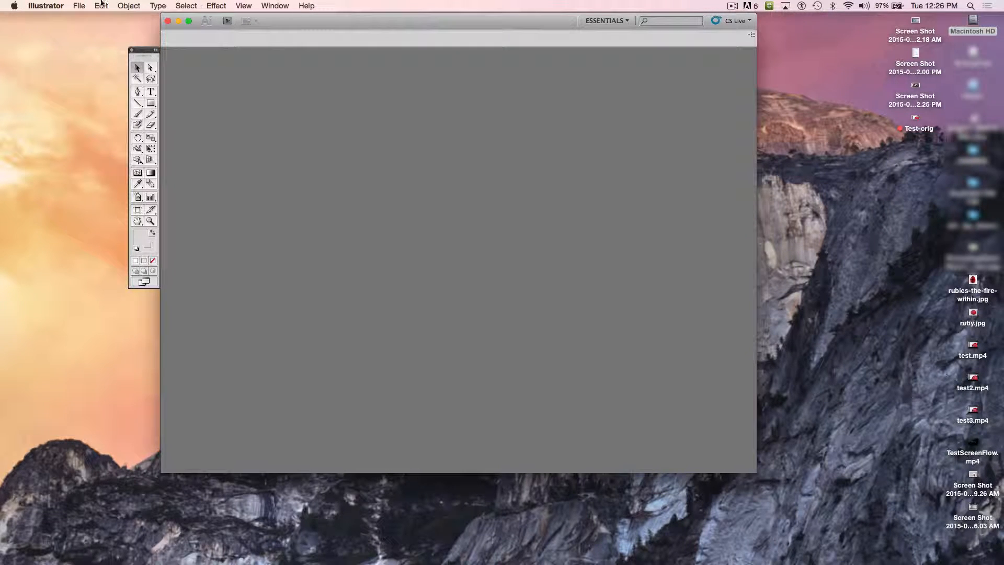
{"action": "left_click", "coordinate": [278, 7]}
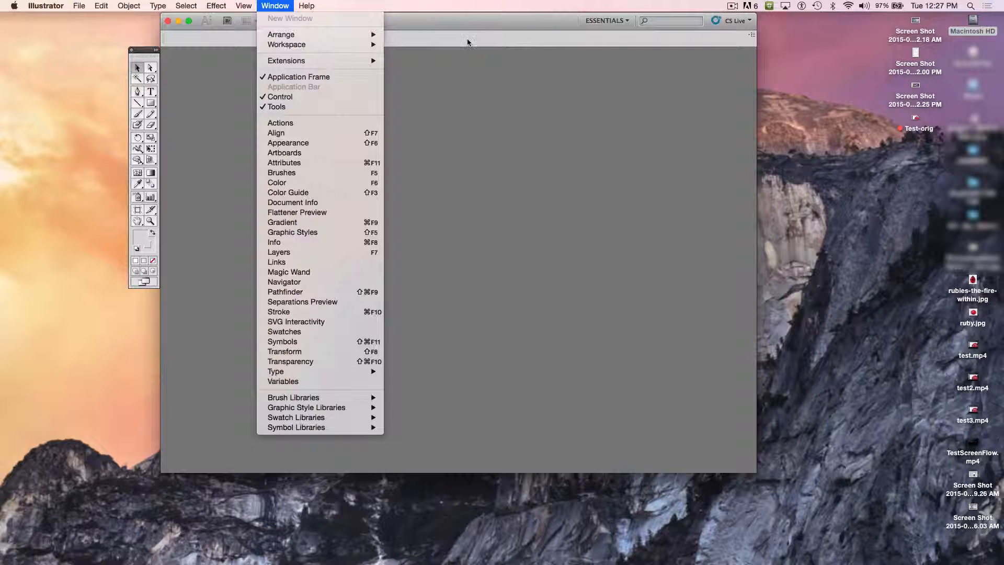
{"action": "left_click", "coordinate": [515, 13]}
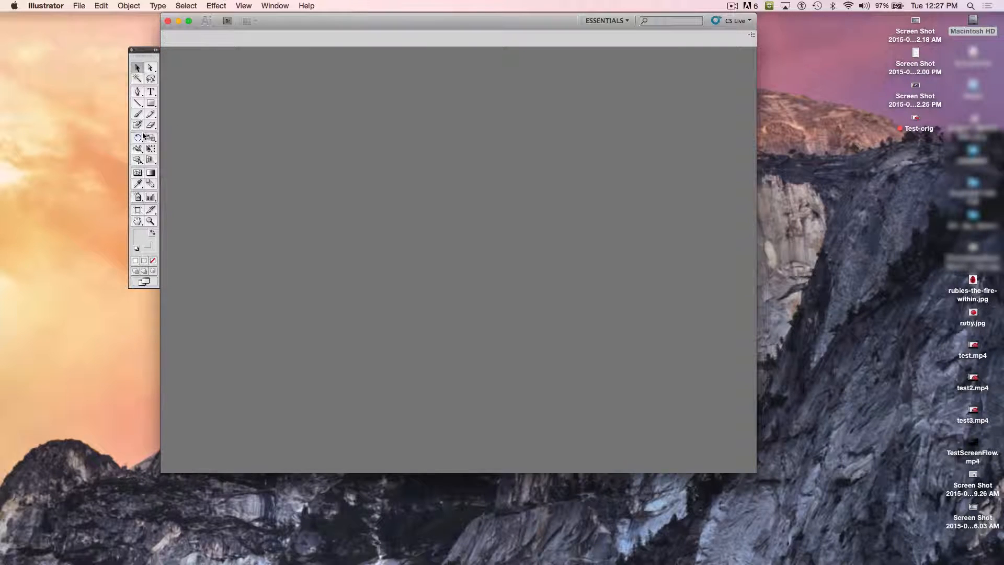
{"action": "left_click", "coordinate": [277, 6]}
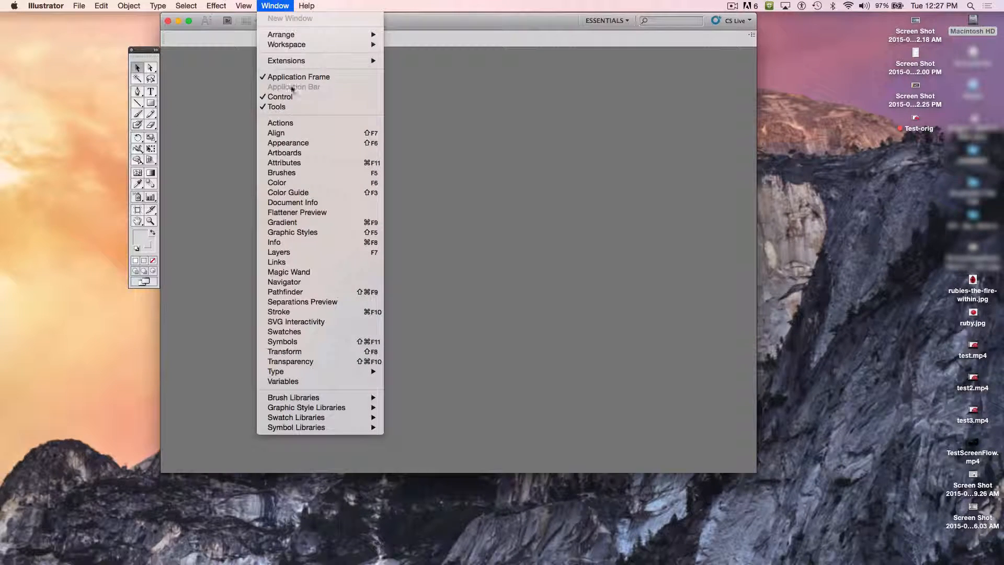
{"action": "left_click", "coordinate": [143, 111]}
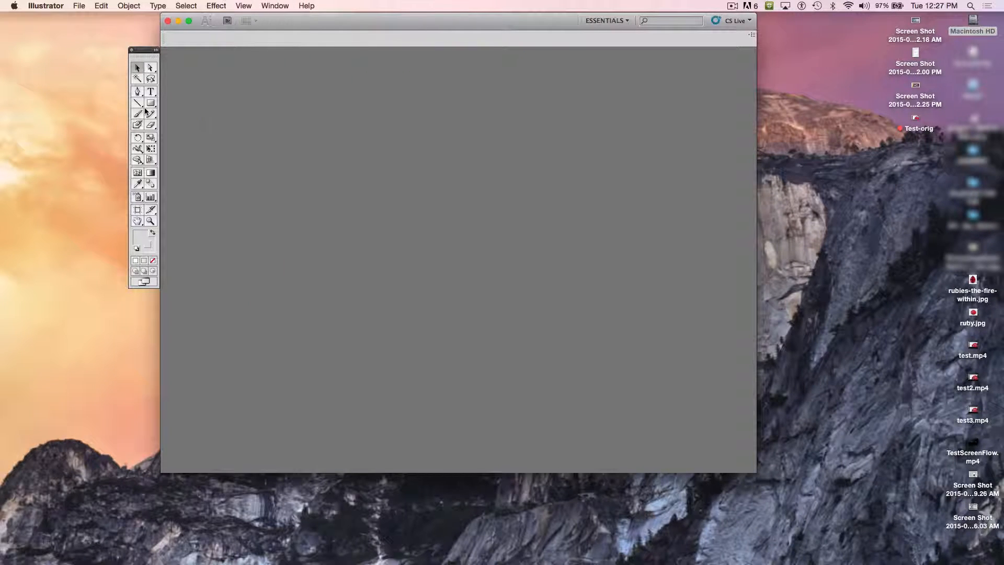
Step: Show the Layers panel group and place it against the edge of the document window
{"action": "left_click", "coordinate": [276, 7]}
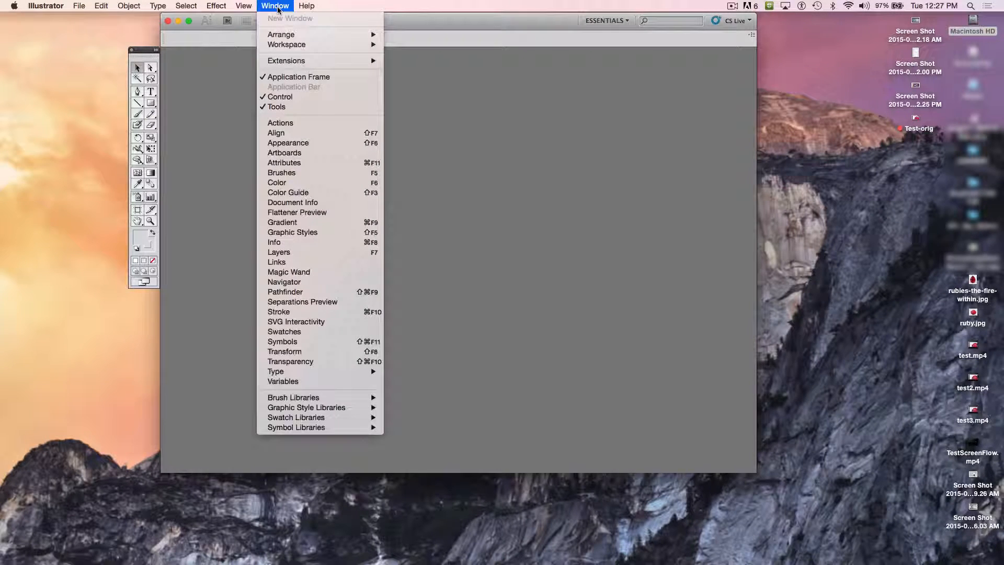
{"action": "left_click", "coordinate": [322, 253]}
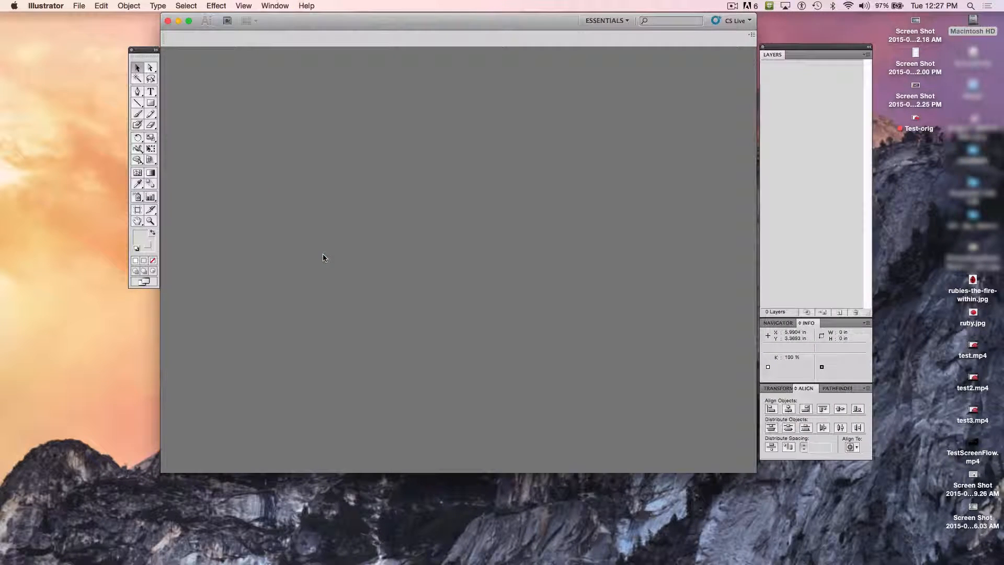
{"action": "left_click_drag", "start_coordinate": [803, 52], "coordinate": [801, 54]}
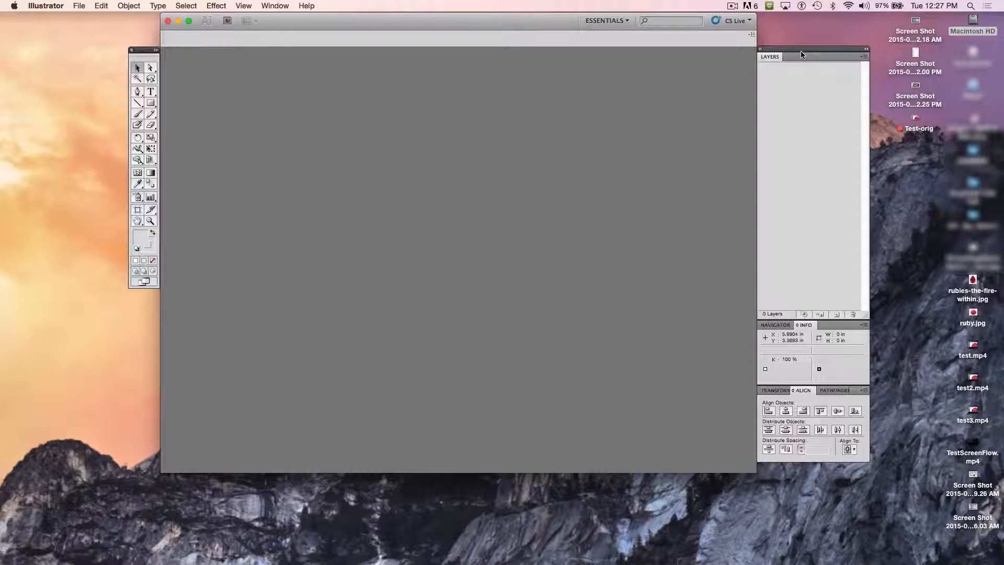
Step: Create a new document named "test doc" with a width of 10 in and a height of 10 in
{"action": "left_click", "coordinate": [82, 8]}
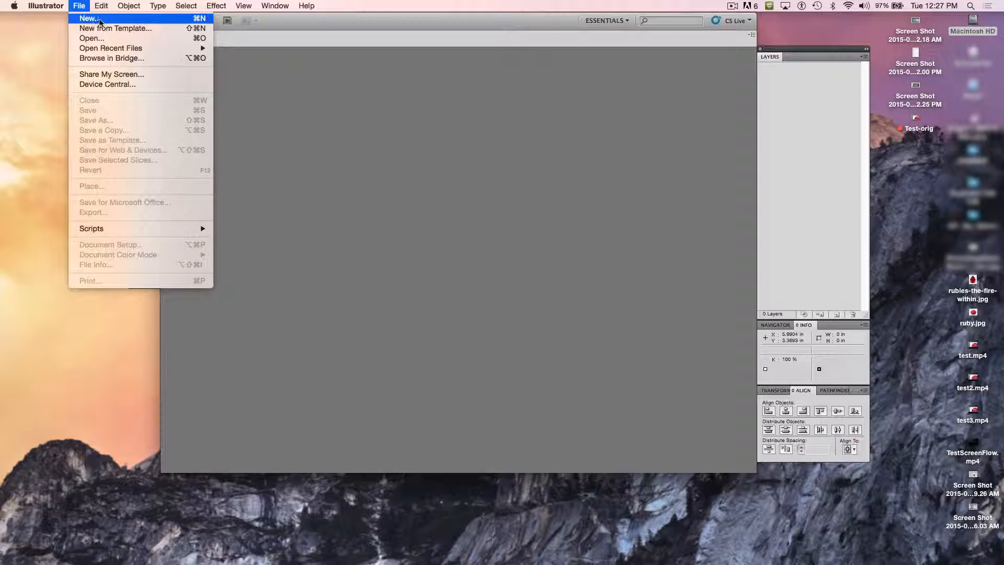
{"action": "left_click", "coordinate": [189, 20]}
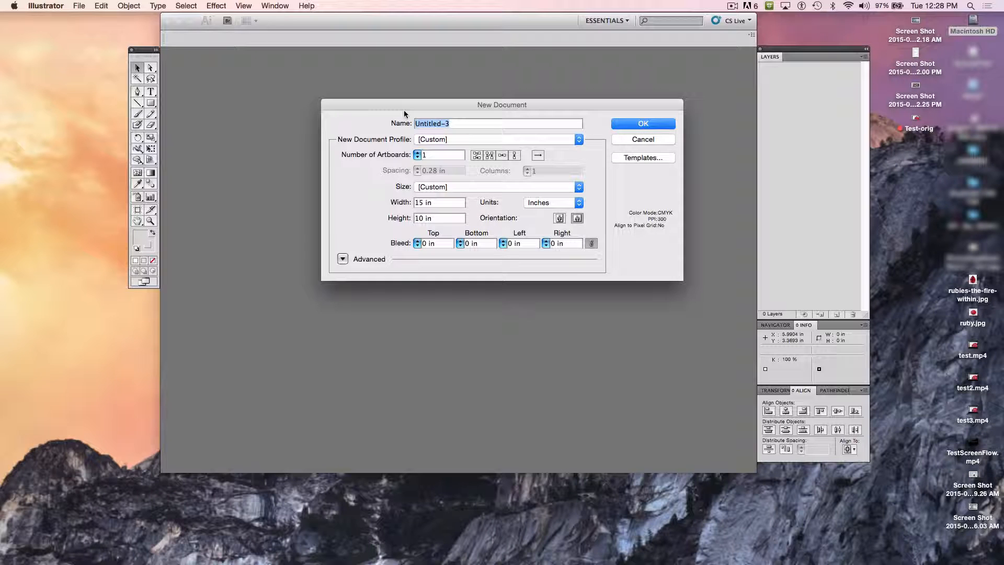
{"action": "type", "text": "test doc"}
{"action": "double_click", "coordinate": [420, 202]}
{"action": "type", "text": "10"}
{"action": "left_click", "coordinate": [644, 126]}
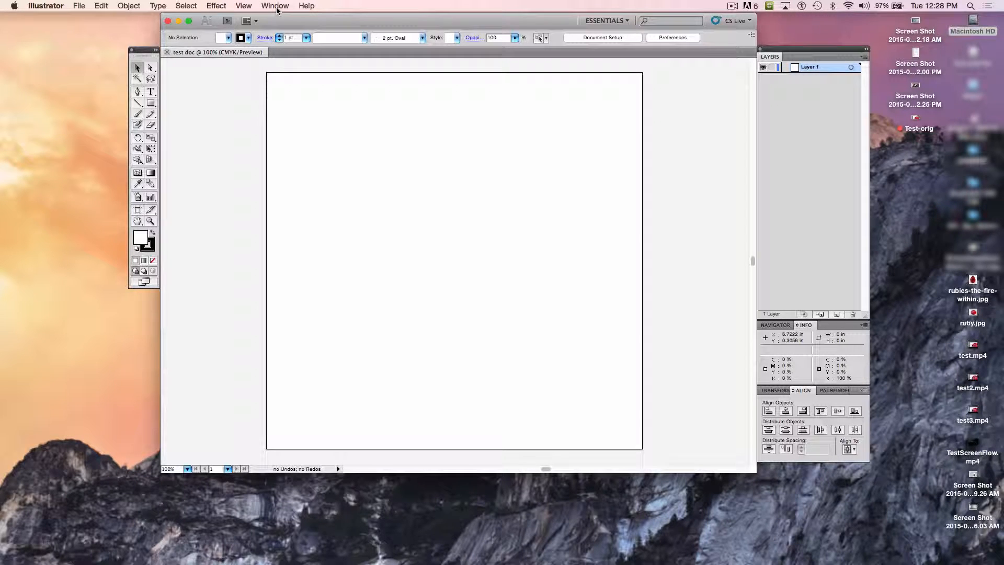
Step: Show the rulers around the artboard
{"action": "left_click", "coordinate": [244, 7]}
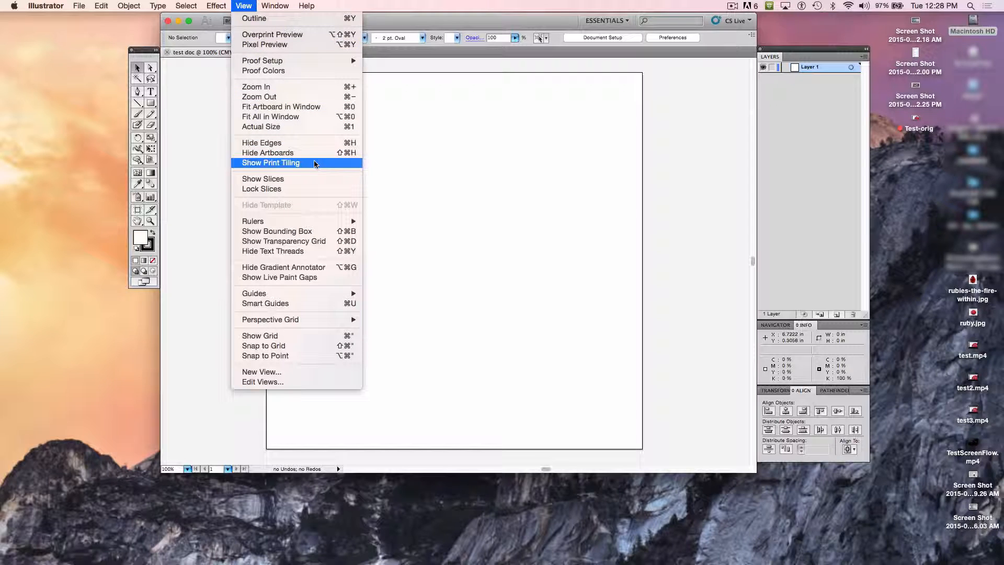
{"action": "mouse_move", "coordinate": [318, 226]}
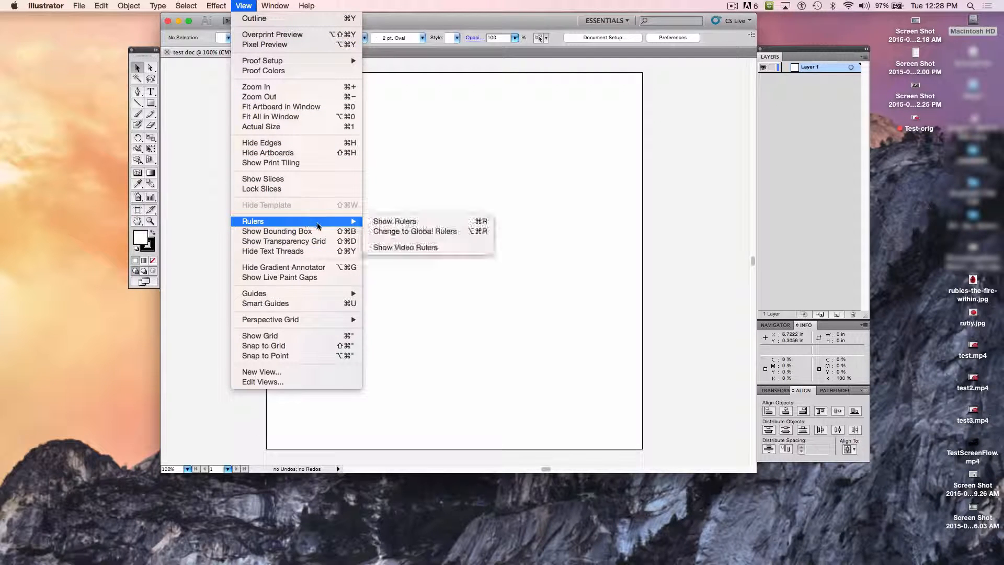
{"action": "left_click", "coordinate": [392, 222]}
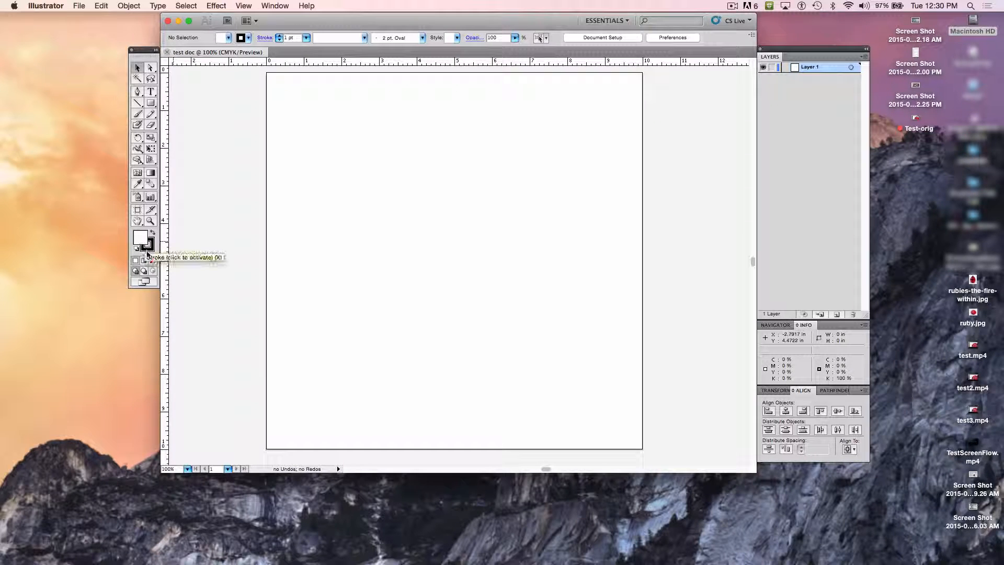
Step: Try a green stroke colour, set the stroke to None, and dock the Color panel beside Navigator and Info
{"action": "left_click", "coordinate": [153, 246]}
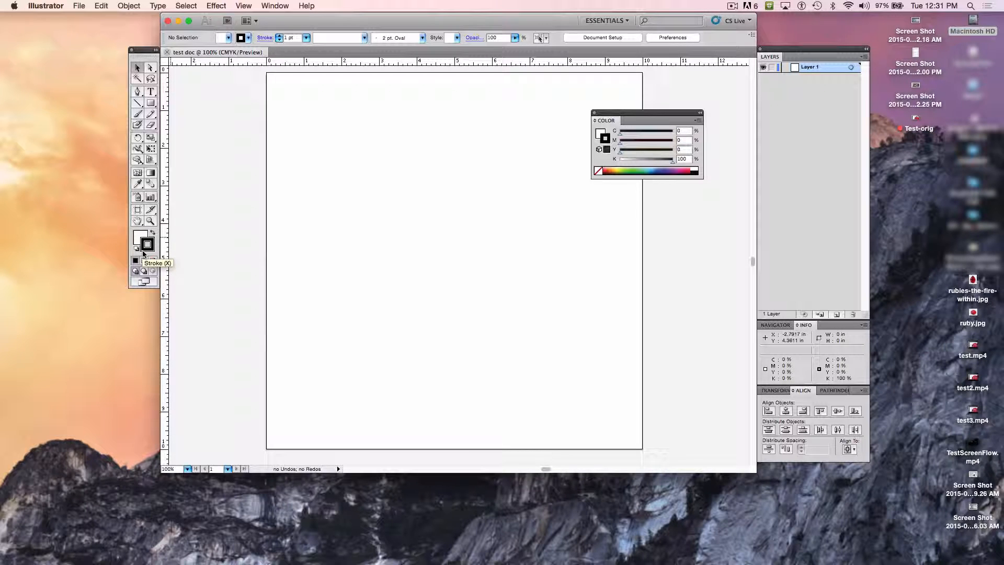
{"action": "left_click", "coordinate": [597, 171]}
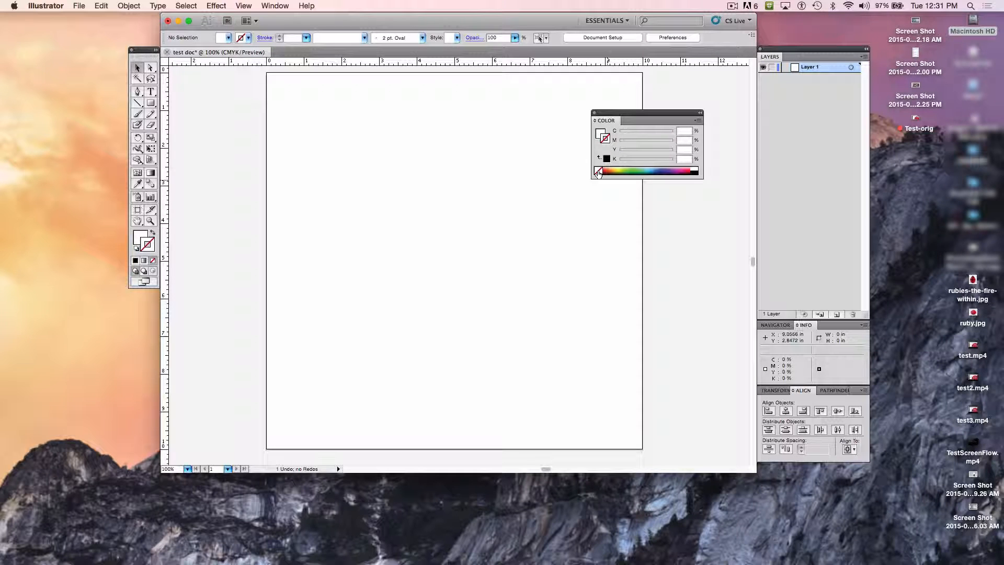
{"action": "left_click", "coordinate": [633, 169]}
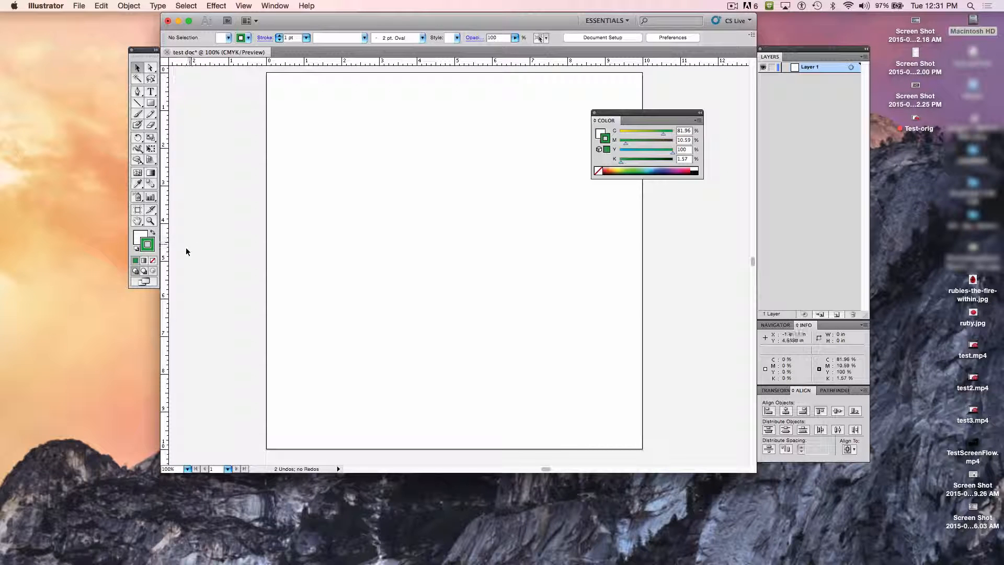
{"action": "left_click", "coordinate": [598, 172]}
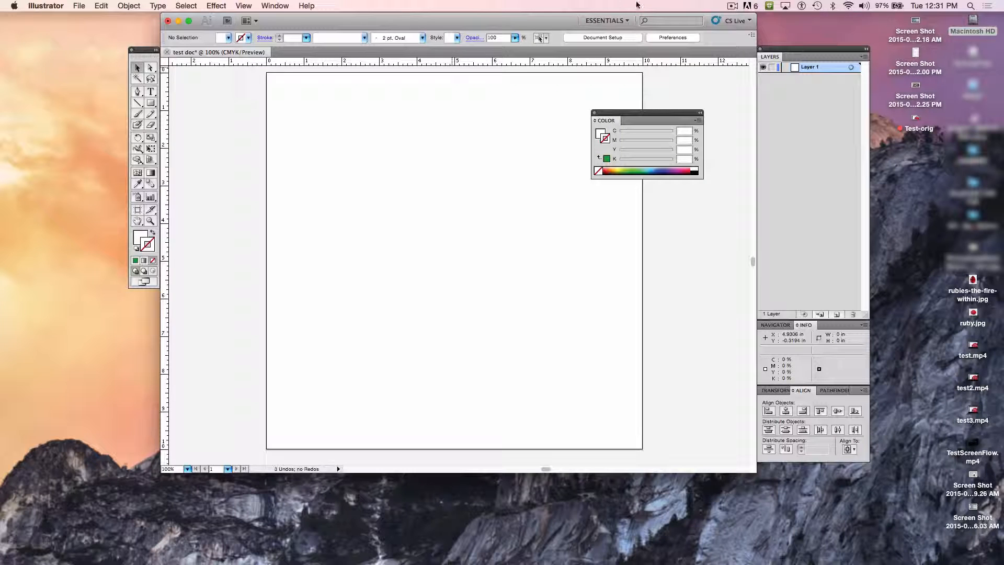
{"action": "left_click_drag", "start_coordinate": [620, 115], "coordinate": [823, 329]}
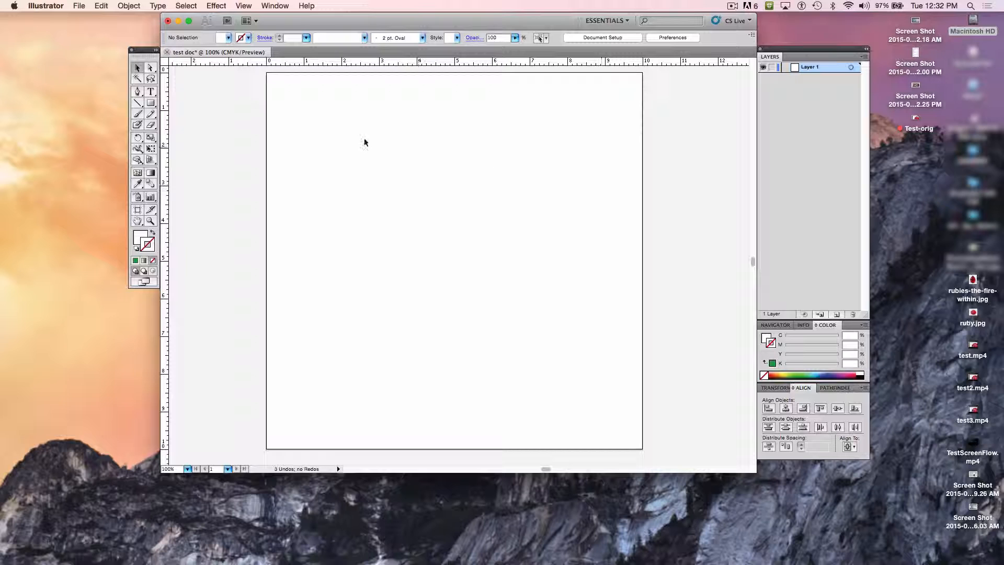
Step: Draw a circle about 2 in across with the Ellipse tool, overlapping the artboard's left edge
{"action": "left_click", "coordinate": [151, 105]}
{"action": "left_click", "coordinate": [151, 105]}
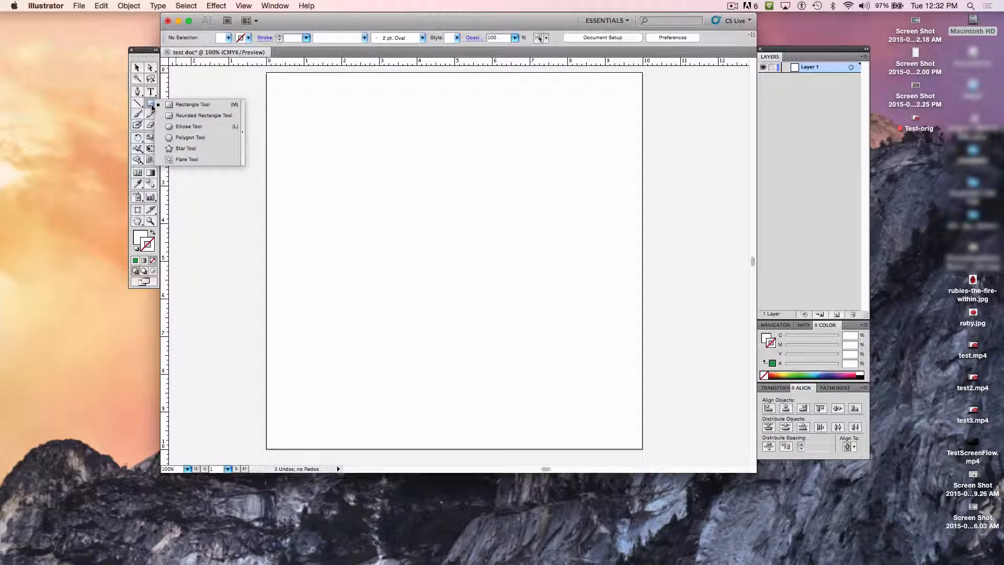
{"action": "left_click", "coordinate": [193, 127]}
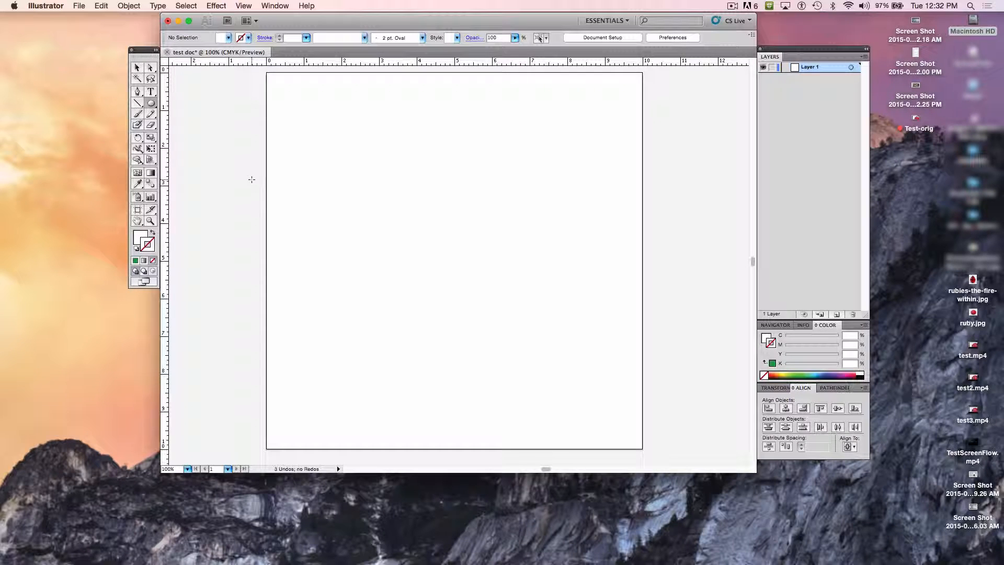
{"action": "left_click_drag", "start_coordinate": [252, 179], "coordinate": [304, 255]}
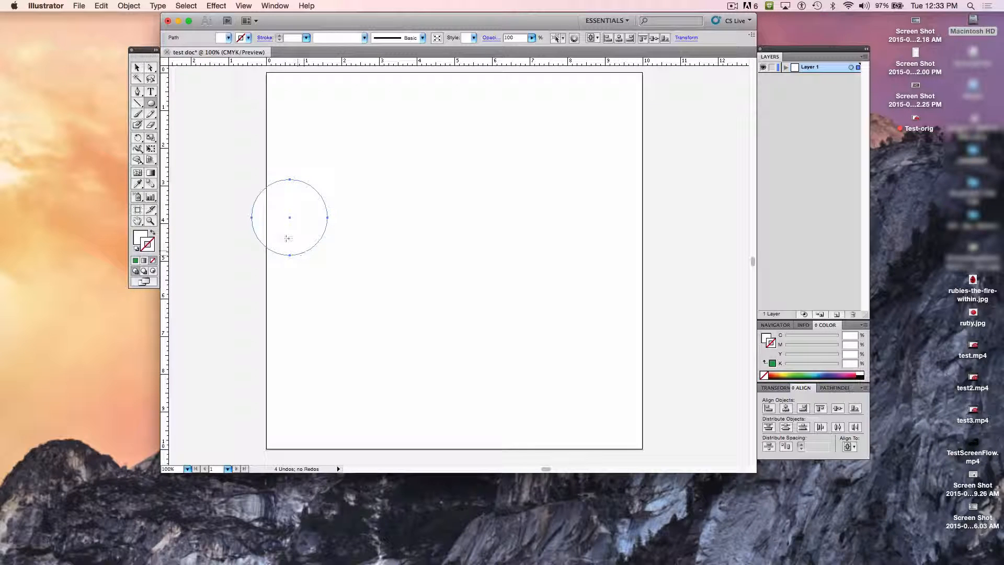
Step: Bring up the Swatches panel over the document and fill the circle with the 60% black grey swatch
{"action": "left_click", "coordinate": [138, 238]}
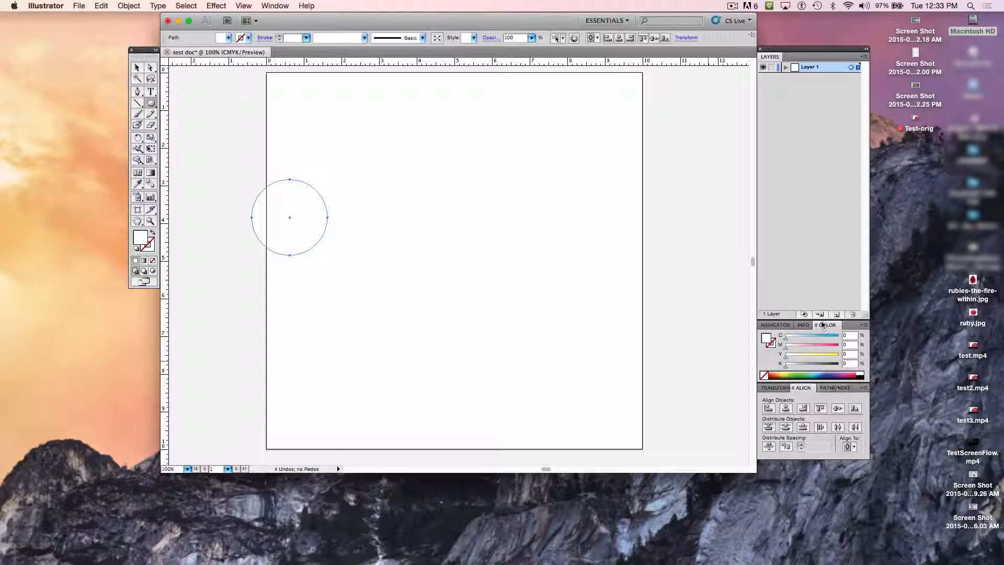
{"action": "left_click", "coordinate": [863, 326]}
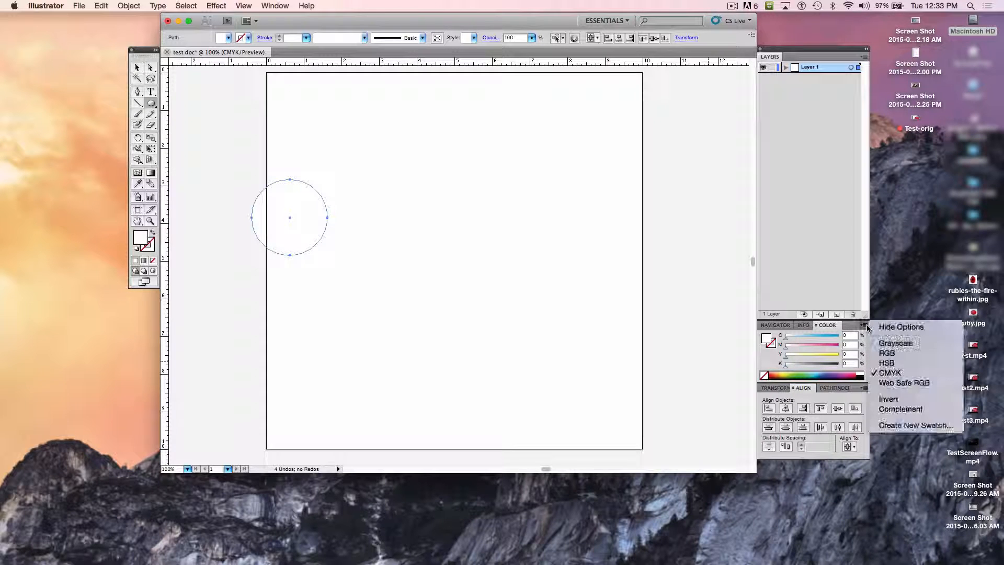
{"action": "left_click", "coordinate": [694, 291]}
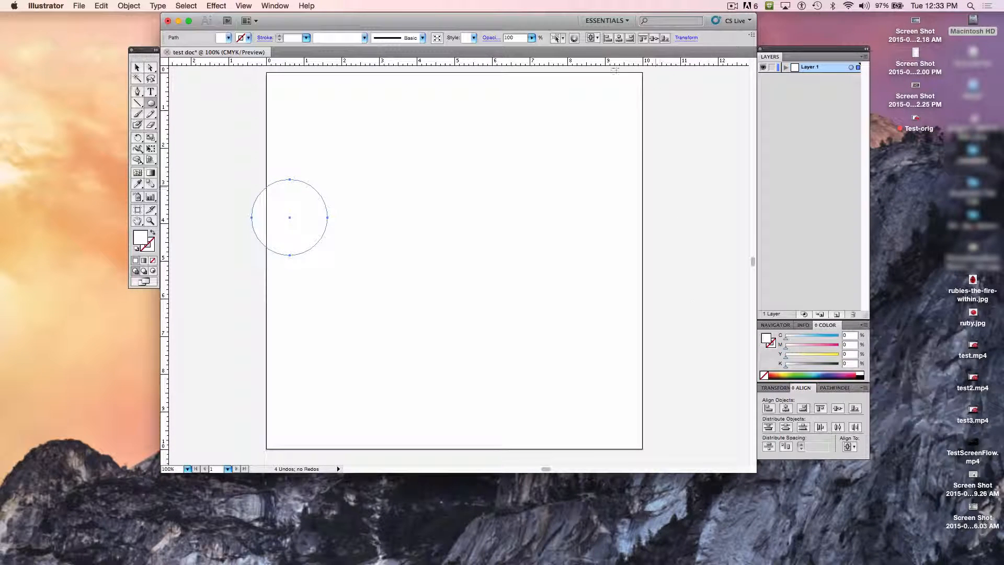
{"action": "left_click", "coordinate": [276, 6]}
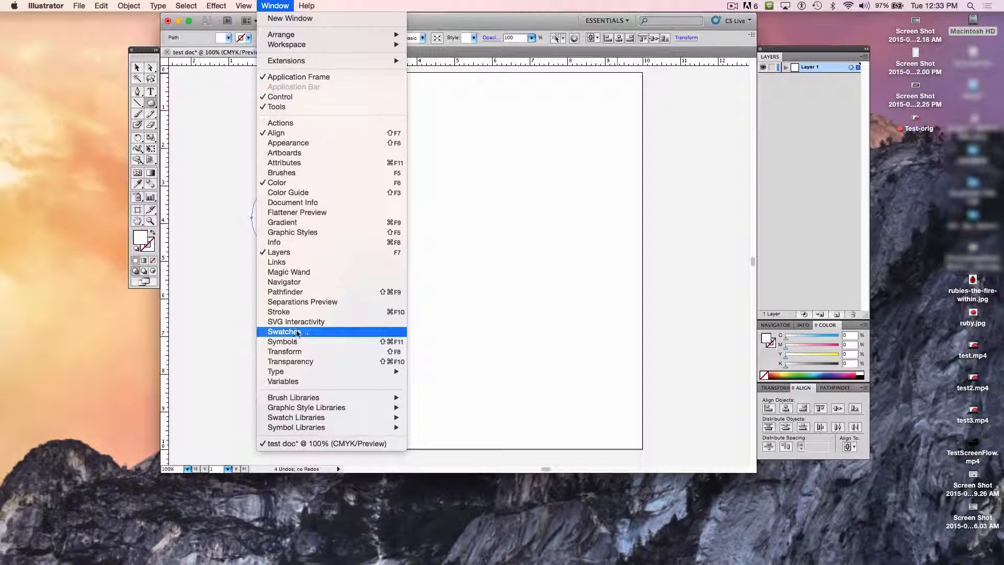
{"action": "left_click", "coordinate": [303, 334]}
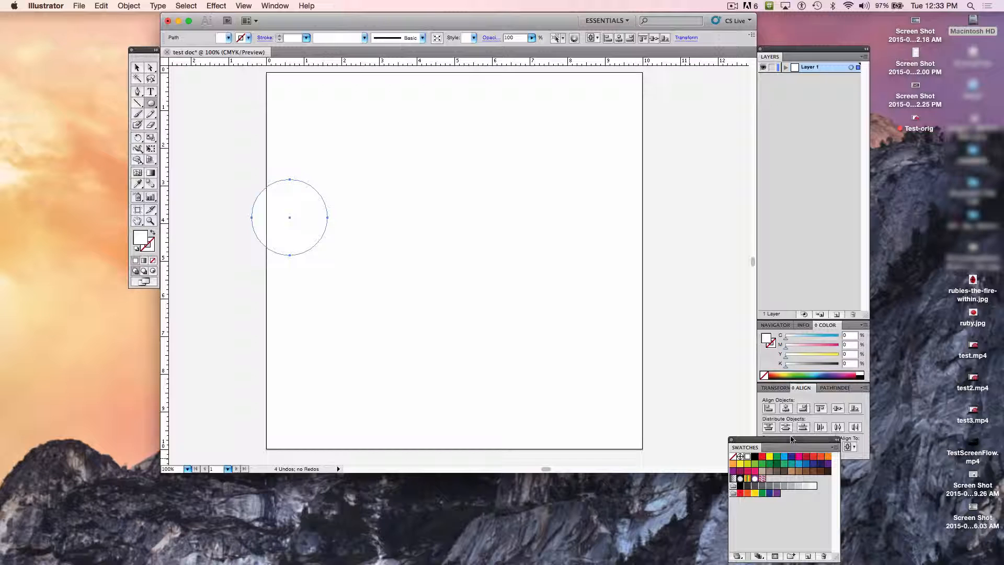
{"action": "left_click_drag", "start_coordinate": [792, 446], "coordinate": [689, 355]}
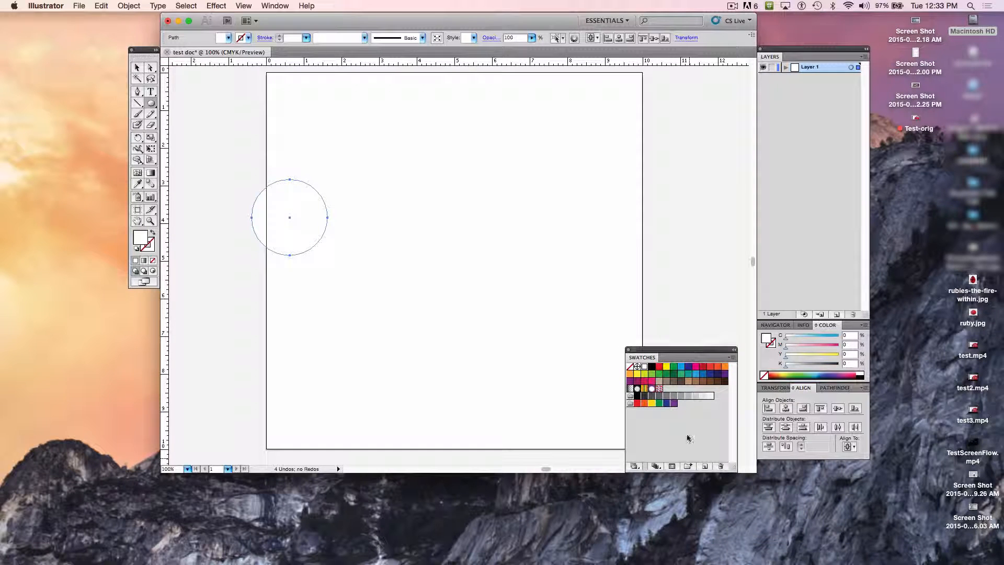
{"action": "left_click", "coordinate": [666, 396]}
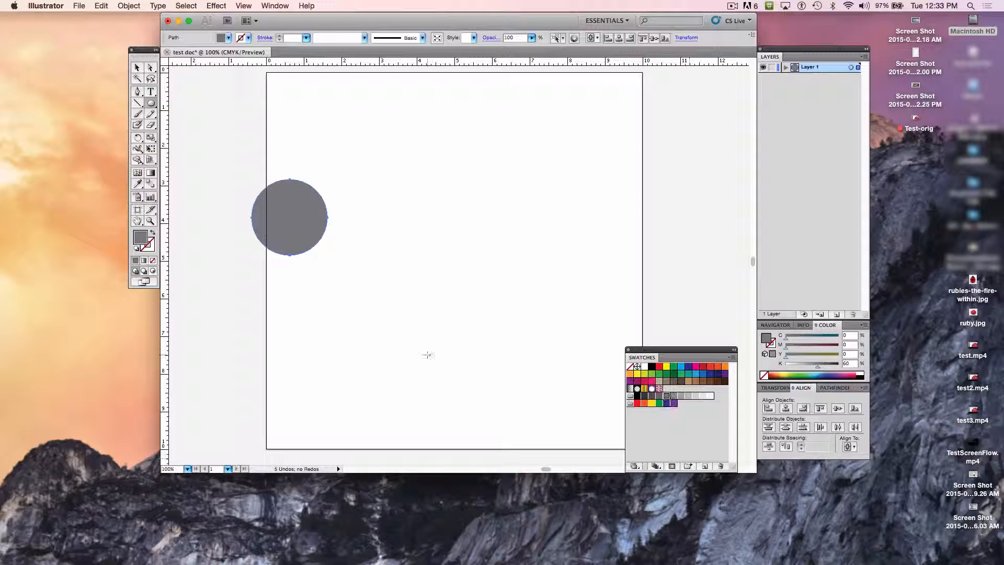
Step: Give the circle a stroke, trying a 5 pt weight before setting it to 18 pt
{"action": "left_click", "coordinate": [149, 246]}
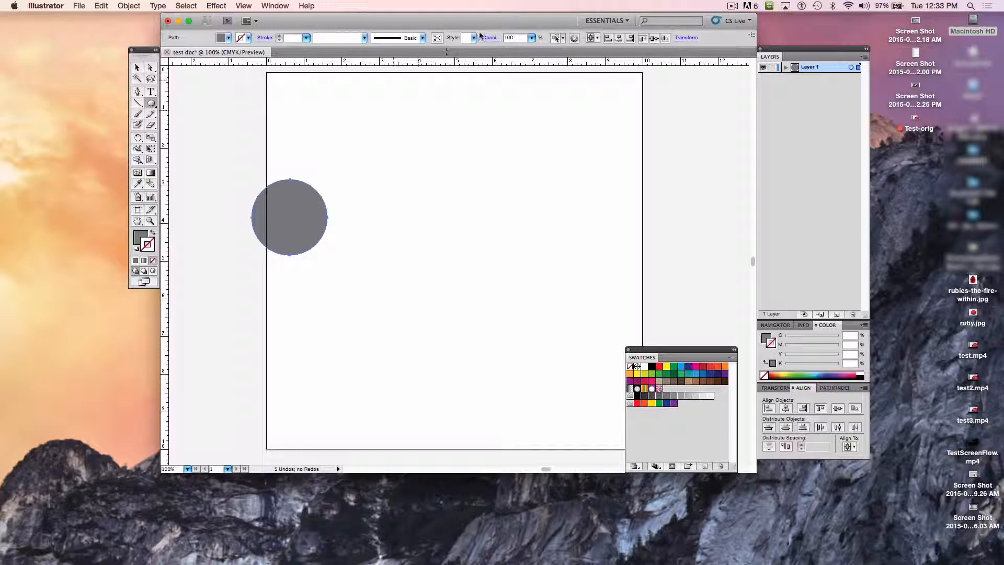
{"action": "left_click", "coordinate": [305, 38]}
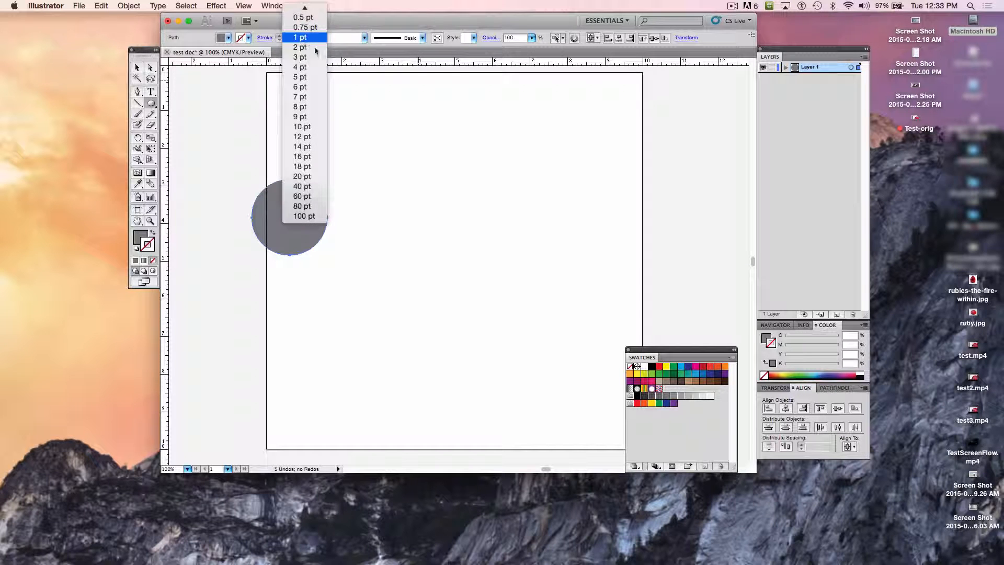
{"action": "left_click", "coordinate": [413, 131]}
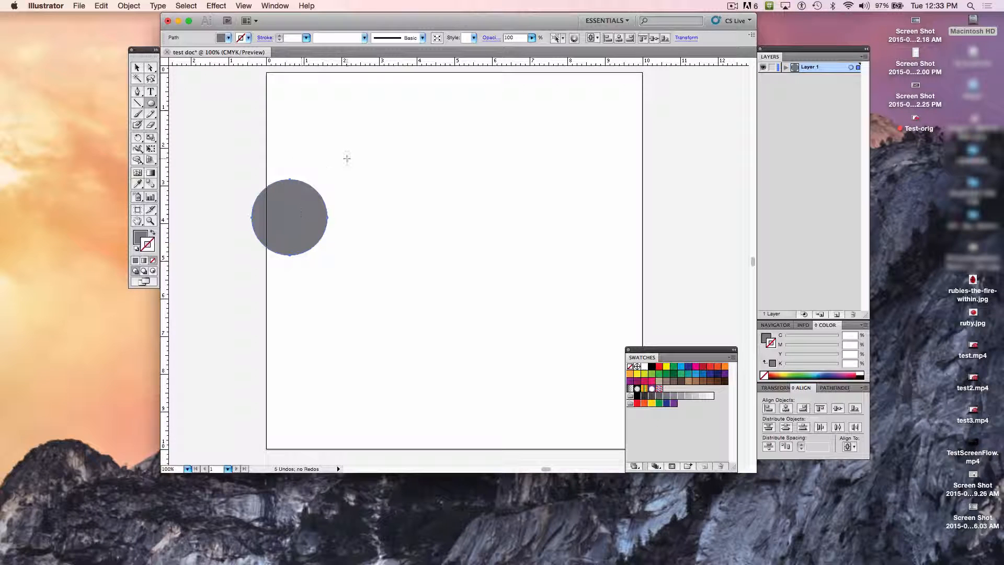
{"action": "left_click", "coordinate": [307, 39]}
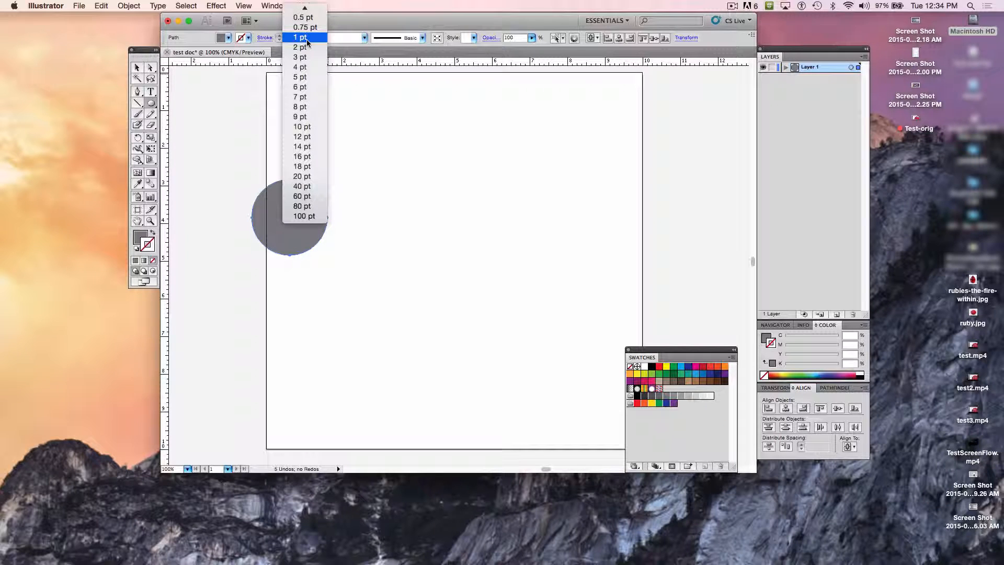
{"action": "left_click", "coordinate": [306, 78]}
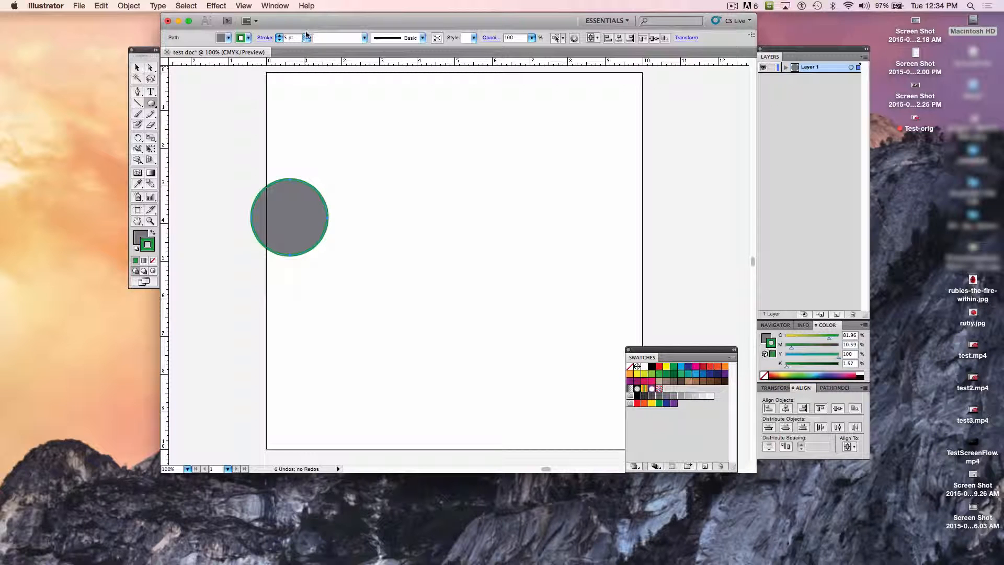
{"action": "left_click", "coordinate": [307, 38]}
{"action": "left_click", "coordinate": [303, 126]}
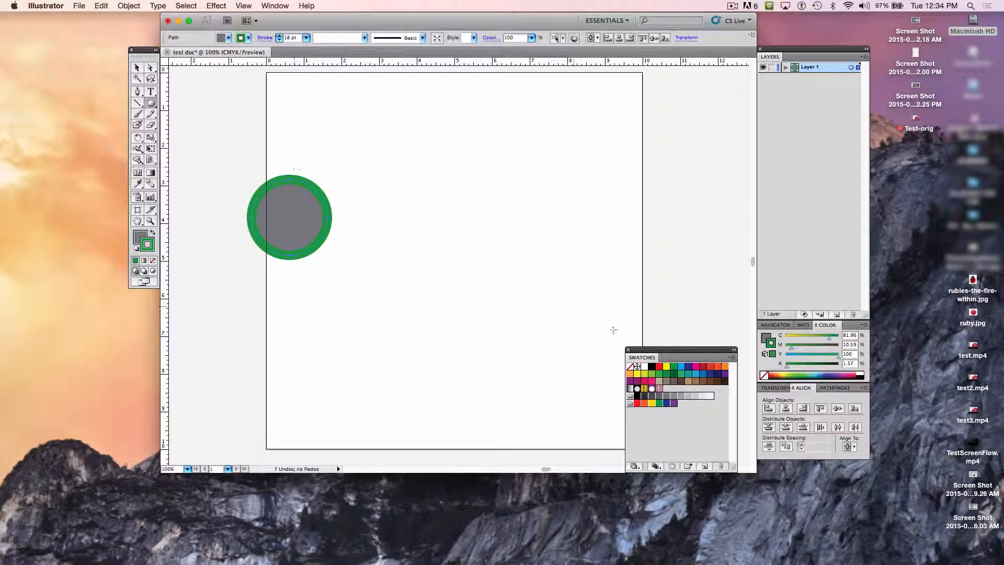
Step: Try a red stroke on the circle, set its stroke to None, and deselect it with the Selection tool
{"action": "left_click", "coordinate": [660, 366]}
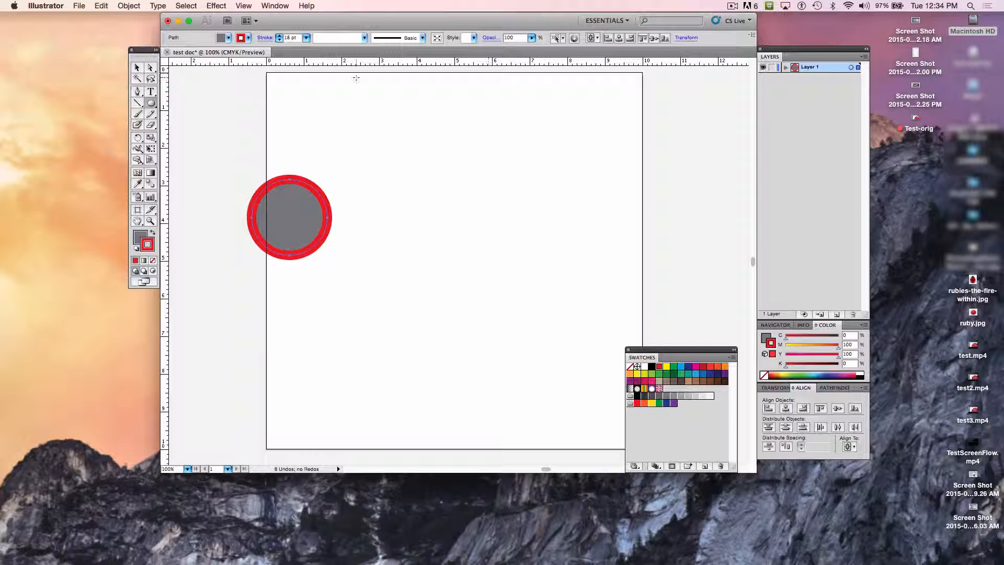
{"action": "left_click", "coordinate": [630, 366]}
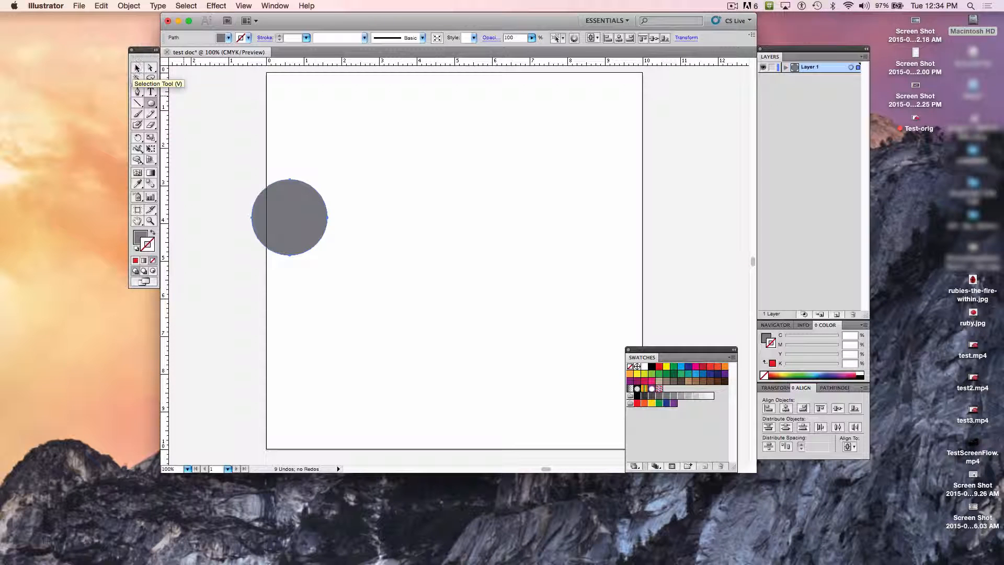
{"action": "left_click", "coordinate": [137, 68]}
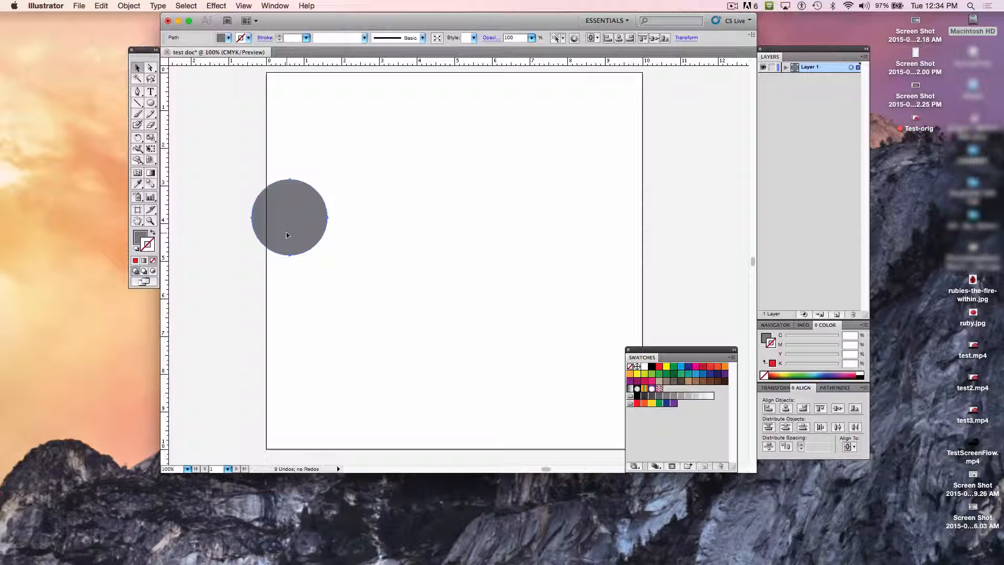
{"action": "left_click", "coordinate": [297, 262]}
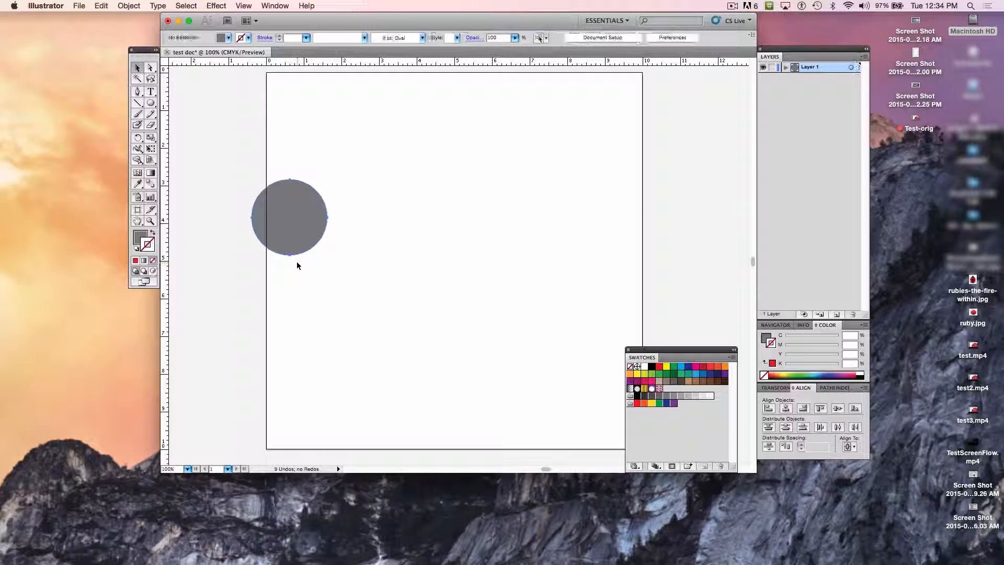
{"action": "left_click", "coordinate": [292, 234]}
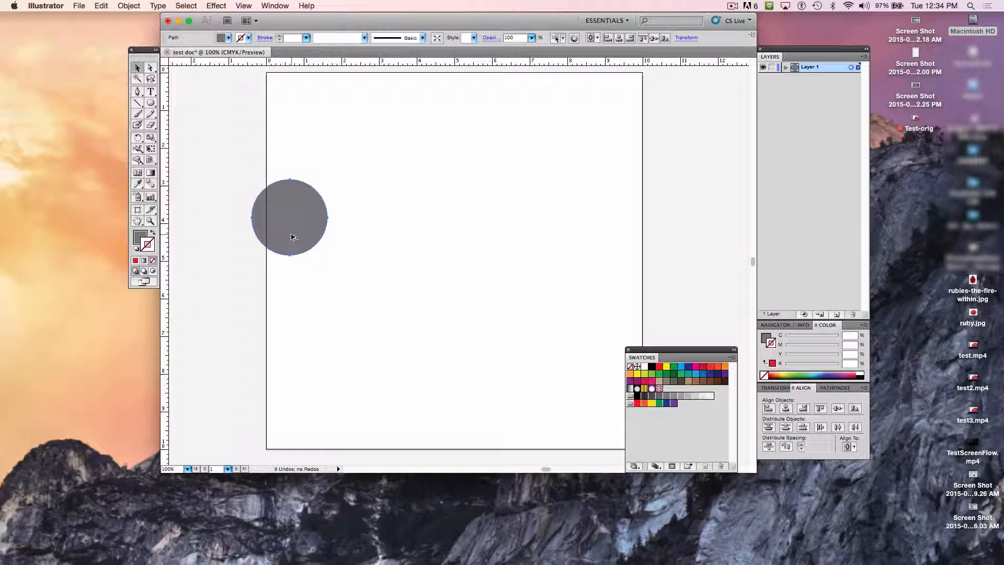
{"action": "left_click_drag", "start_coordinate": [291, 237], "coordinate": [373, 238]}
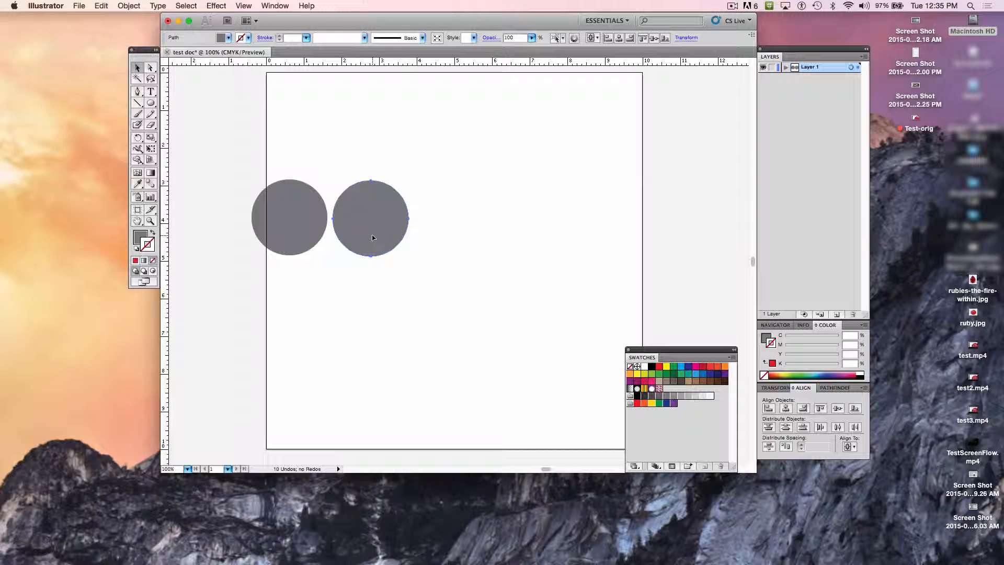
{"action": "key", "text": "Delete"}
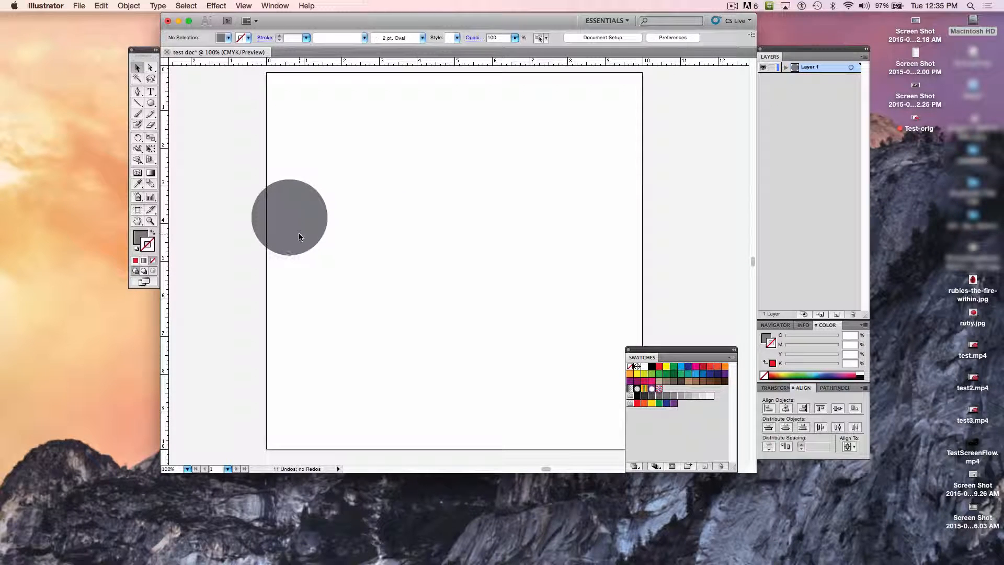
Step: Duplicate the circle straight to its right with a small gap and fill the copy with the 30% black swatch and no stroke
{"action": "left_click", "coordinate": [299, 236]}
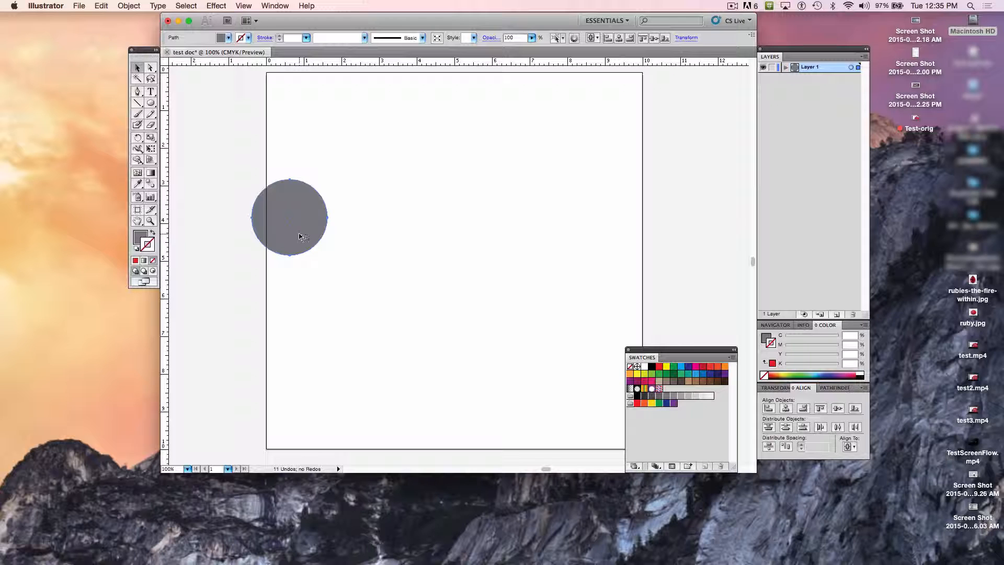
{"action": "left_click_drag", "start_coordinate": [299, 236], "coordinate": [380, 242]}
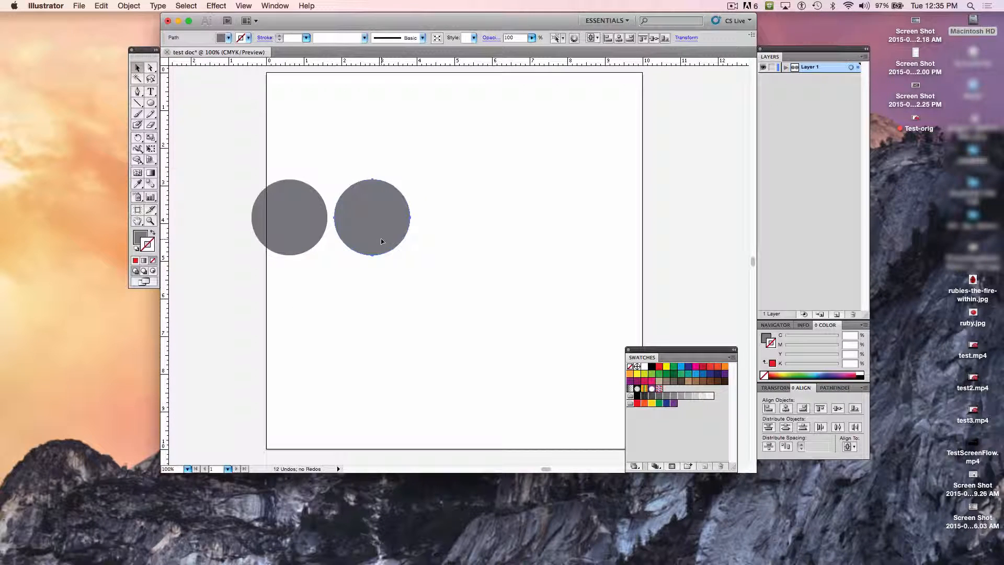
{"action": "left_click", "coordinate": [681, 396]}
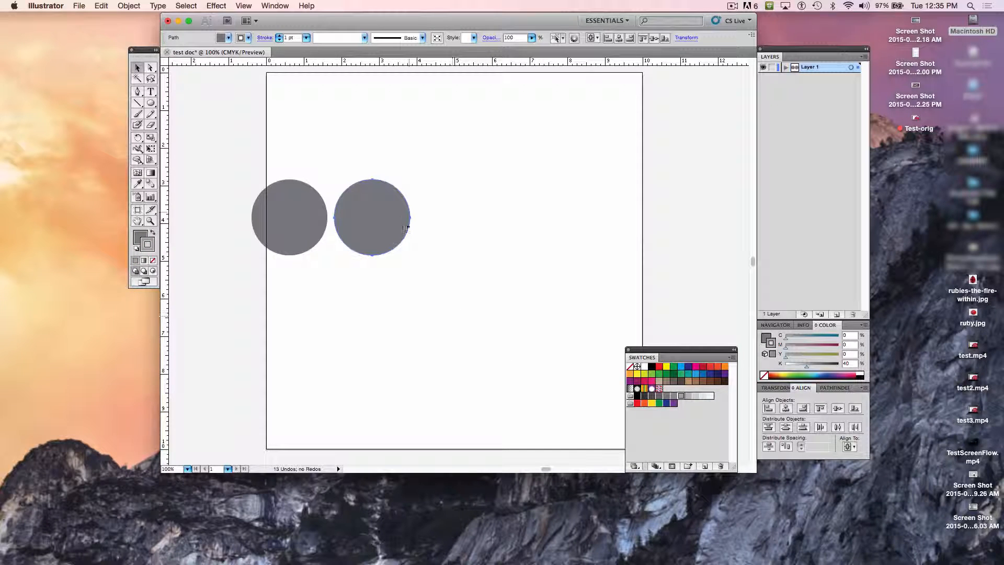
{"action": "left_click", "coordinate": [630, 367]}
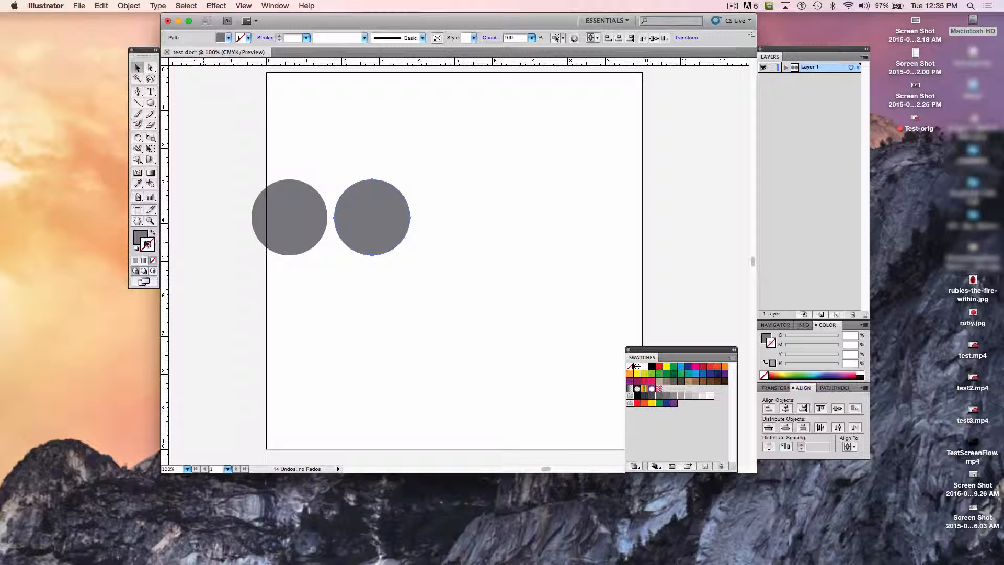
{"action": "left_click", "coordinate": [140, 239]}
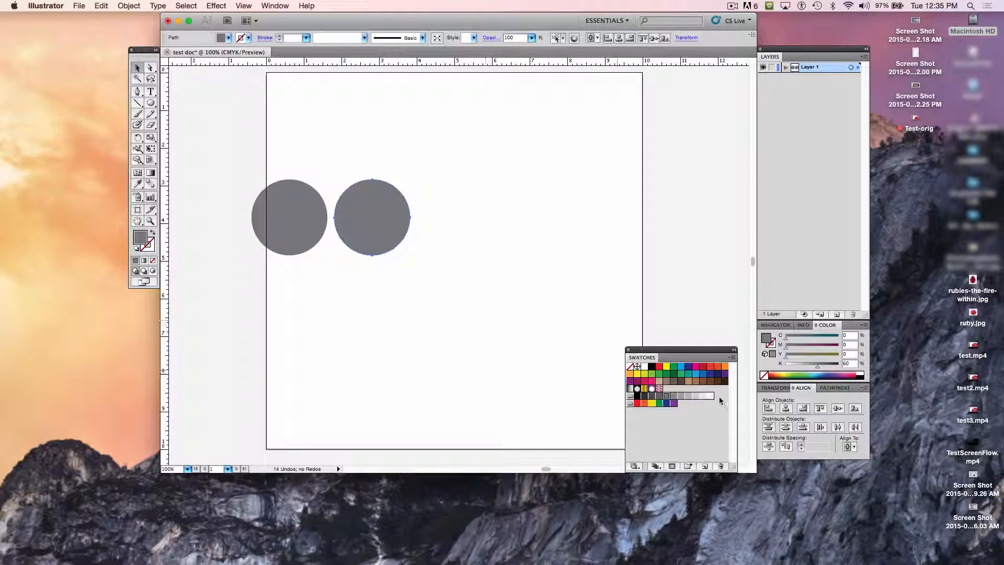
{"action": "left_click", "coordinate": [689, 396]}
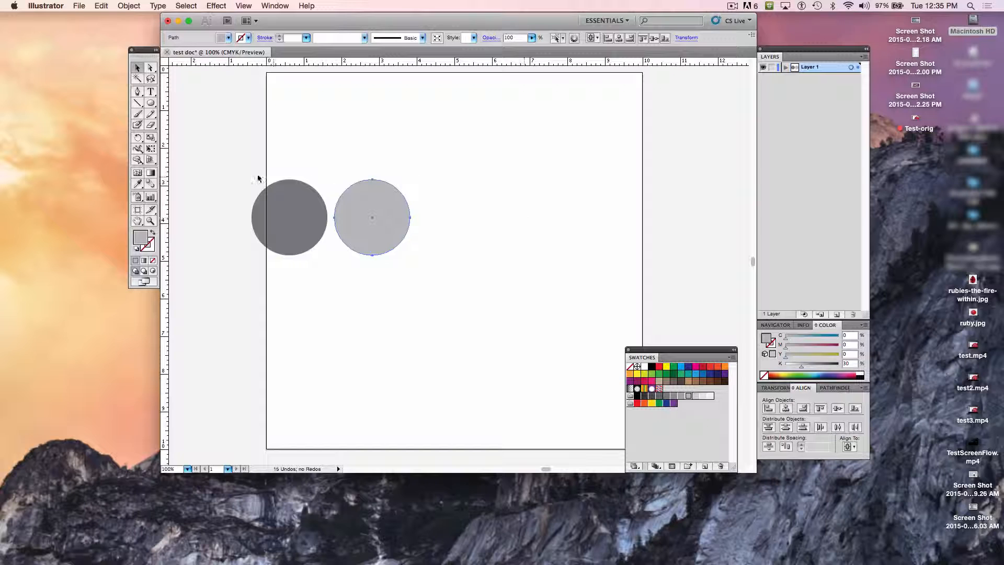
Step: Duplicate the pair of circles to the right, and duplicate those four again to make an evenly spaced row of eight
{"action": "left_click_drag", "start_coordinate": [262, 140], "coordinate": [404, 241]}
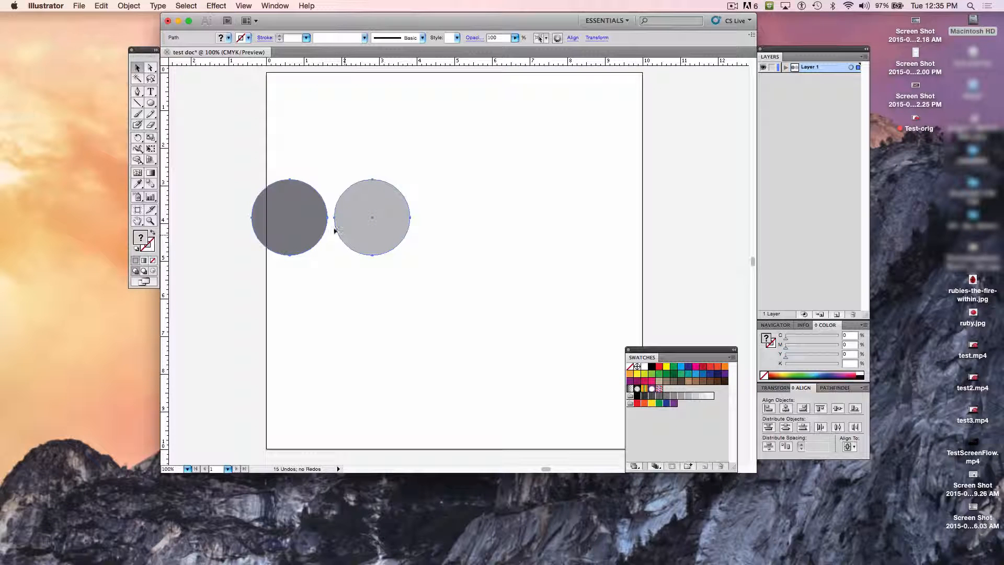
{"action": "left_click_drag", "start_coordinate": [302, 222], "coordinate": [469, 227]}
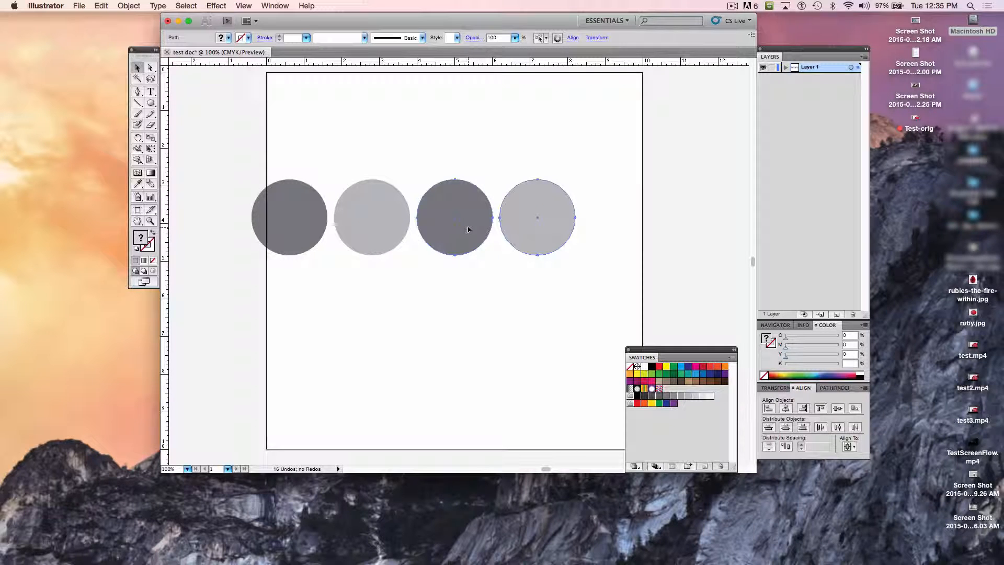
{"action": "left_click_drag", "start_coordinate": [221, 154], "coordinate": [560, 257]}
{"action": "left_click_drag", "start_coordinate": [271, 229], "coordinate": [603, 219]}
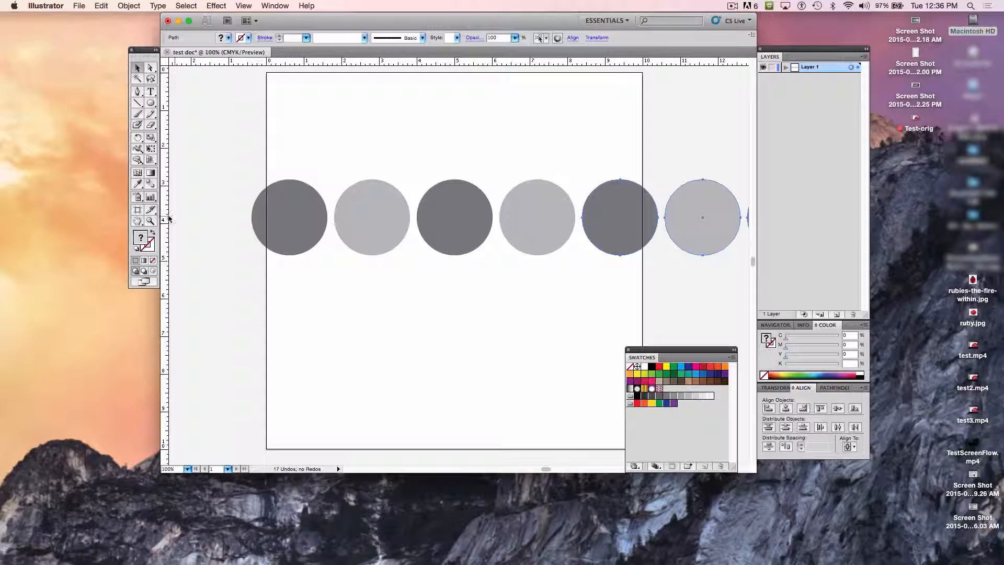
Step: Select all eight circles and scale them down proportionally with Free Transform so the row fits the artboard's width
{"action": "left_click", "coordinate": [150, 222]}
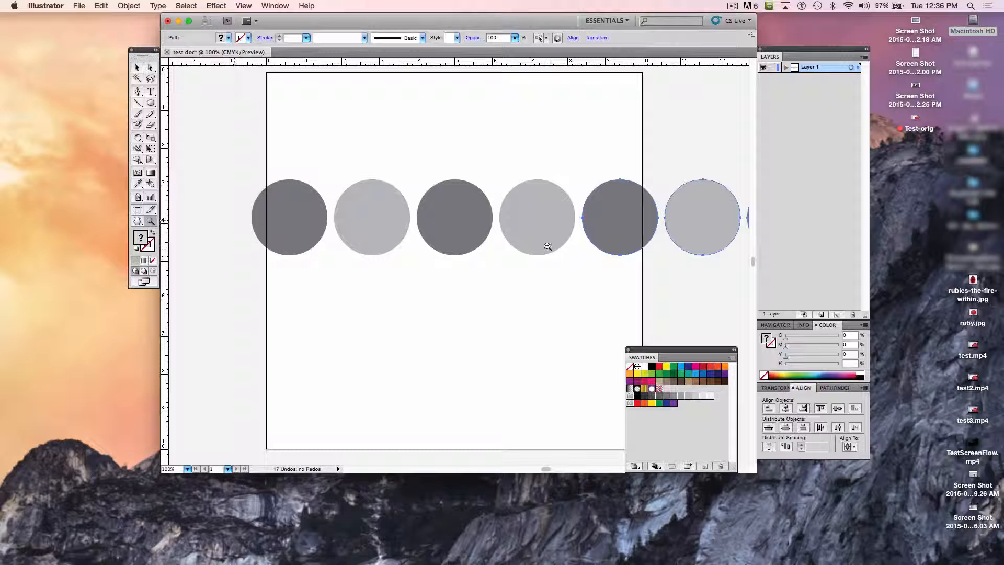
{"action": "left_click", "coordinate": [557, 274], "text": "alt"}
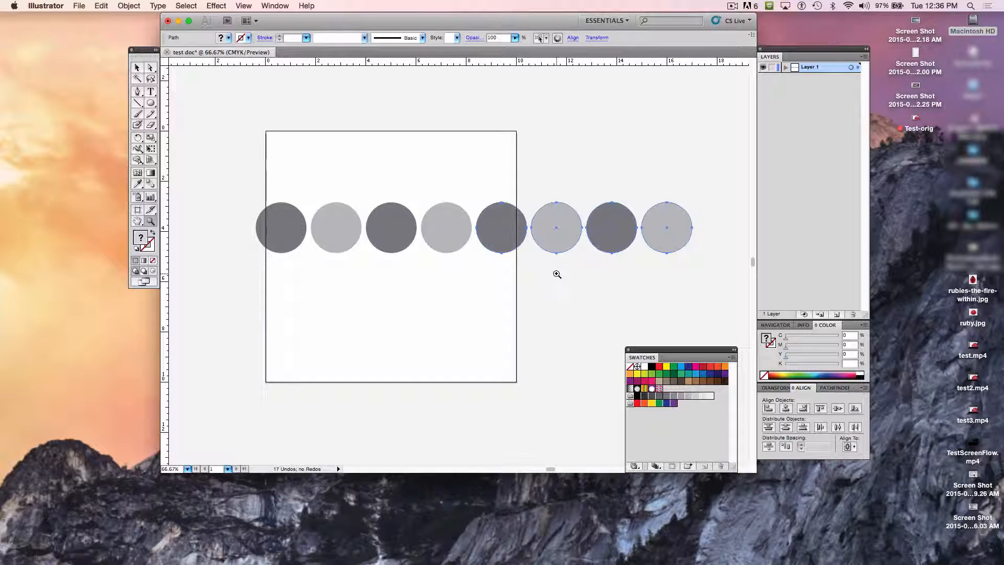
{"action": "left_click", "coordinate": [136, 67]}
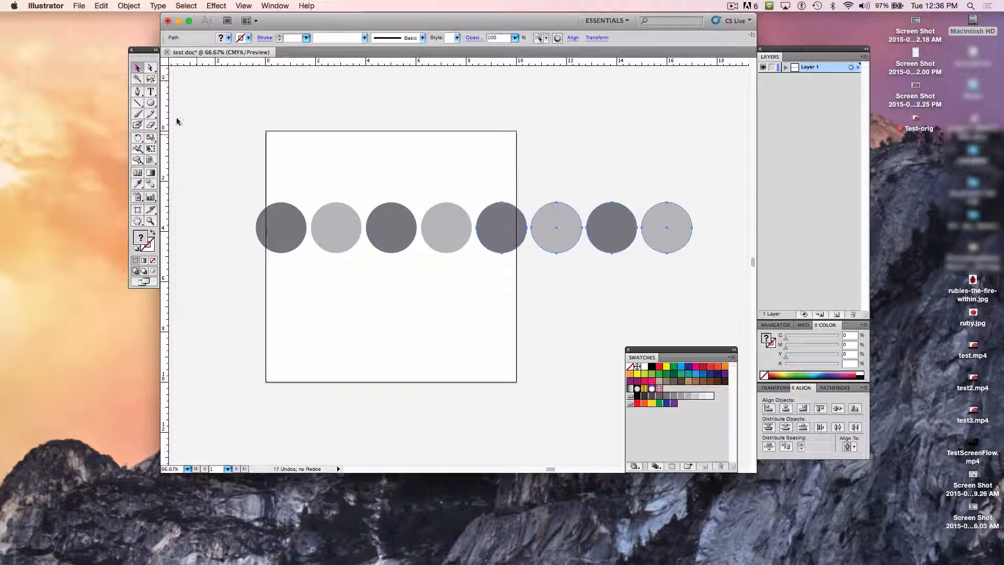
{"action": "left_click_drag", "start_coordinate": [235, 188], "coordinate": [728, 283]}
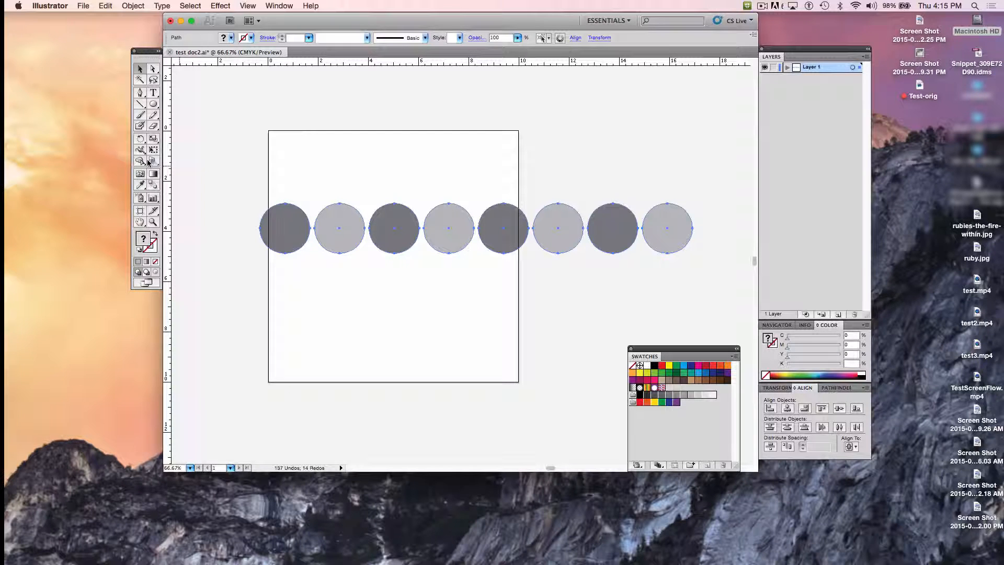
{"action": "key", "text": "e"}
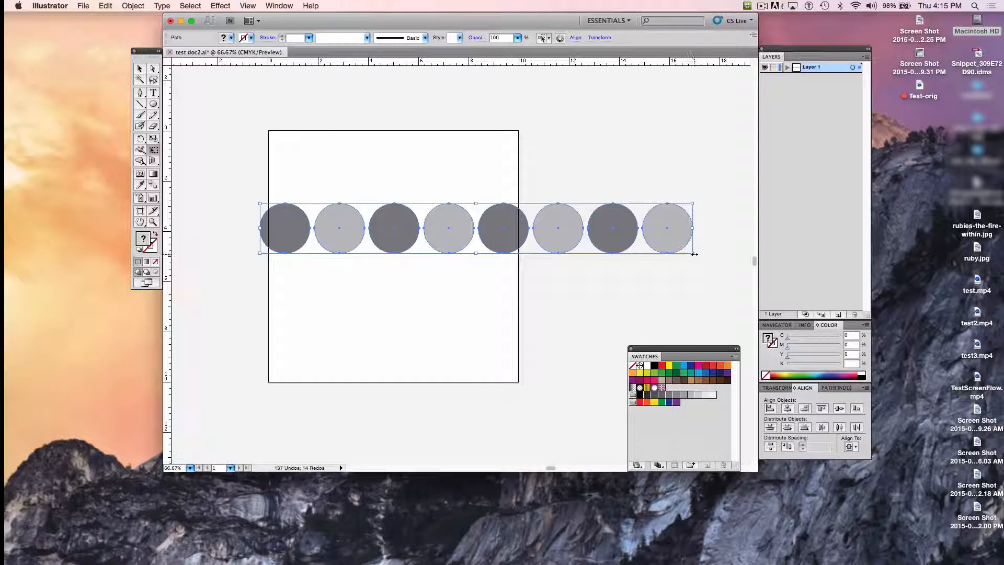
{"action": "left_click_drag", "start_coordinate": [694, 254], "coordinate": [498, 228]}
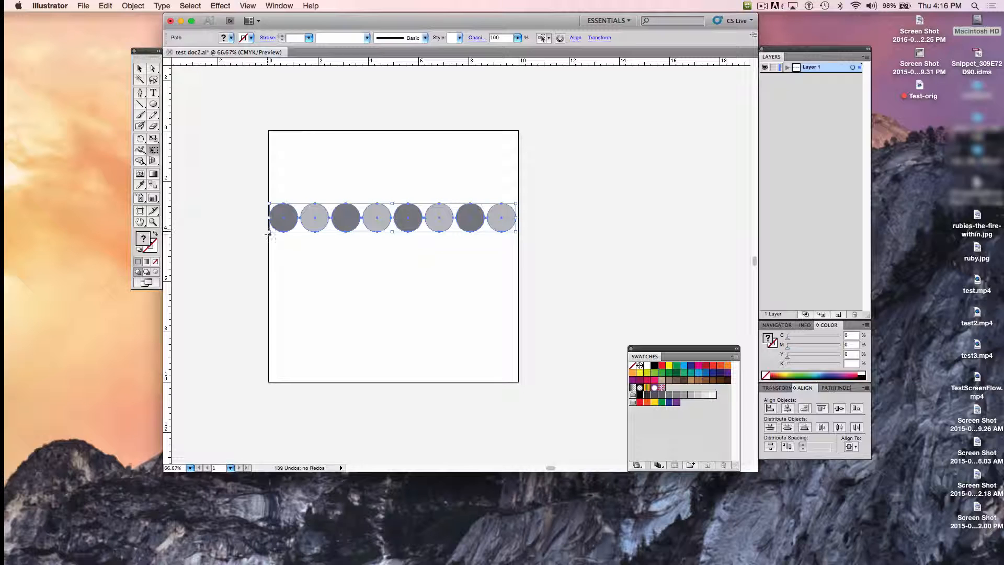
Step: Fine-tune the row's lower-left corner and nudge the row slightly right to even its margins on the artboard
{"action": "left_click_drag", "start_coordinate": [270, 232], "coordinate": [268, 232]}
{"action": "key", "text": "Right"}
{"action": "key", "text": "Right"}
{"action": "key", "text": "Right"}
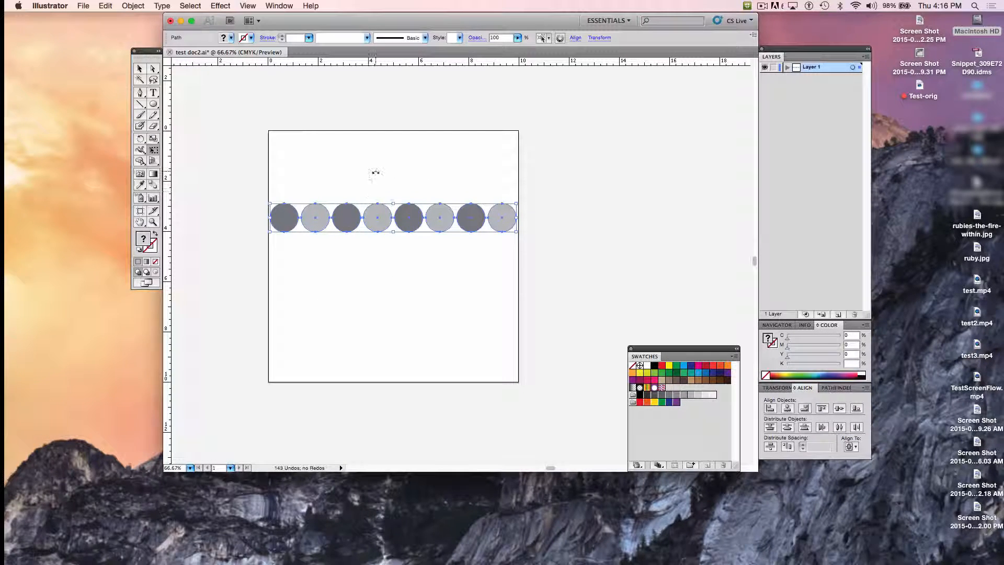
Step: Move the fourth circle below the row and enlarge it proportionally with Free Transform to about 2.8 in across
{"action": "left_click", "coordinate": [373, 212]}
{"action": "key", "text": "v"}
{"action": "left_click", "coordinate": [372, 227]}
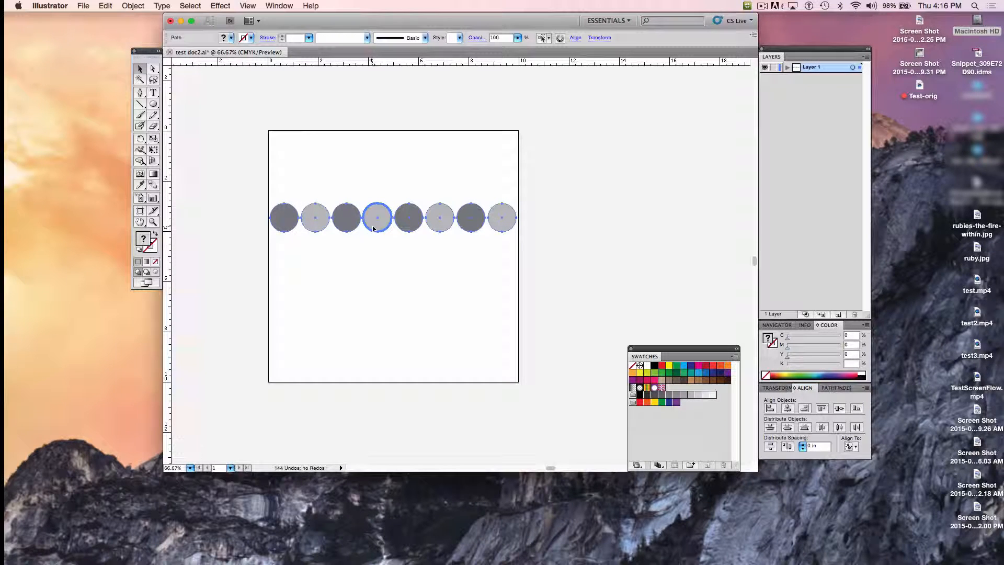
{"action": "left_click", "coordinate": [382, 236]}
{"action": "left_click", "coordinate": [374, 221]}
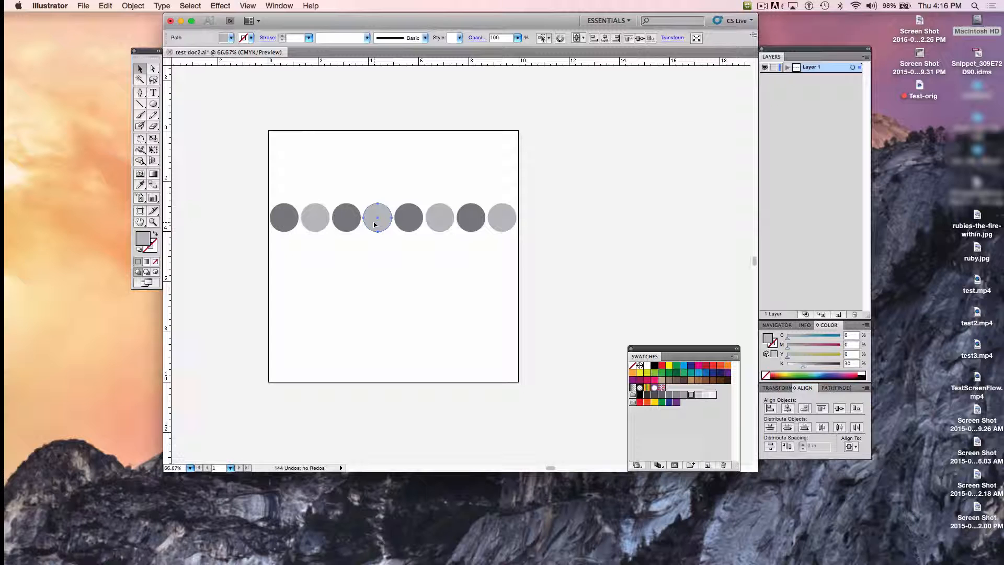
{"action": "left_click_drag", "start_coordinate": [374, 225], "coordinate": [394, 308]}
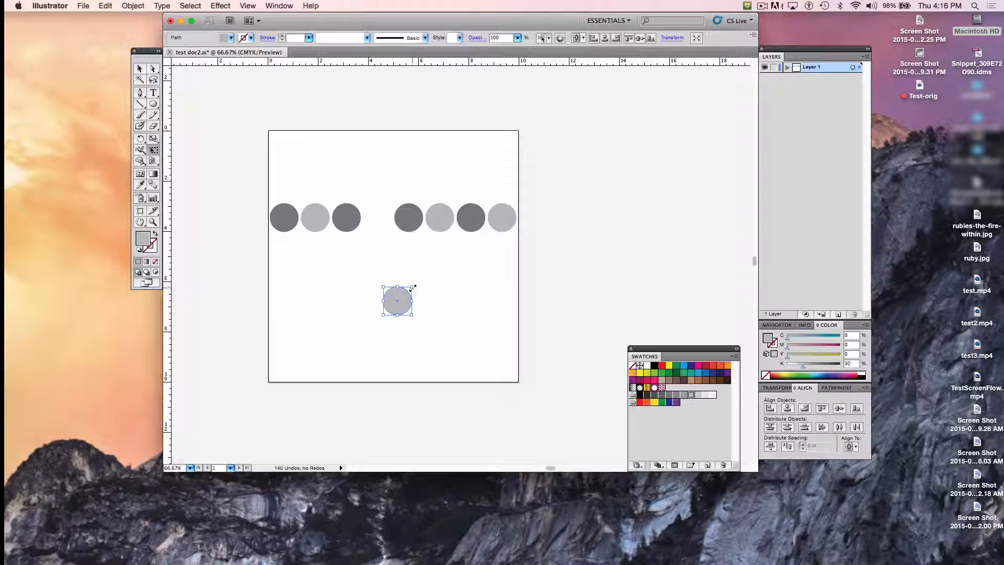
{"action": "left_click_drag", "start_coordinate": [412, 287], "coordinate": [454, 246]}
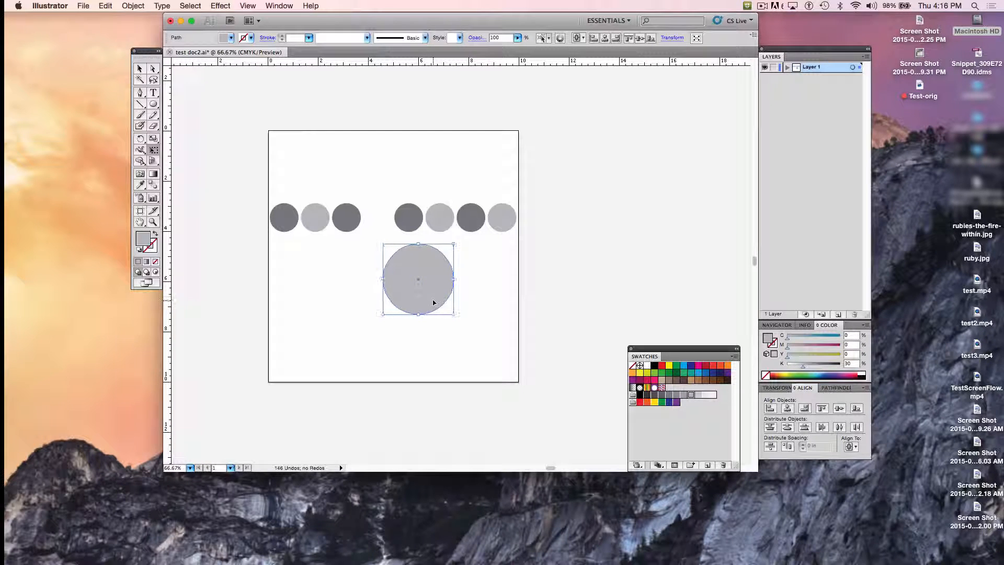
{"action": "left_click_drag", "start_coordinate": [433, 302], "coordinate": [418, 312]}
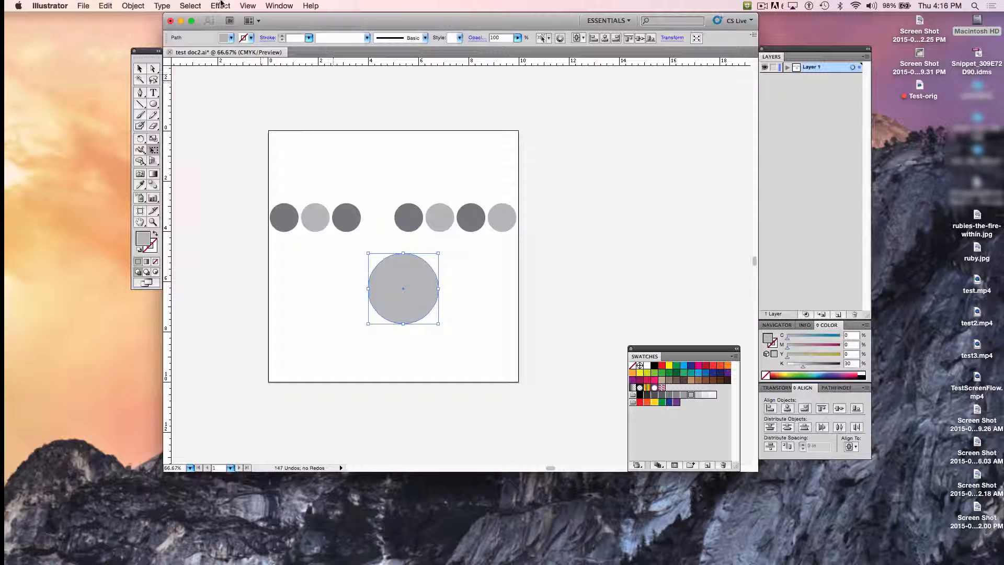
Step: Send the large circle to the back and move it up into the gap so it sits behind the row
{"action": "left_click", "coordinate": [133, 6]}
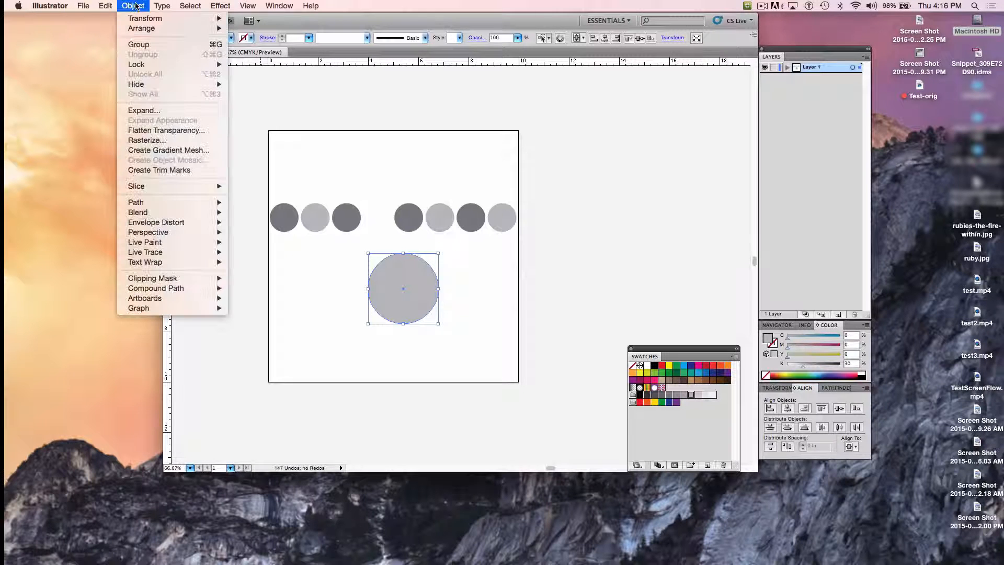
{"action": "mouse_move", "coordinate": [152, 28]}
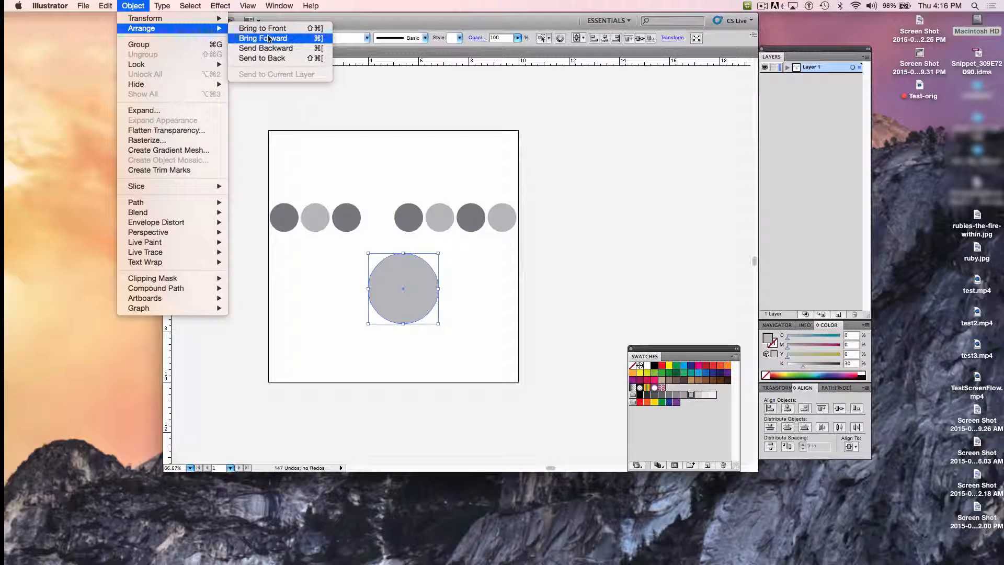
{"action": "left_click", "coordinate": [268, 58]}
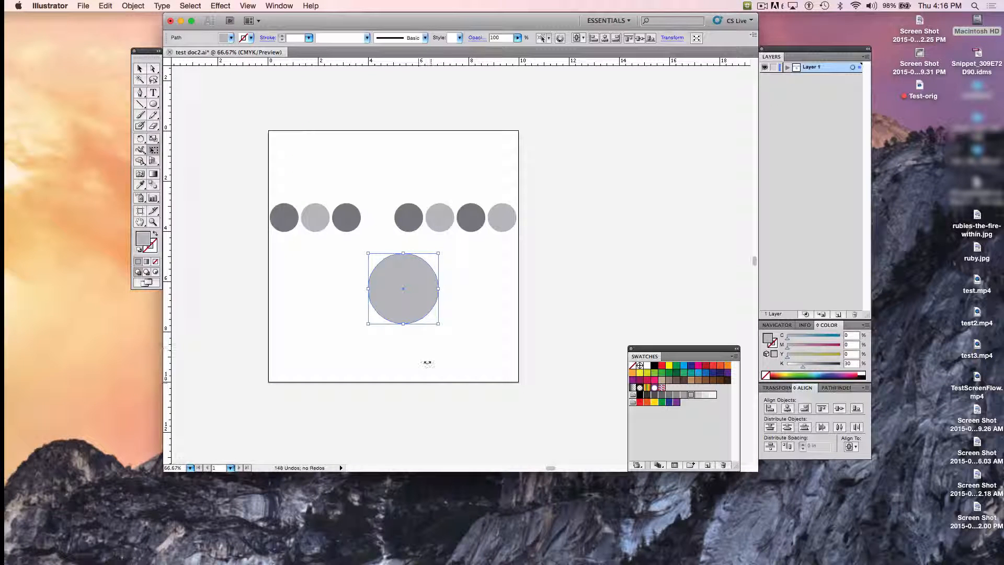
{"action": "left_click_drag", "start_coordinate": [409, 311], "coordinate": [405, 238]}
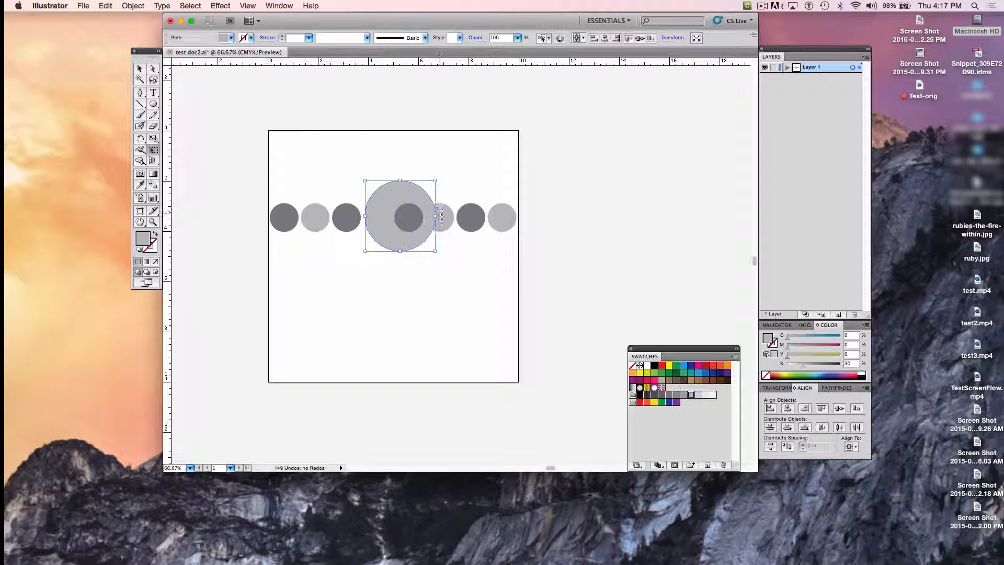
Step: Fill the large circle with the 10% black swatch and nudge it down and left until it meets the third circle
{"action": "left_click", "coordinate": [705, 396]}
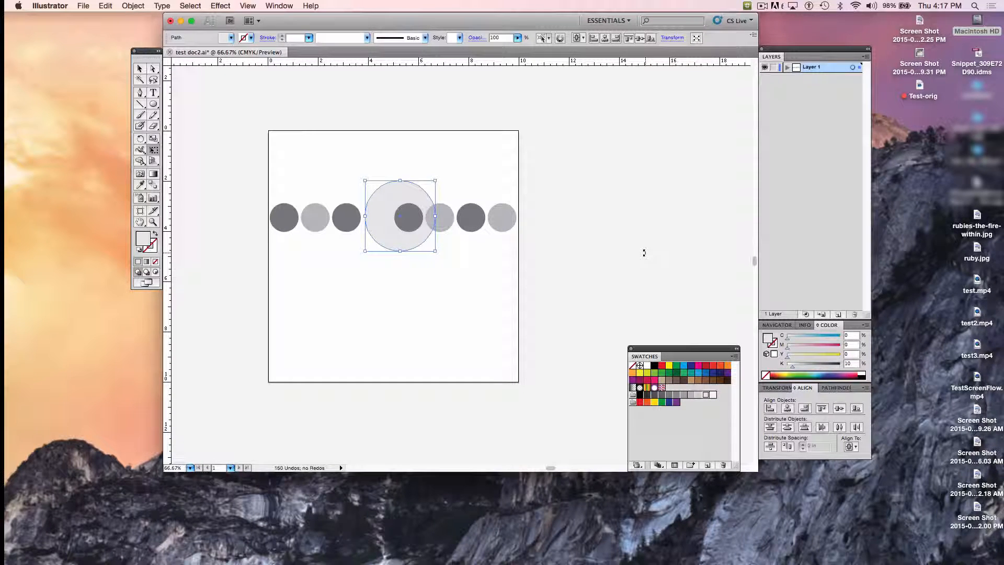
{"action": "key", "text": "Down"}
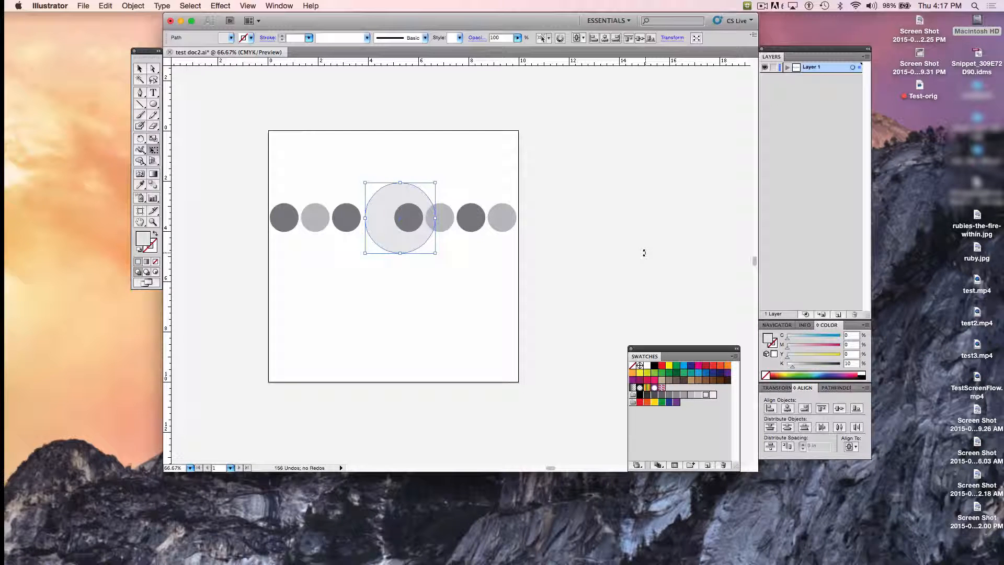
{"action": "key", "text": "Left"}
{"action": "key", "text": "Left"}
{"action": "key", "text": "Left"}
{"action": "key", "text": "Left"}
{"action": "key", "text": "Left"}
{"action": "key", "text": "Left"}
{"action": "key", "text": "Left"}
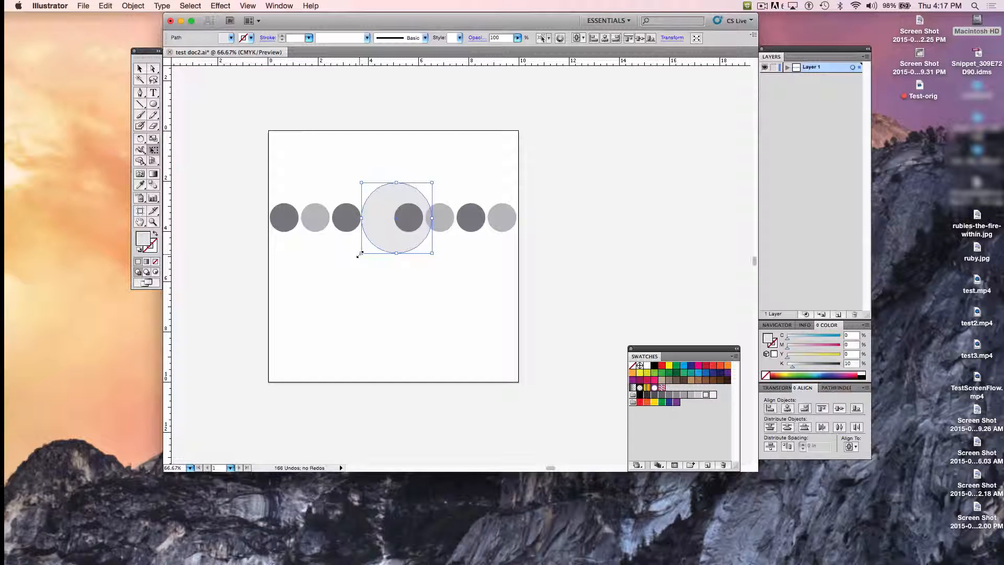
Step: Enlarge the large circle to about 3.06 in across and nudge it up to centre it vertically on the row
{"action": "left_click_drag", "start_coordinate": [360, 254], "coordinate": [353, 254]}
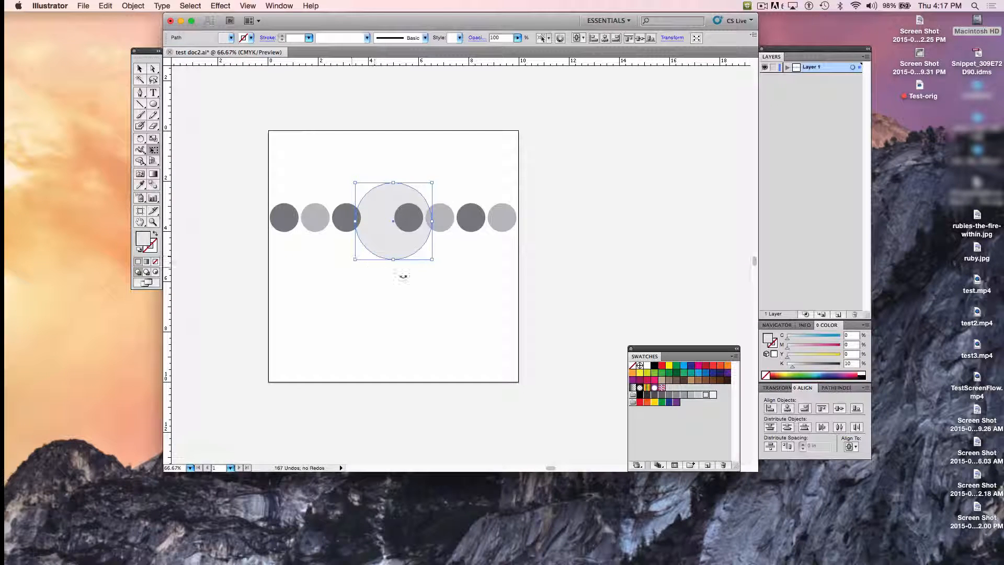
{"action": "key", "text": "Up"}
{"action": "key", "text": "Up"}
{"action": "key", "text": "Up"}
{"action": "key", "text": "Up"}
{"action": "key", "text": "Up"}
{"action": "key", "text": "Up"}
{"action": "key", "text": "Up"}
{"action": "key", "text": "Up"}
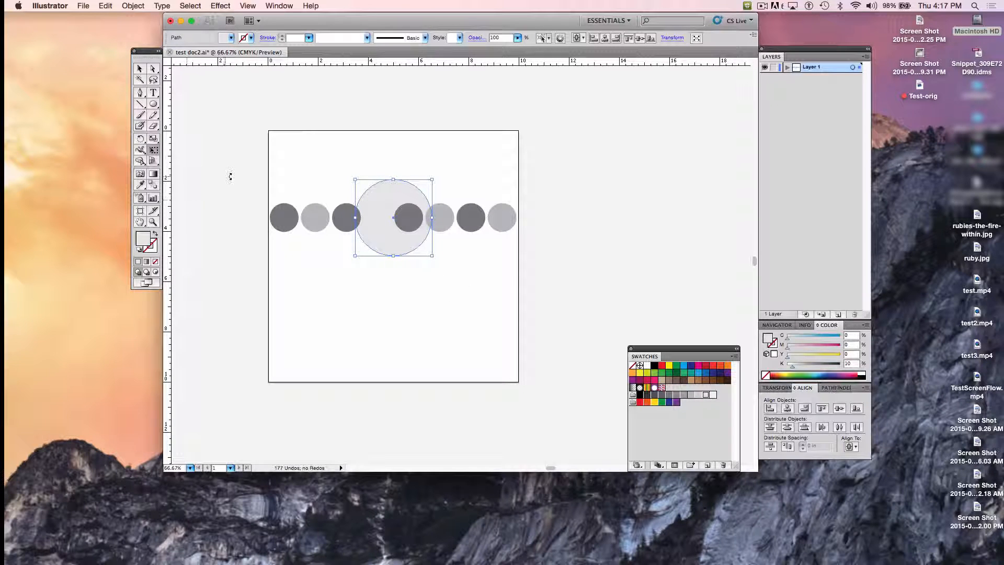
Step: Select all the circles together and move them down slightly on the artboard, keeping their horizontal position, and deselect
{"action": "left_click", "coordinate": [139, 68]}
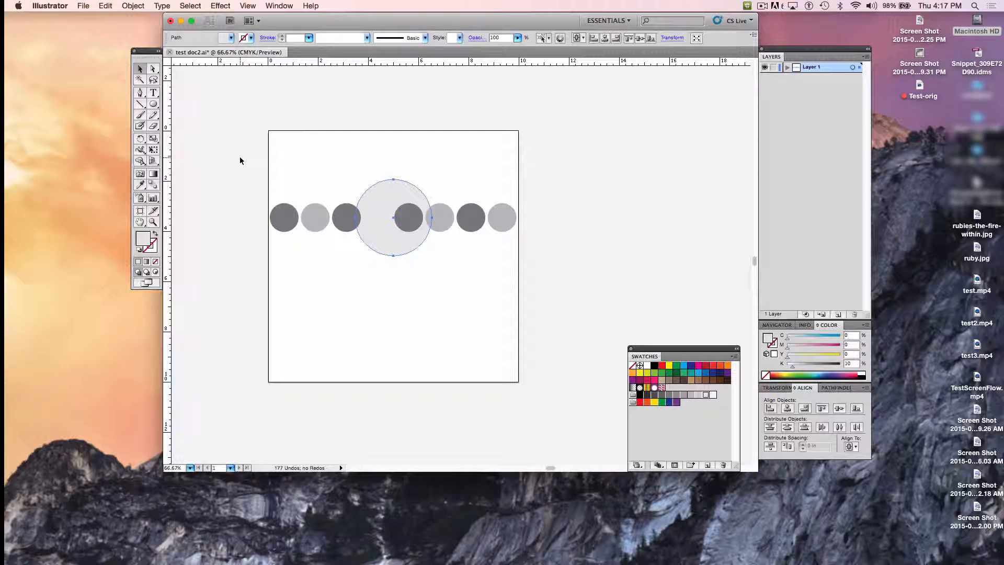
{"action": "left_click_drag", "start_coordinate": [240, 163], "coordinate": [520, 265]}
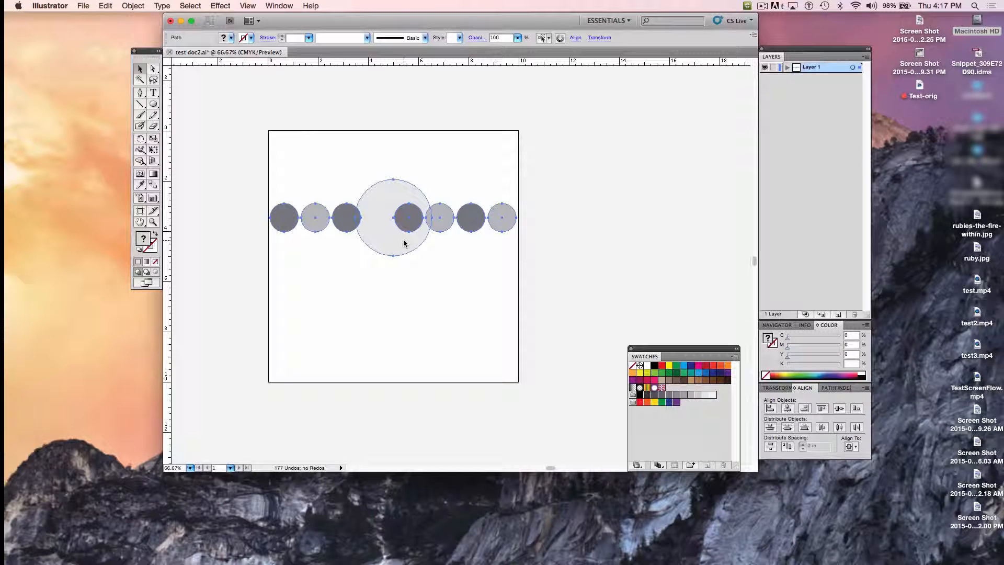
{"action": "left_click_drag", "start_coordinate": [403, 242], "coordinate": [405, 249]}
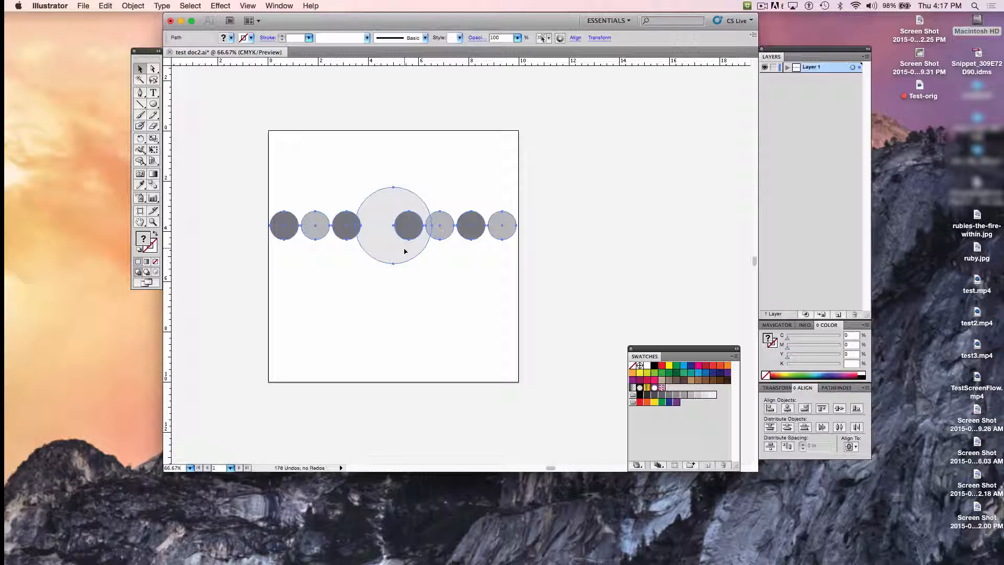
{"action": "key", "text": "Down"}
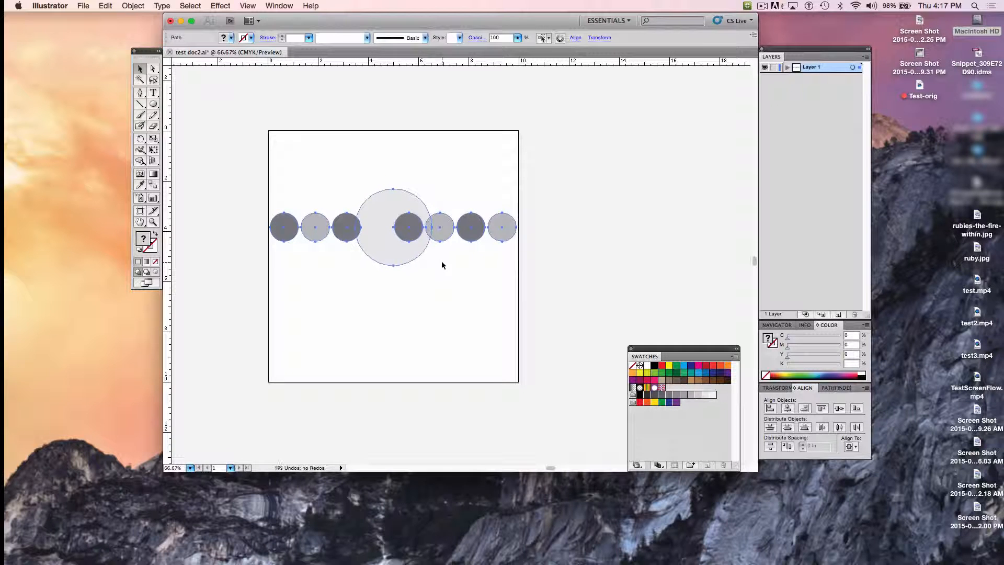
{"action": "key", "text": "Down"}
{"action": "left_click", "coordinate": [581, 236]}
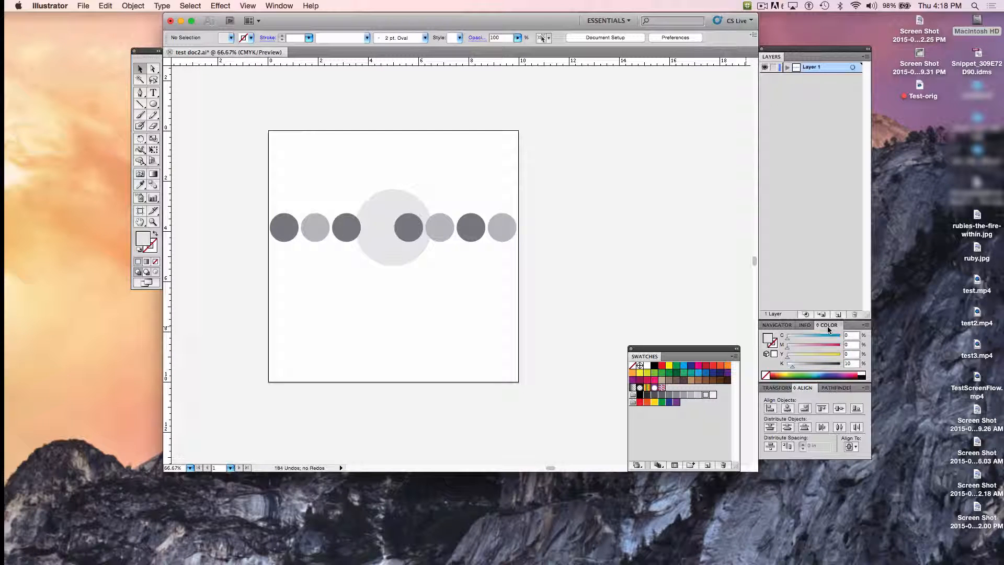
Step: Place the Color and Swatches panels beside the artboard and fill the first circle with the C=0 M=35 Y=85 K=0 orange swatch
{"action": "left_click_drag", "start_coordinate": [828, 329], "coordinate": [634, 134]}
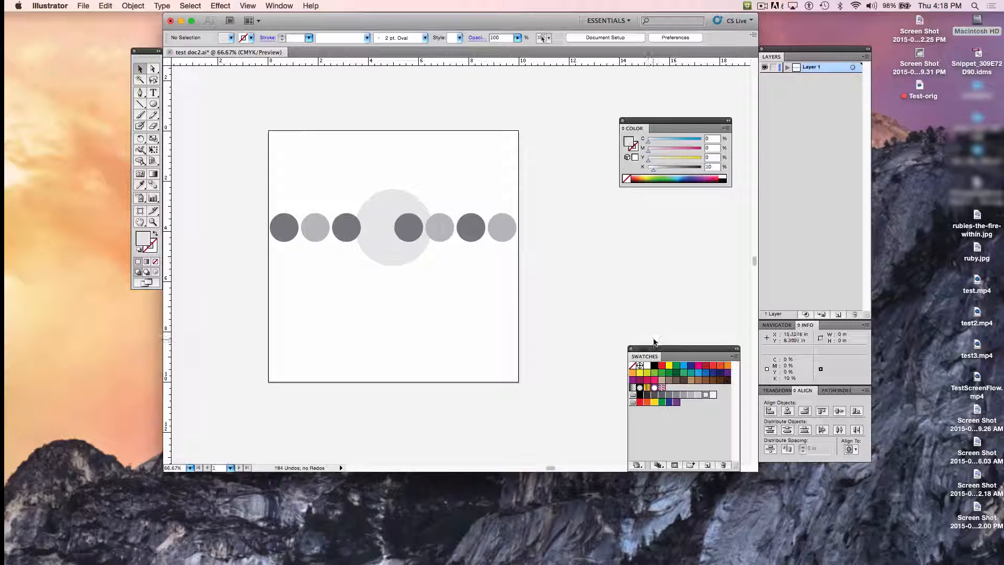
{"action": "left_click_drag", "start_coordinate": [656, 353], "coordinate": [648, 276]}
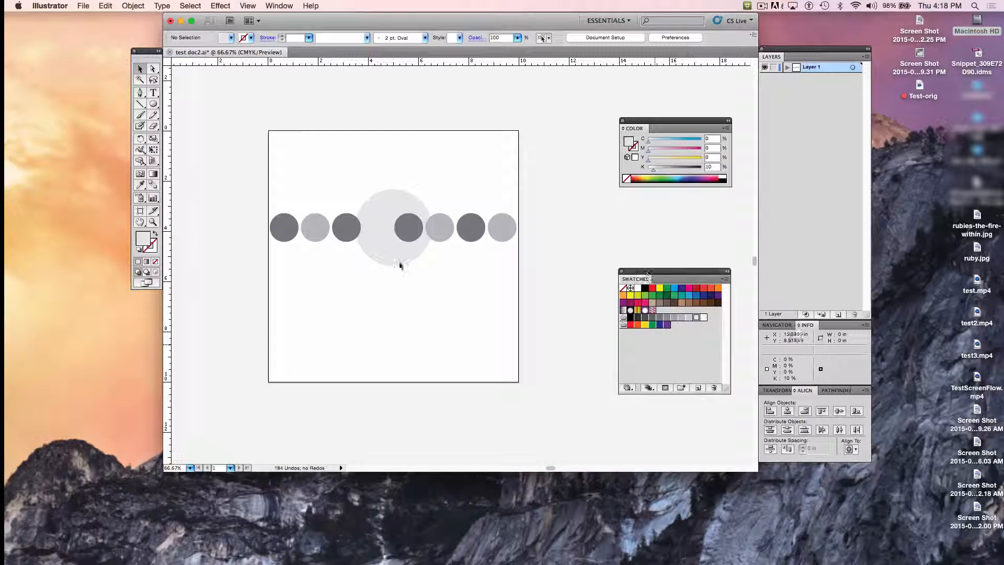
{"action": "left_click", "coordinate": [281, 228]}
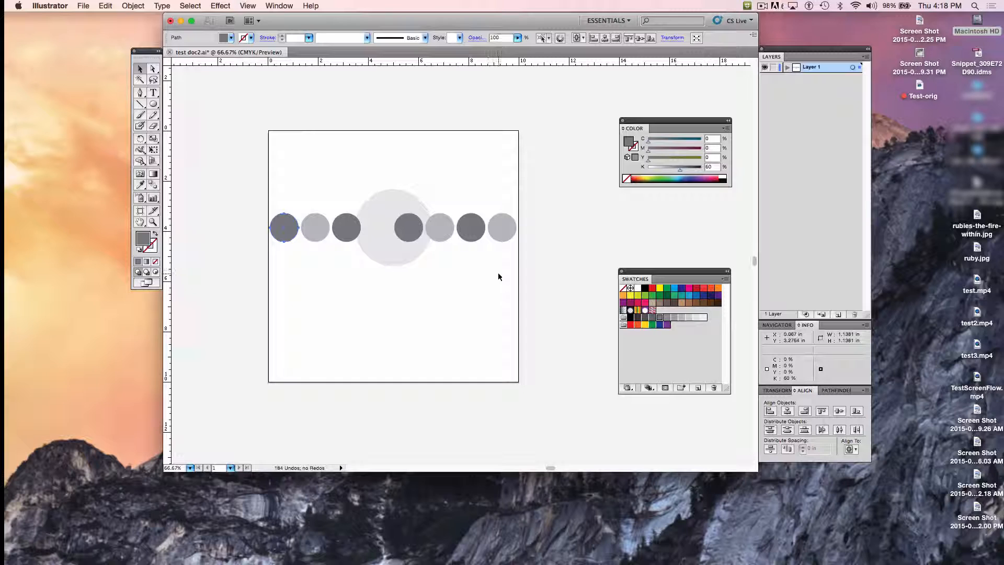
{"action": "left_click", "coordinate": [623, 296]}
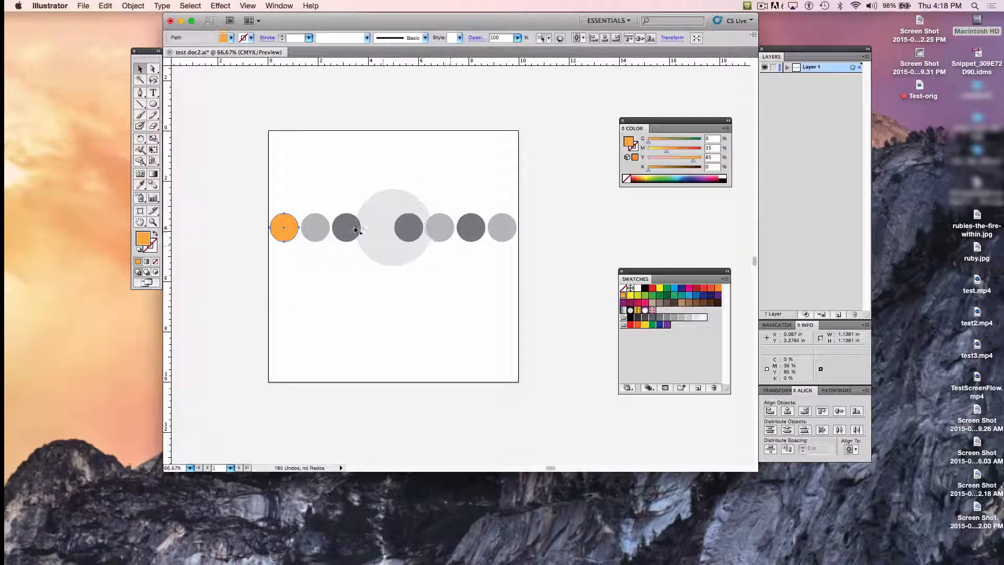
Step: Fill the second circle with the C=0 M=50 Y=100 K=0 orange swatch and the third with a dark brown swatch
{"action": "left_click", "coordinate": [313, 228]}
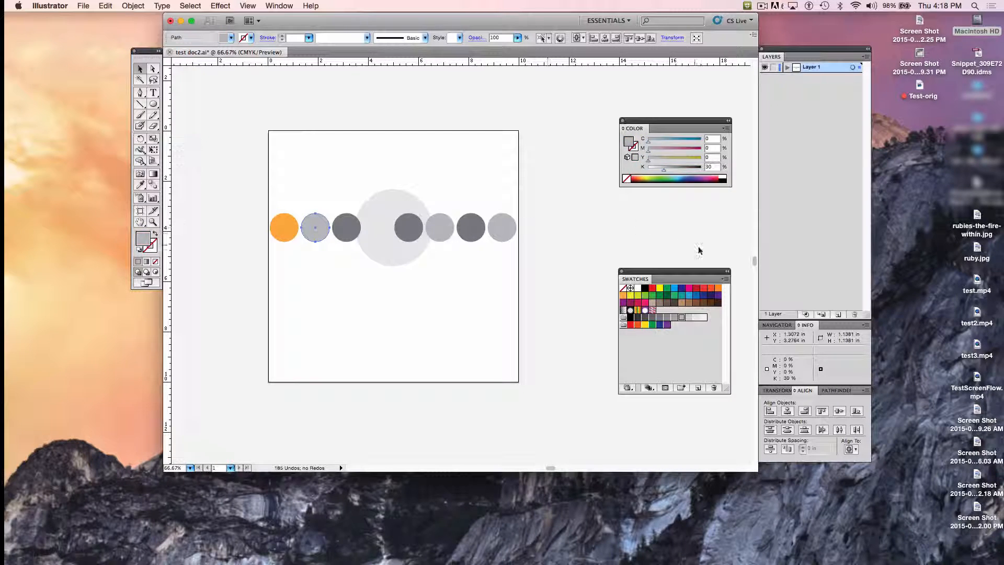
{"action": "left_click", "coordinate": [718, 288]}
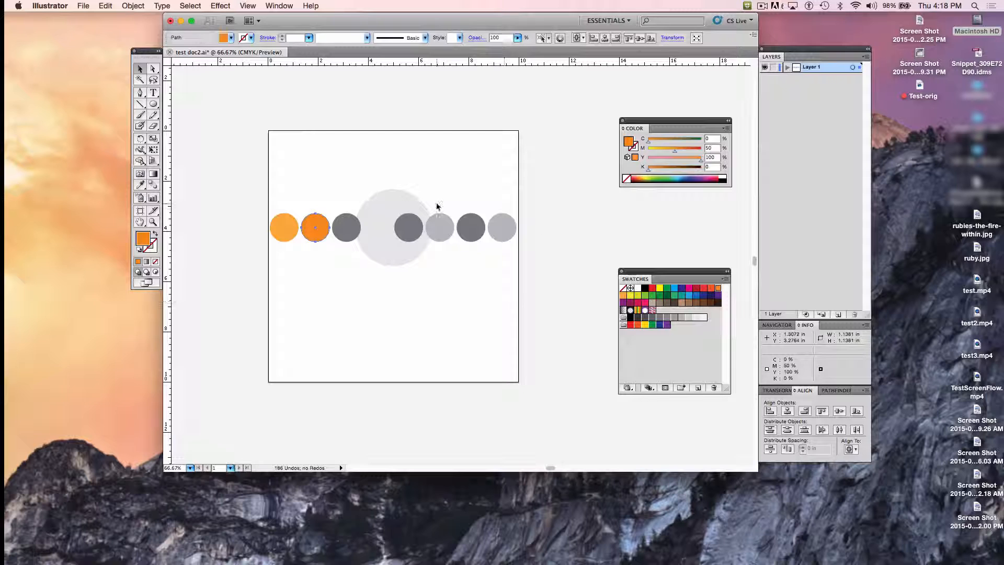
{"action": "left_click", "coordinate": [343, 236]}
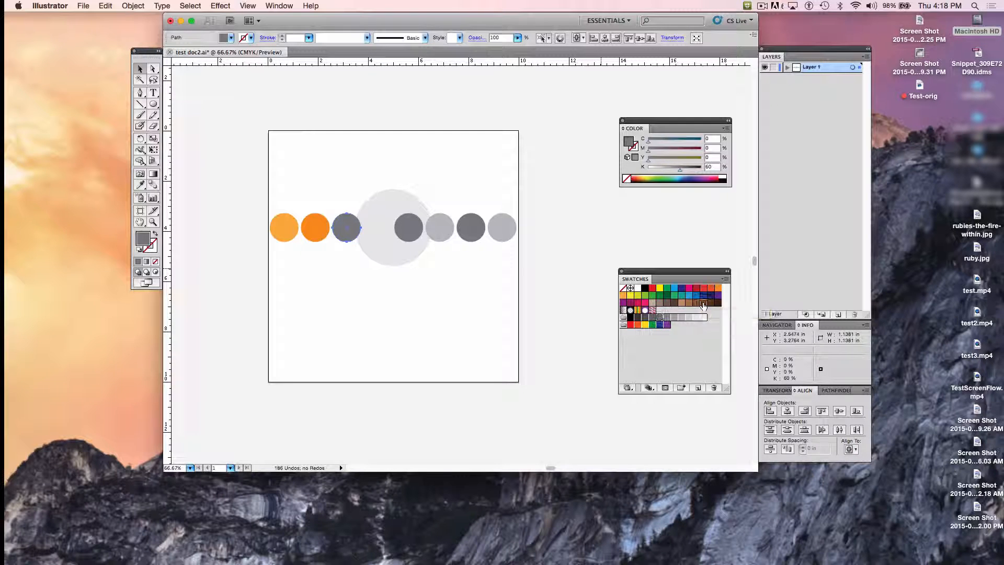
{"action": "left_click", "coordinate": [703, 303]}
Step: Fill the large circle with the C=25 M=25 Y=40 K=0 tan swatch and the small circle over it with C=15 M=100 Y=90 K=10 red
{"action": "left_click", "coordinate": [390, 217]}
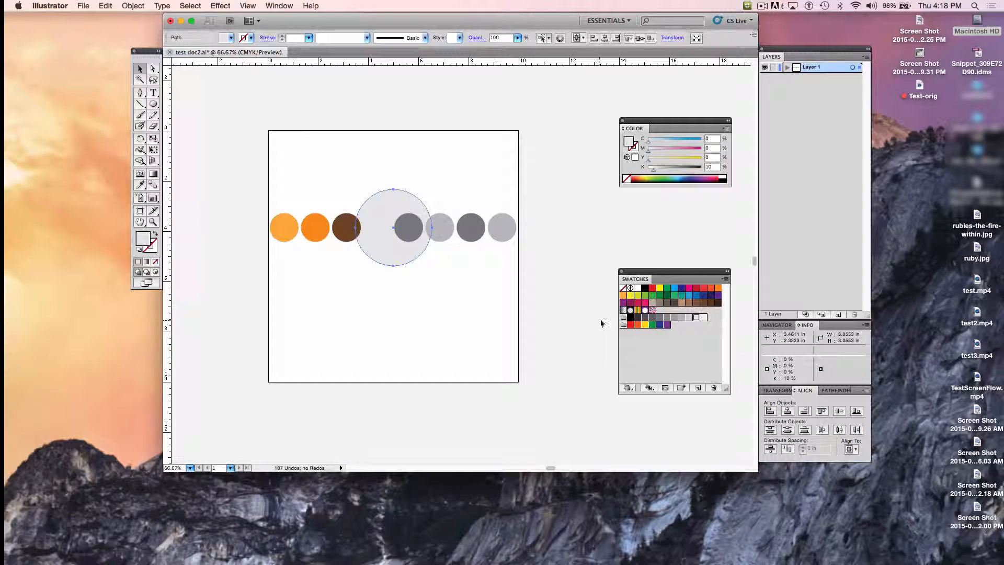
{"action": "left_click", "coordinate": [653, 304]}
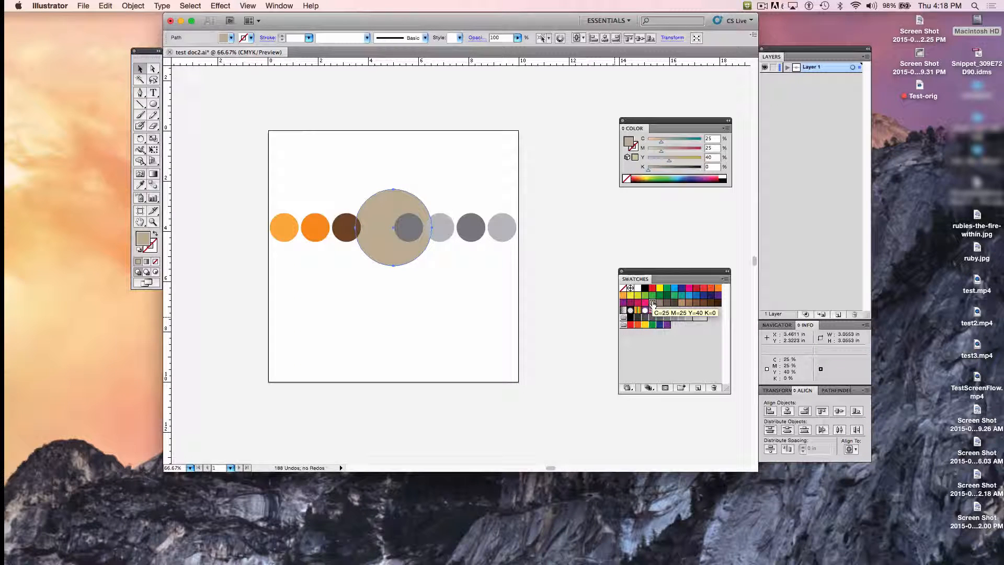
{"action": "left_click", "coordinate": [411, 236]}
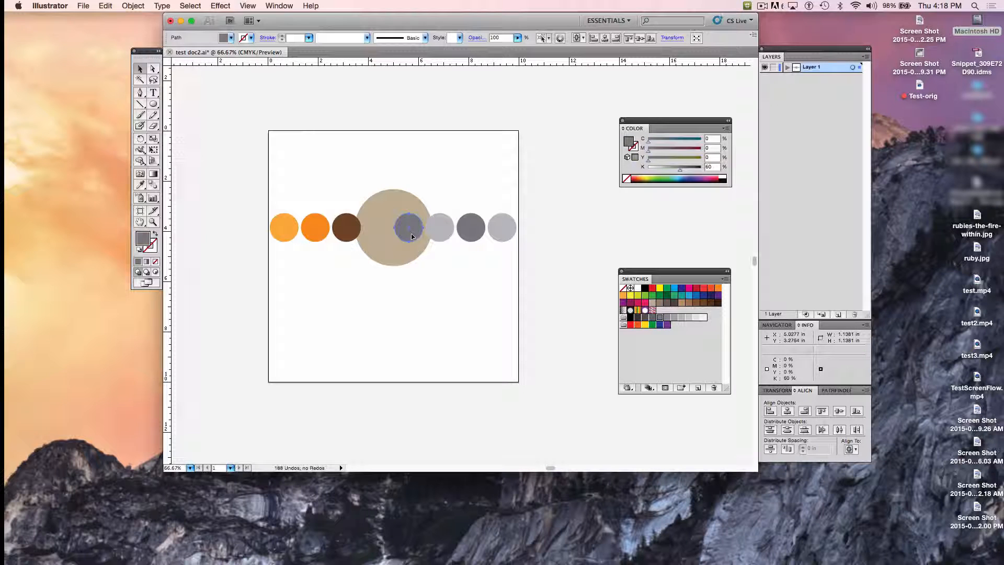
{"action": "left_click", "coordinate": [696, 288]}
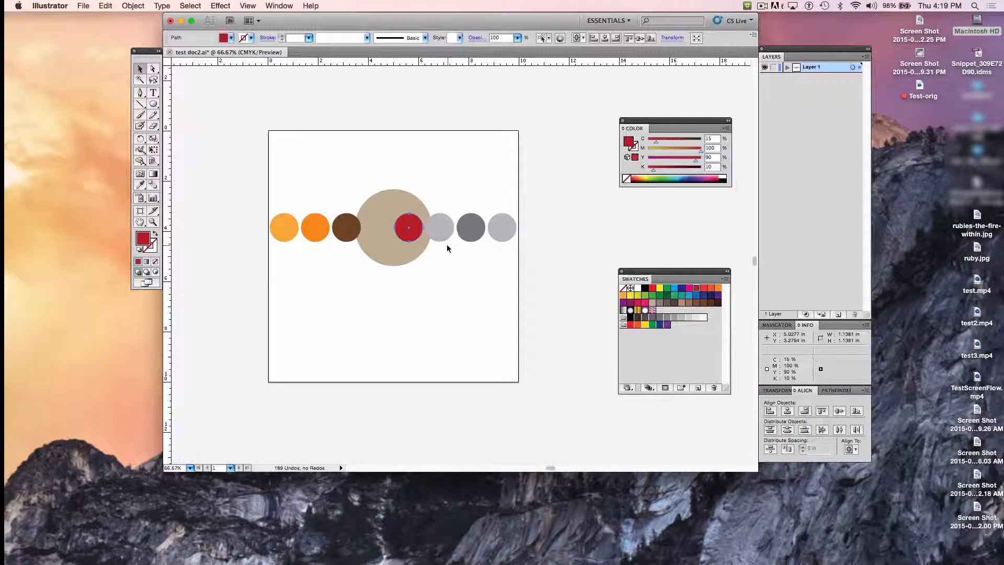
Step: Fill the next two grey circles with the C=0 M=90 Y=85 K=0 red and C=40 M=45 Y=50 K=5 grey-brown swatches
{"action": "left_click", "coordinate": [441, 229]}
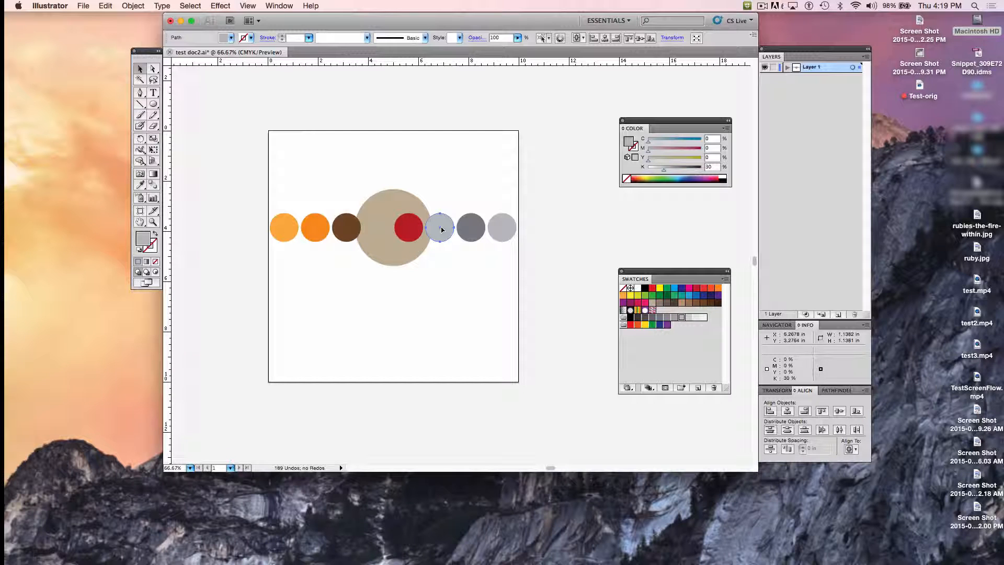
{"action": "left_click", "coordinate": [703, 288]}
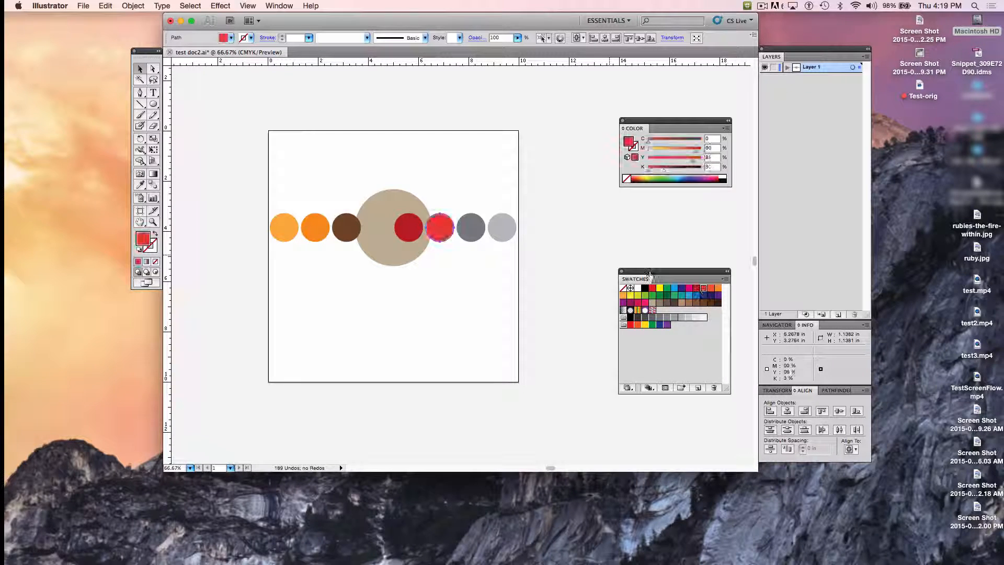
{"action": "left_click", "coordinate": [478, 219]}
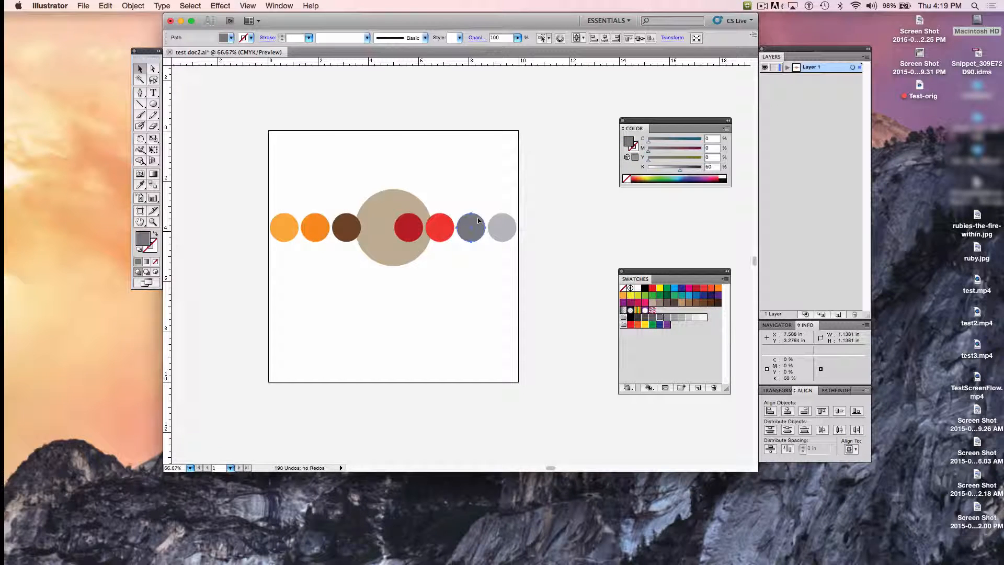
{"action": "left_click", "coordinate": [660, 303]}
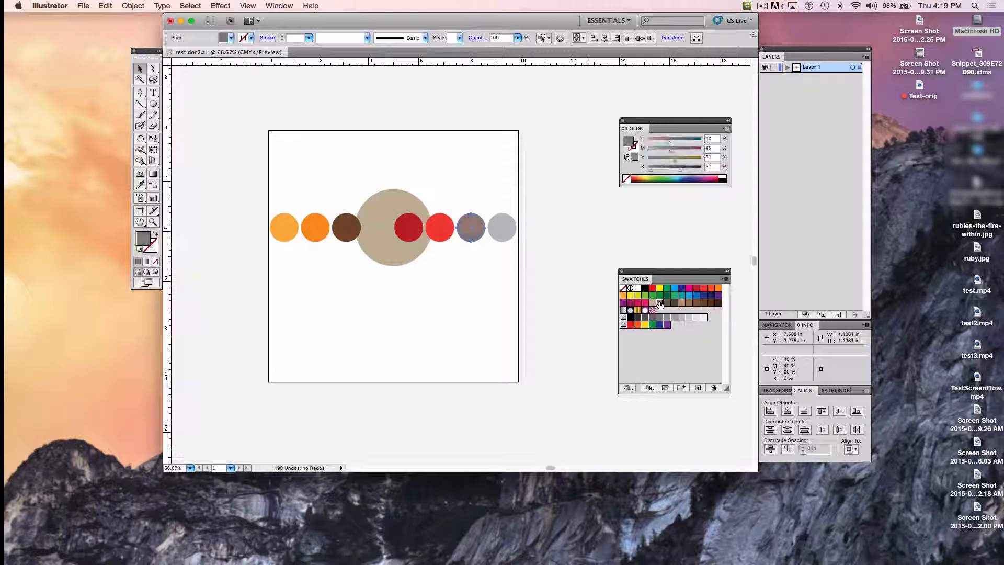
Step: Fill the last circle in the row with the C=0 M=80 Y=95 K=0 red-orange swatch and deselect it
{"action": "left_click", "coordinate": [503, 223]}
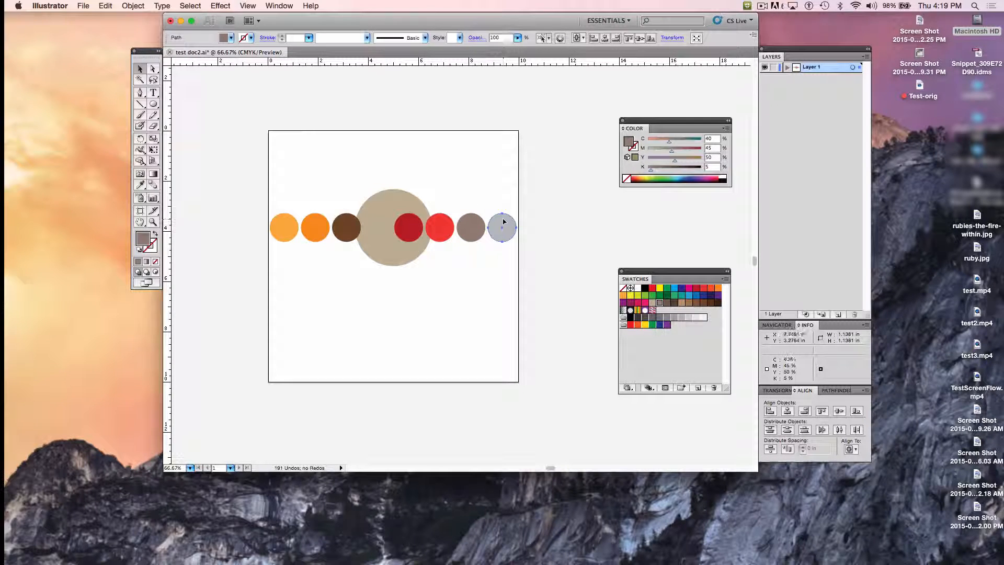
{"action": "left_click", "coordinate": [711, 288]}
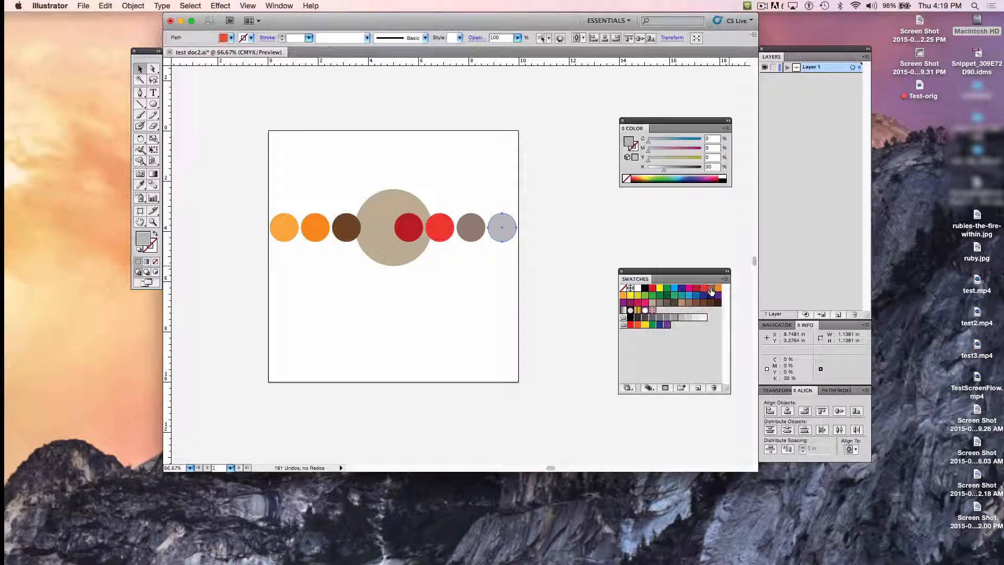
{"action": "left_click", "coordinate": [549, 257]}
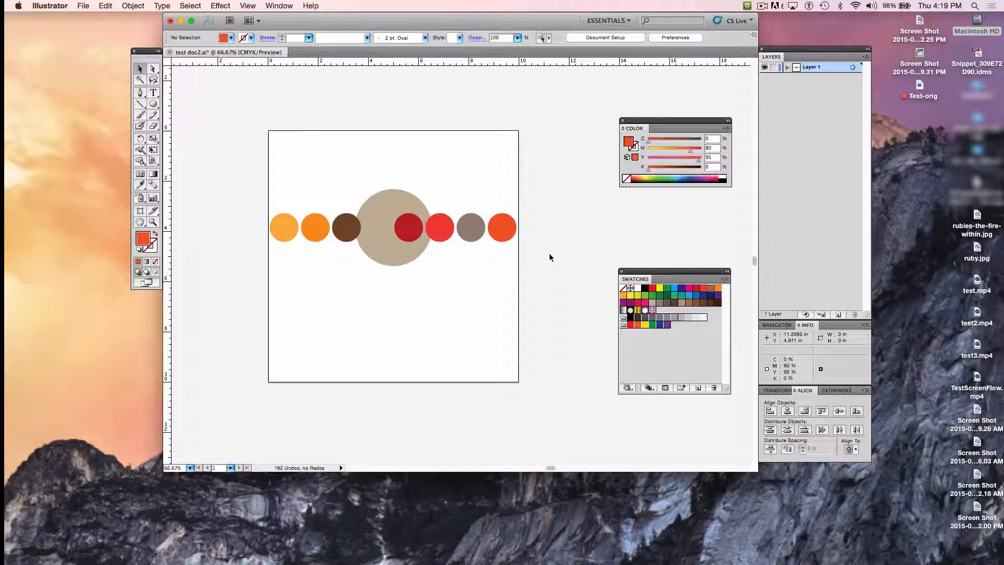
{"action": "left_click", "coordinate": [761, 6]}
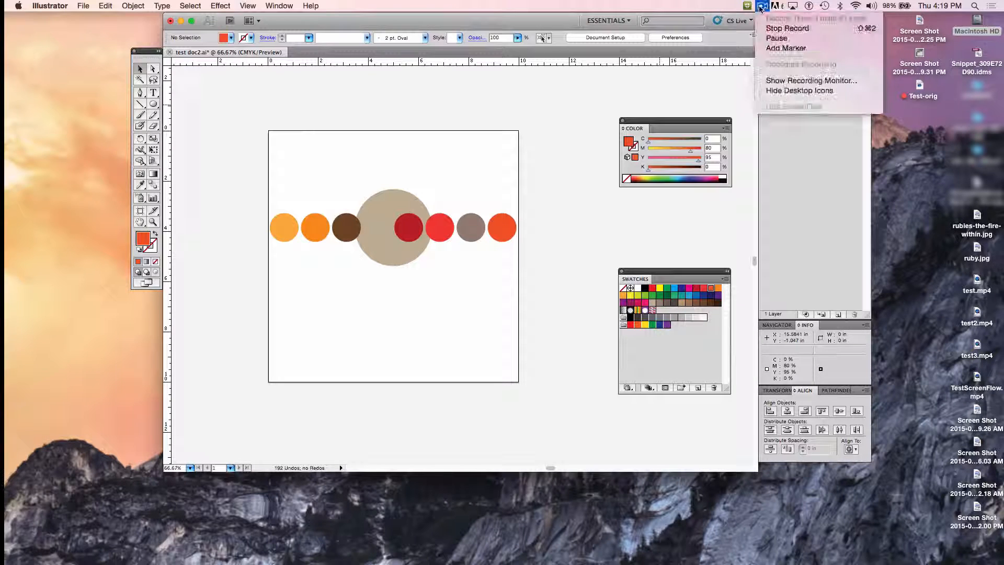
{"action": "left_click", "coordinate": [778, 39]}
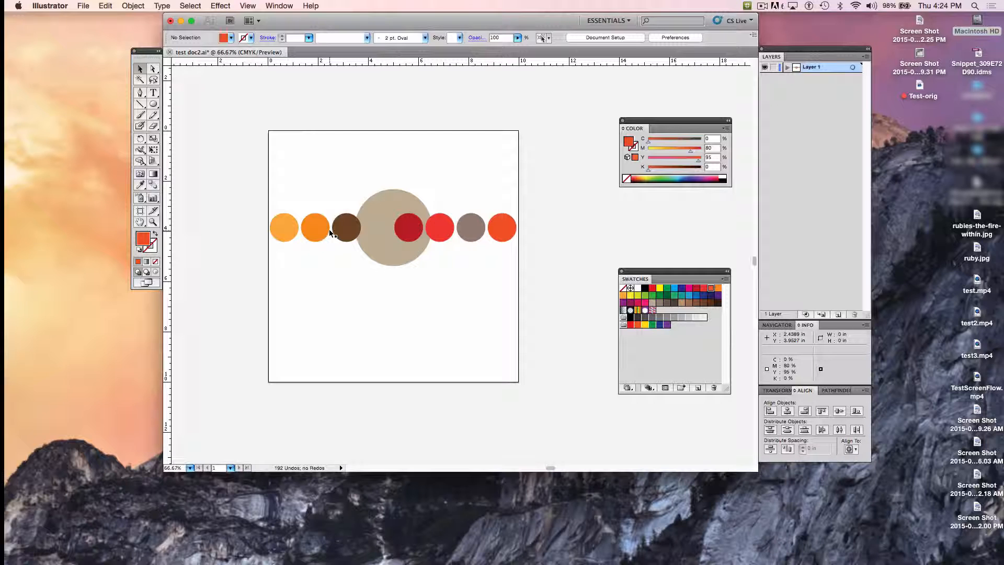
Step: Cut the light orange, dark brown, bright red and grey-brown circles from the row together
{"action": "left_click", "coordinate": [283, 226]}
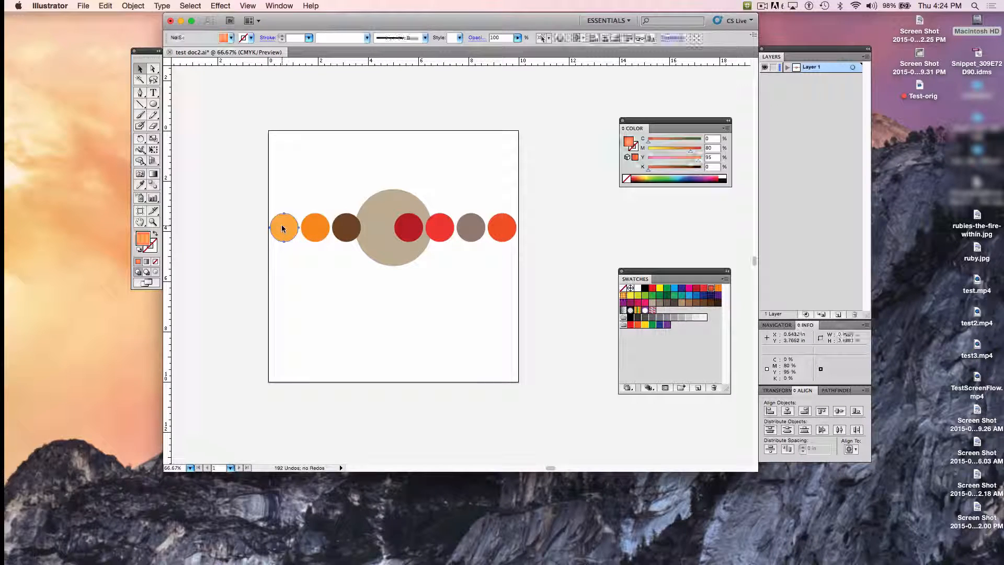
{"action": "left_click", "coordinate": [346, 229], "text": "shift"}
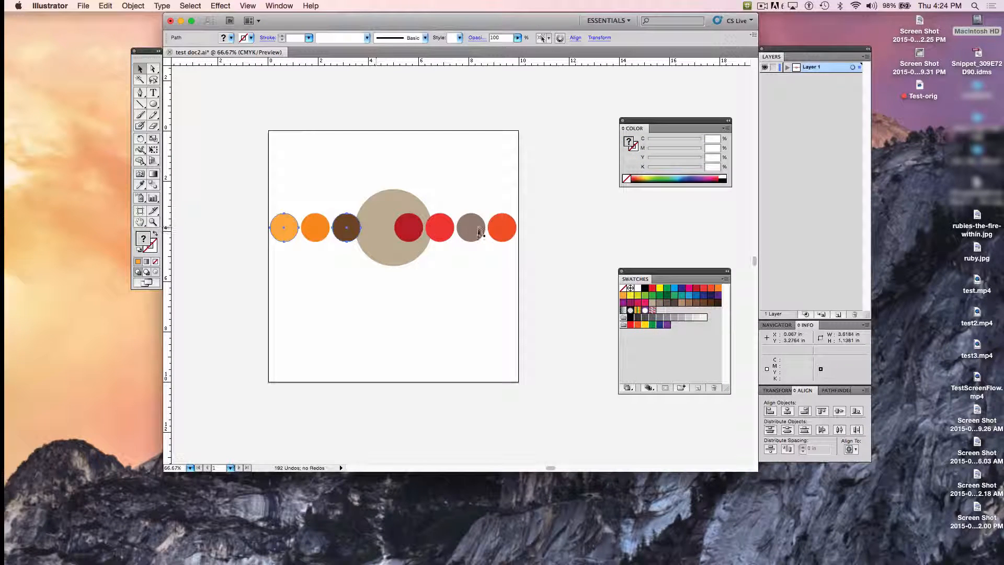
{"action": "left_click", "coordinate": [438, 229], "text": "shift"}
{"action": "left_click", "coordinate": [107, 6]}
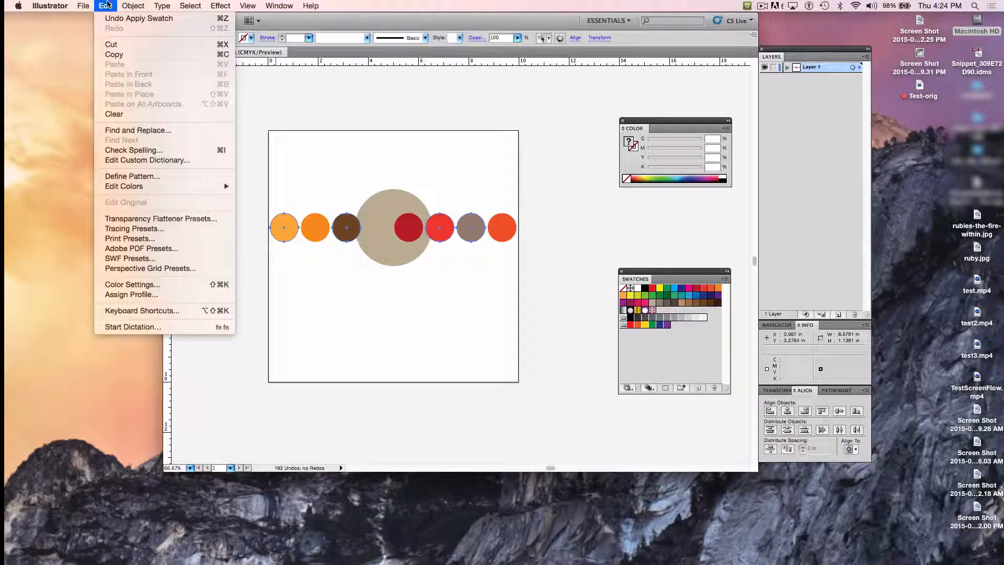
{"action": "left_click", "coordinate": [121, 45]}
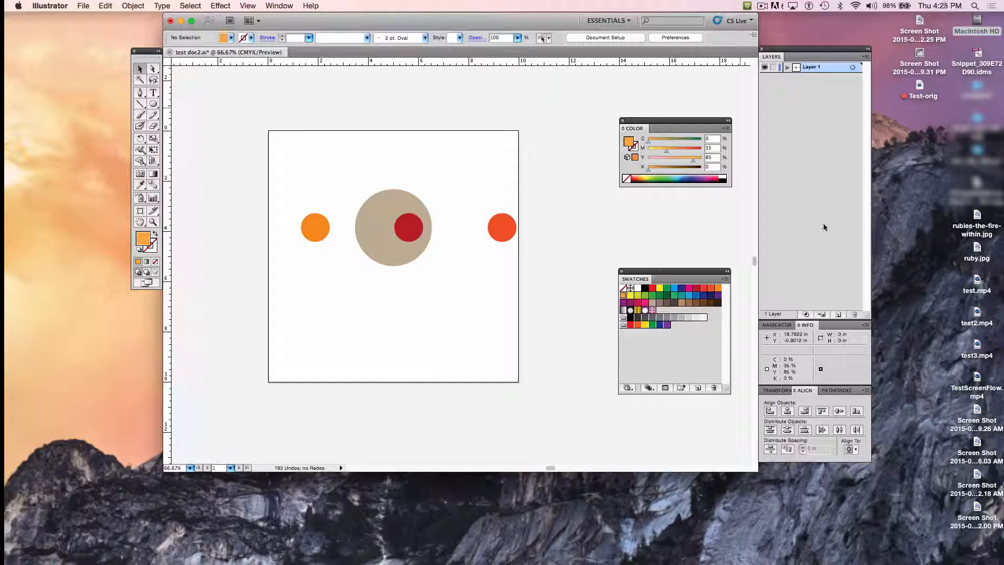
Step: Create a new layer above Layer 1 and name it "more dots"
{"action": "left_click", "coordinate": [838, 314]}
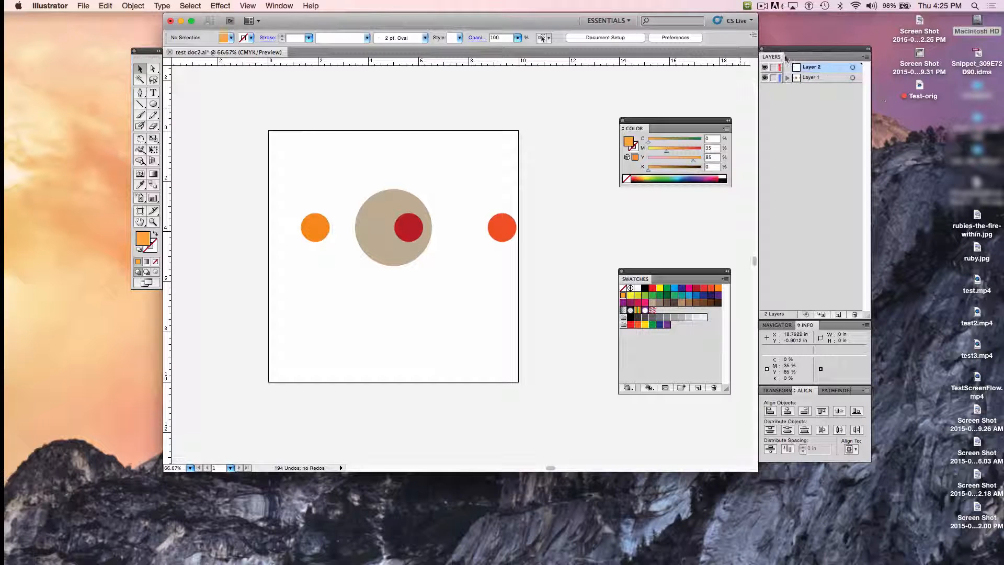
{"action": "double_click", "coordinate": [814, 70]}
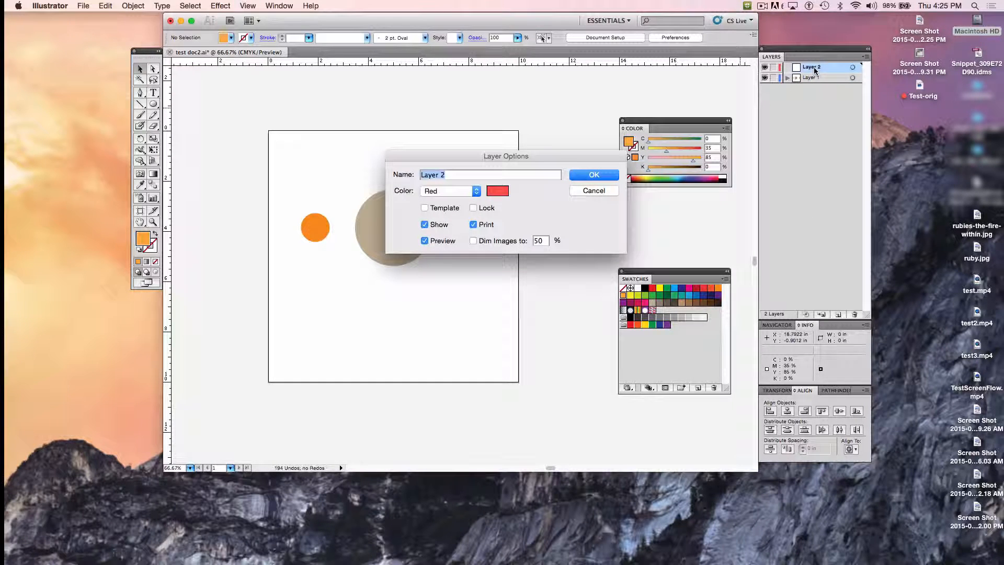
{"action": "type", "text": "more dots"}
{"action": "key", "text": "Return"}
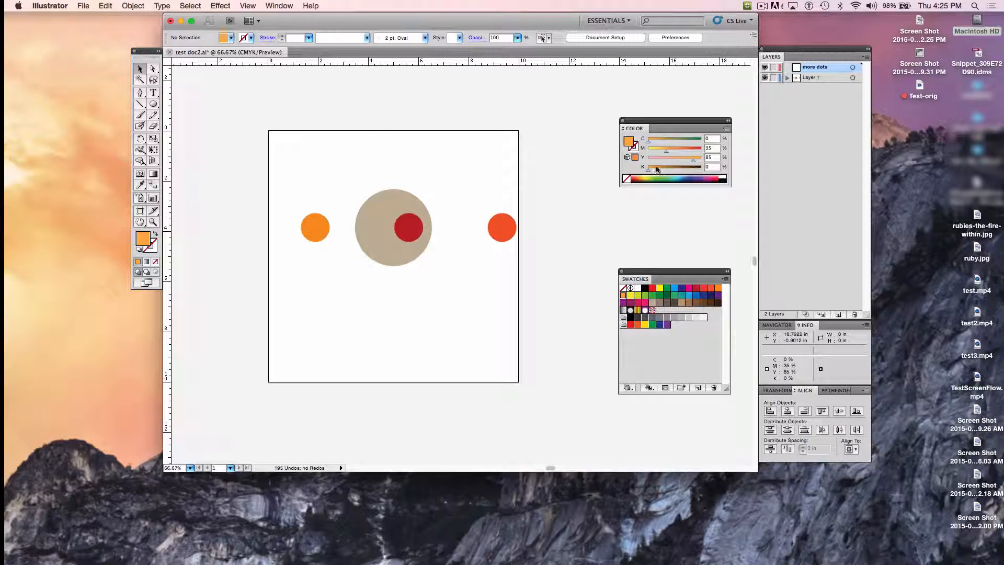
Step: Rename Layer 1 as "base dots" and make the "more dots" layer active
{"action": "double_click", "coordinate": [814, 77]}
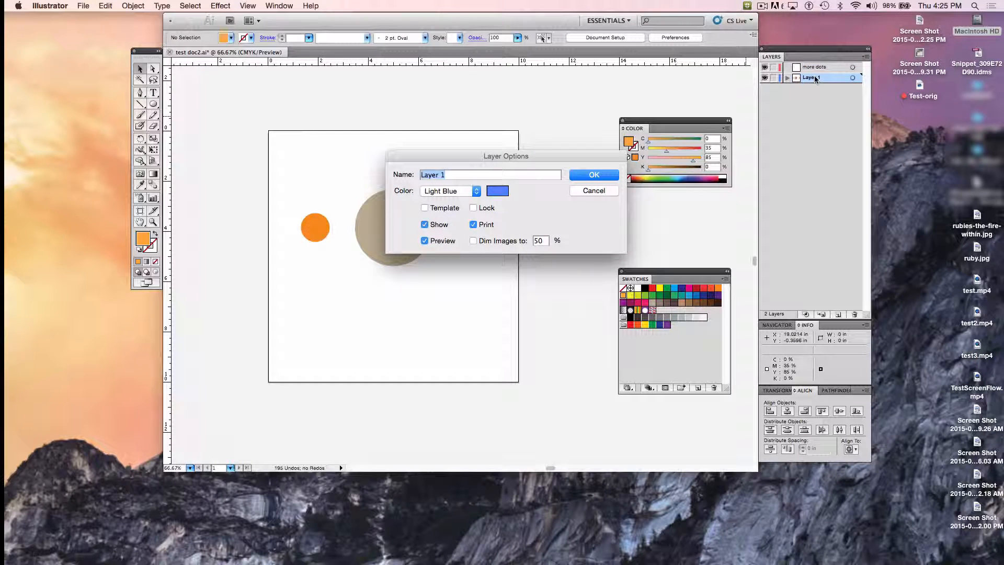
{"action": "type", "text": "bas"}
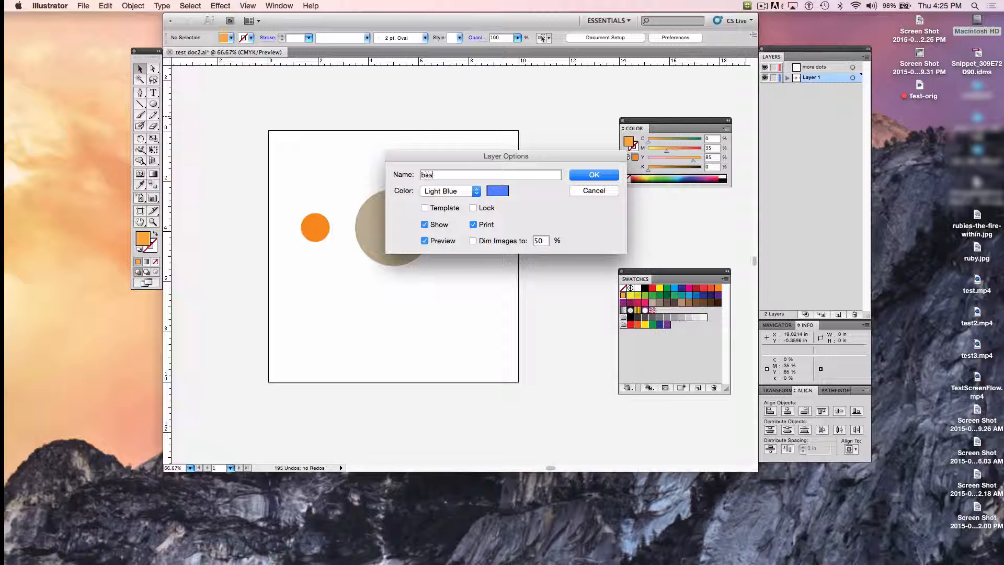
{"action": "type", "text": "e dots"}
{"action": "key", "text": "Return"}
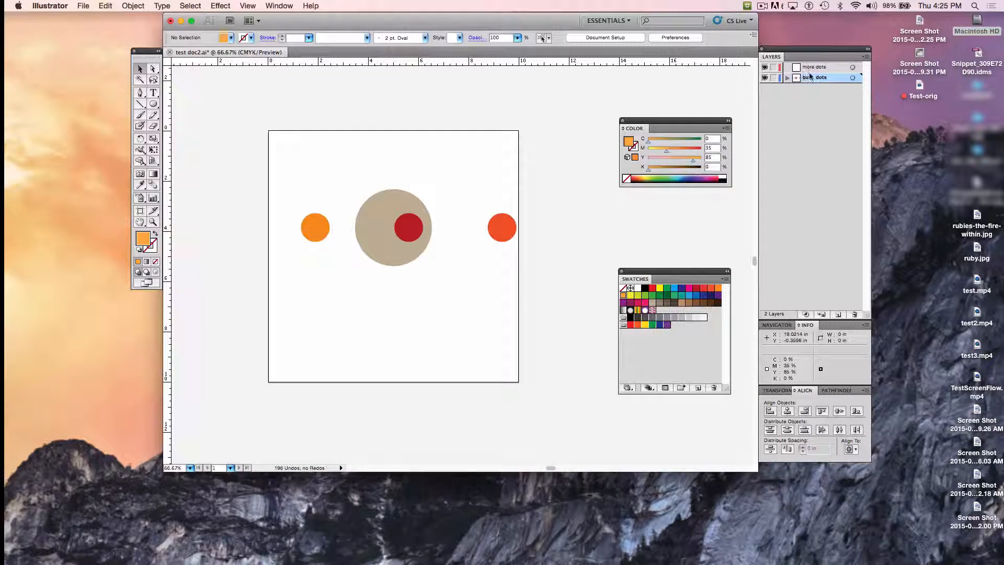
{"action": "left_click", "coordinate": [810, 67]}
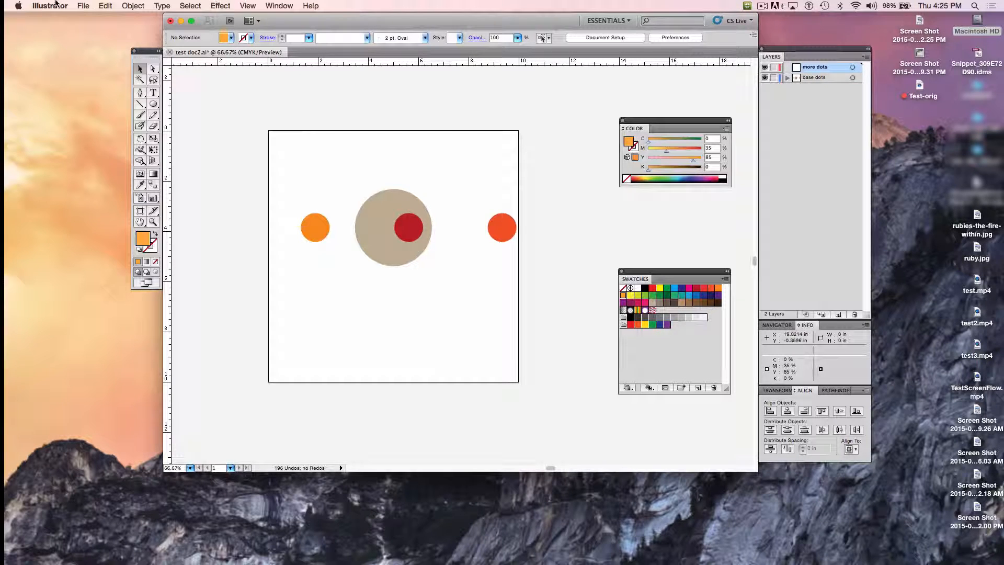
Step: Try an ordinary paste of the cut circles onto the "more dots" layer and delete the pasted copies
{"action": "left_click", "coordinate": [106, 6]}
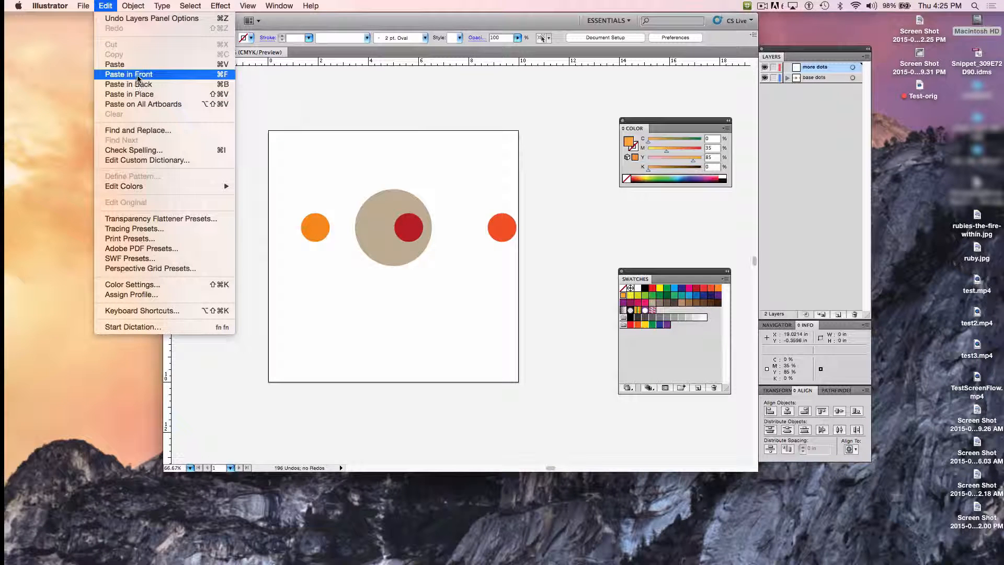
{"action": "left_click", "coordinate": [124, 65]}
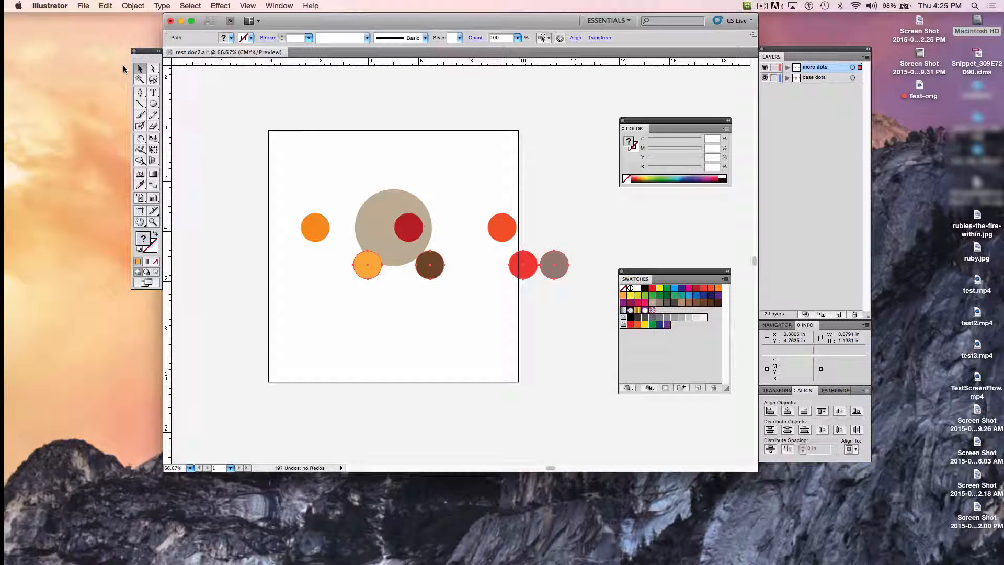
{"action": "key", "text": "Delete"}
Step: Paste the cut circles in place on the "more dots" layer and deselect them
{"action": "left_click", "coordinate": [106, 5]}
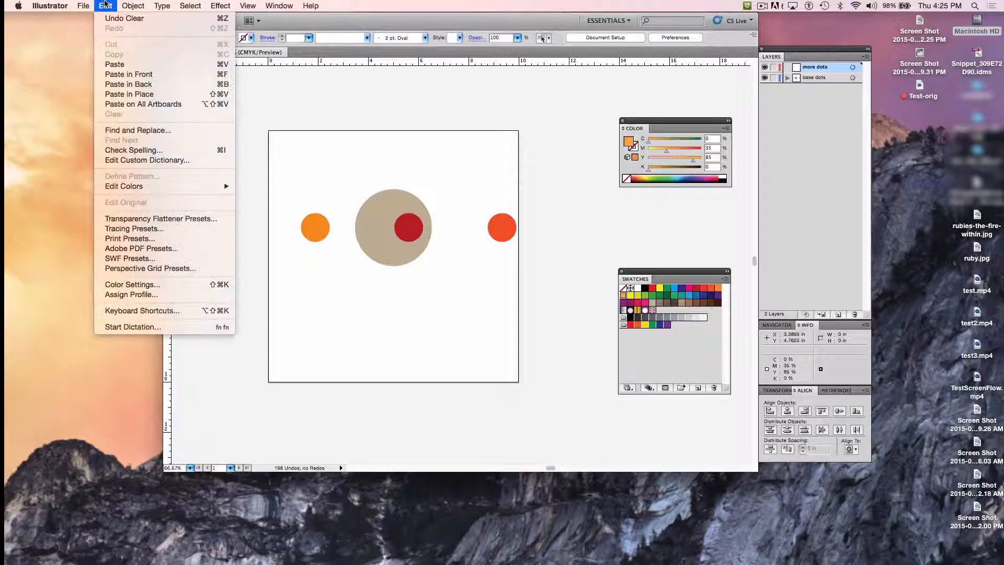
{"action": "left_click", "coordinate": [144, 95]}
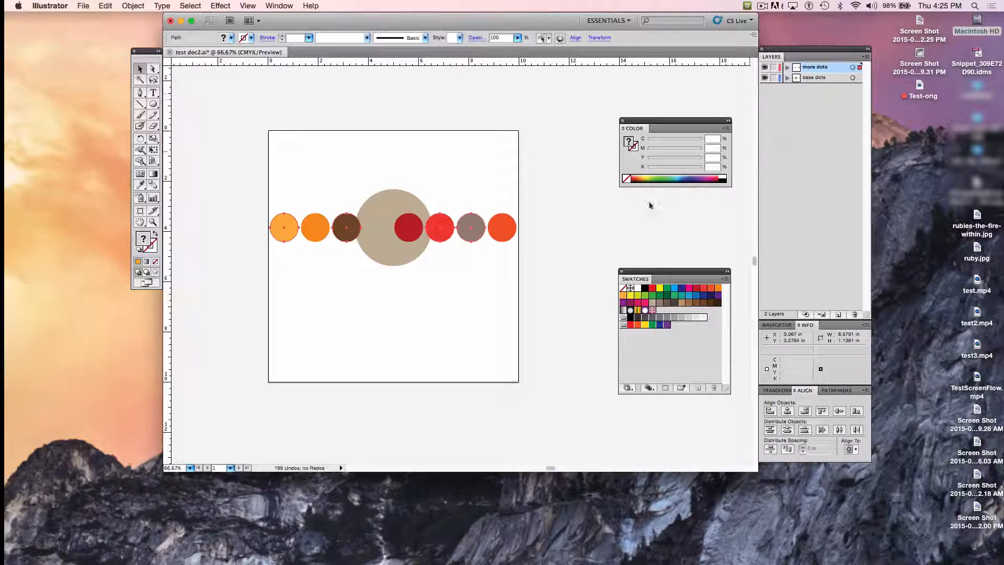
{"action": "left_click", "coordinate": [563, 222]}
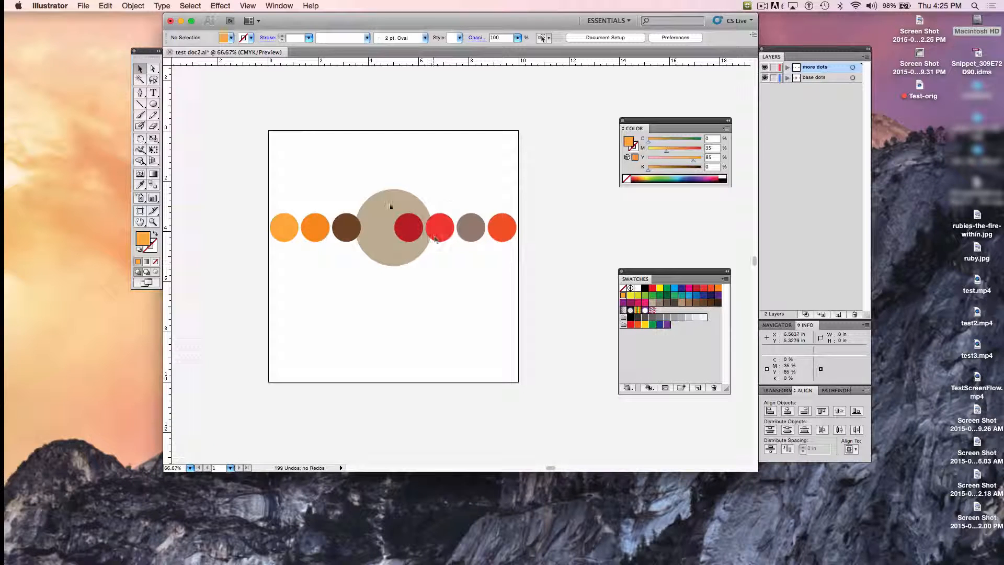
Step: Hide and show the "more dots" layer once, and lock it
{"action": "left_click", "coordinate": [765, 67]}
{"action": "left_click", "coordinate": [765, 67]}
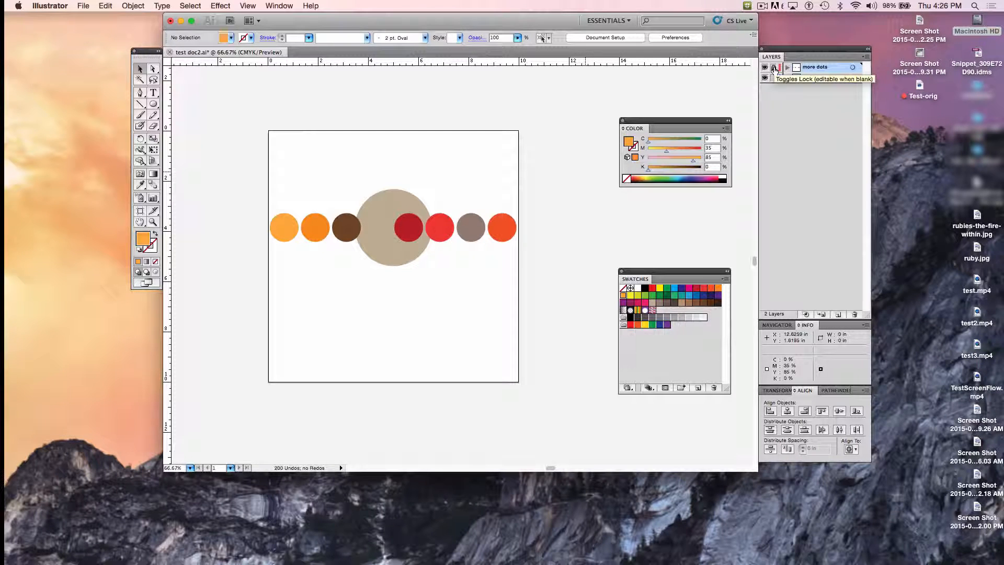
{"action": "left_click", "coordinate": [773, 68]}
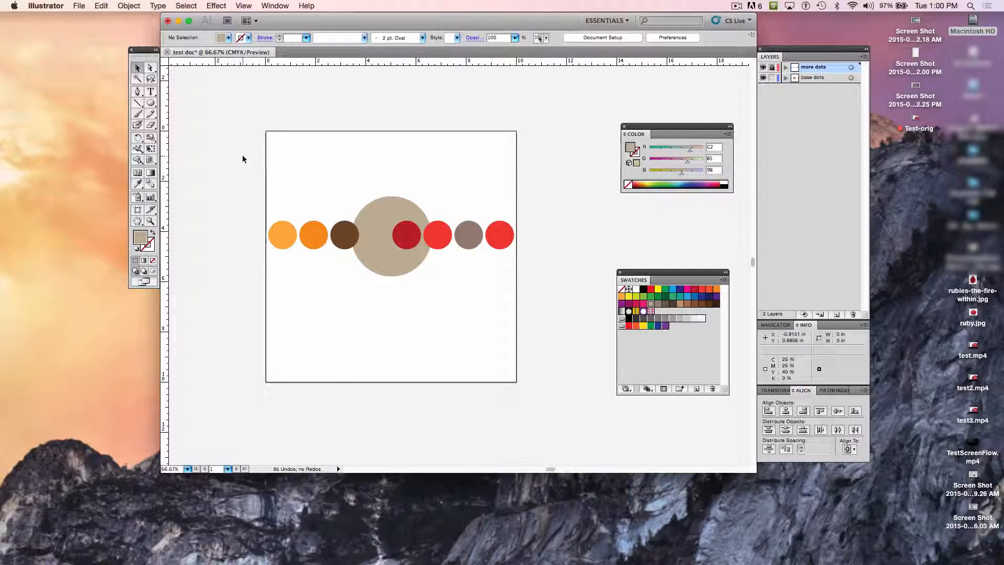
Step: Select across the whole row and delete the circles on the unlocked "base dots" layer, toggling layer visibility as a check
{"action": "left_click_drag", "start_coordinate": [242, 155], "coordinate": [551, 312]}
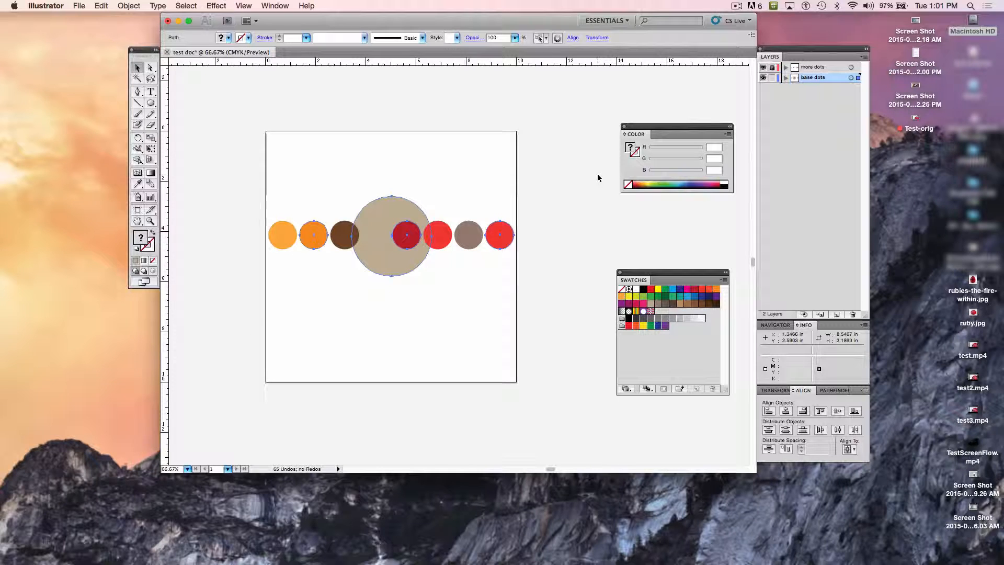
{"action": "key", "text": "Delete"}
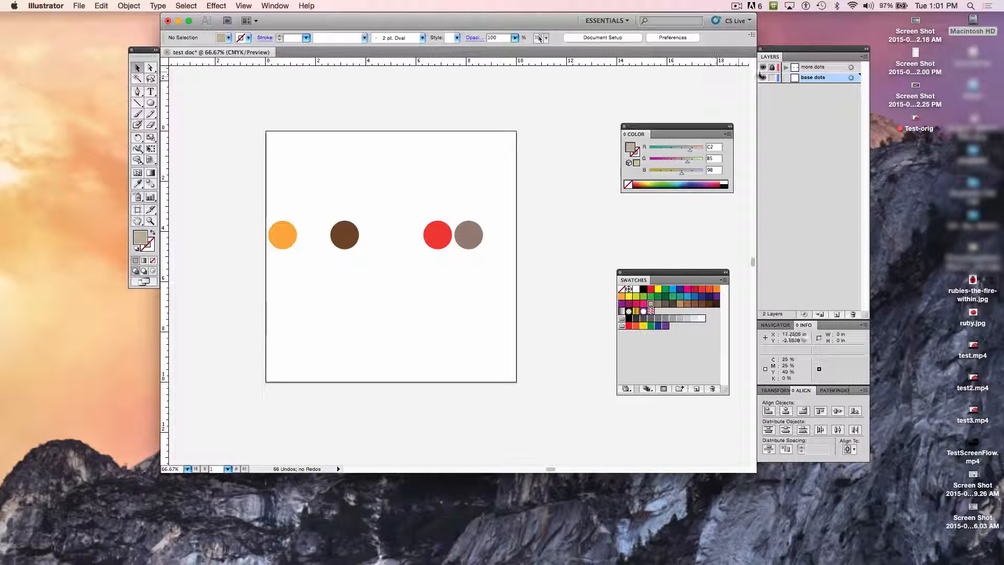
{"action": "left_click", "coordinate": [763, 77]}
{"action": "left_click", "coordinate": [762, 77]}
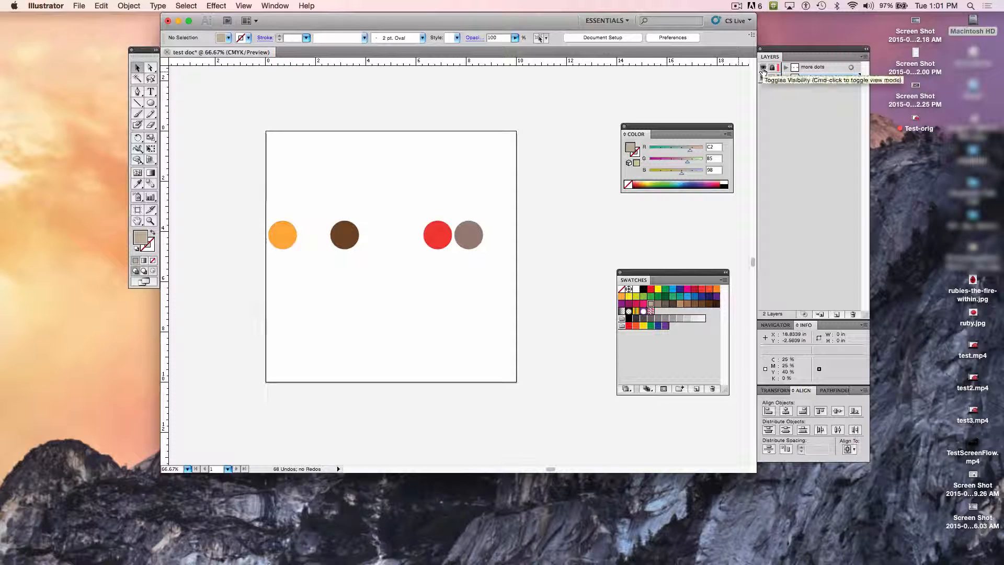
Step: Undo the layer visibility changes and the deletion of the "base dots" circles
{"action": "key", "text": "super+z"}
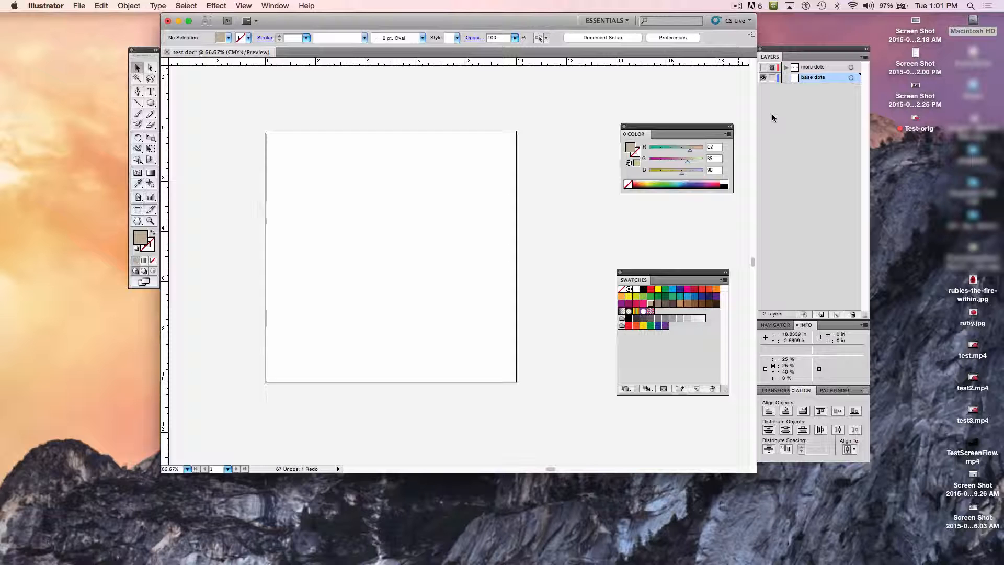
{"action": "key", "text": "super+z"}
{"action": "key", "text": "super+z"}
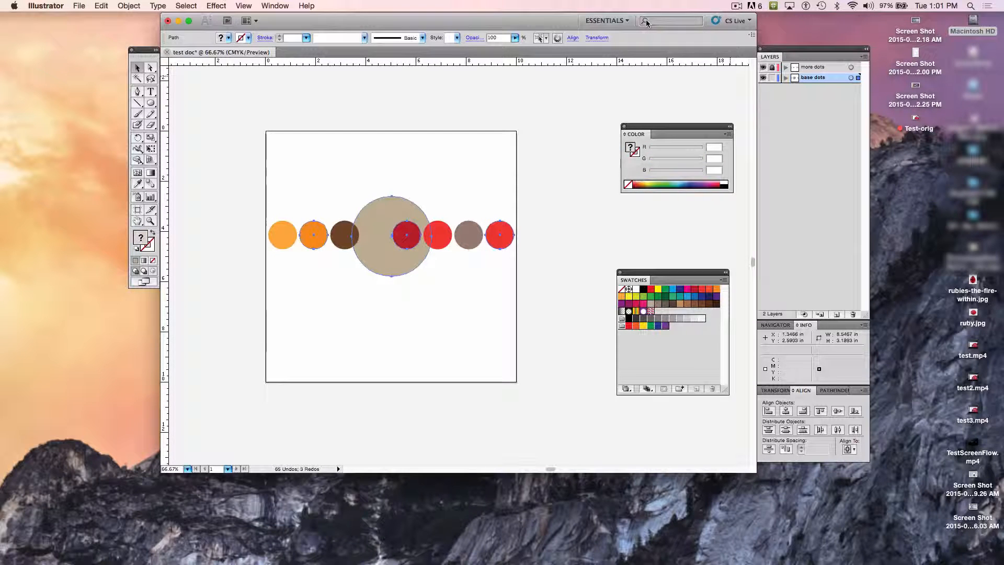
{"action": "left_click", "coordinate": [100, 5]}
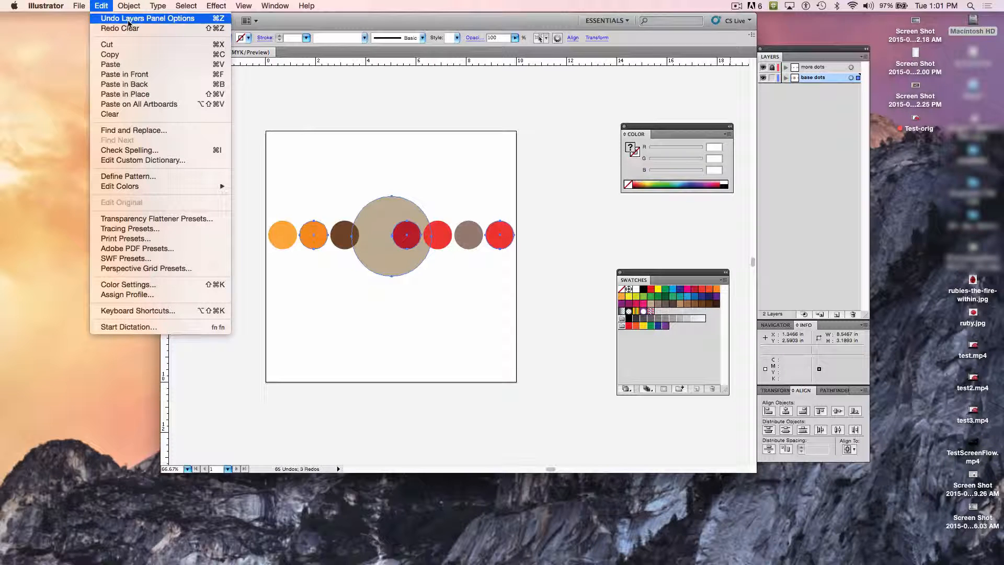
{"action": "left_click", "coordinate": [39, 89]}
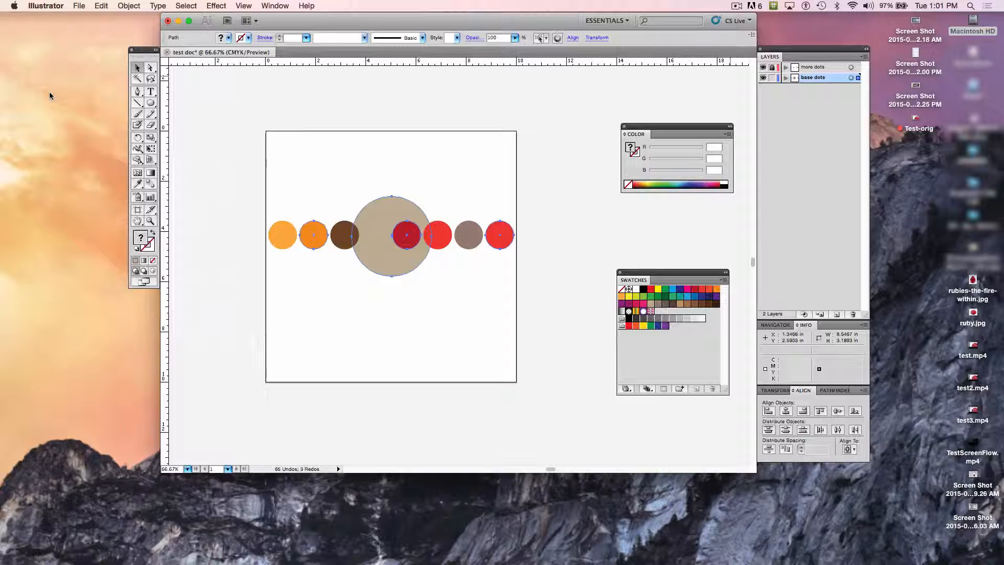
{"action": "left_click", "coordinate": [274, 6]}
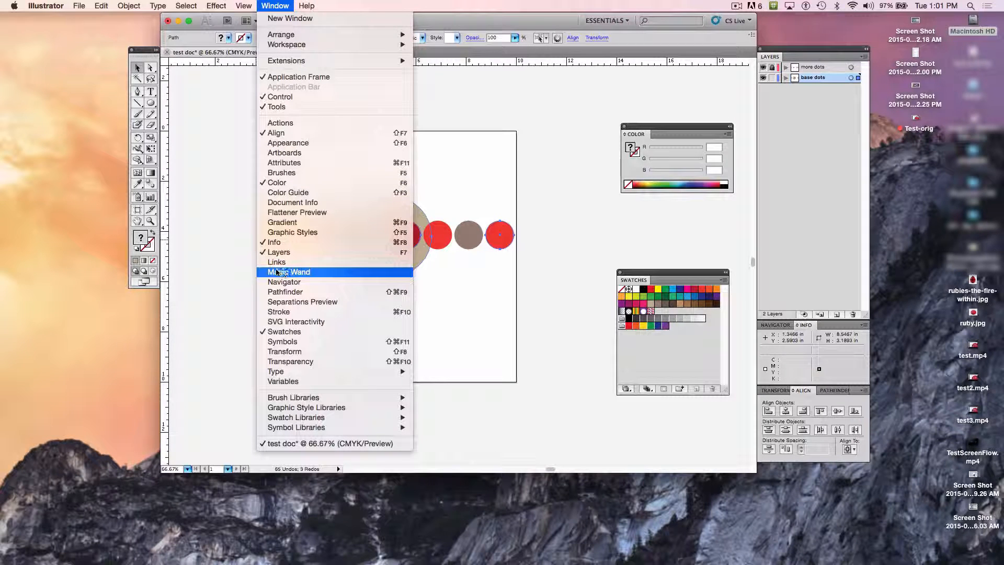
{"action": "left_click", "coordinate": [227, 270]}
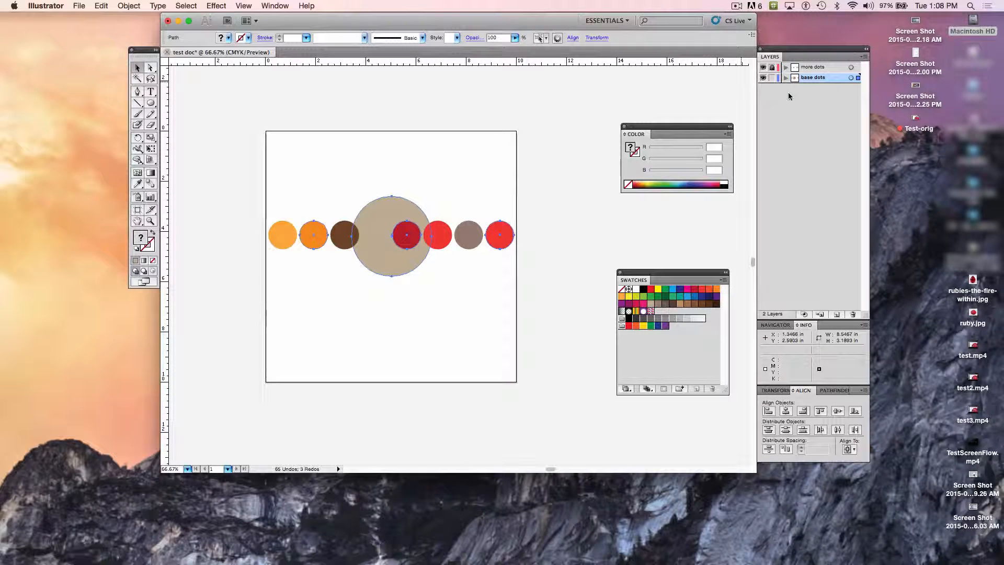
Step: Hide the "more dots" and "base dots" layers and add a new layer directly above "base dots"
{"action": "left_click", "coordinate": [763, 67]}
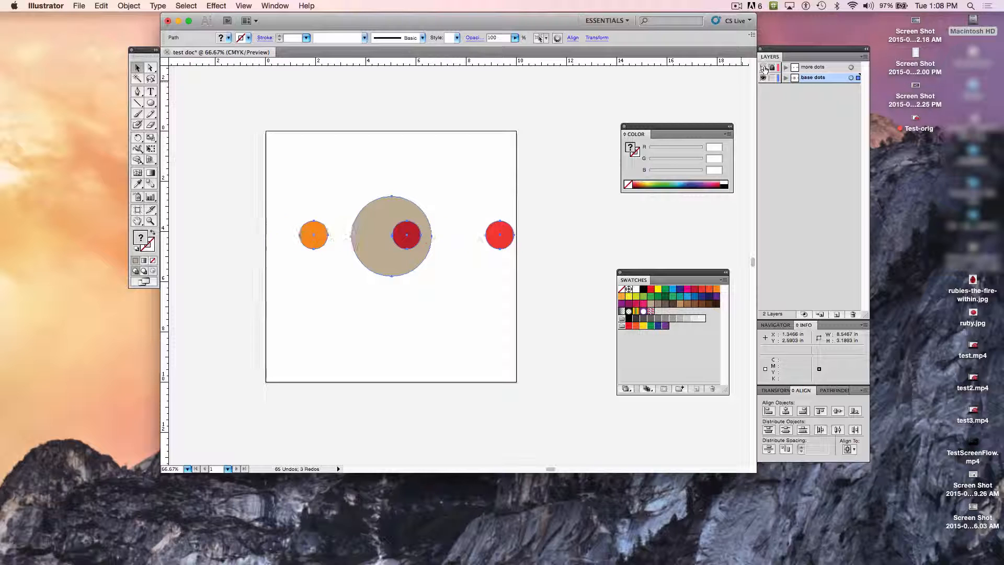
{"action": "left_click", "coordinate": [763, 78]}
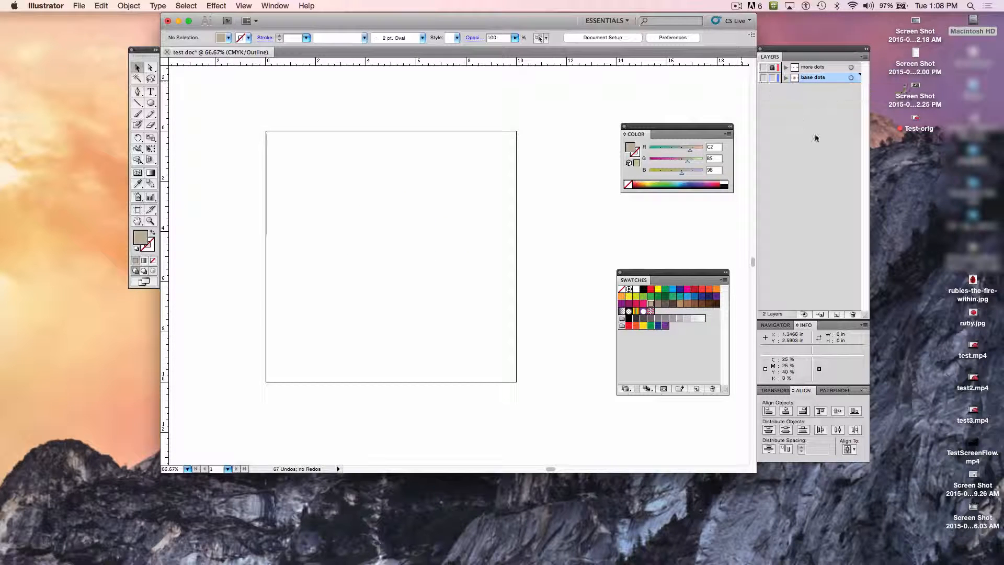
{"action": "left_click", "coordinate": [837, 315]}
{"action": "key", "text": "super+y"}
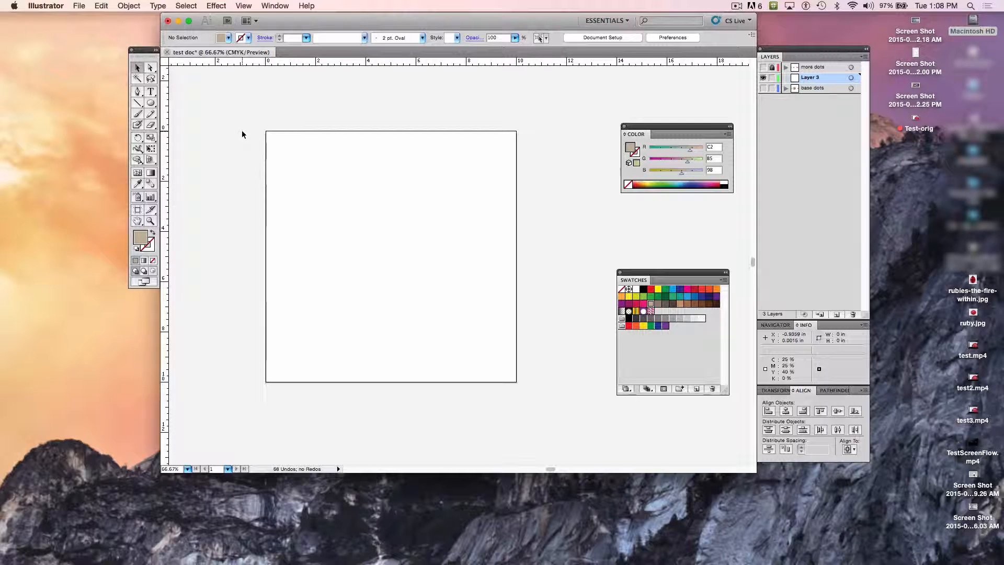
Step: Draw a 13-point star with long narrow spikes, about 7.6 in wide, on the new layer and shift it down and right on the artboard
{"action": "left_click", "coordinate": [151, 104]}
{"action": "left_click_drag", "start_coordinate": [151, 104], "coordinate": [186, 150]}
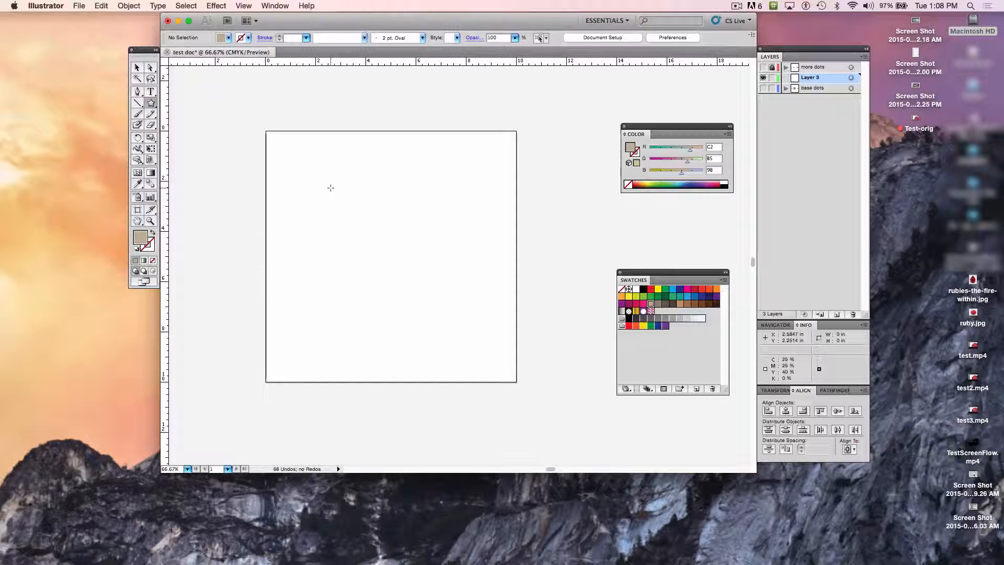
{"action": "left_click_drag", "start_coordinate": [331, 187], "coordinate": [366, 226]}
{"action": "key", "text": "Up"}
{"action": "key", "text": "Up"}
{"action": "key", "text": "Up"}
{"action": "key", "text": "Up"}
{"action": "key", "text": "Up"}
{"action": "key", "text": "Up"}
{"action": "key", "text": "Up"}
{"action": "key", "text": "Up"}
{"action": "key", "text": "Up"}
{"action": "key", "text": "Up"}
{"action": "key", "text": "Up"}
{"action": "key", "text": "Down"}
{"action": "key", "text": "Down"}
{"action": "key", "text": "Down"}
{"action": "key", "text": "Down"}
{"action": "key", "text": "Down"}
{"action": "key", "text": "Down"}
{"action": "key", "text": "Down"}
{"action": "key", "text": "Up"}
{"action": "key", "text": "Up"}
{"action": "key", "text": "Up"}
{"action": "key", "text": "Up"}
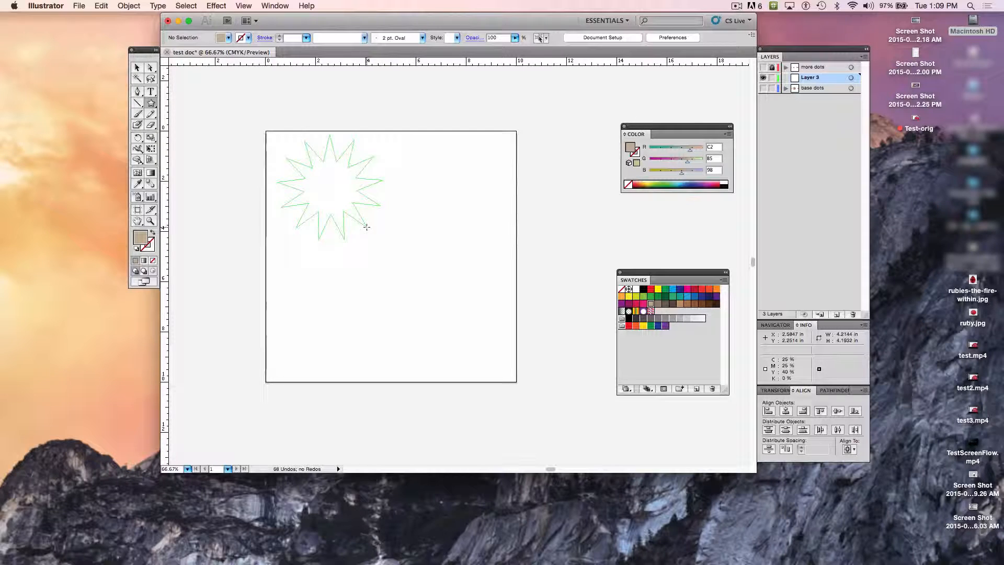
{"action": "left_click_drag", "start_coordinate": [366, 227], "coordinate": [397, 257]}
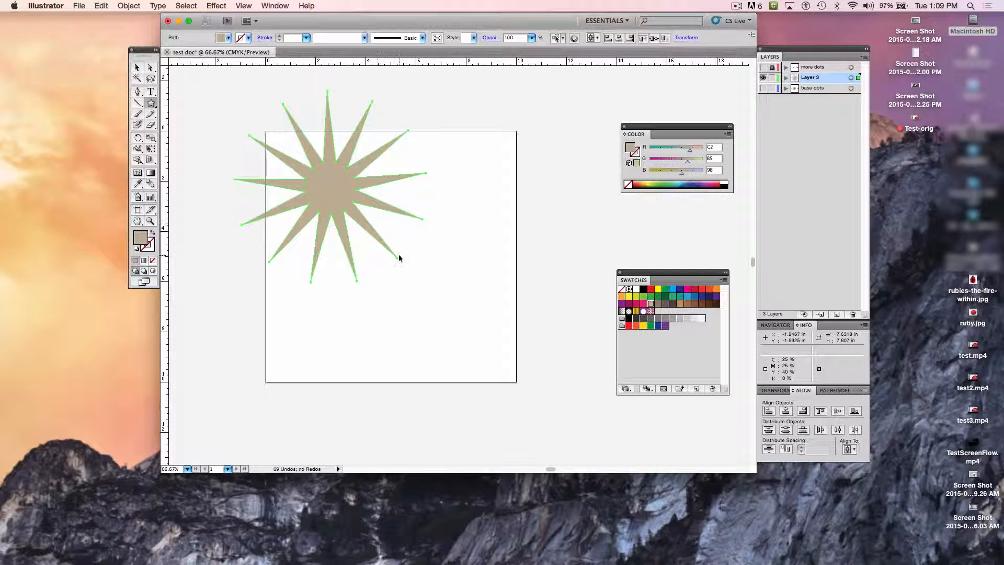
{"action": "left_click_drag", "start_coordinate": [397, 258], "coordinate": [431, 276]}
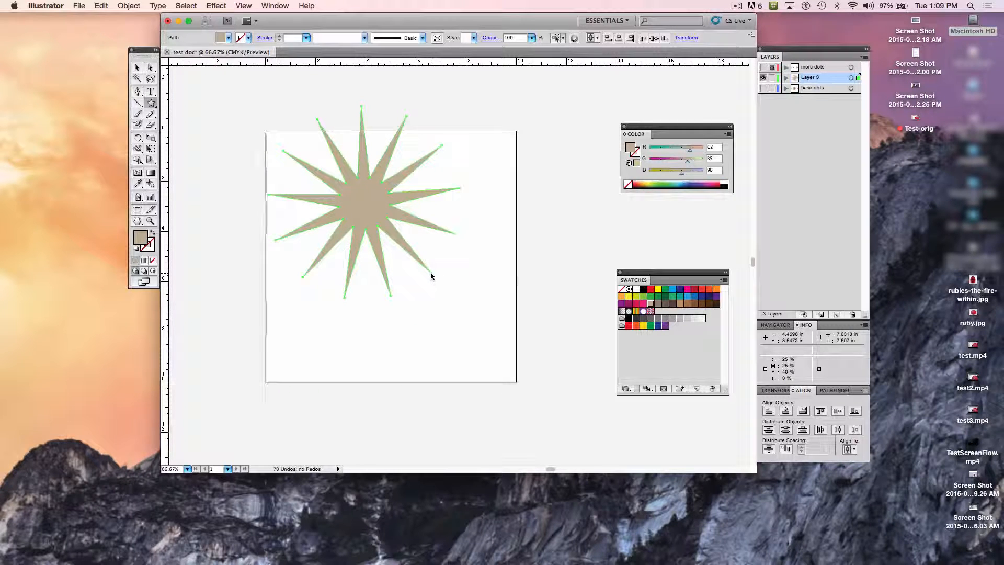
Step: Draw two smaller stars, about 2 in and 3.7 in wide, over the large star and fill the 3.7 in one with the C=20 M=0 Y=100 yellow-green swatch
{"action": "left_click_drag", "start_coordinate": [356, 208], "coordinate": [374, 193]}
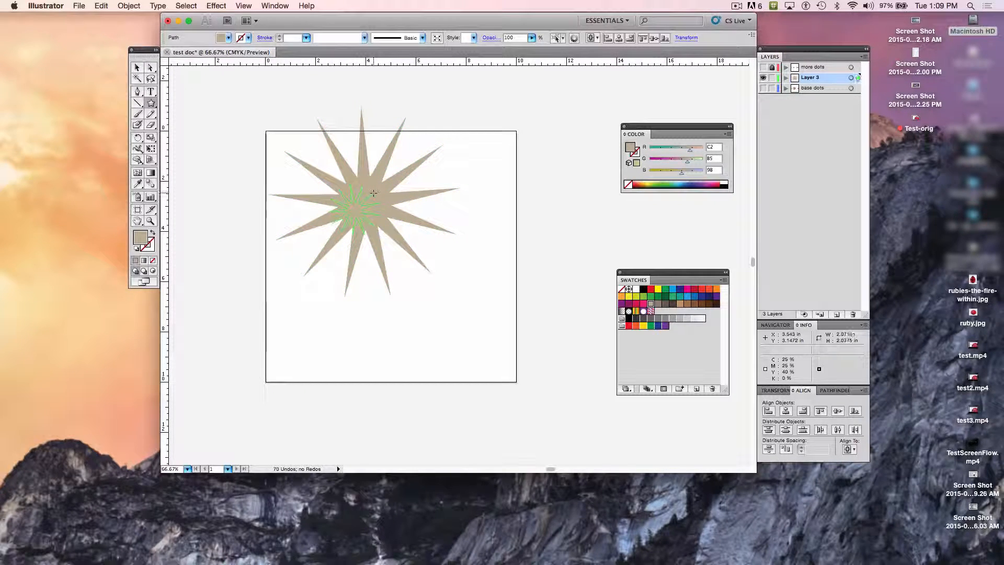
{"action": "left_click_drag", "start_coordinate": [357, 243], "coordinate": [403, 246]}
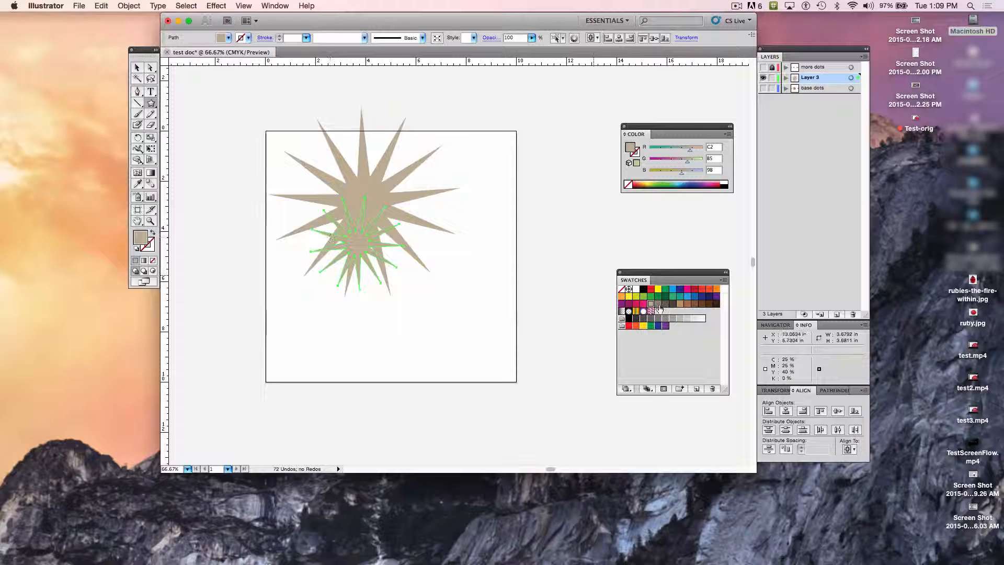
{"action": "left_click", "coordinate": [635, 296]}
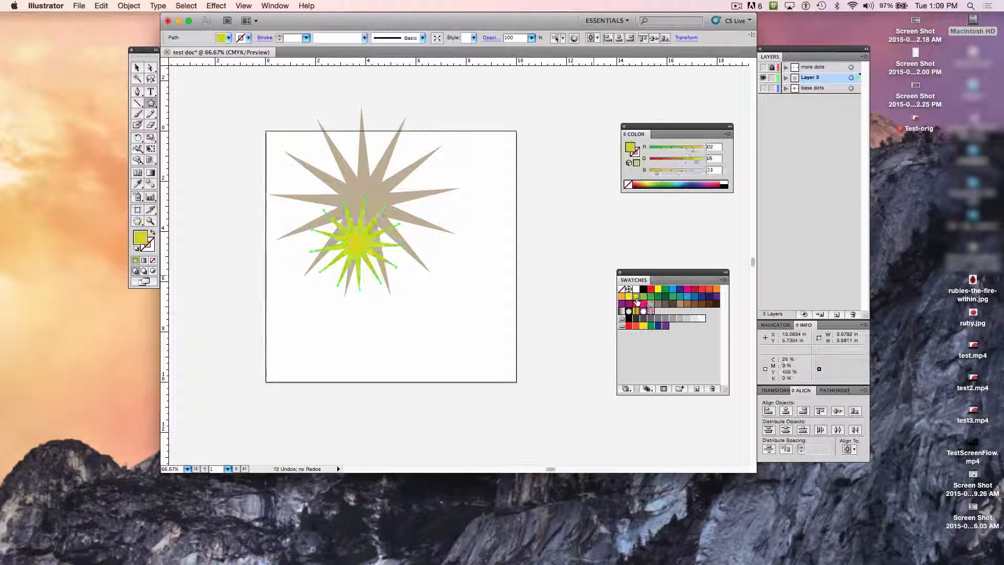
Step: Fill the smallest star with the orange swatch from the bright color group, after trying the Registration and C=5 M=0 Y=90 yellow swatches
{"action": "left_click", "coordinate": [137, 67]}
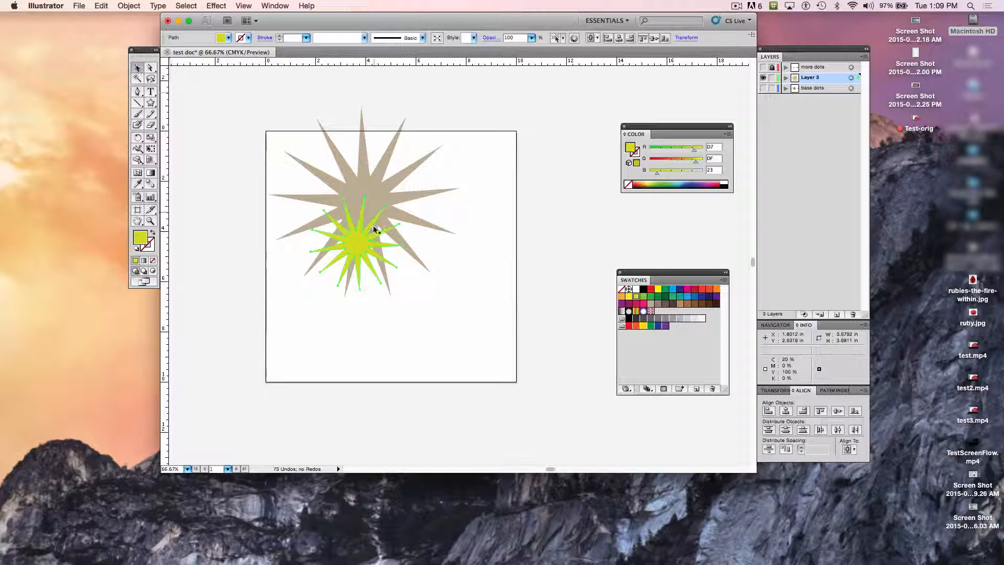
{"action": "left_click", "coordinate": [352, 202]}
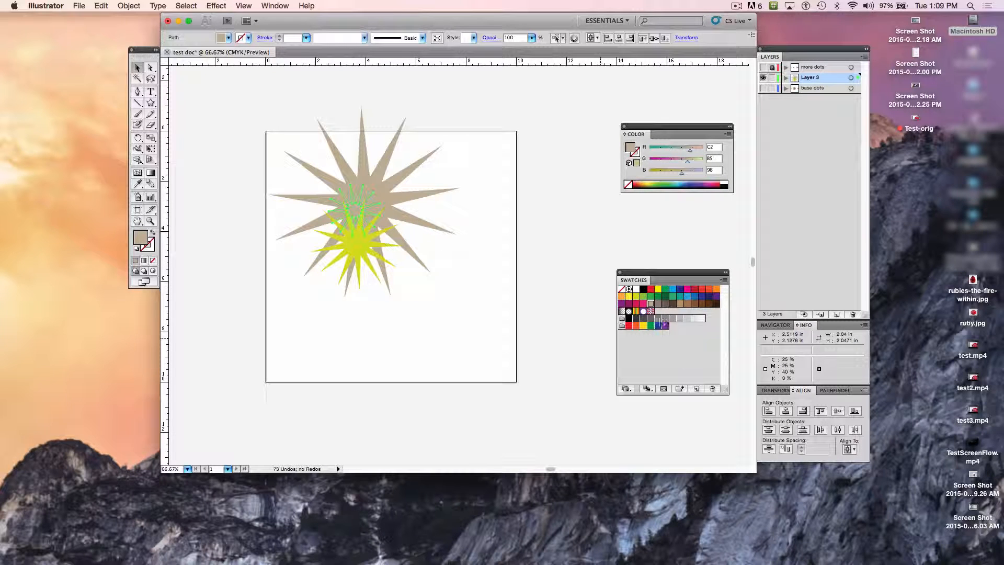
{"action": "left_click", "coordinate": [629, 289]}
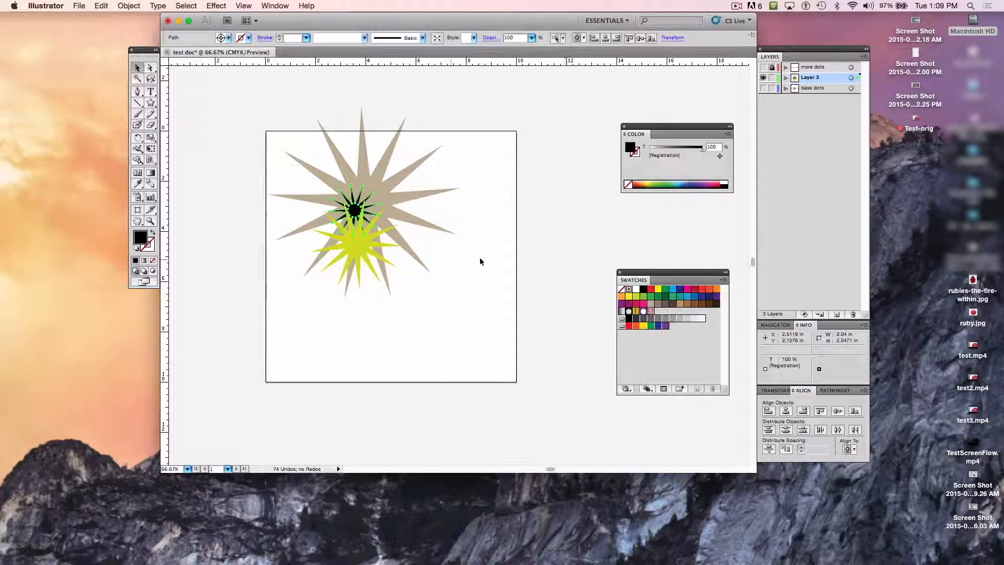
{"action": "left_click", "coordinate": [629, 296]}
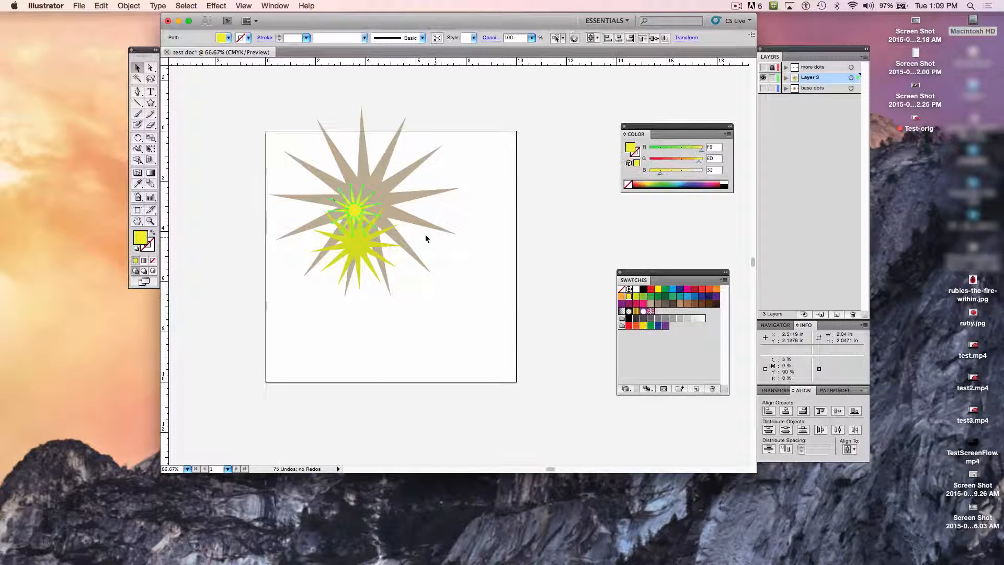
{"action": "left_click", "coordinate": [636, 327]}
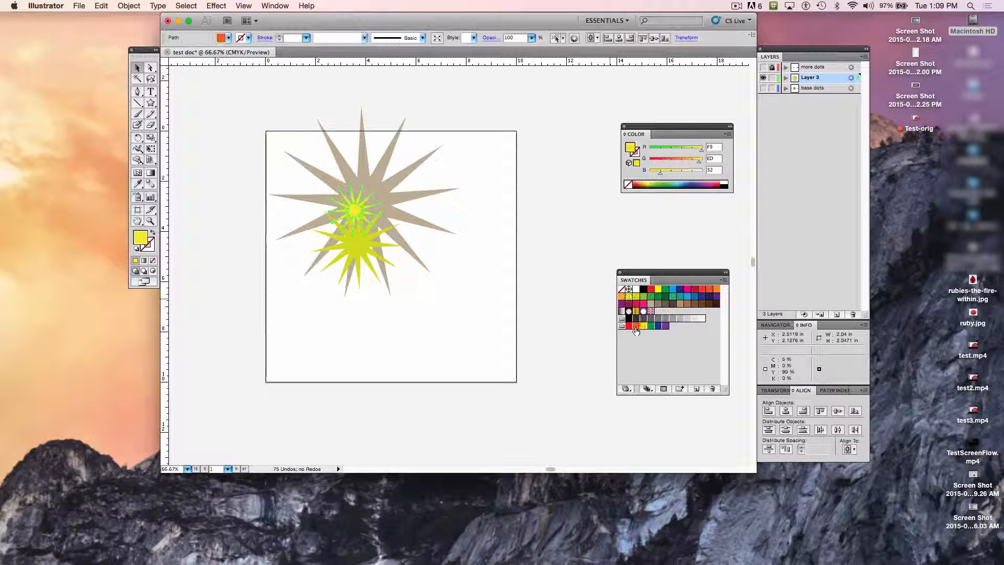
Step: Move the orange star and the yellow-green star off the large star to the artboard's right edge, the orange one above
{"action": "left_click_drag", "start_coordinate": [354, 211], "coordinate": [419, 183]}
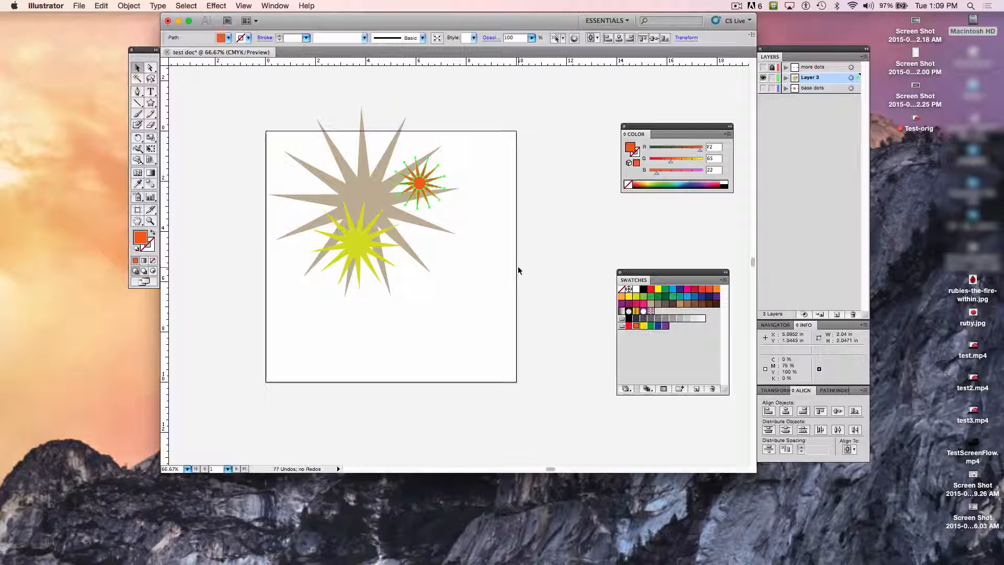
{"action": "left_click", "coordinate": [502, 273]}
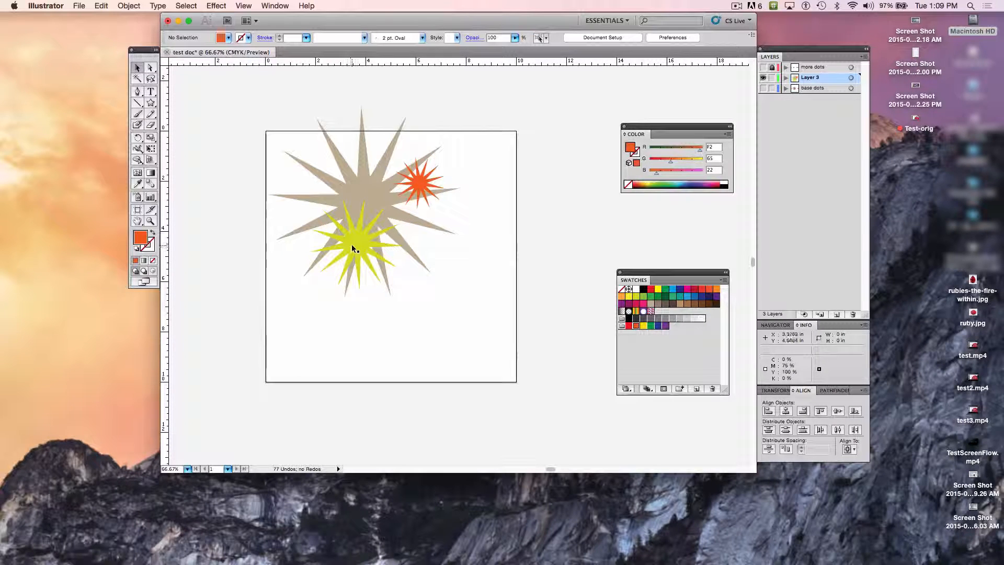
{"action": "left_click_drag", "start_coordinate": [351, 243], "coordinate": [450, 300]}
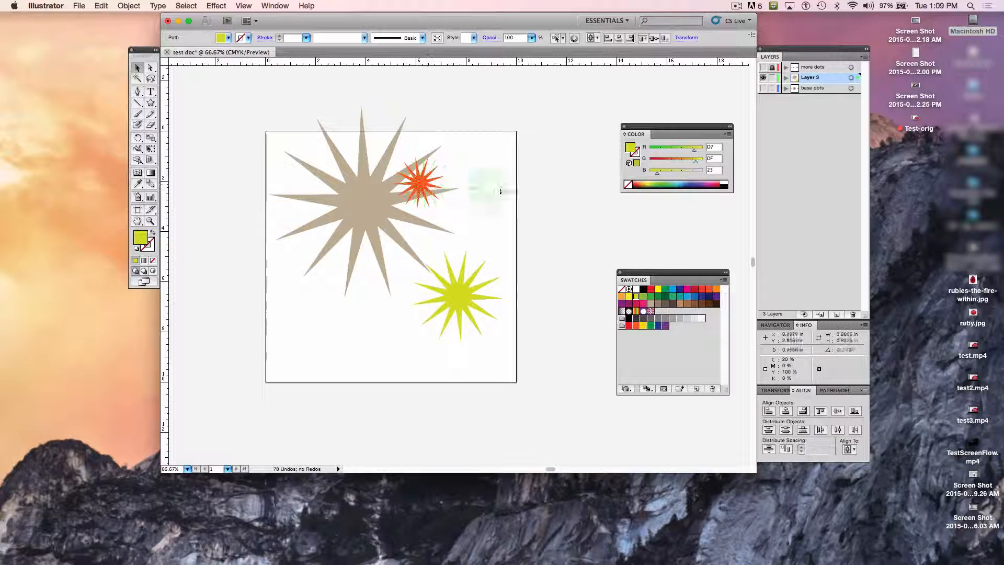
{"action": "left_click_drag", "start_coordinate": [500, 191], "coordinate": [516, 210]}
{"action": "left_click_drag", "start_coordinate": [456, 302], "coordinate": [506, 296]}
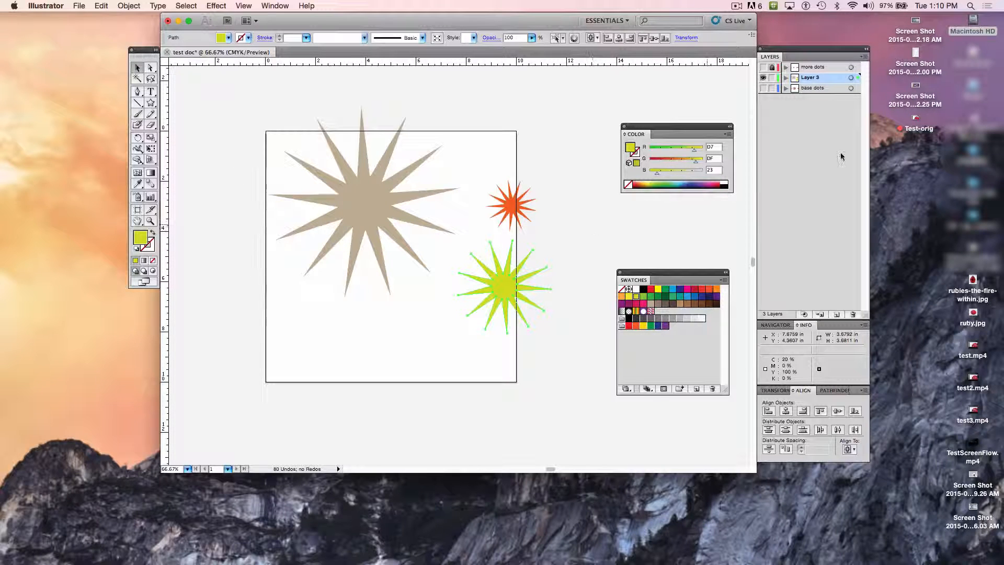
Step: Add a layer above the stars and draw a rectangle about 4.9 by 4.7 in with no fill over the large star
{"action": "left_click", "coordinate": [836, 315]}
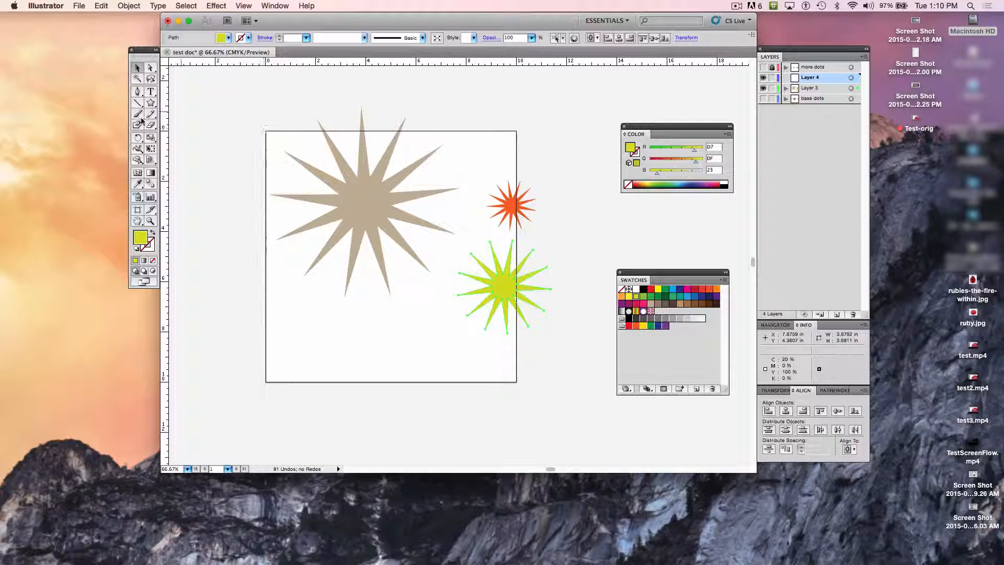
{"action": "left_click_drag", "start_coordinate": [151, 103], "coordinate": [177, 115]}
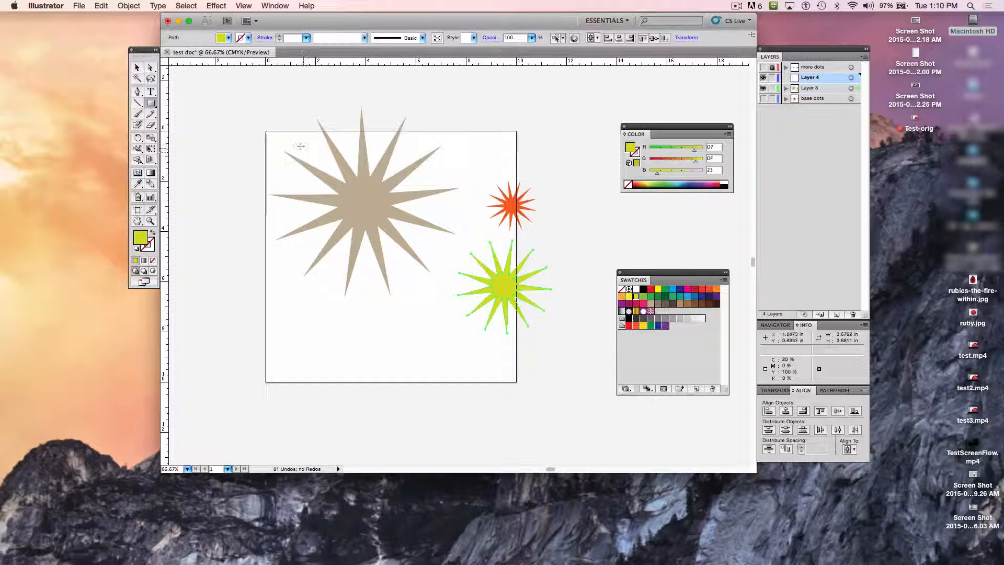
{"action": "left_click_drag", "start_coordinate": [302, 146], "coordinate": [425, 265]}
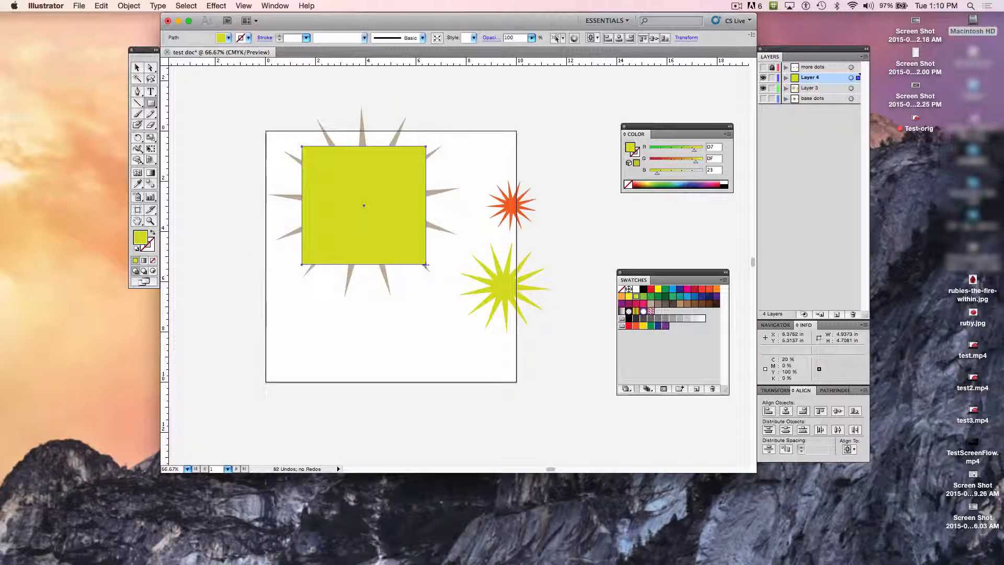
{"action": "left_click", "coordinate": [152, 262]}
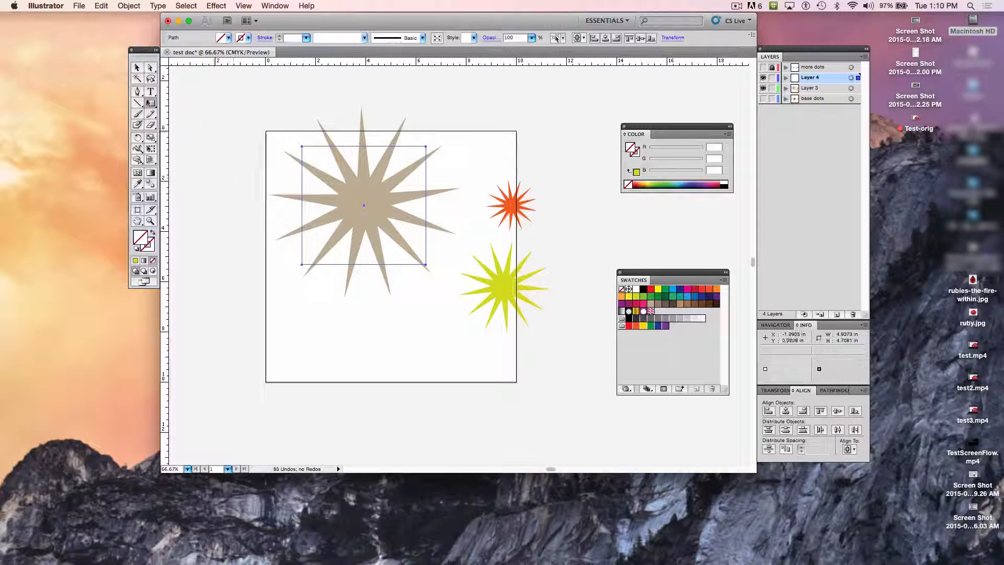
Step: Select the large star together with the unfilled rectangle and show the Pathfinder panel as a floating panel above the Color panel
{"action": "left_click", "coordinate": [137, 68]}
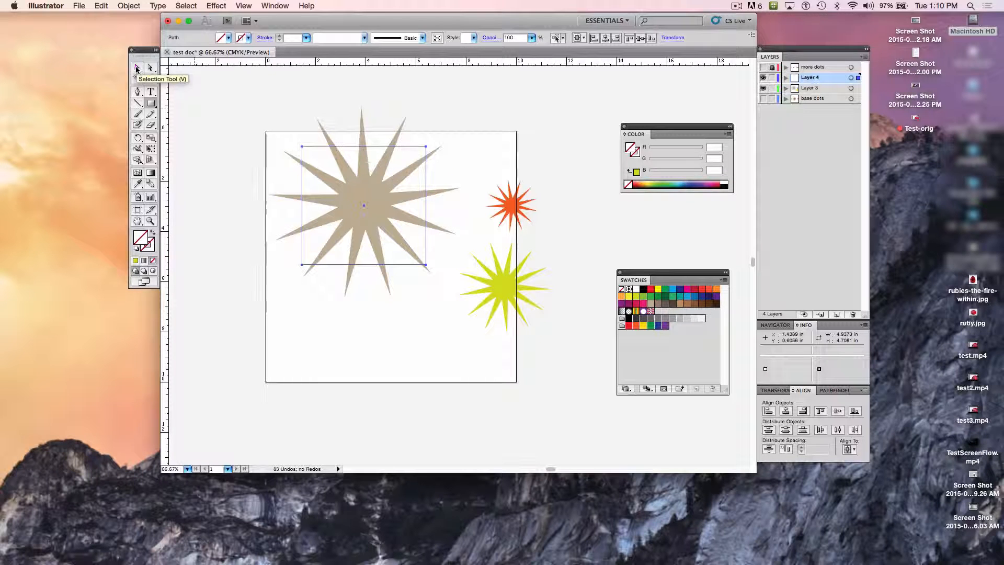
{"action": "left_click_drag", "start_coordinate": [262, 121], "coordinate": [441, 274]}
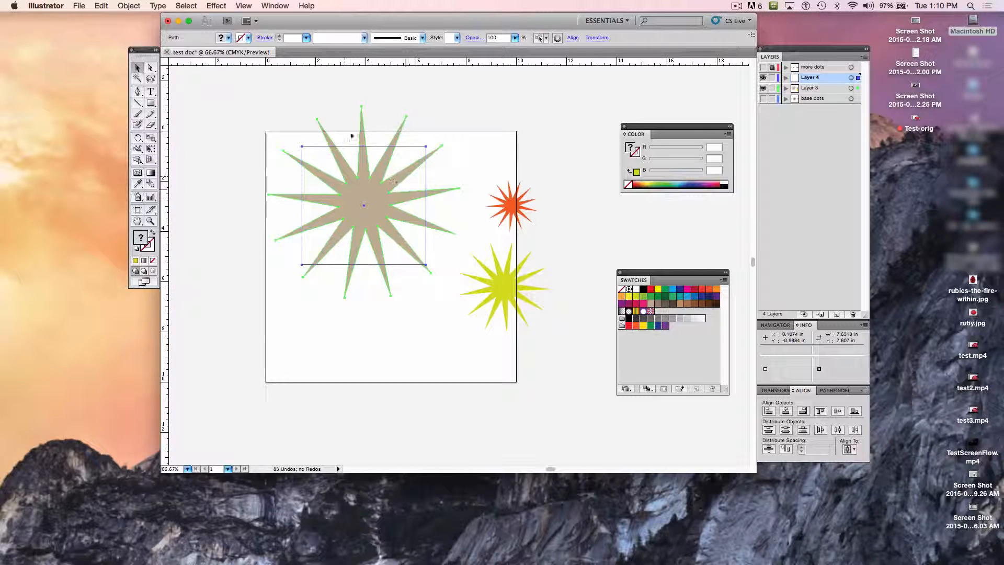
{"action": "left_click", "coordinate": [278, 5]}
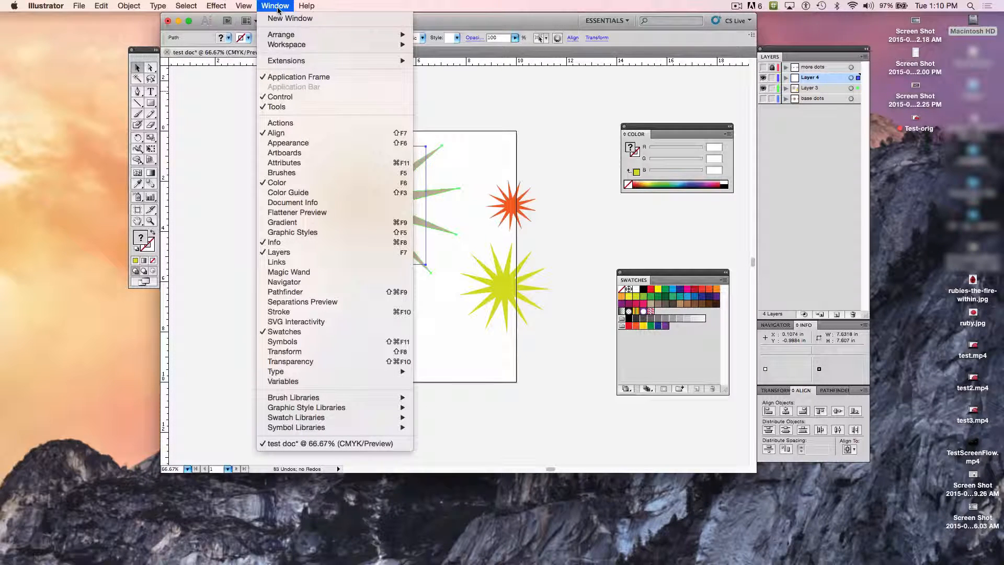
{"action": "left_click", "coordinate": [312, 294]}
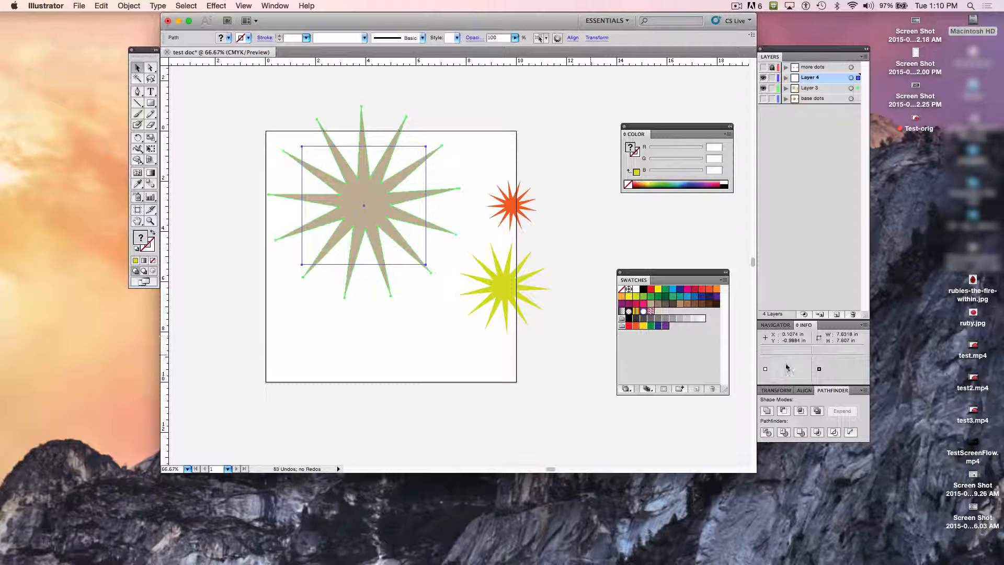
{"action": "left_click_drag", "start_coordinate": [832, 390], "coordinate": [566, 89]}
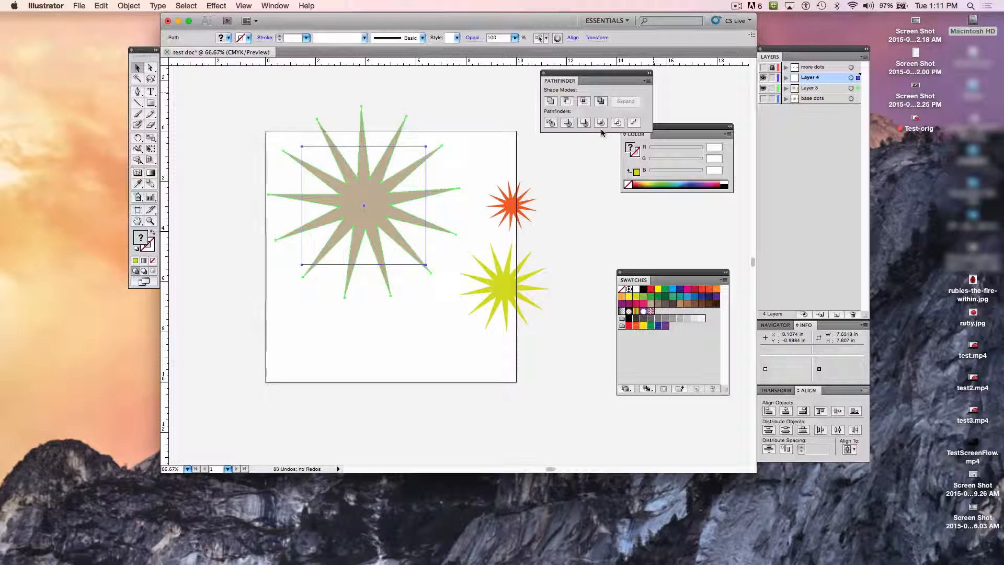
Step: Try the Minus Front, Unite, Intersect and Exclude shape modes on the star and rectangle, and undo them
{"action": "left_click", "coordinate": [567, 101]}
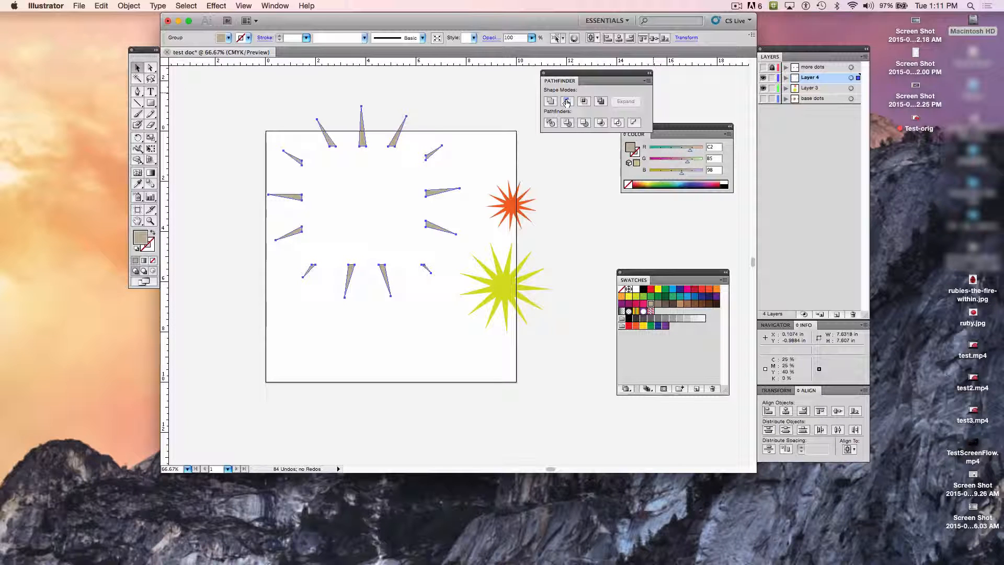
{"action": "key", "text": "super+z"}
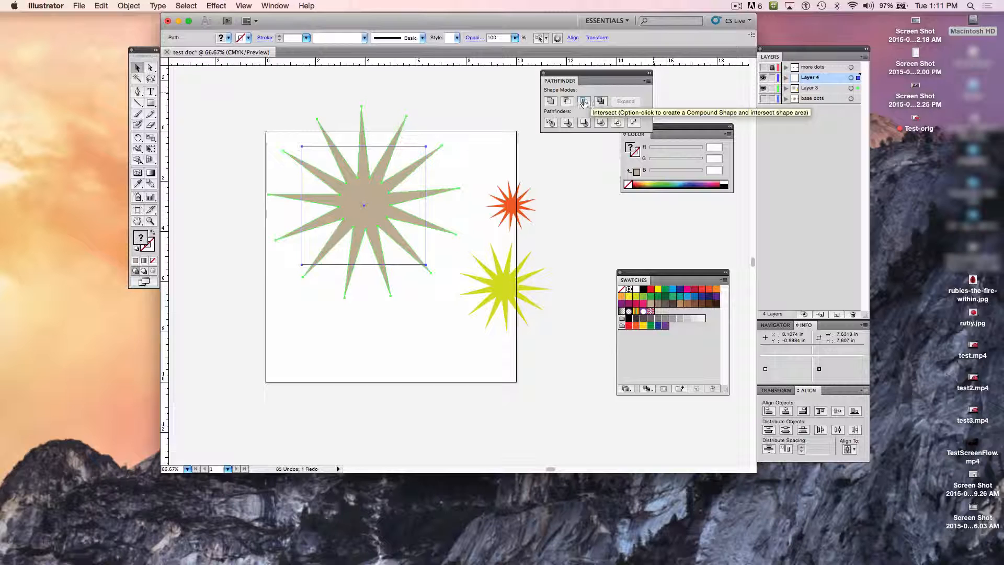
{"action": "left_click", "coordinate": [551, 102]}
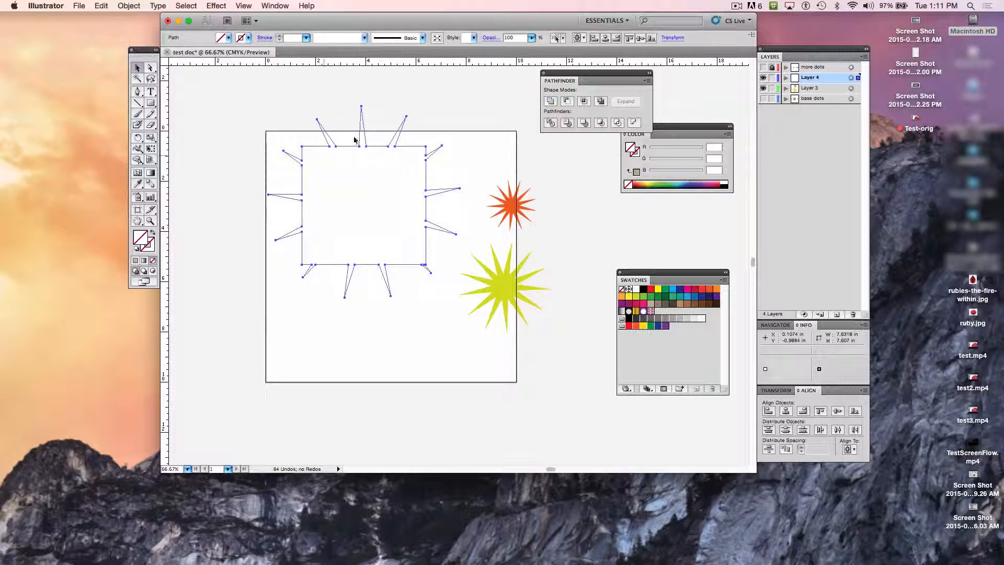
{"action": "left_click", "coordinate": [584, 103]}
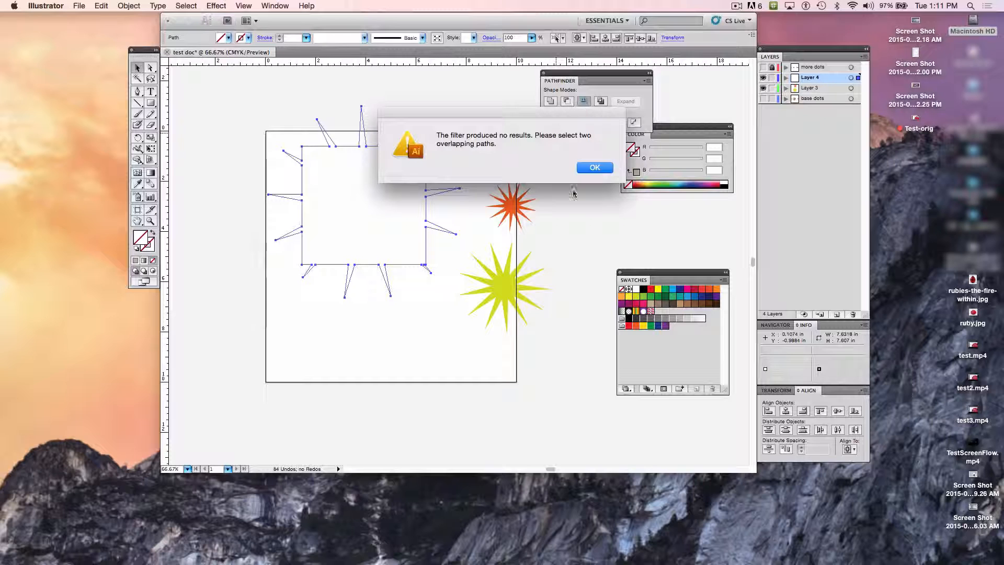
{"action": "left_click", "coordinate": [595, 167]}
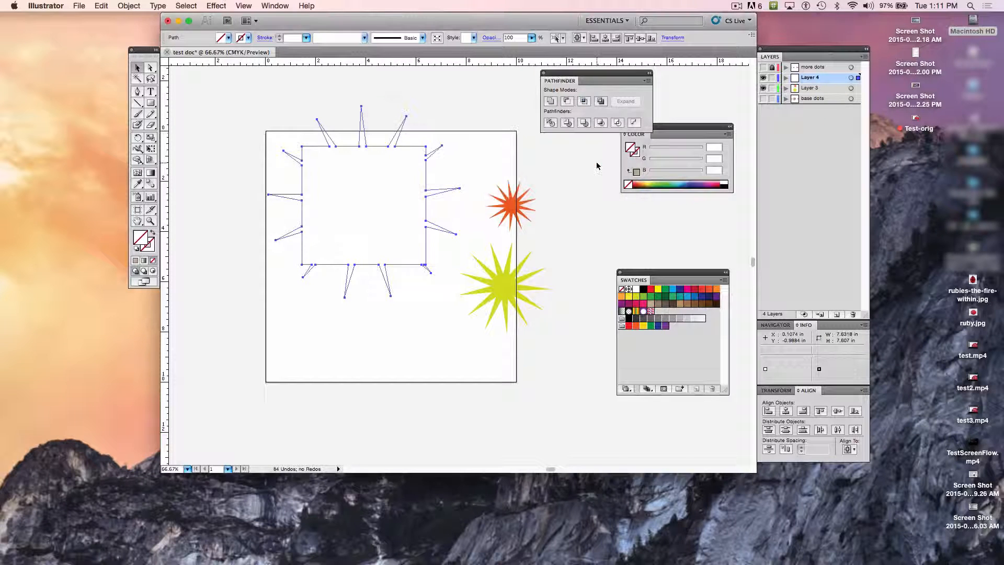
{"action": "left_click", "coordinate": [600, 102]}
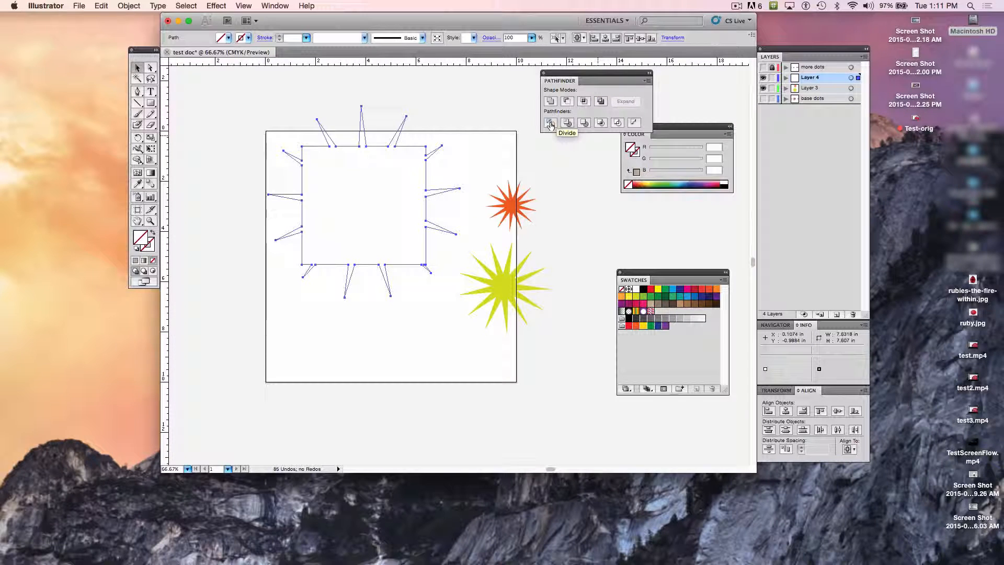
{"action": "key", "text": "super+z"}
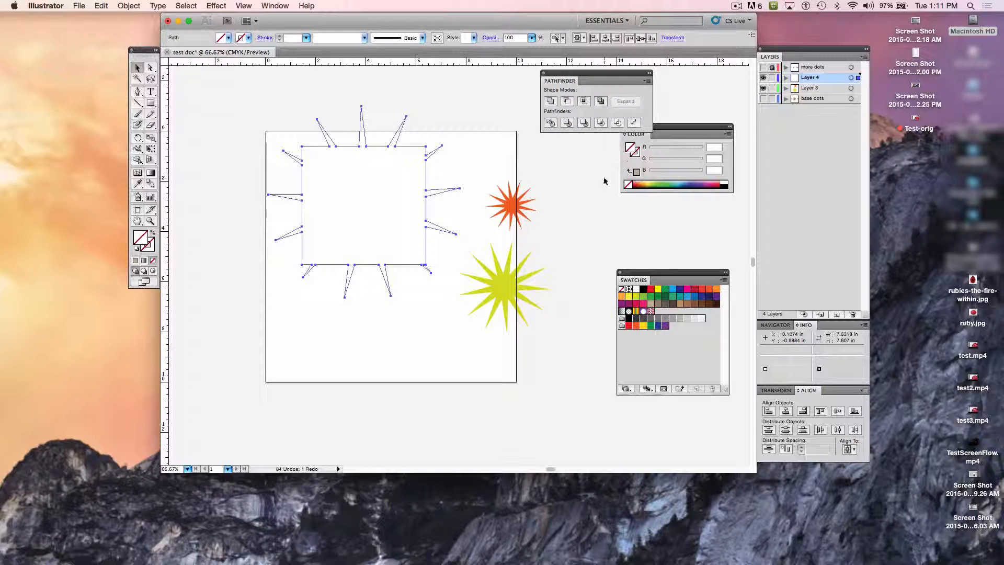
{"action": "key", "text": "super+z"}
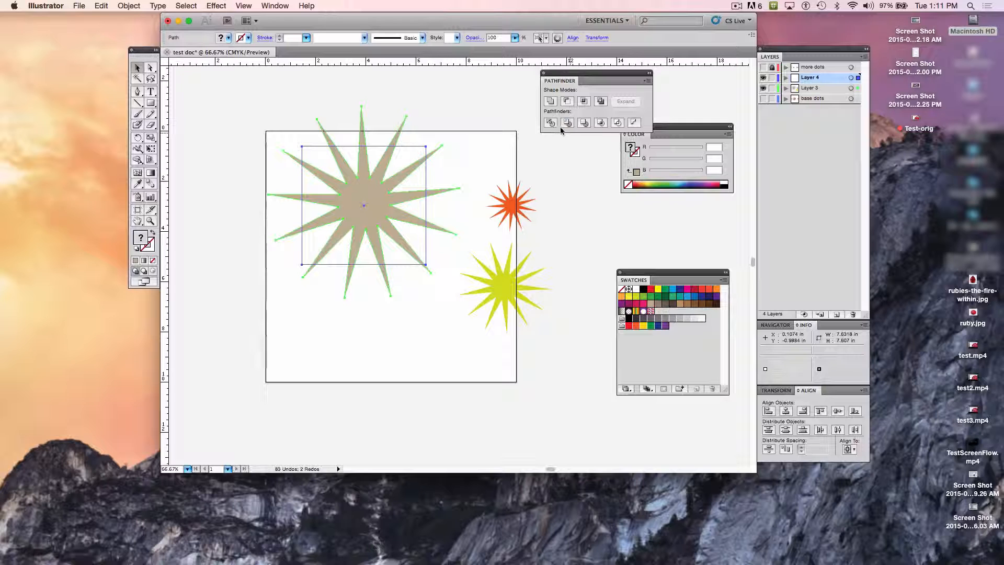
Step: Try the Trim and Merge pathfinders on the large star and rectangle, undoing each one
{"action": "left_click", "coordinate": [567, 124]}
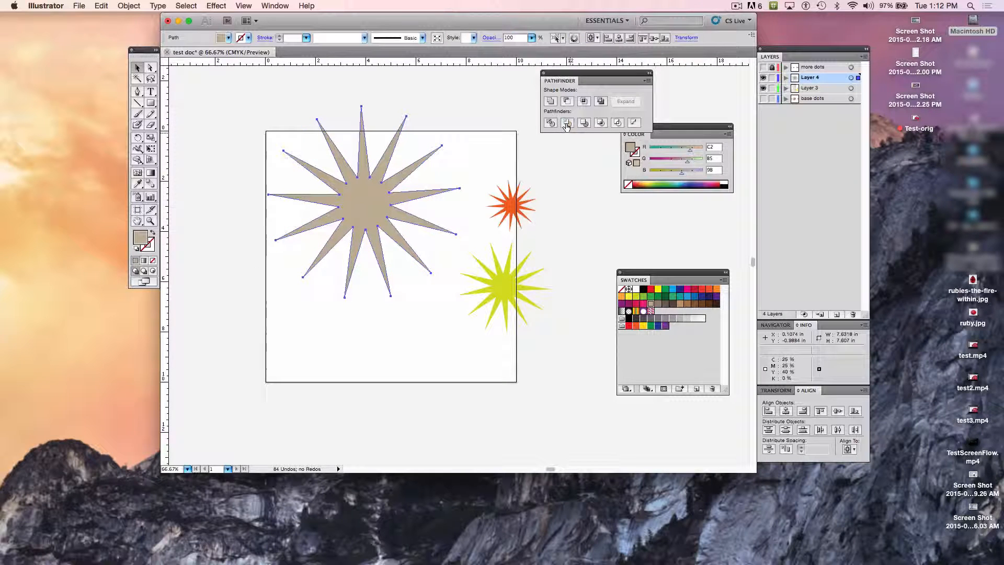
{"action": "key", "text": "super+z"}
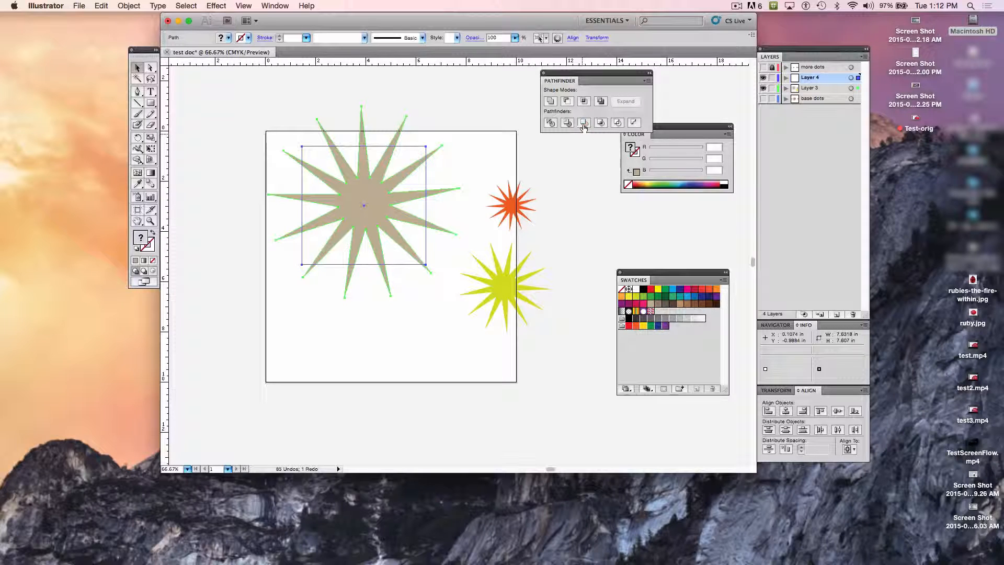
{"action": "left_click", "coordinate": [582, 125]}
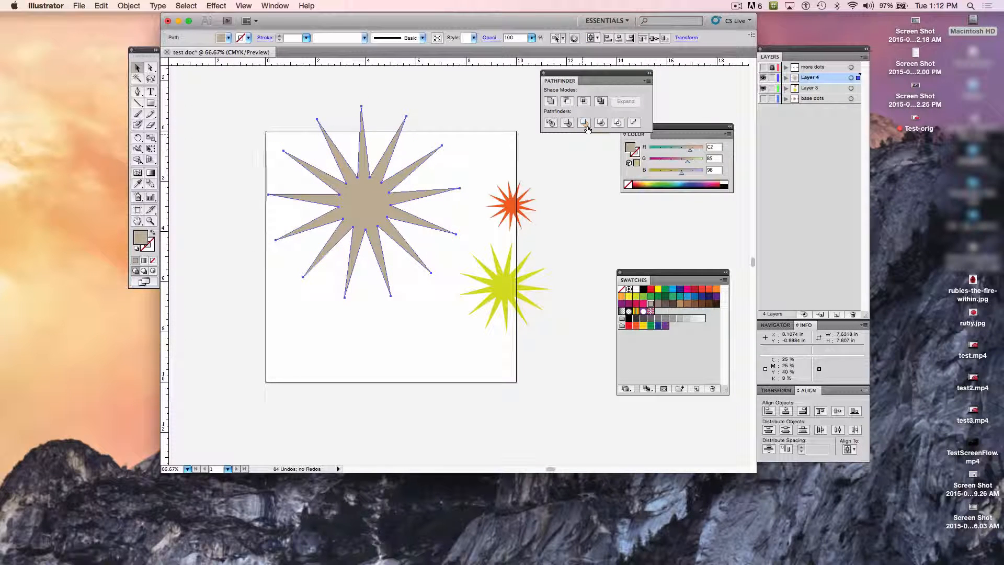
{"action": "key", "text": "super+z"}
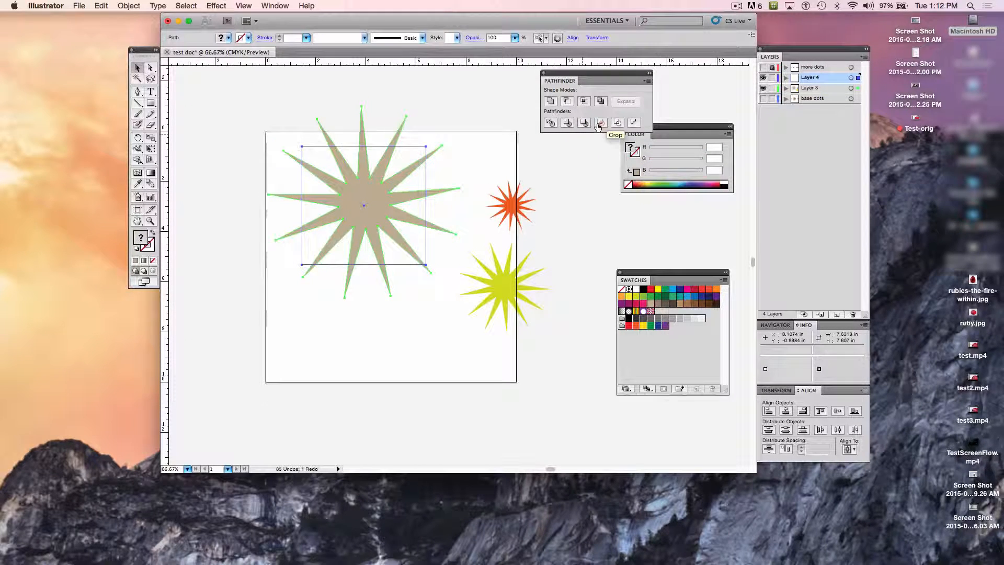
Step: Crop the large star to the rectangle's outline with the Crop pathfinder
{"action": "left_click", "coordinate": [600, 125]}
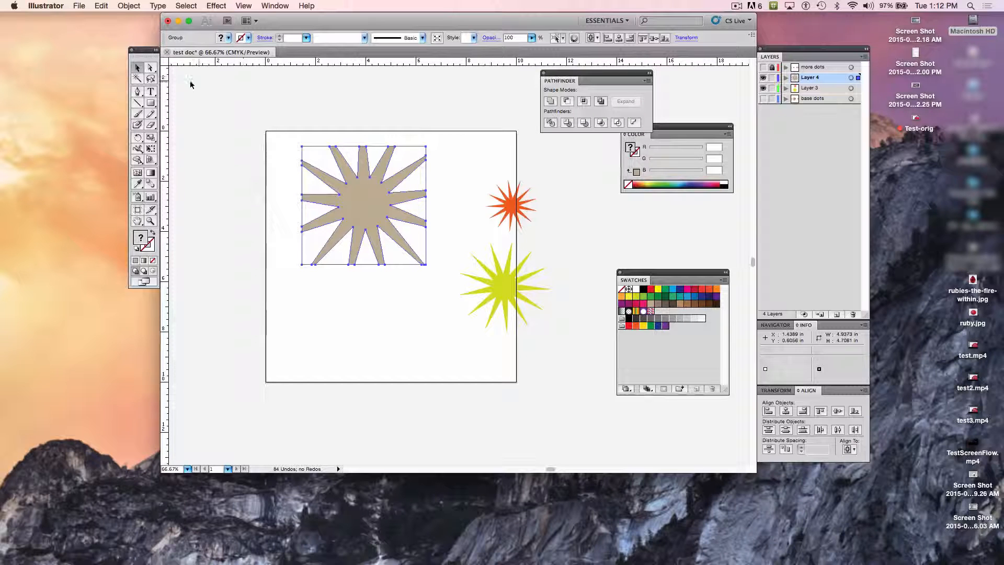
{"action": "left_click_drag", "start_coordinate": [300, 109], "coordinate": [422, 138]}
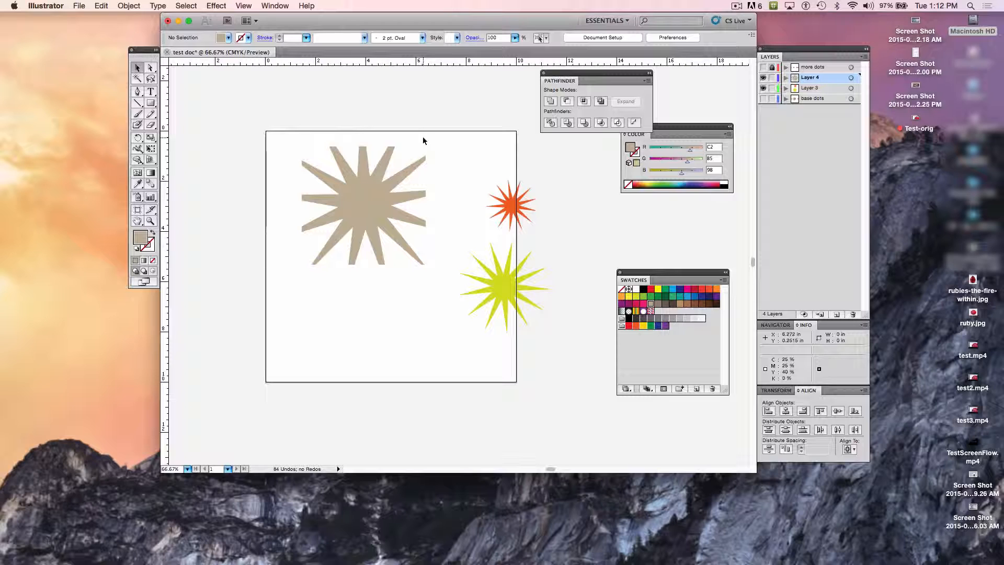
{"action": "left_click", "coordinate": [354, 208]}
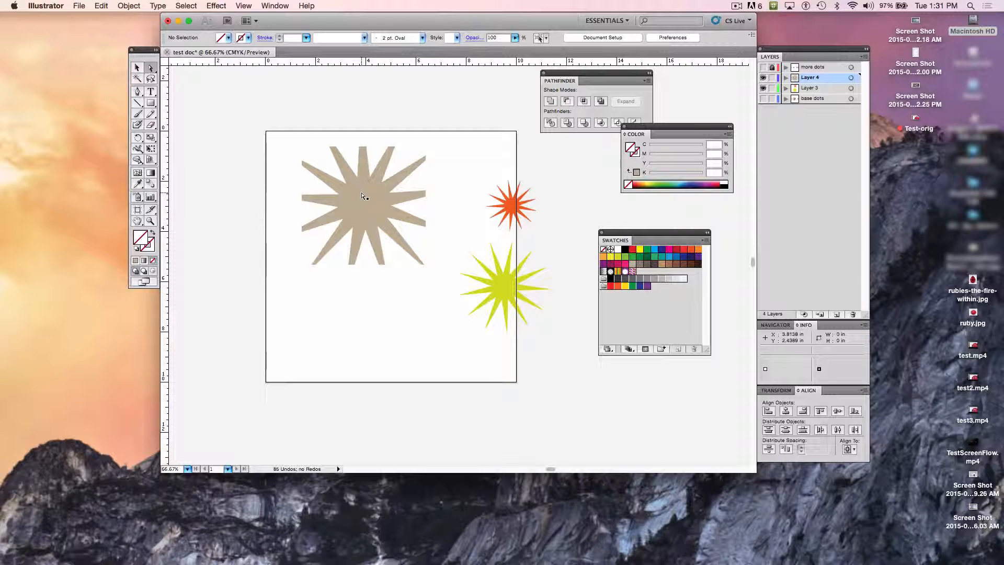
Step: Examine the cropped group by direct-selecting the star alone and together with the unfilled pieces around it
{"action": "left_click", "coordinate": [150, 68]}
{"action": "left_click", "coordinate": [367, 197]}
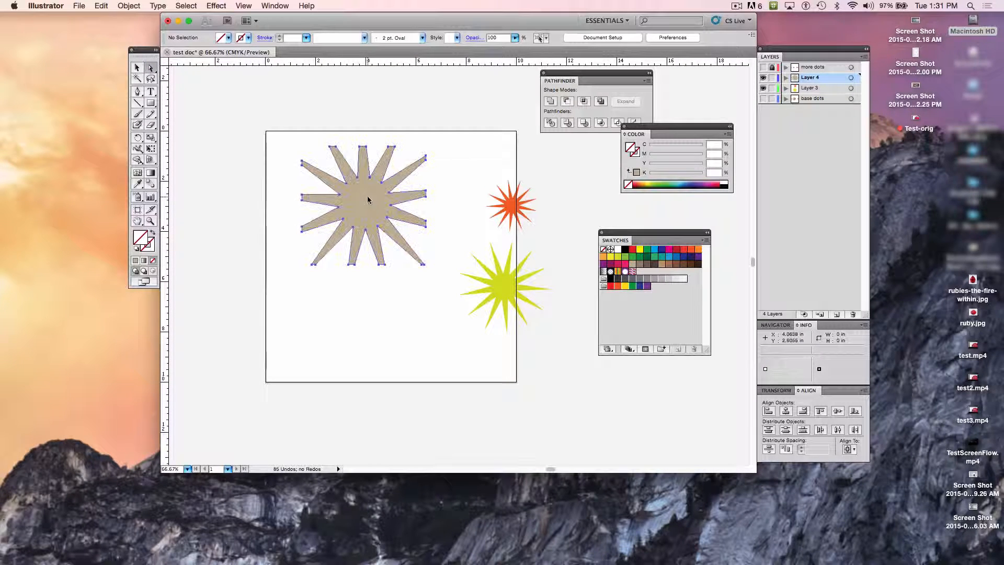
{"action": "left_click", "coordinate": [271, 103]}
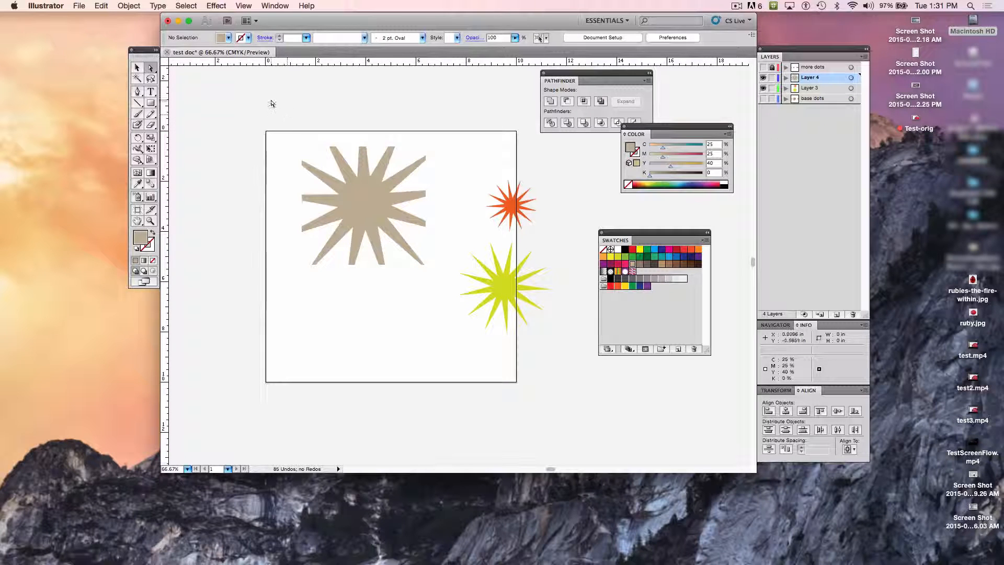
{"action": "left_click_drag", "start_coordinate": [268, 105], "coordinate": [409, 235]}
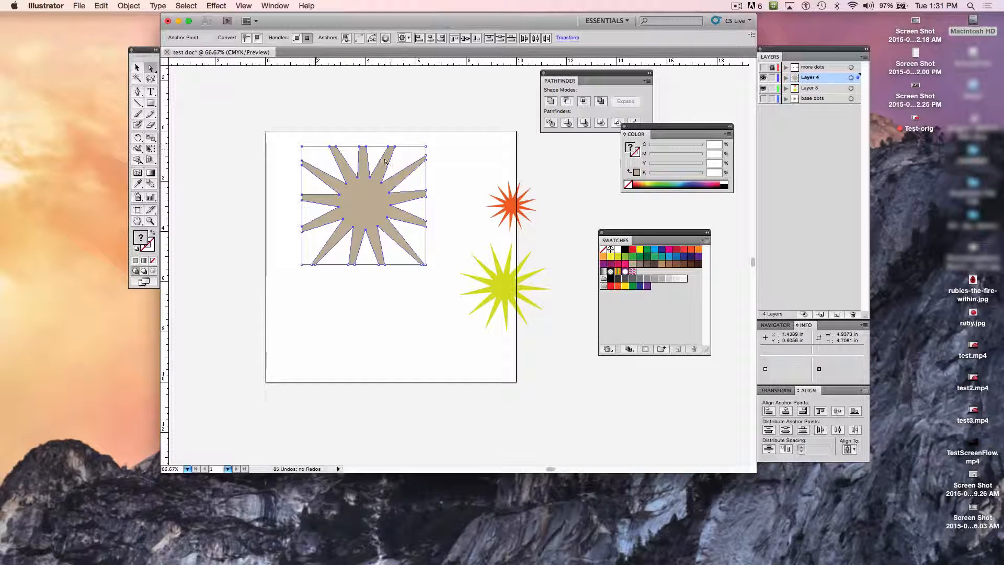
{"action": "left_click", "coordinate": [291, 150]}
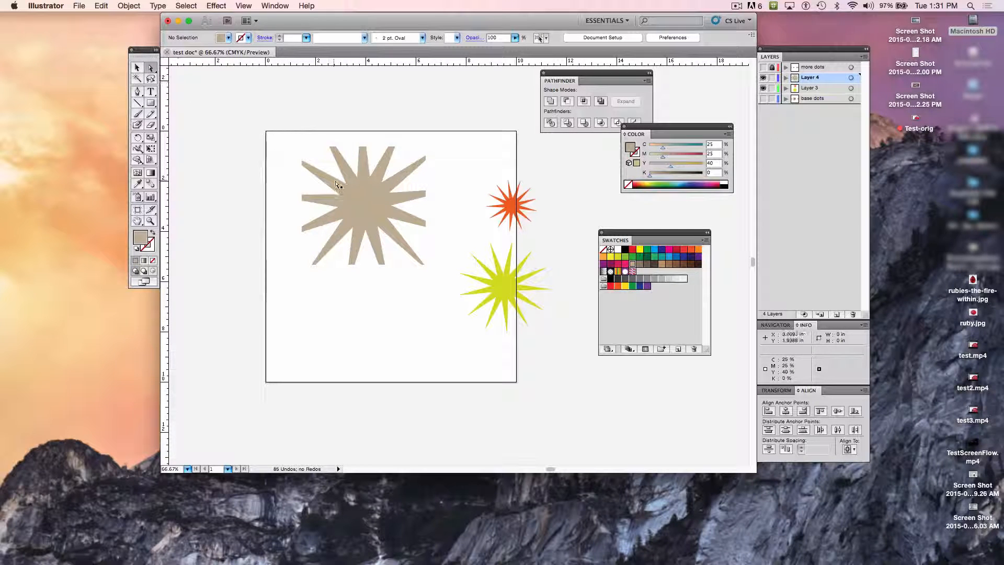
Step: Try the C=20 M=0 Y=100 yellow-green swatch as the cropped star's fill and undo it
{"action": "left_click", "coordinate": [360, 198]}
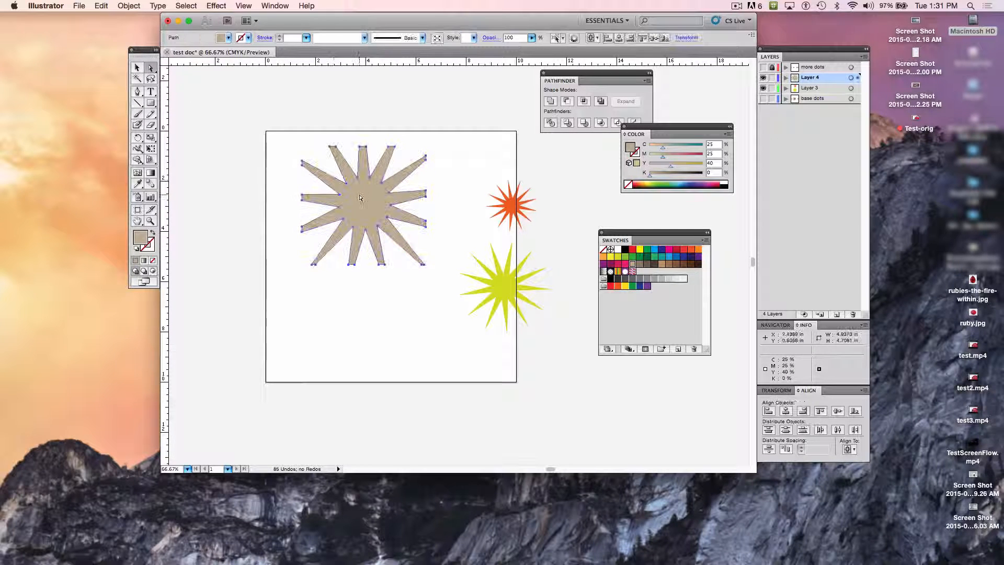
{"action": "left_click", "coordinate": [618, 257]}
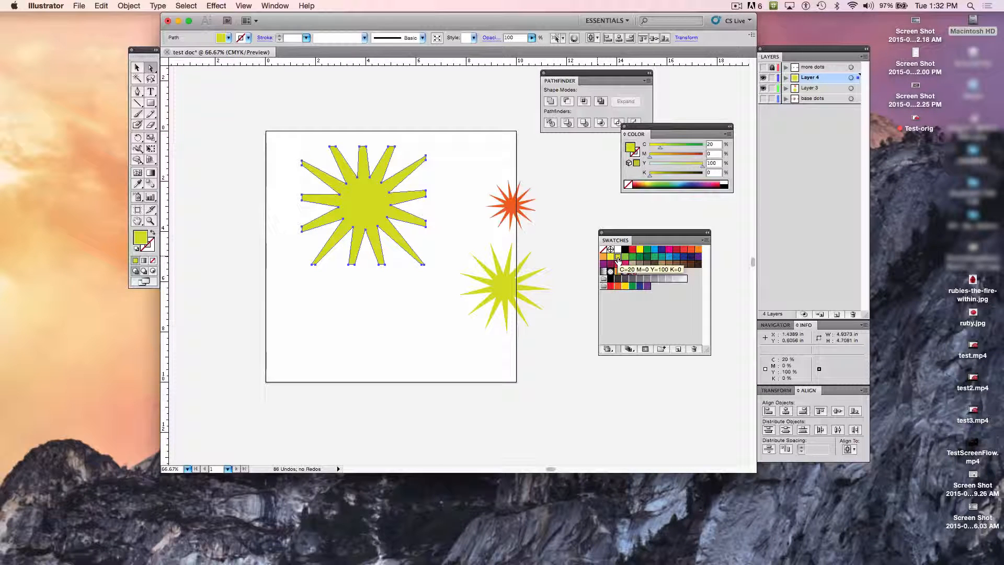
{"action": "key", "text": "super+z"}
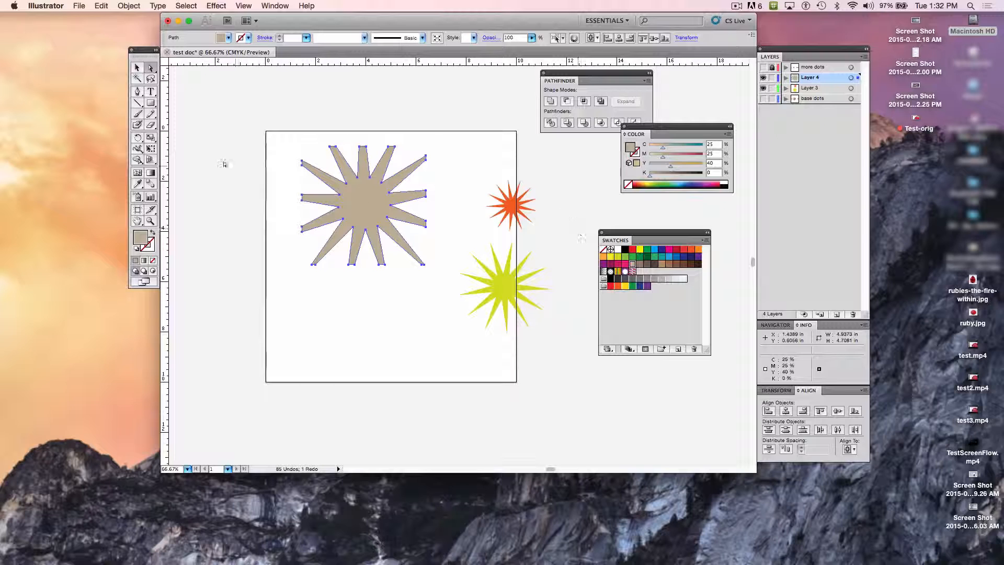
Step: Fill the cropped large star with a linear gradient from yellow to the C=75 M=100 Y=0 K=0 purple swatch
{"action": "double_click", "coordinate": [151, 173]}
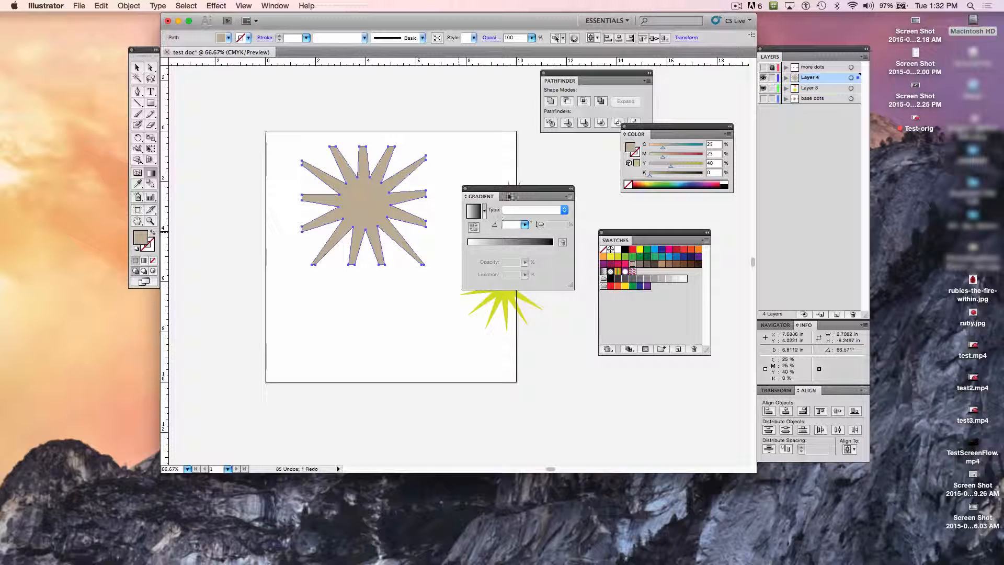
{"action": "left_click_drag", "start_coordinate": [510, 197], "coordinate": [514, 157]}
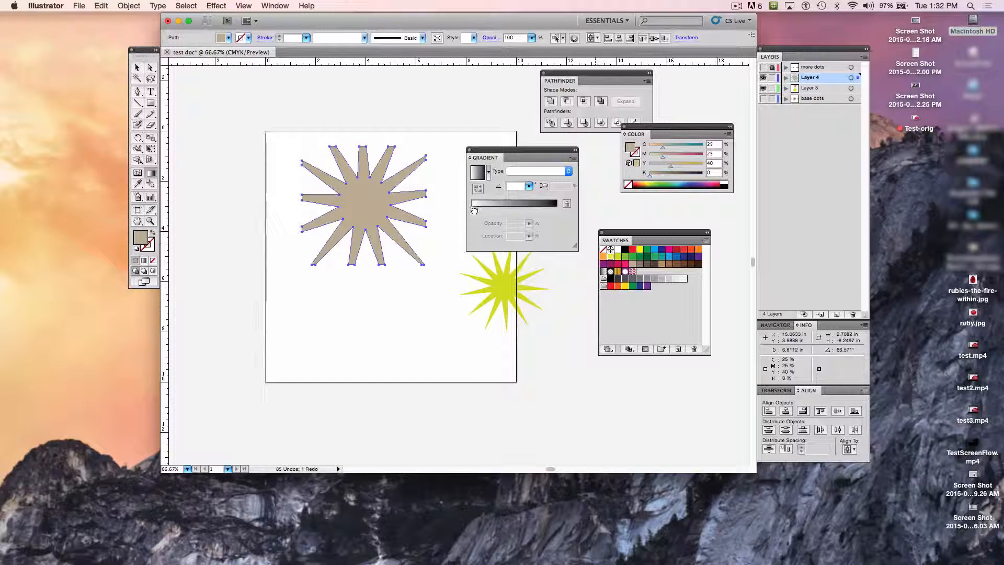
{"action": "left_click", "coordinate": [473, 211]}
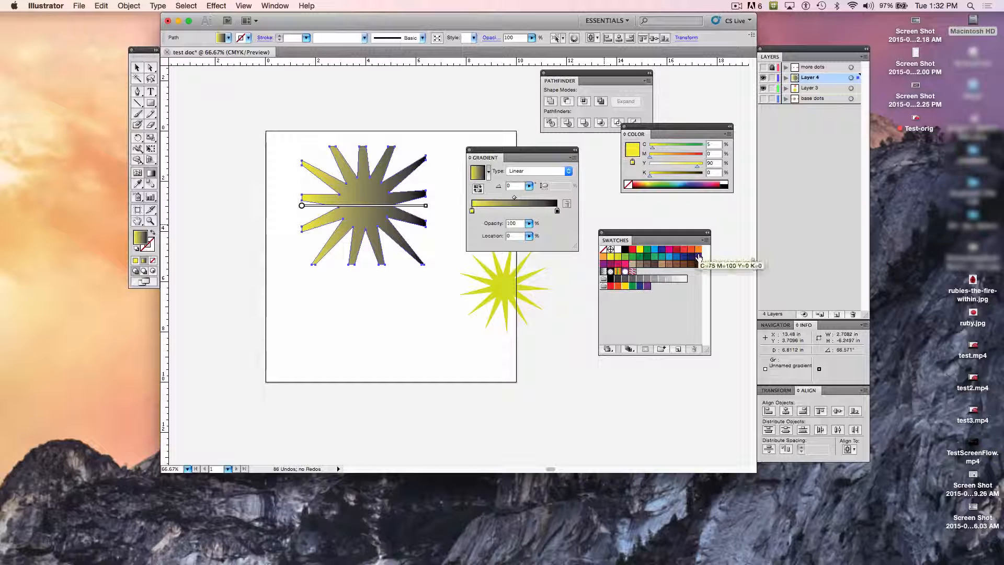
{"action": "left_click_drag", "start_coordinate": [698, 257], "coordinate": [558, 212]}
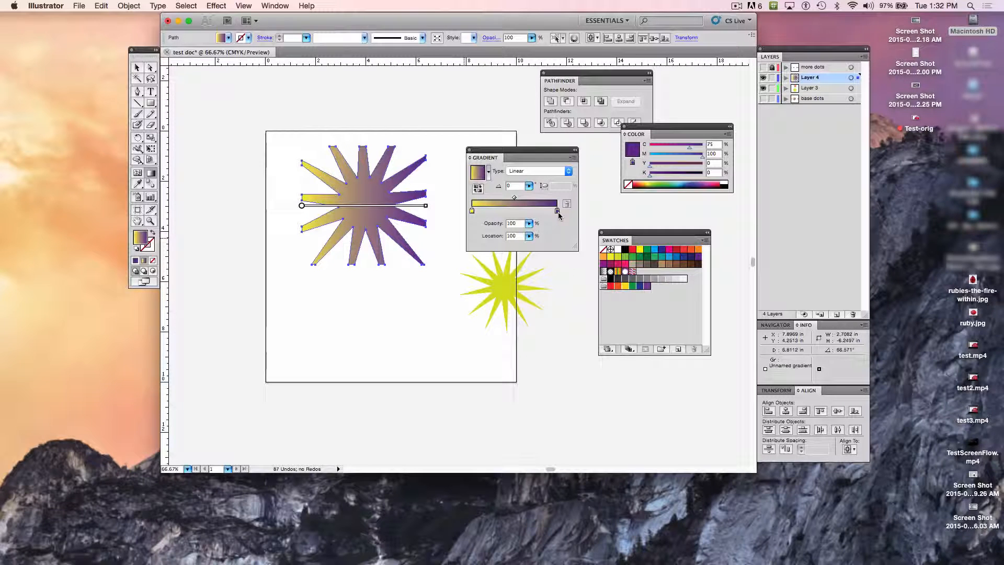
Step: Lower the purple gradient stop's opacity to 61% and shift the gradient midpoint to about 65%
{"action": "left_click", "coordinate": [529, 235]}
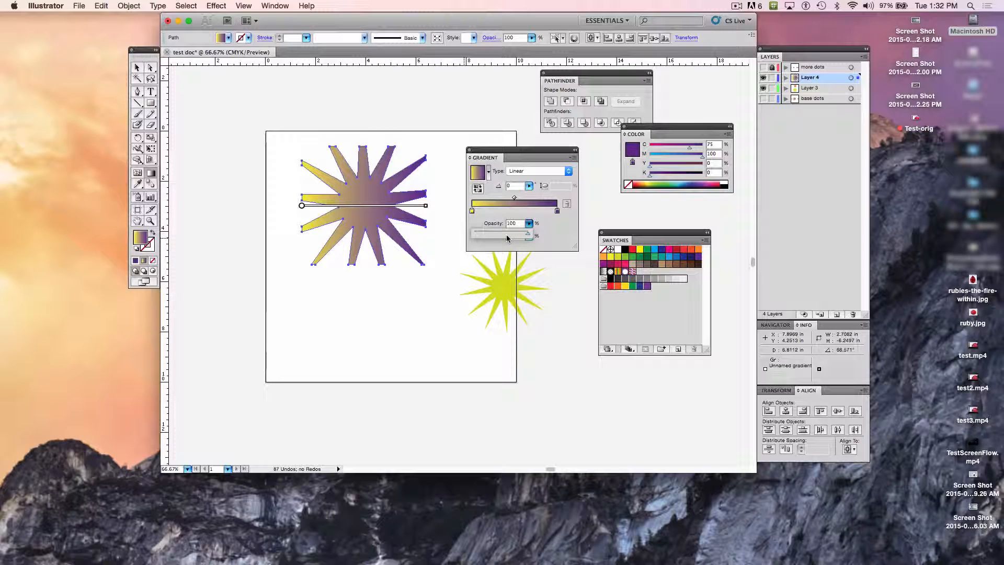
{"action": "left_click", "coordinate": [529, 225]}
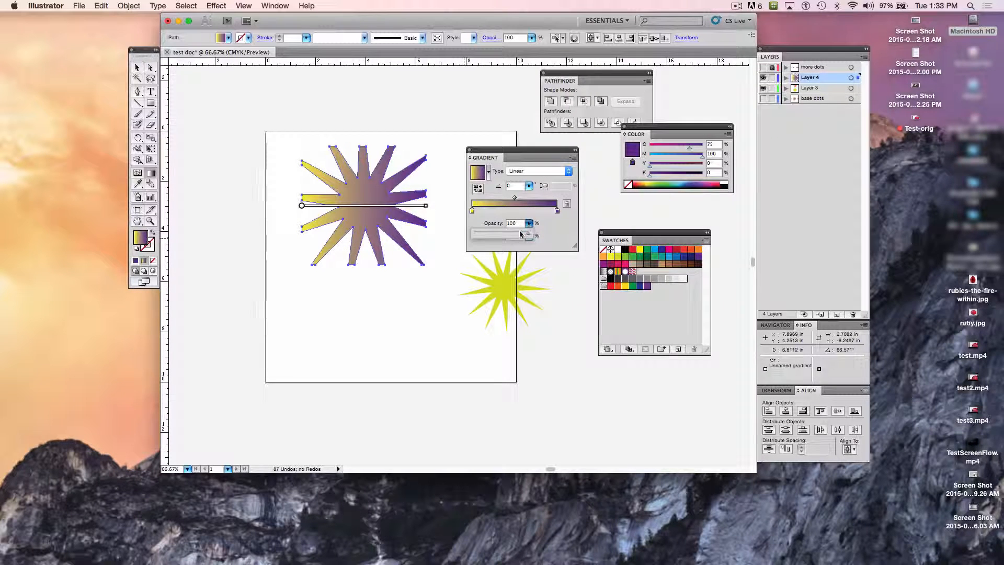
{"action": "left_click_drag", "start_coordinate": [520, 234], "coordinate": [506, 236]}
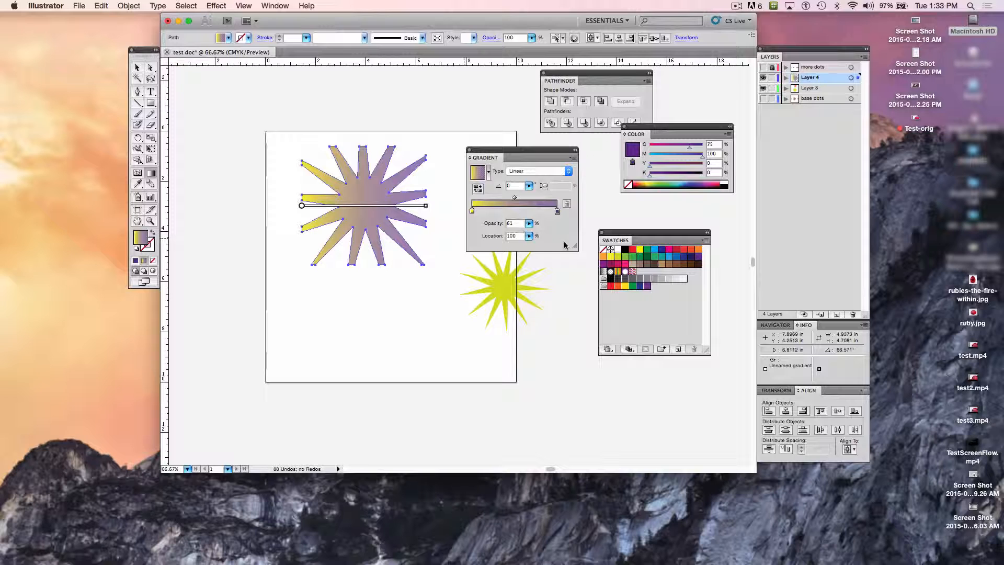
{"action": "left_click", "coordinate": [514, 198]}
{"action": "mouse_move", "coordinate": [516, 201]}
{"action": "left_mouse_down"}
{"action": "mouse_move", "coordinate": [501, 200]}
{"action": "mouse_move", "coordinate": [531, 199]}
{"action": "left_mouse_up"}
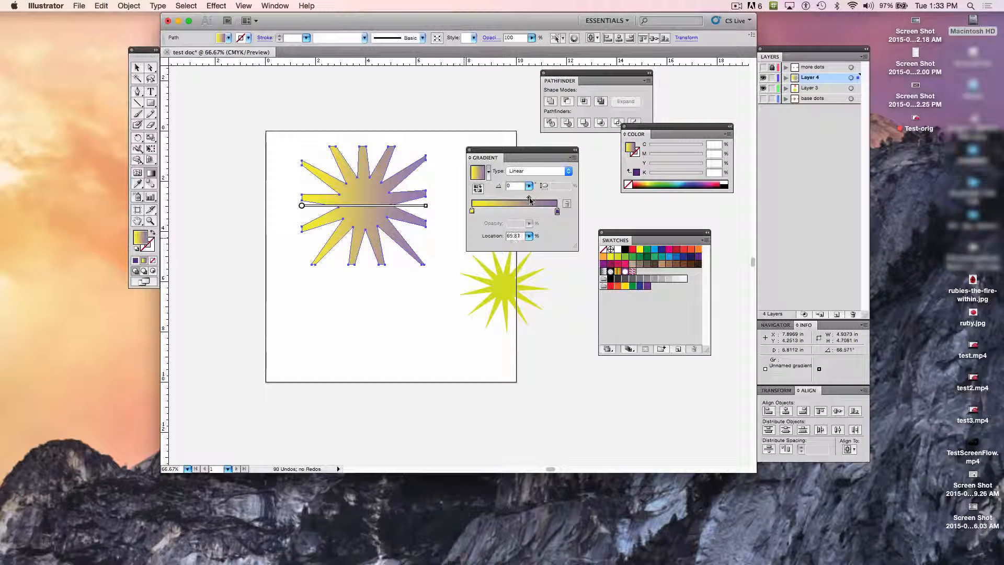
{"action": "left_click_drag", "start_coordinate": [529, 200], "coordinate": [530, 199]}
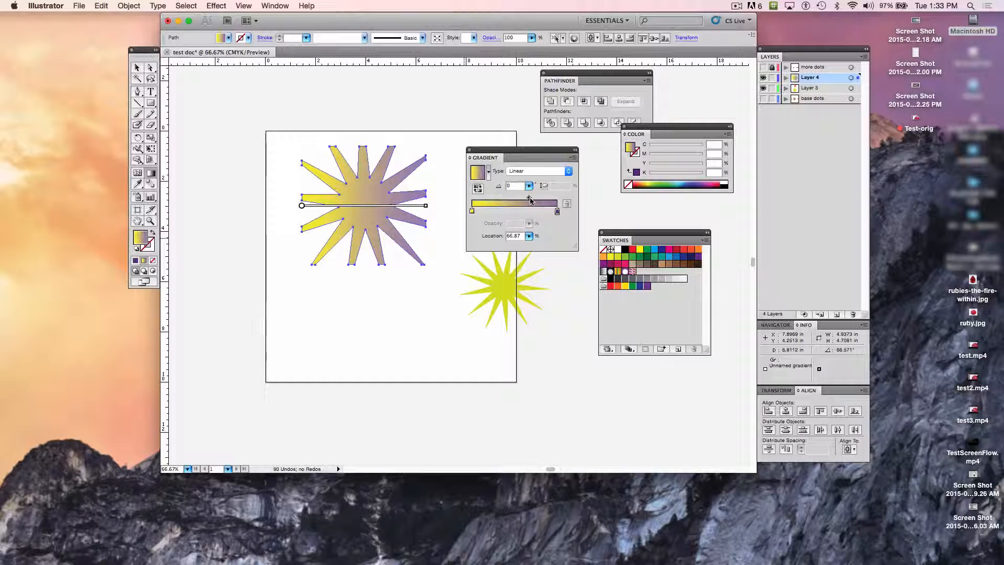
Step: Add an orange stop (C=0 M=35 Y=85) to the gradient at location 20.25% with 67% opacity and deselect the star
{"action": "left_click", "coordinate": [498, 212]}
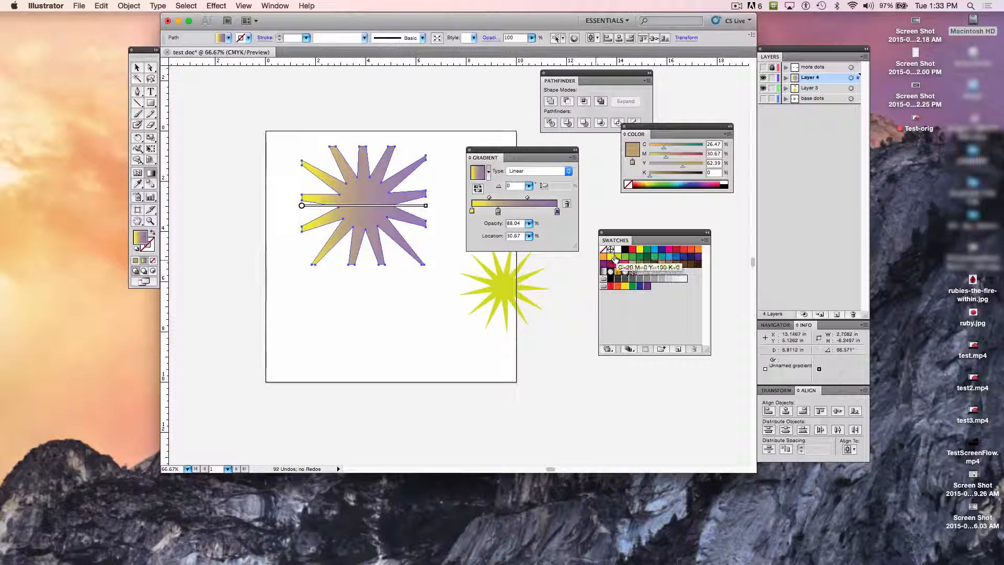
{"action": "left_click_drag", "start_coordinate": [604, 257], "coordinate": [498, 212]}
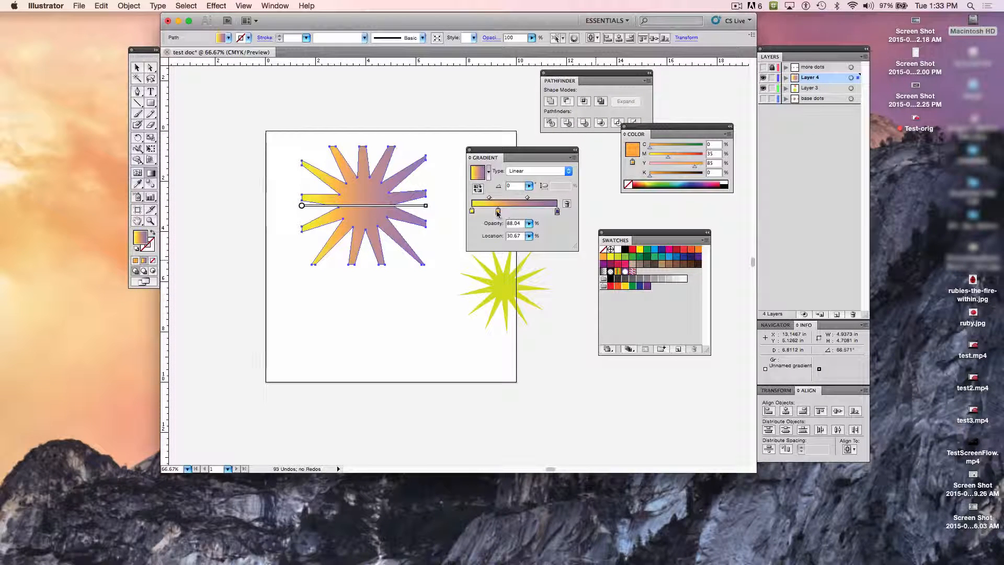
{"action": "mouse_move", "coordinate": [498, 212]}
{"action": "left_mouse_down"}
{"action": "mouse_move", "coordinate": [519, 214]}
{"action": "mouse_move", "coordinate": [490, 214]}
{"action": "left_mouse_up"}
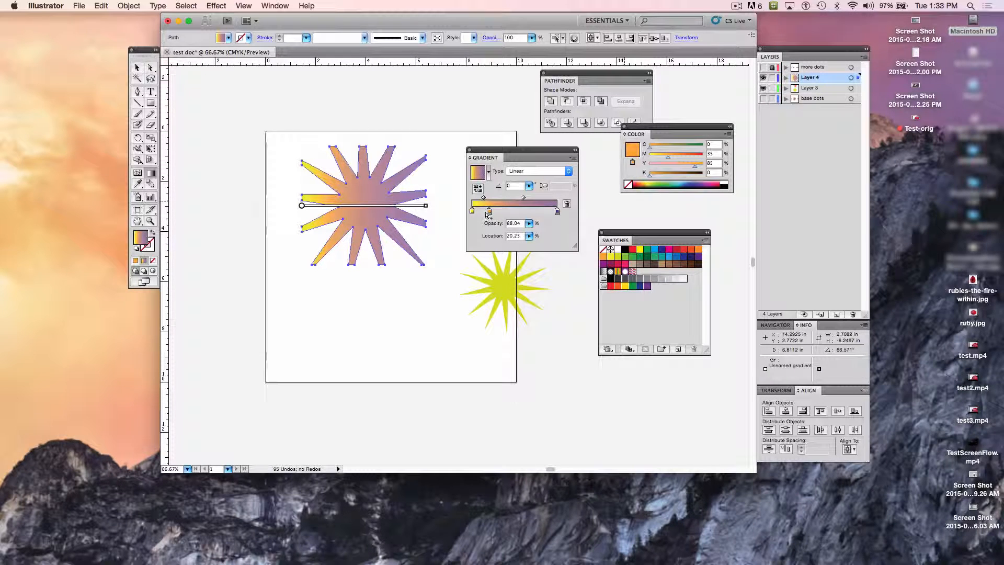
{"action": "left_click", "coordinate": [529, 223]}
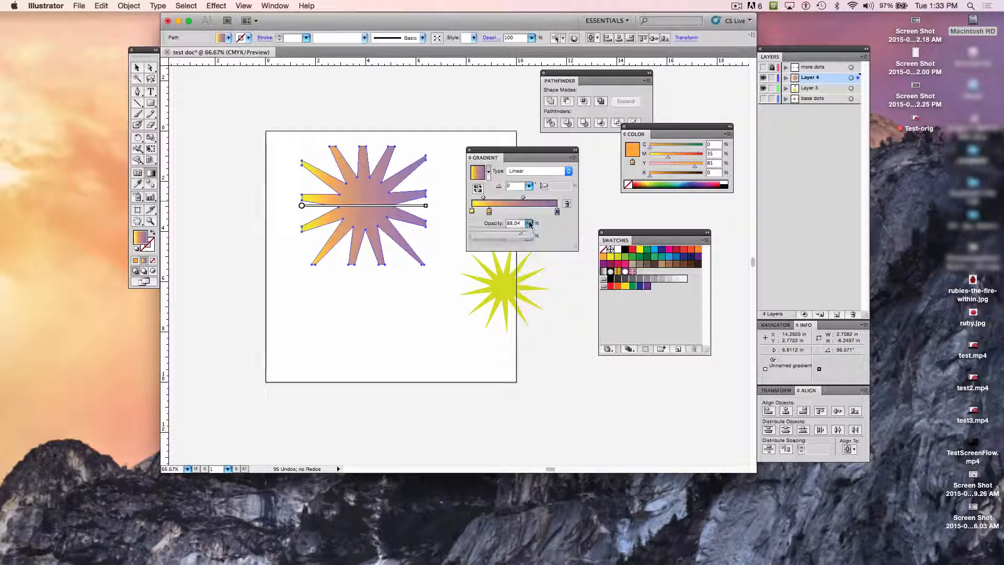
{"action": "left_click_drag", "start_coordinate": [522, 235], "coordinate": [510, 235]}
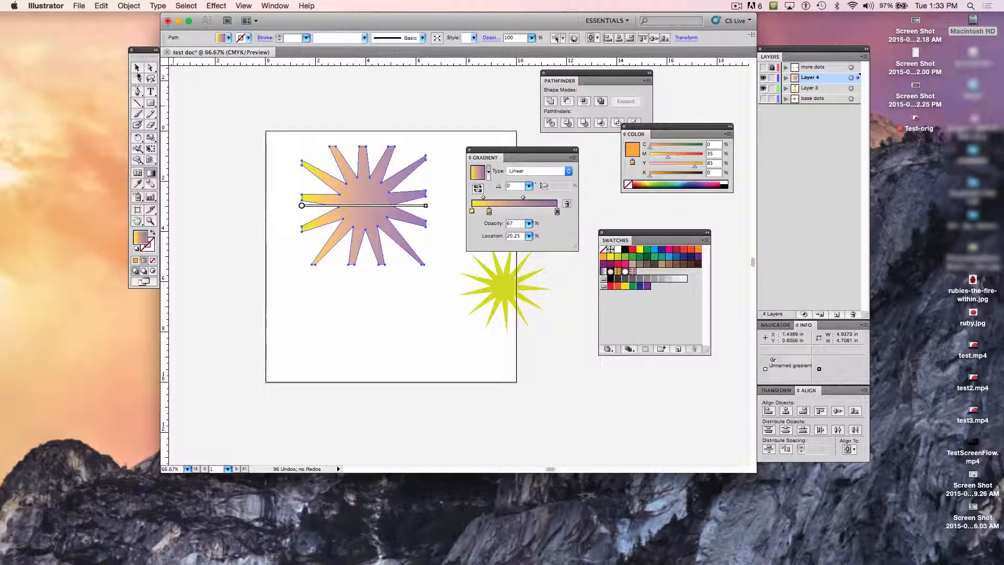
{"action": "left_click", "coordinate": [137, 67]}
{"action": "left_click", "coordinate": [257, 168]}
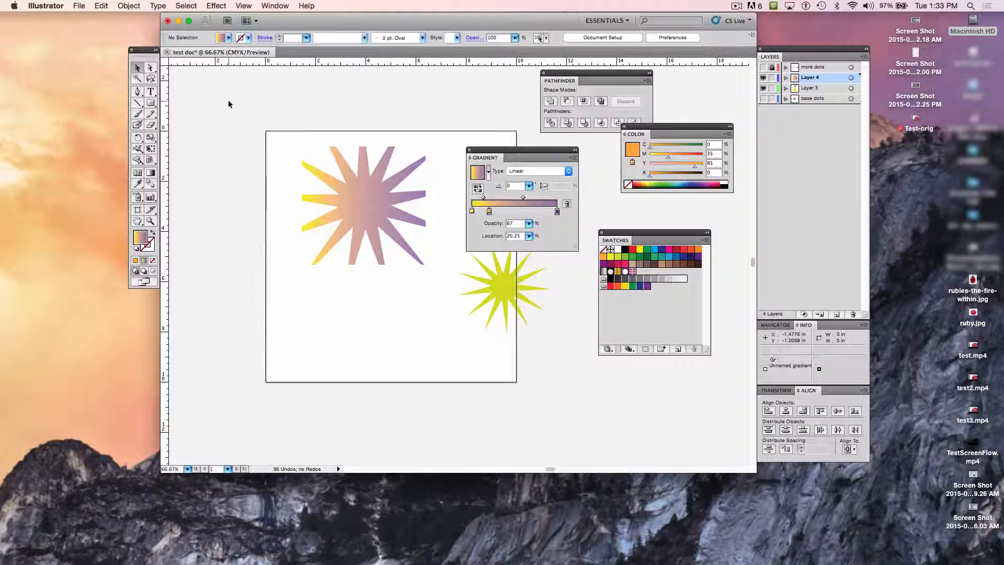
Step: Direct-select the large star and redraw its gradient in several directions with the Gradient tool, ending at an angle of about -82.33°
{"action": "left_click", "coordinate": [150, 68]}
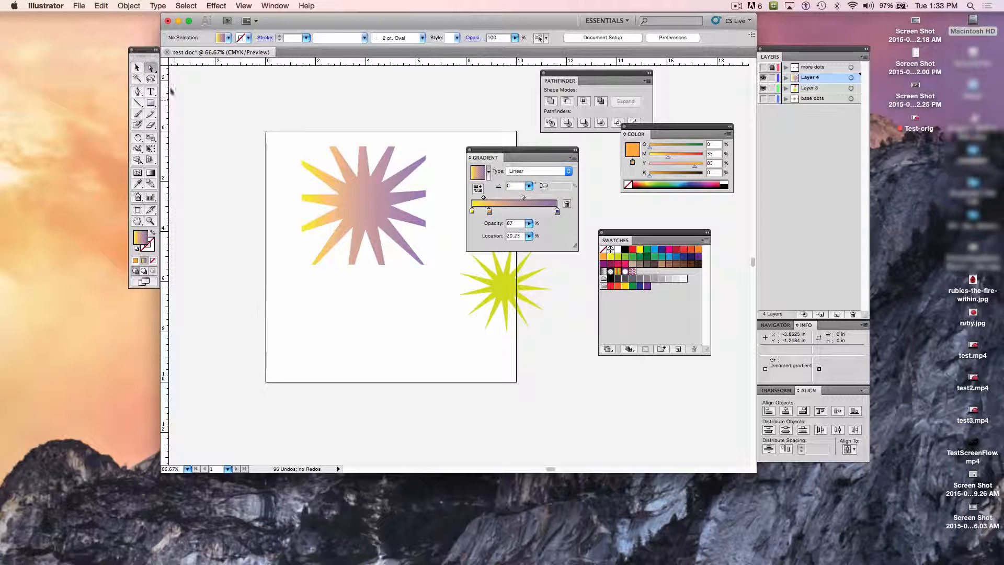
{"action": "left_click", "coordinate": [381, 203]}
{"action": "left_click", "coordinate": [151, 173]}
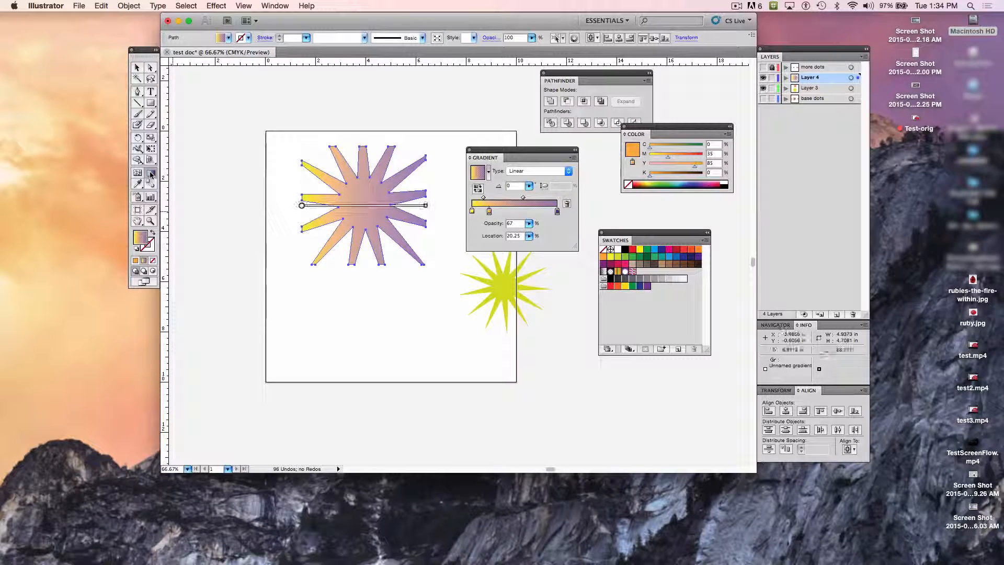
{"action": "left_click_drag", "start_coordinate": [325, 288], "coordinate": [405, 145]}
{"action": "left_click_drag", "start_coordinate": [289, 216], "coordinate": [431, 202]}
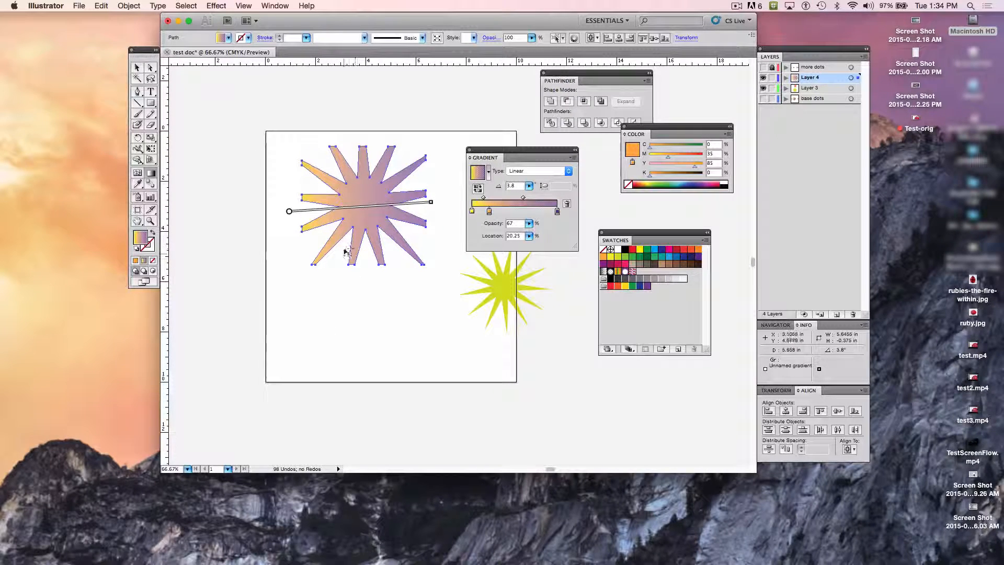
{"action": "mouse_move", "coordinate": [349, 253]}
{"action": "left_mouse_down"}
{"action": "mouse_move", "coordinate": [375, 177]}
{"action": "mouse_move", "coordinate": [364, 192]}
{"action": "left_mouse_up"}
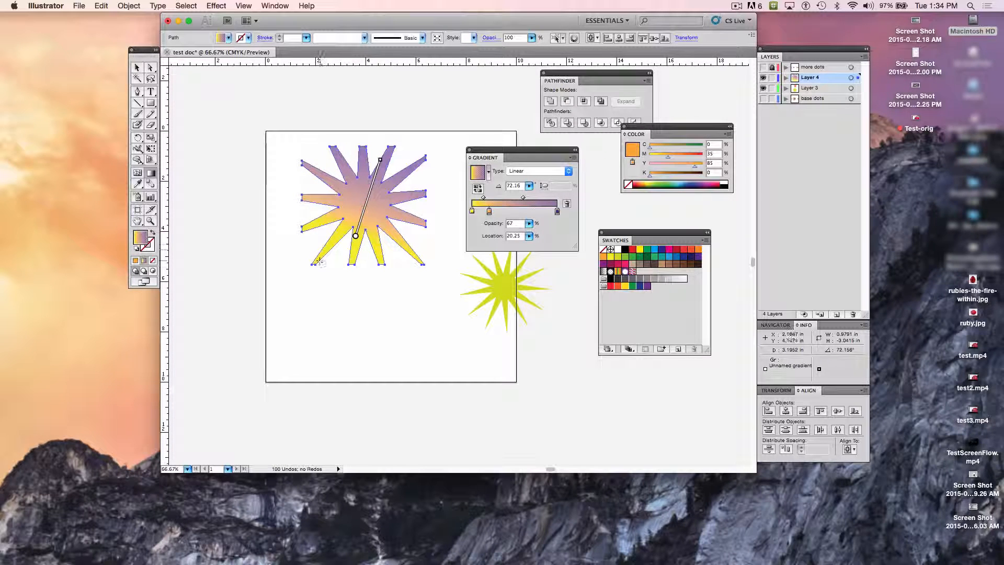
{"action": "left_click_drag", "start_coordinate": [314, 345], "coordinate": [373, 166]}
{"action": "left_click_drag", "start_coordinate": [362, 296], "coordinate": [355, 135]}
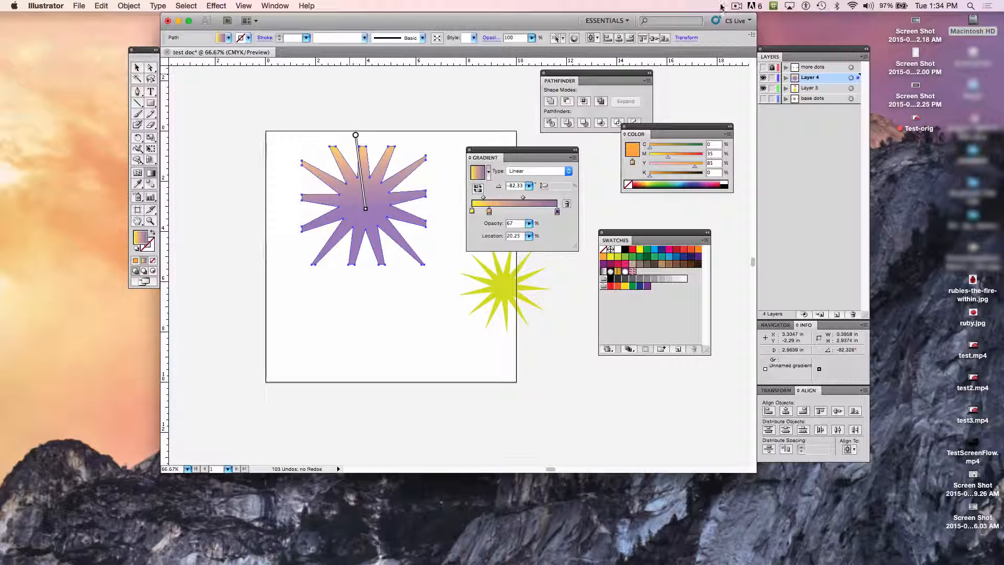
{"action": "left_click", "coordinate": [736, 6]}
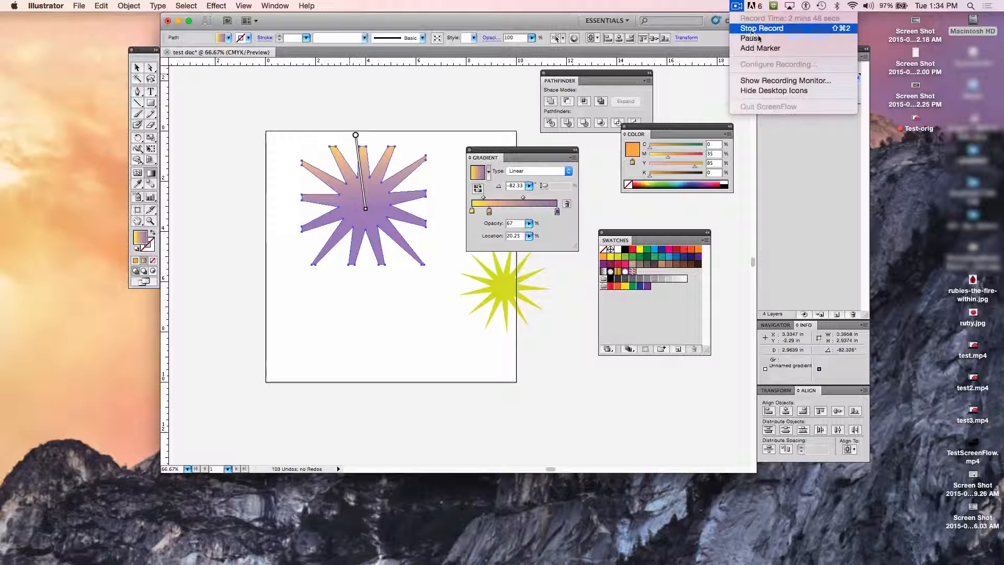
{"action": "left_click", "coordinate": [758, 37]}
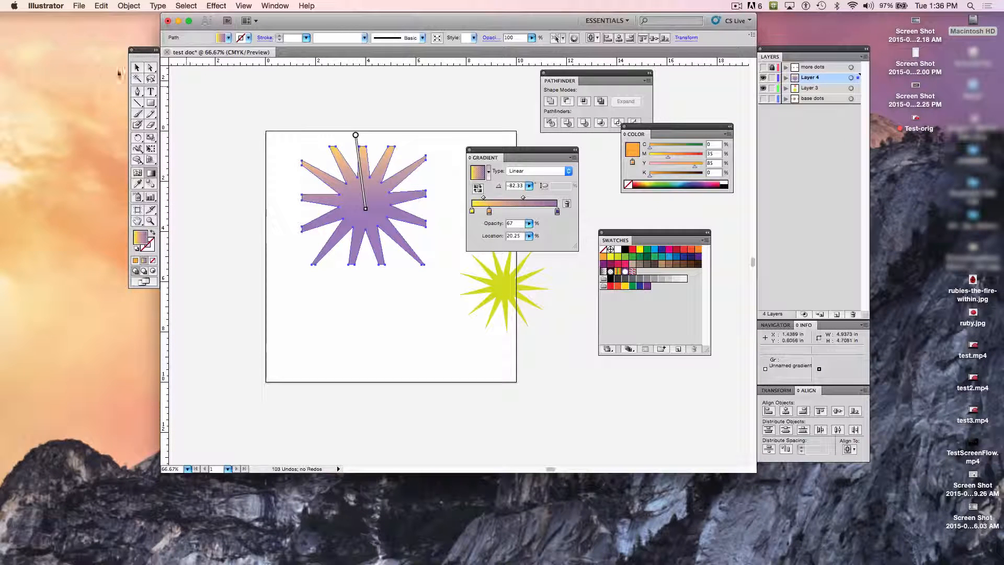
Step: Move the small orange star onto the large gradient star's centre and rotate it about -3°
{"action": "left_click", "coordinate": [136, 67]}
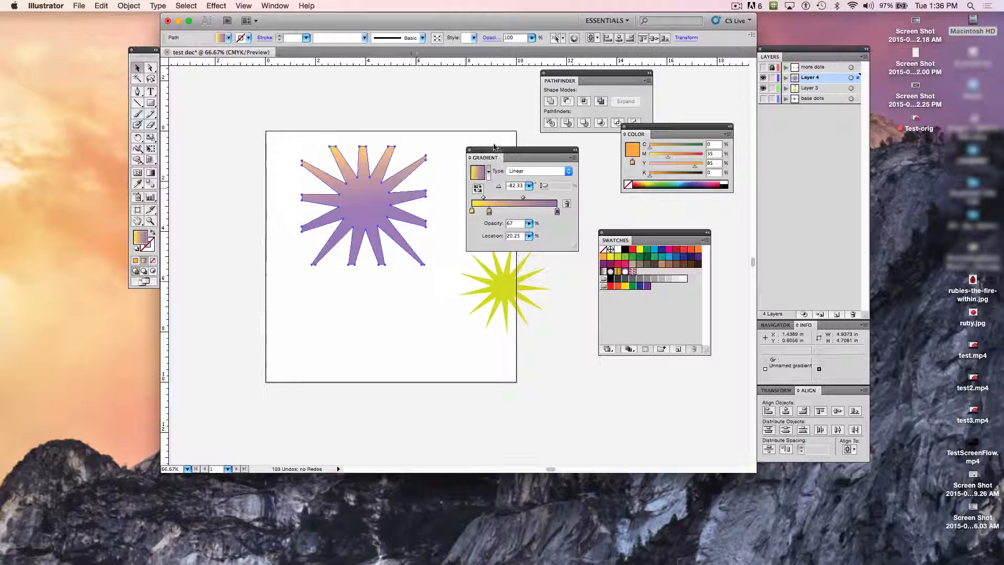
{"action": "left_click_drag", "start_coordinate": [498, 151], "coordinate": [544, 336]}
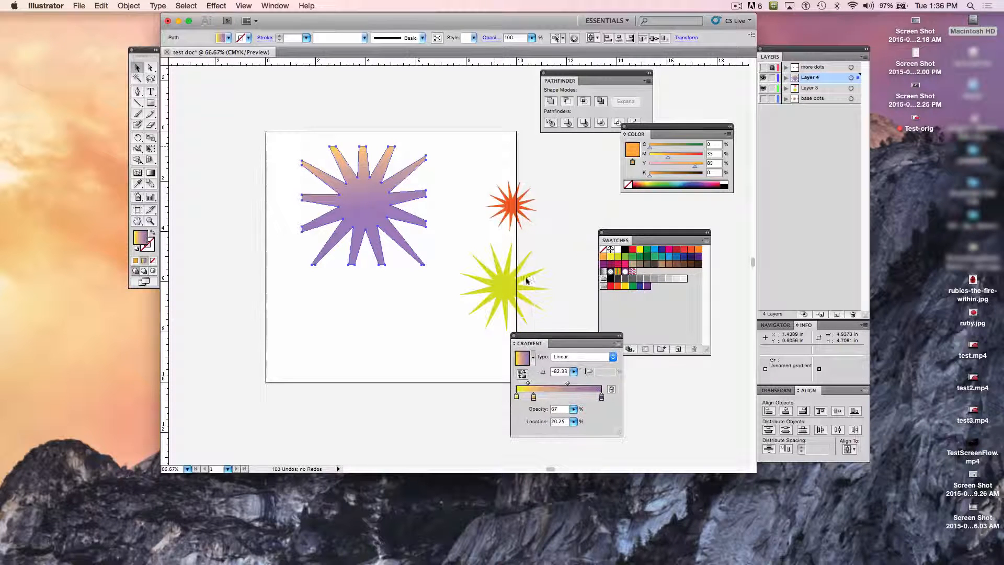
{"action": "left_click", "coordinate": [512, 206]}
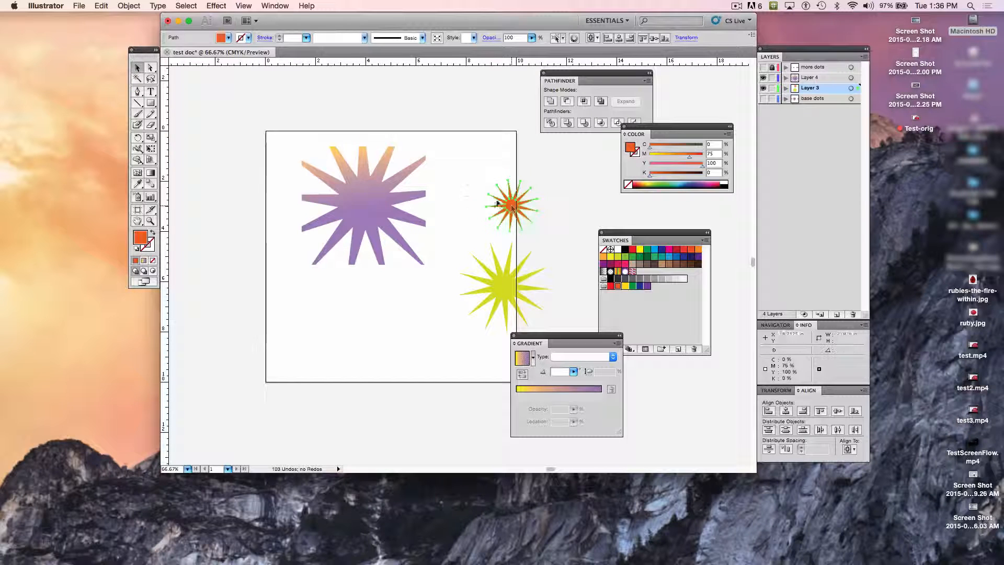
{"action": "left_click_drag", "start_coordinate": [512, 206], "coordinate": [364, 202]}
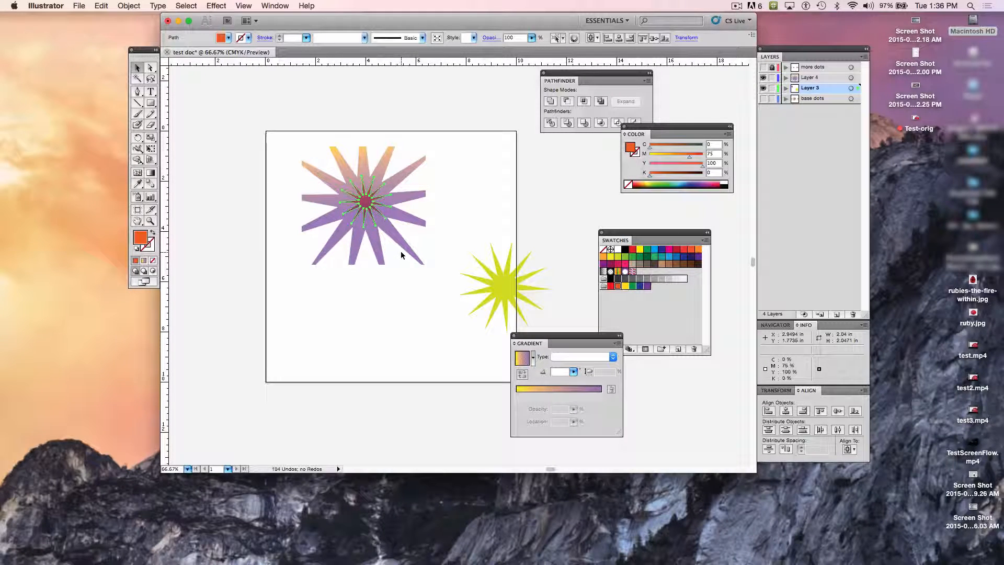
{"action": "left_click", "coordinate": [136, 139]}
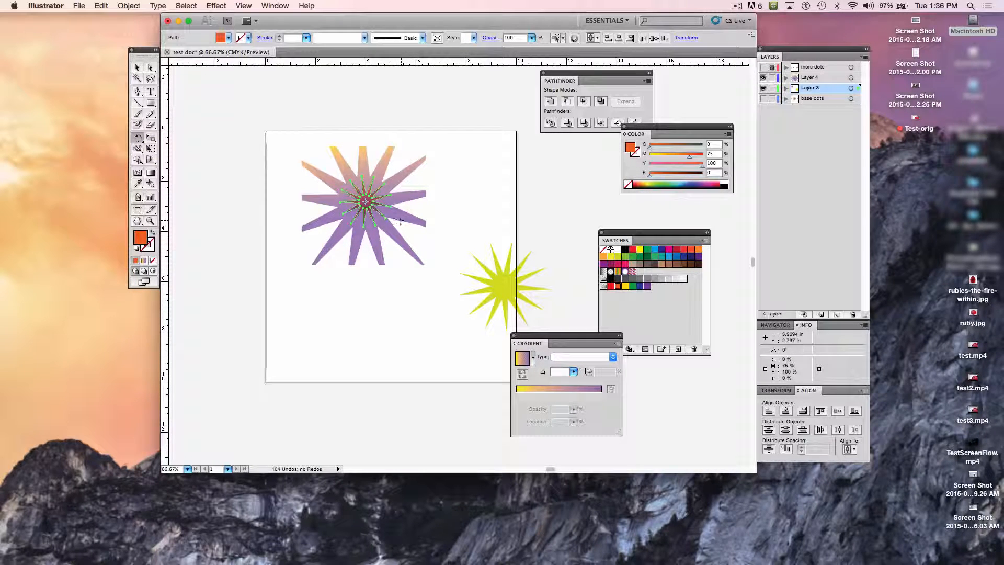
{"action": "left_click_drag", "start_coordinate": [405, 221], "coordinate": [403, 224]}
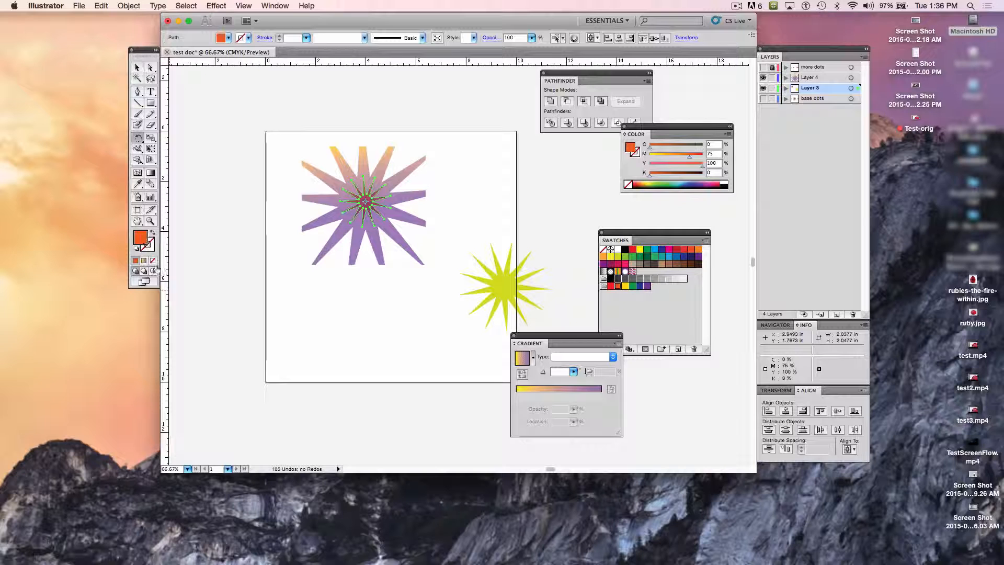
Step: Fill the small star at the large star's centre with the white swatch and deselect it
{"action": "left_click", "coordinate": [617, 249]}
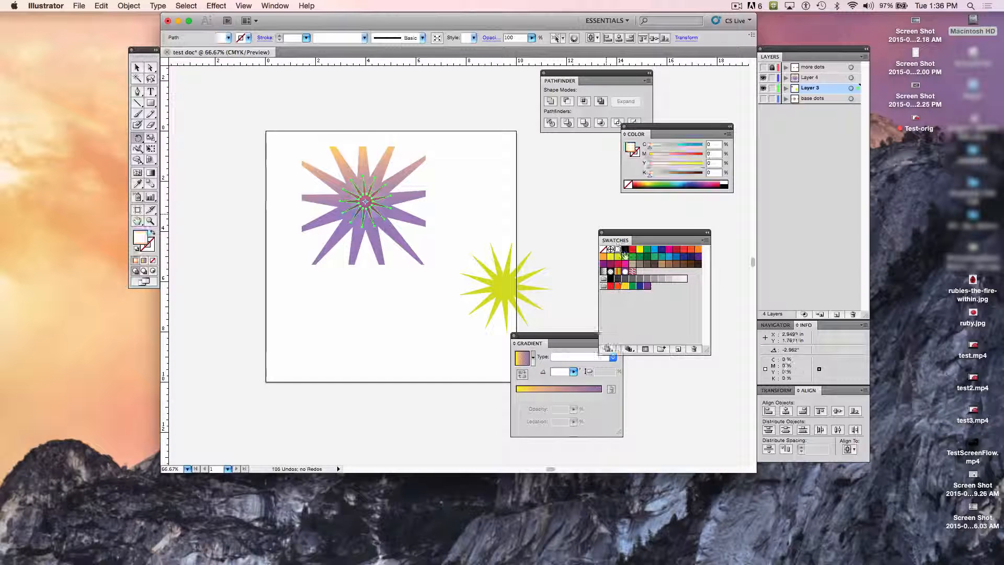
{"action": "key", "text": "super+z"}
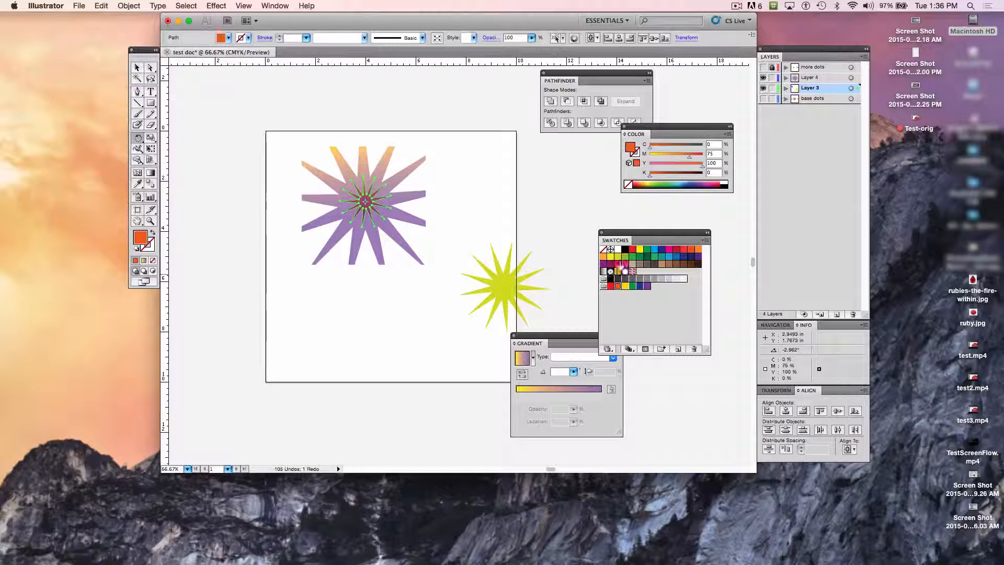
{"action": "left_click", "coordinate": [619, 250]}
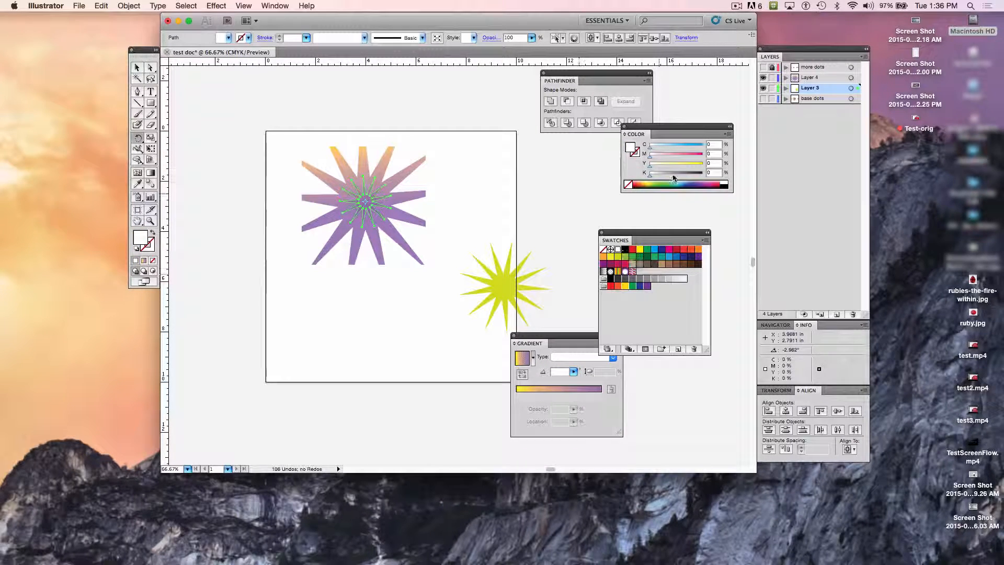
{"action": "left_click", "coordinate": [137, 67]}
{"action": "left_click", "coordinate": [255, 168]}
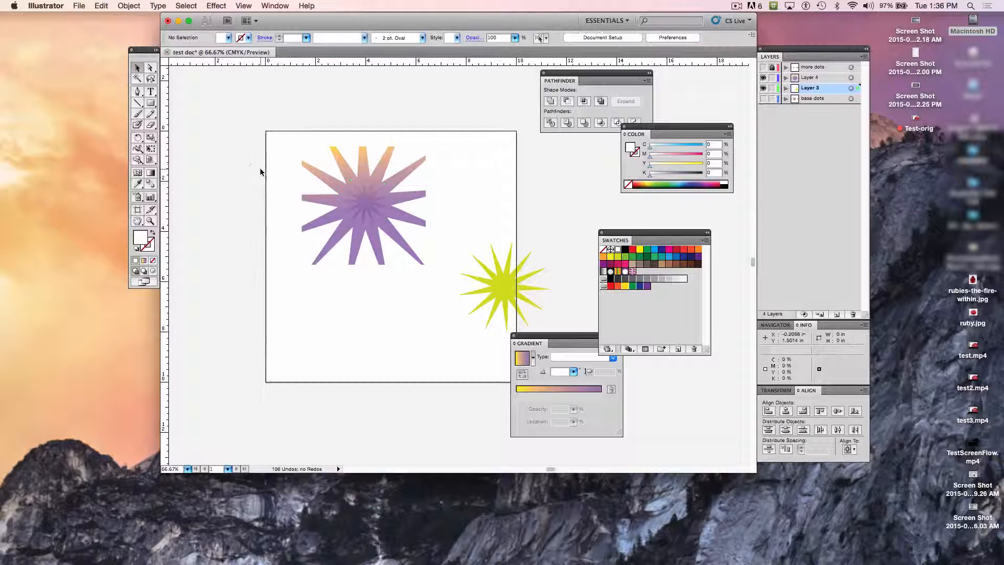
Step: Select the large star group and toggle Layer 4's visibility off and on to check what the layer contains
{"action": "left_click", "coordinate": [365, 207]}
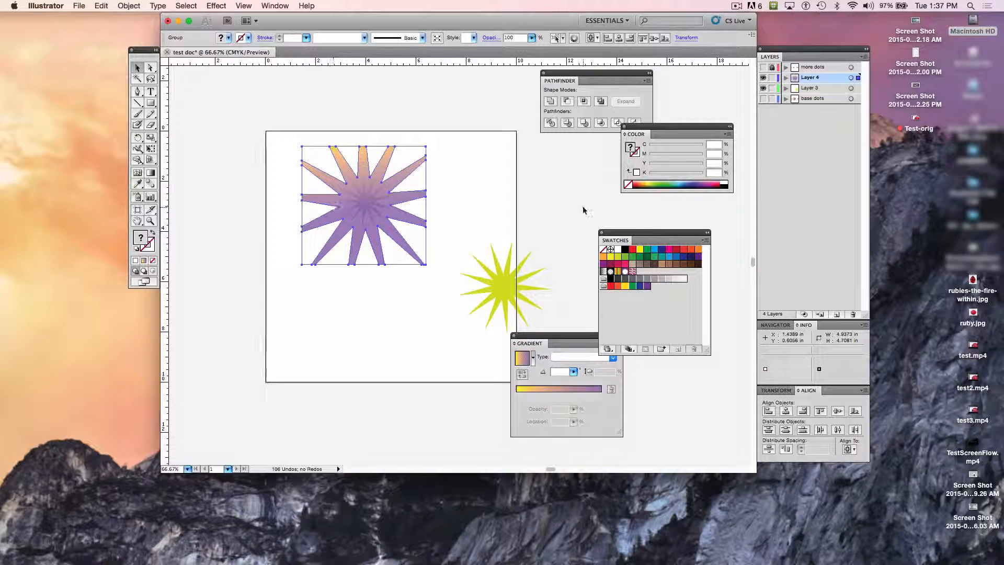
{"action": "left_click", "coordinate": [763, 78]}
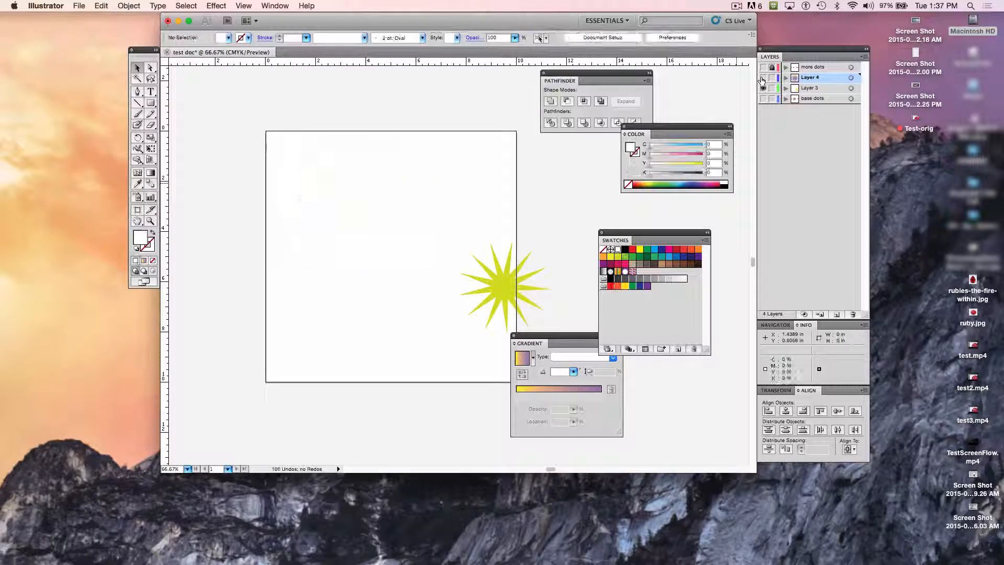
{"action": "left_click", "coordinate": [762, 77]}
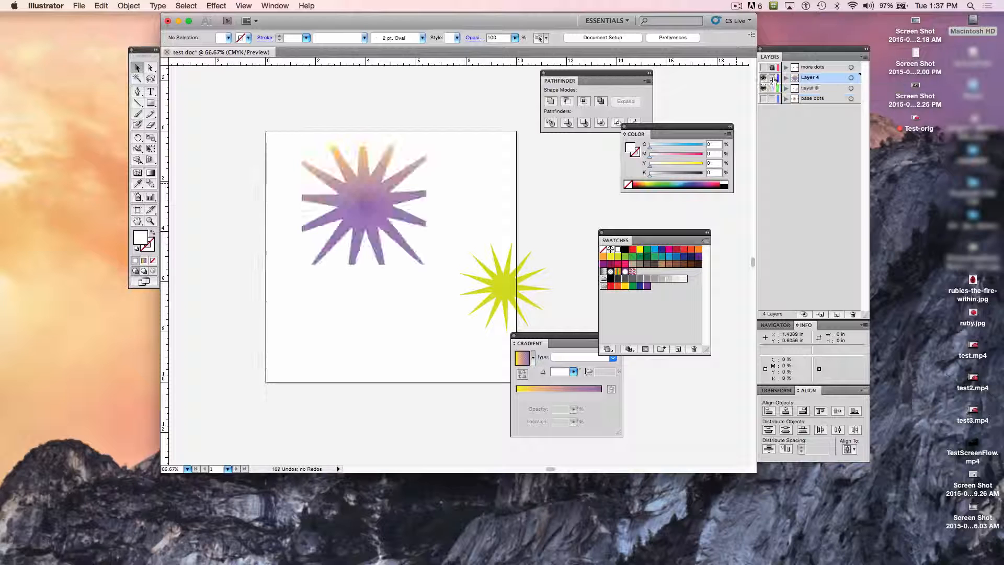
Step: Try to reorder the overlapping stars by sending the large gradient star group to the back and bringing the small white star to the front
{"action": "left_click", "coordinate": [337, 155]}
{"action": "left_click", "coordinate": [139, 6]}
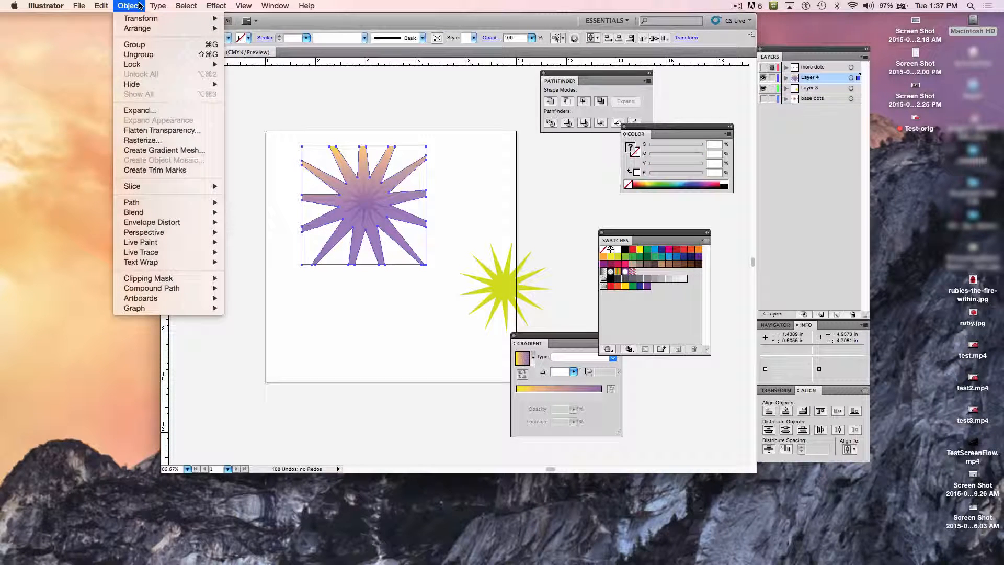
{"action": "mouse_move", "coordinate": [149, 30]}
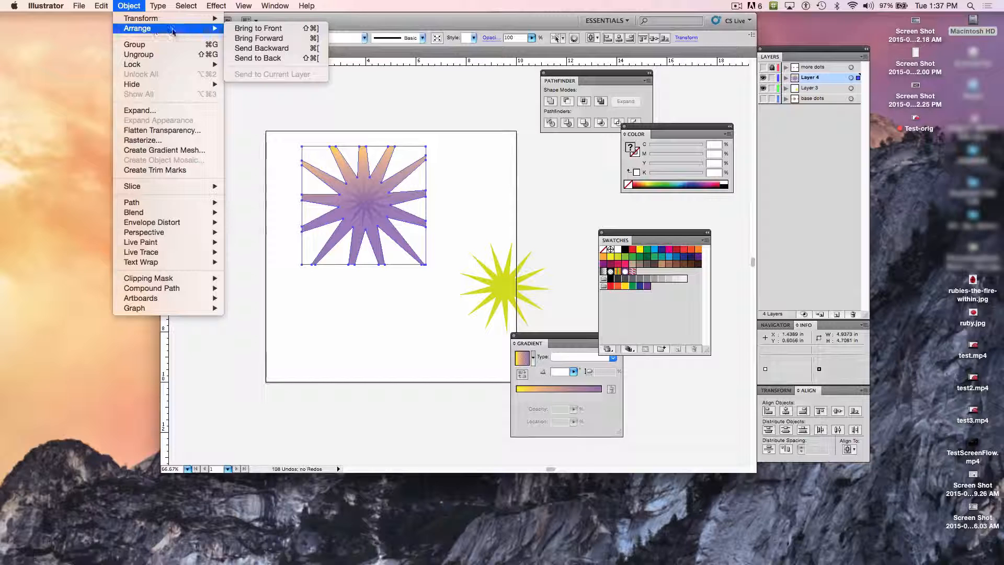
{"action": "left_click", "coordinate": [257, 59]}
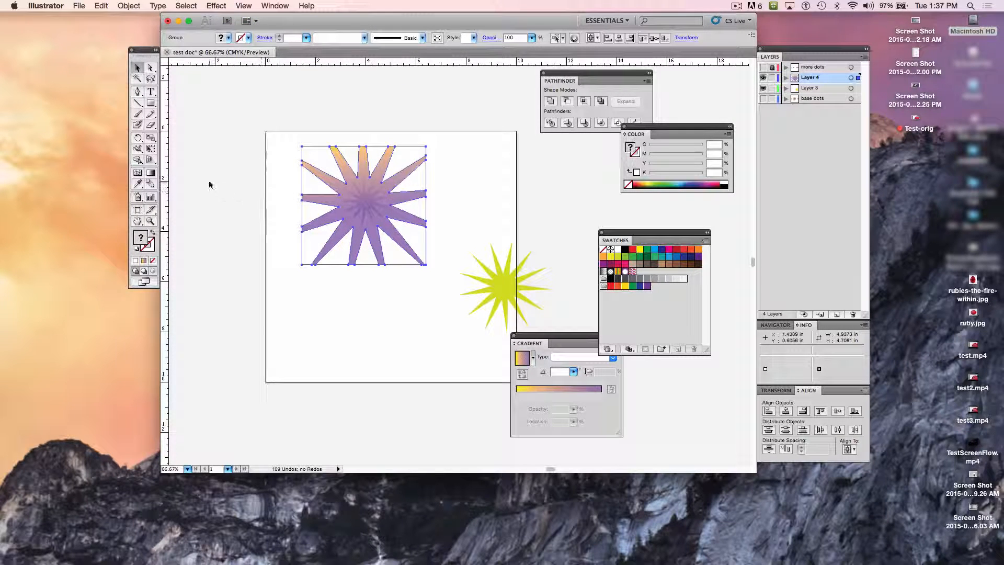
{"action": "left_click_drag", "start_coordinate": [219, 186], "coordinate": [366, 230]}
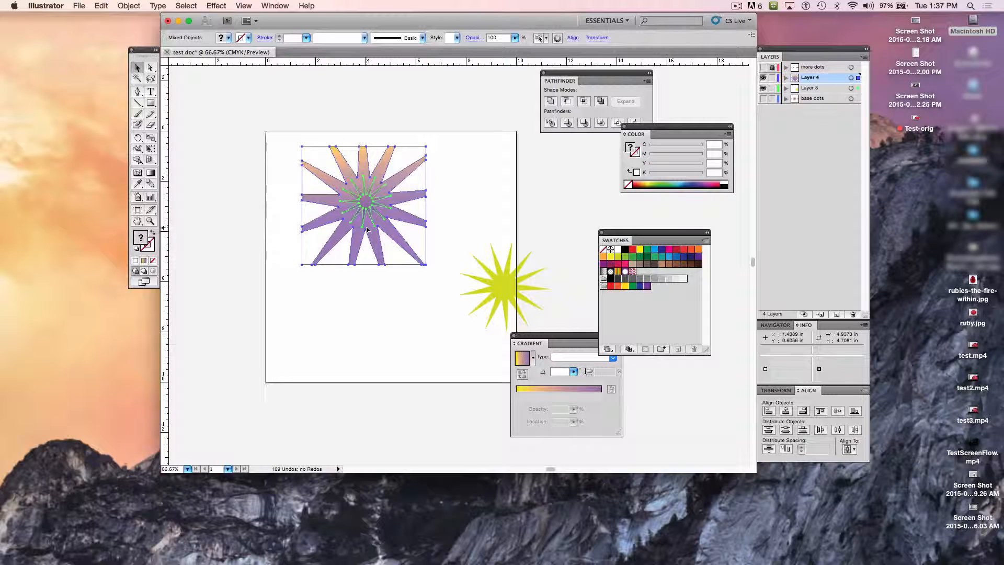
{"action": "left_click", "coordinate": [324, 199], "text": "shift"}
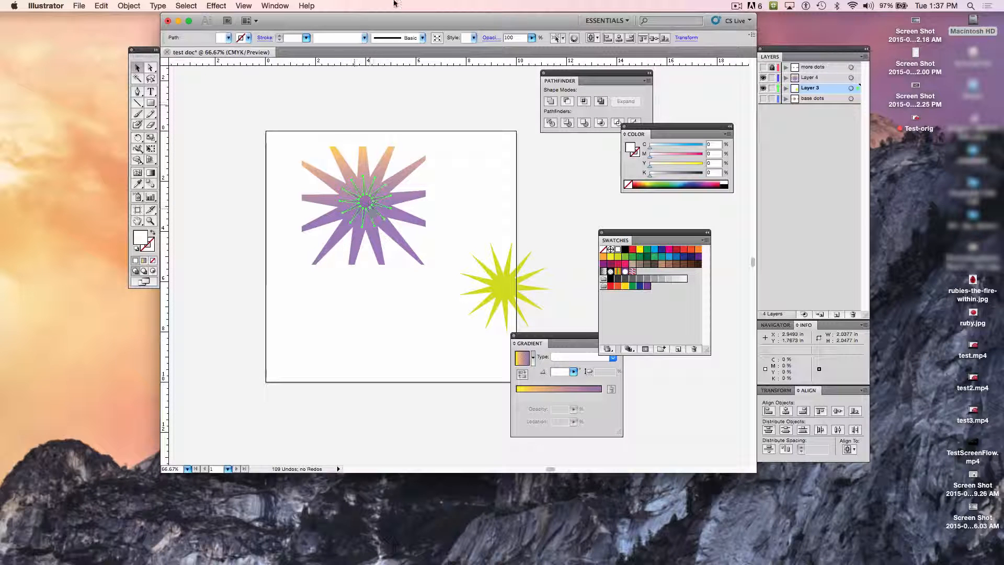
{"action": "left_click", "coordinate": [129, 7]}
{"action": "mouse_move", "coordinate": [162, 29]}
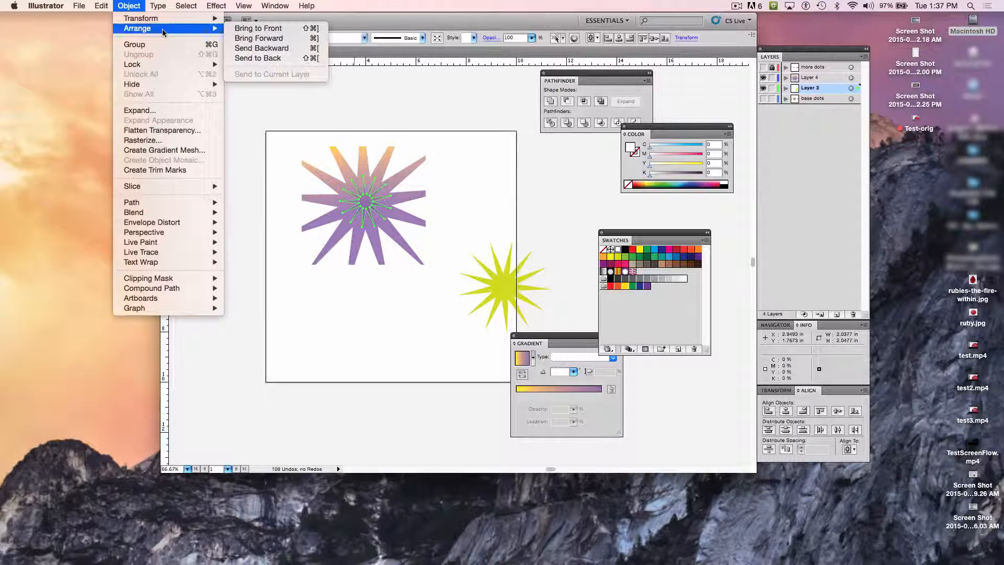
{"action": "left_click", "coordinate": [264, 29]}
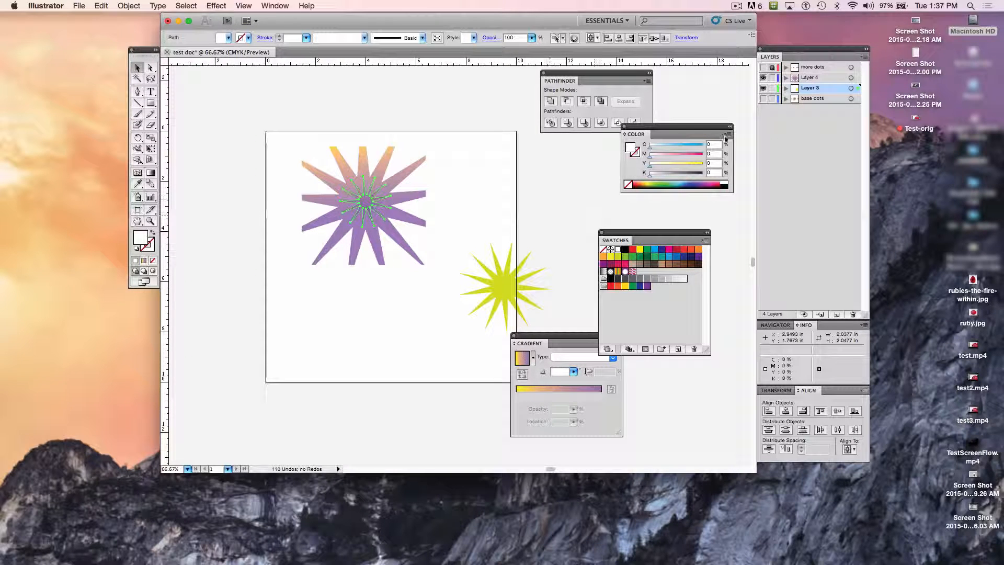
Step: Toggle Layer 4's visibility off and on to check which layer holds the small white star
{"action": "left_click", "coordinate": [763, 78]}
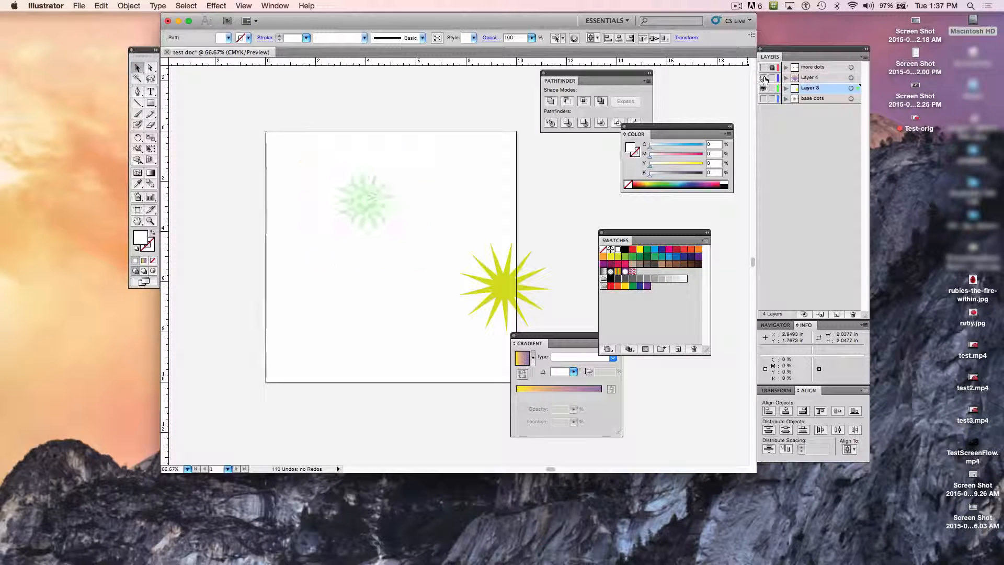
{"action": "left_click", "coordinate": [764, 78]}
{"action": "left_click", "coordinate": [764, 78]}
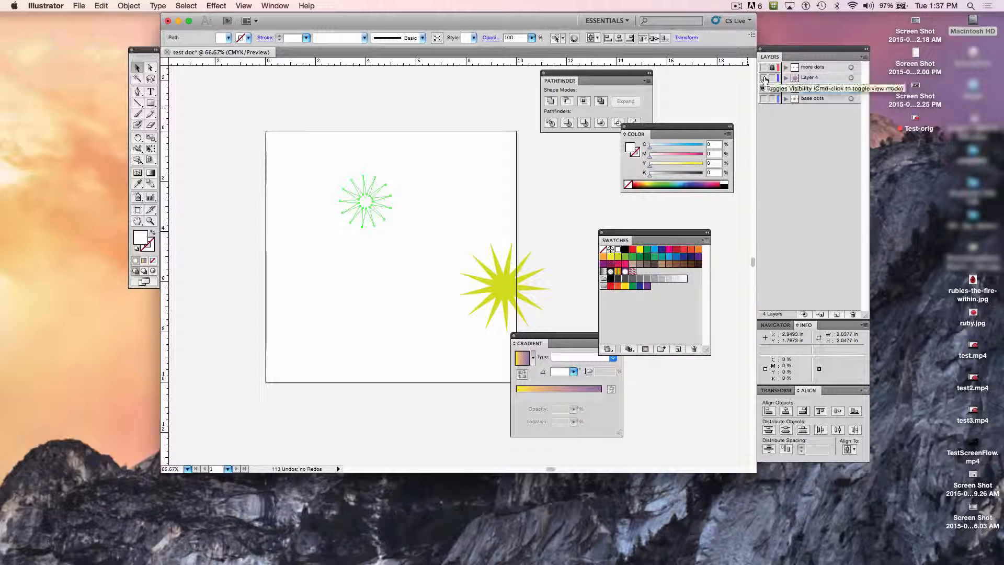
{"action": "left_click", "coordinate": [764, 77]}
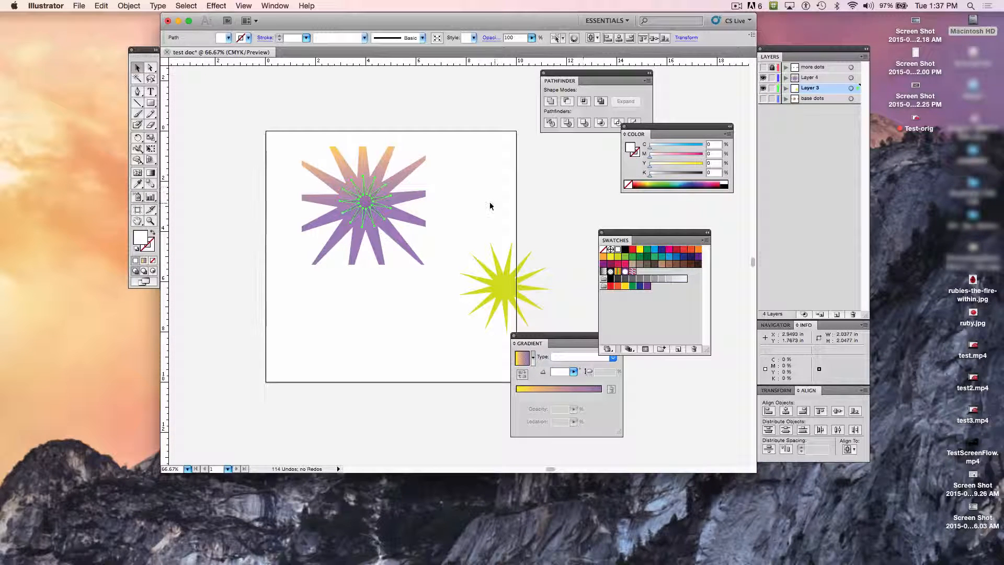
Step: Select the small white star hidden behind the large gradient star and cut it from Layer 3
{"action": "left_click", "coordinate": [364, 205]}
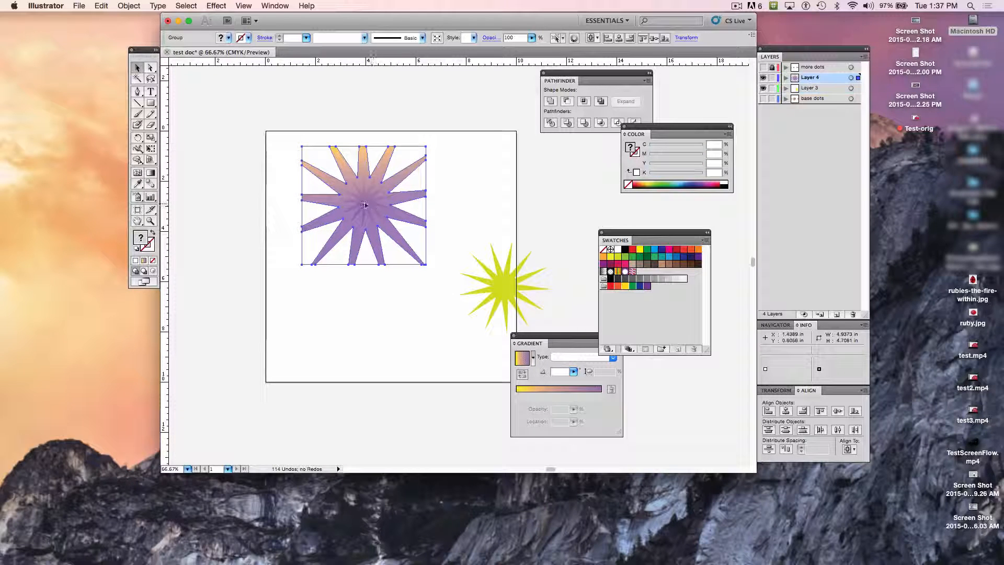
{"action": "left_click_drag", "start_coordinate": [270, 208], "coordinate": [379, 218]}
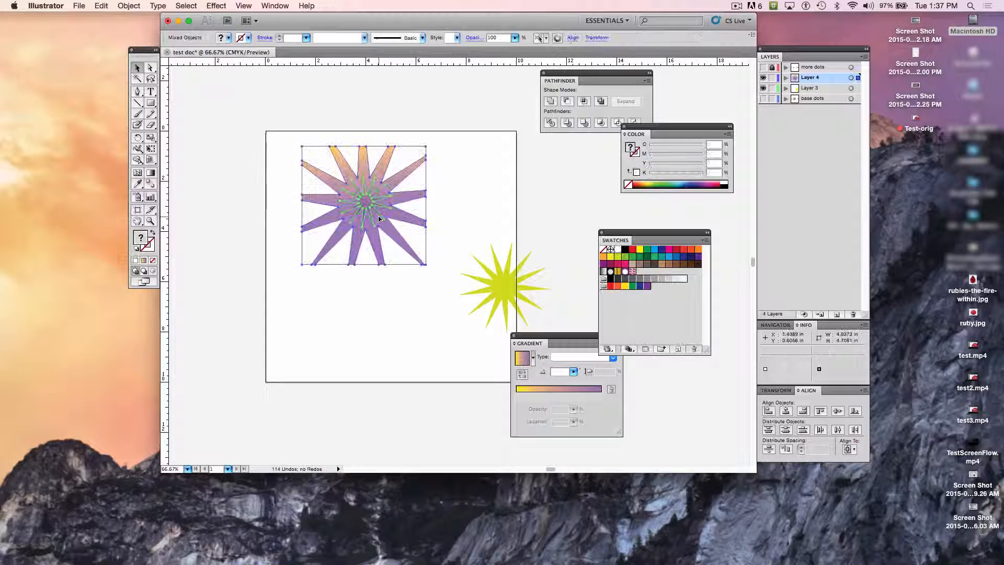
{"action": "left_click", "coordinate": [376, 173]}
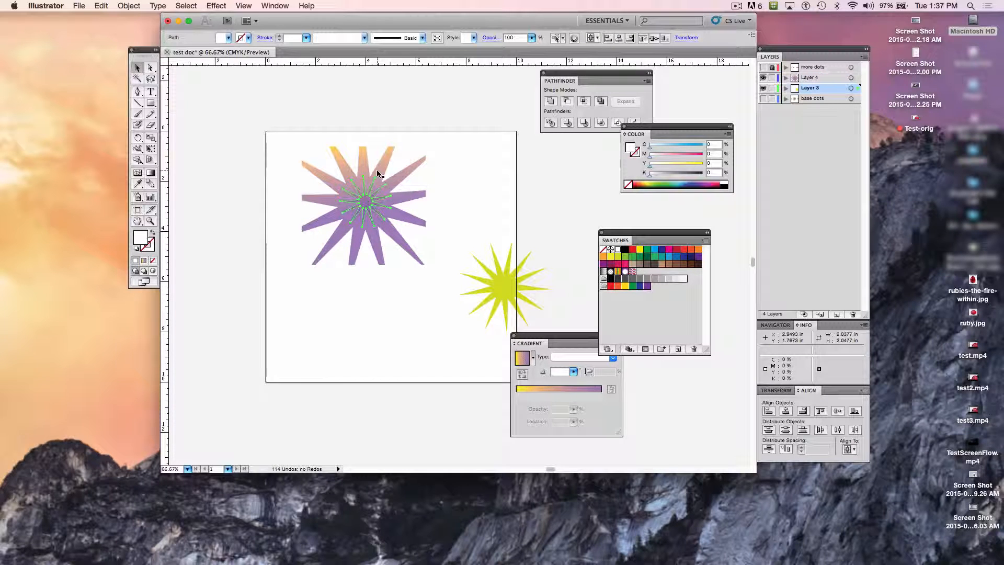
{"action": "key", "text": "Delete"}
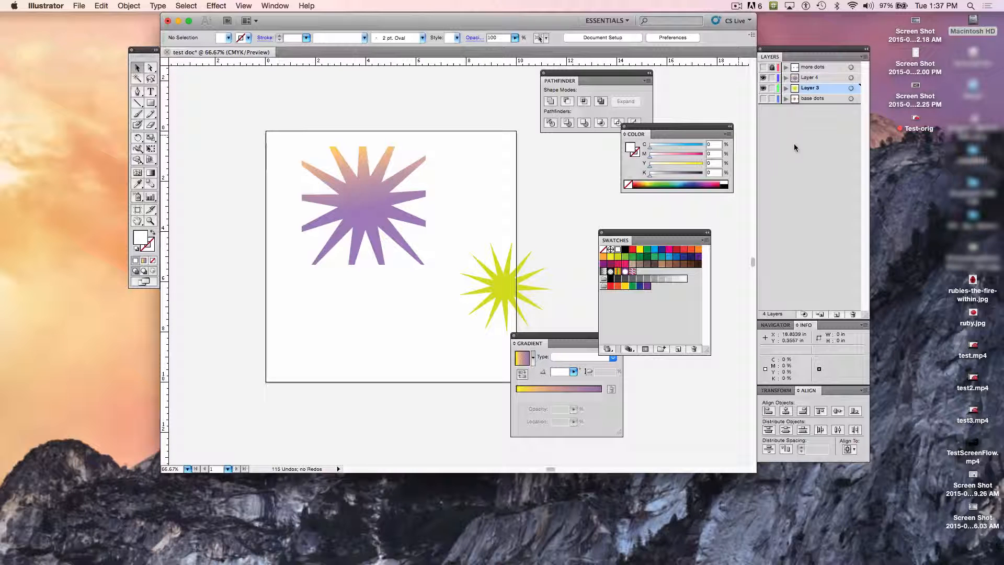
Step: Add a new layer above Layer 4 and paste the small white star in place on it
{"action": "left_click", "coordinate": [836, 315]}
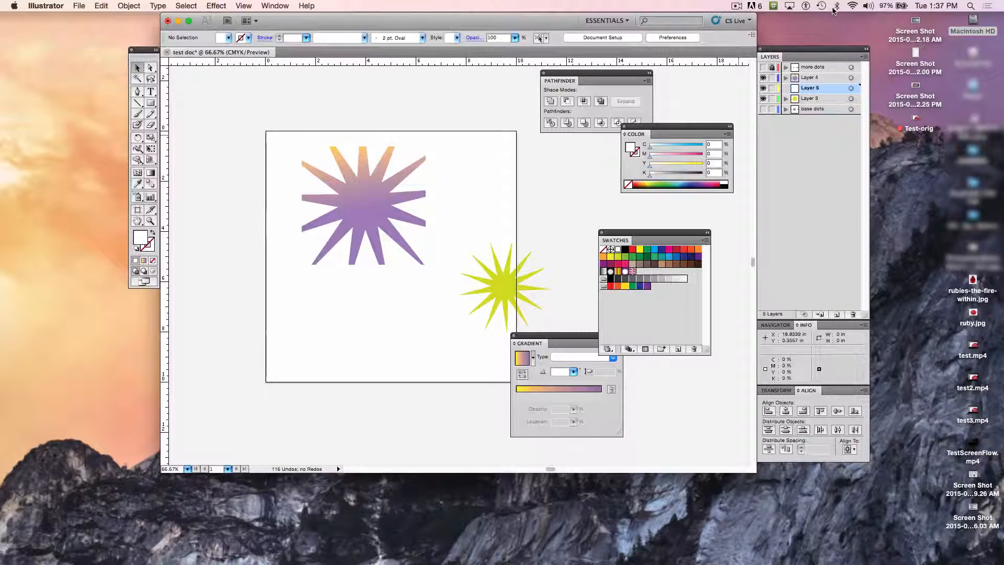
{"action": "left_click_drag", "start_coordinate": [812, 88], "coordinate": [815, 77]}
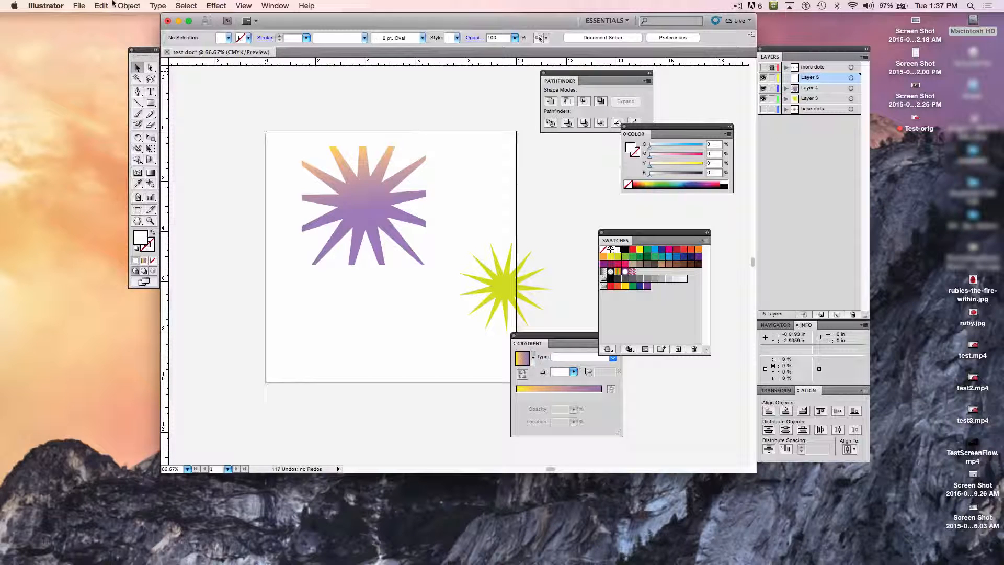
{"action": "left_click", "coordinate": [101, 5]}
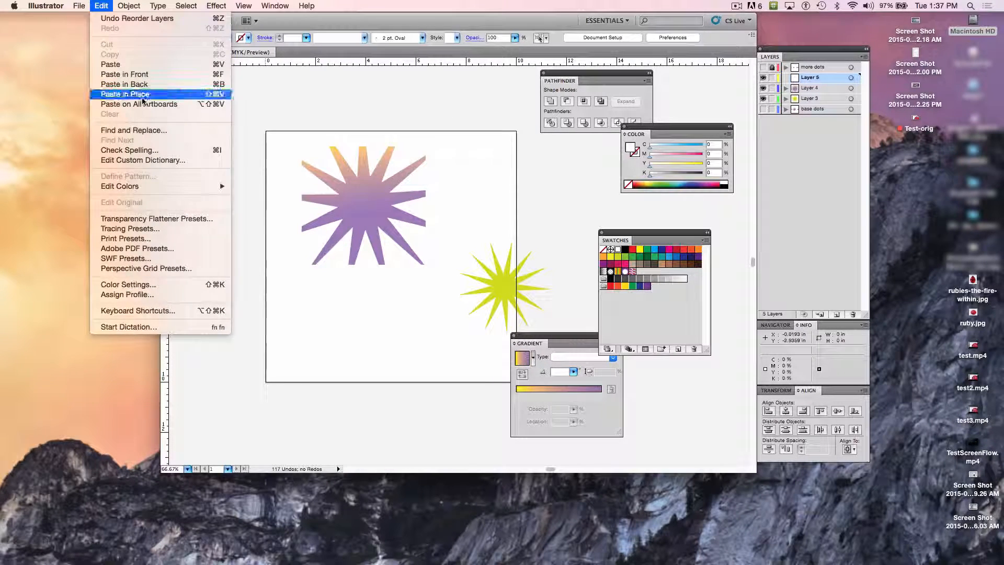
{"action": "left_click", "coordinate": [126, 95]}
{"action": "left_click", "coordinate": [227, 234]}
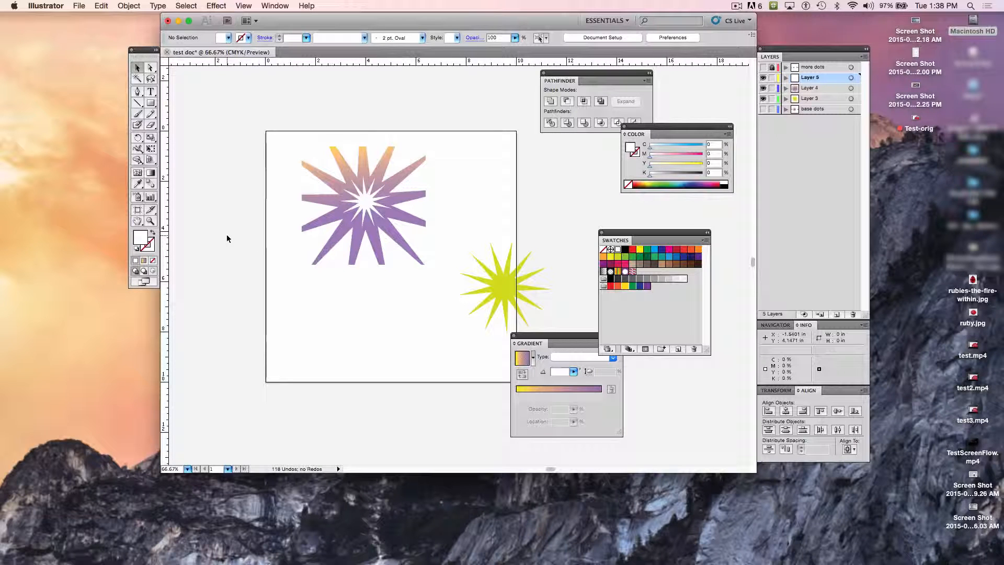
Step: Select the small white star together with the large gradient star and move the Pathfinder panel clear of the Color panel
{"action": "left_click", "coordinate": [362, 213]}
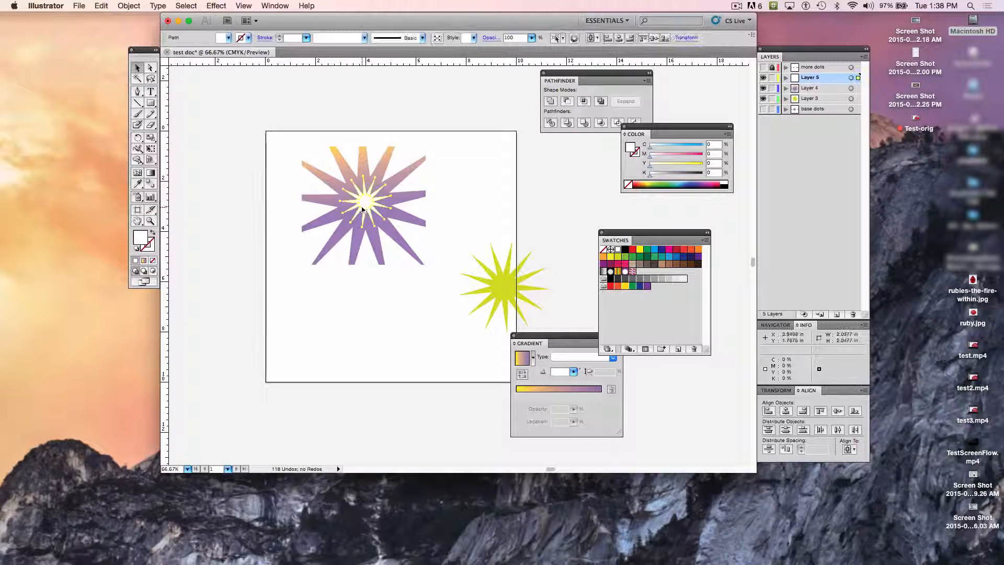
{"action": "left_click", "coordinate": [319, 199], "text": "shift"}
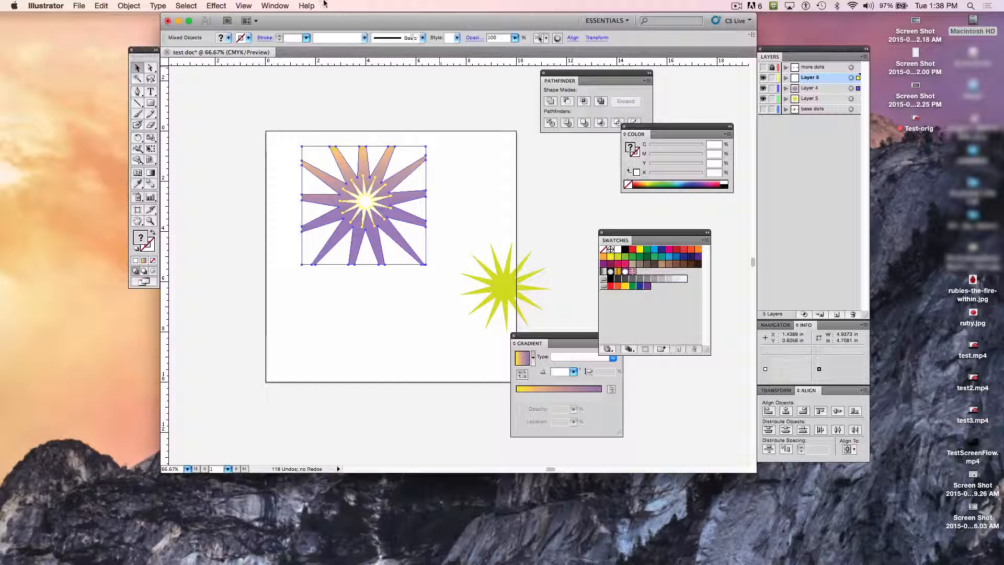
{"action": "left_click", "coordinate": [273, 6]}
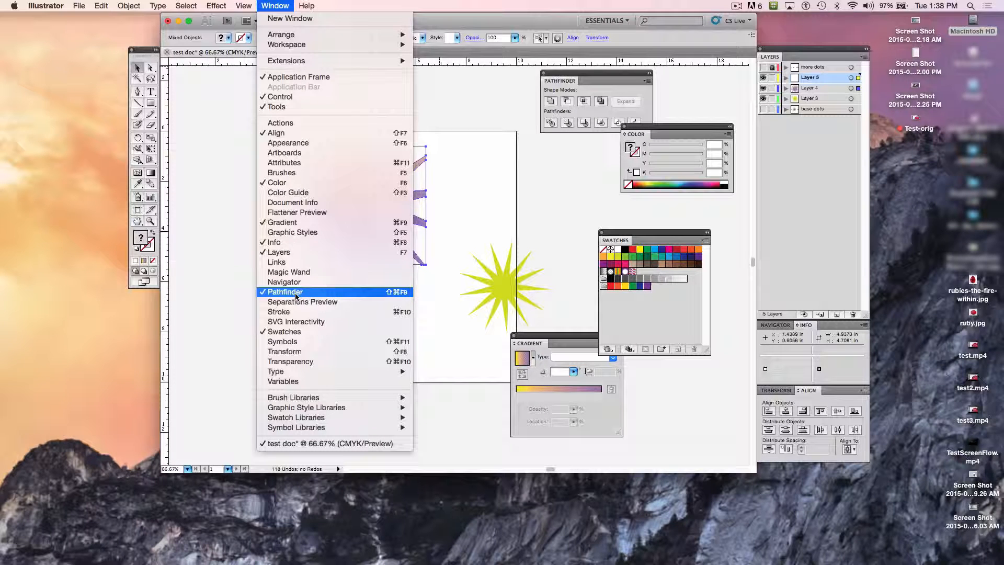
{"action": "left_click", "coordinate": [563, 222]}
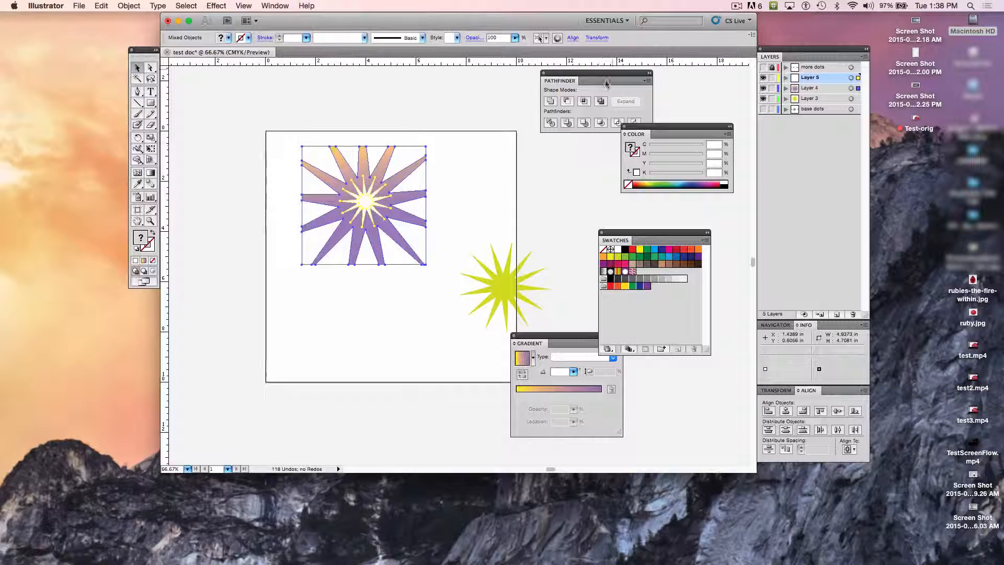
{"action": "left_click_drag", "start_coordinate": [599, 75], "coordinate": [572, 72]}
Step: Try Minus Front and Crop on the two selected stars, undoing each result
{"action": "left_click", "coordinate": [541, 100]}
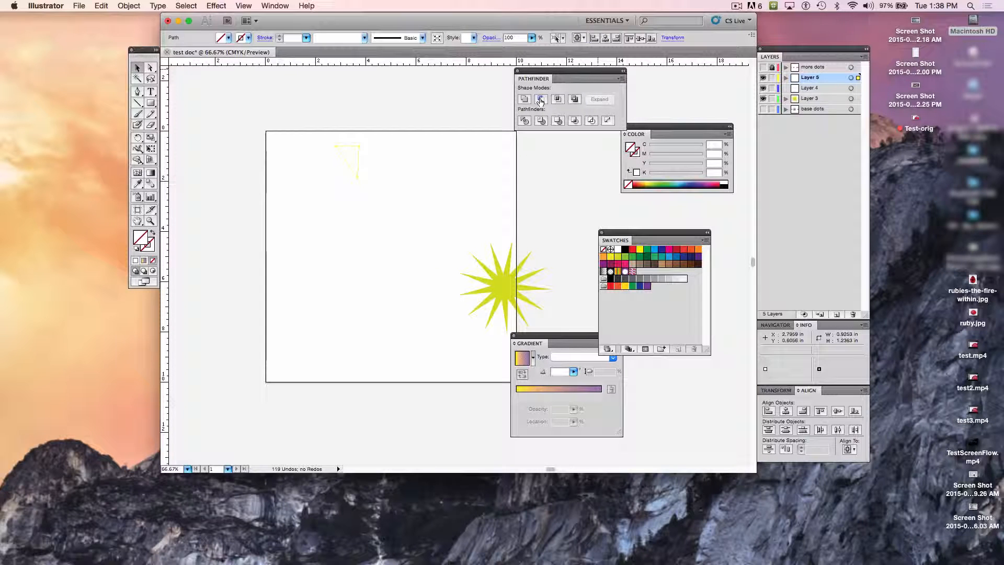
{"action": "key", "text": "super+z"}
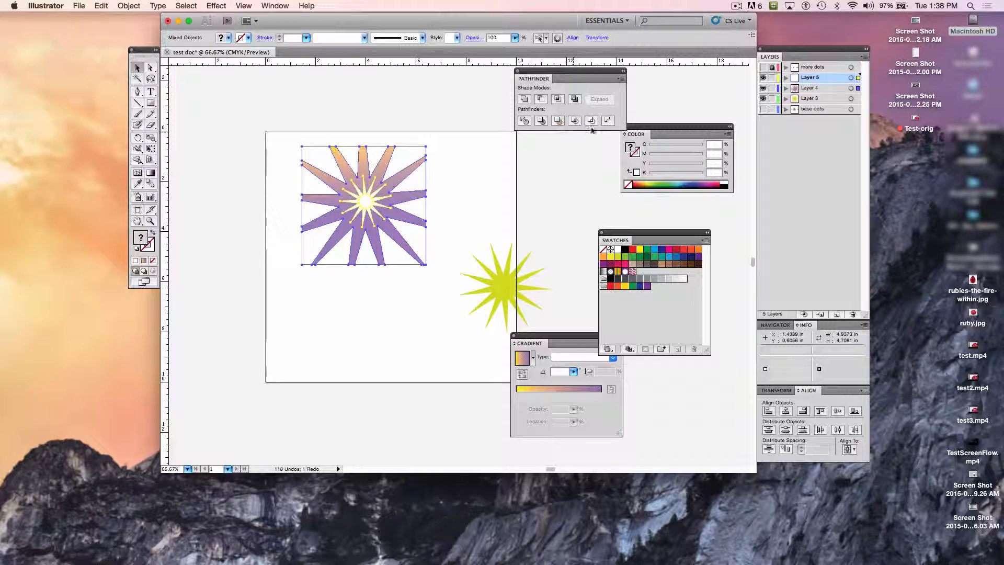
{"action": "left_click", "coordinate": [575, 123]}
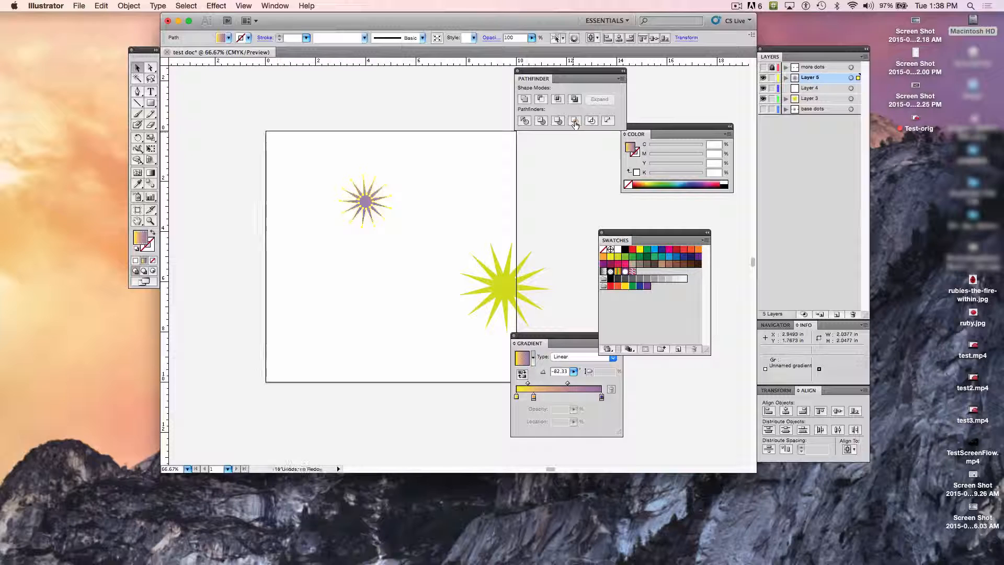
{"action": "key", "text": "super+z"}
Step: Combine the white and gradient stars with Pathfinder's Merge, and delete the yellow-green star at the artboard's edge
{"action": "left_click", "coordinate": [557, 121]}
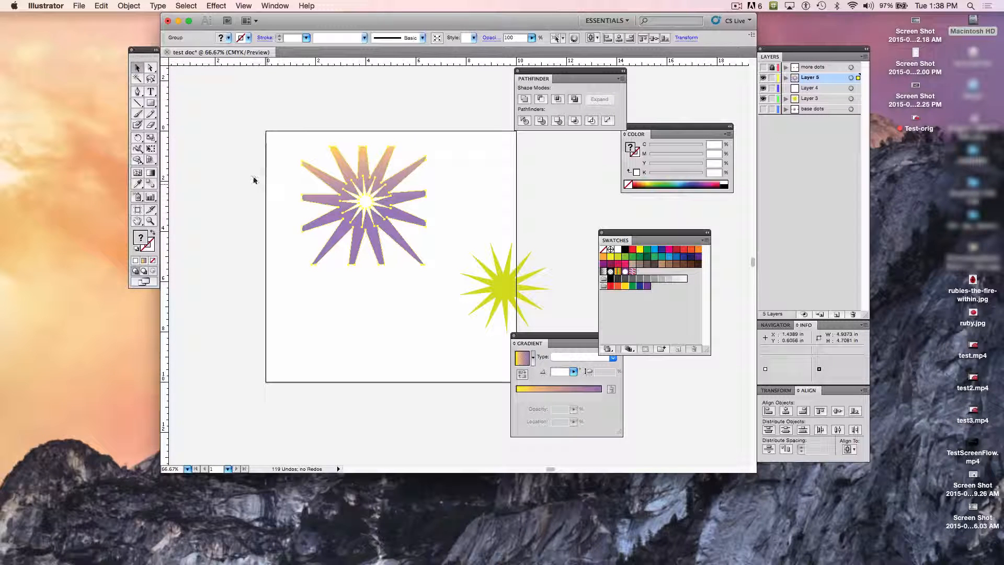
{"action": "left_click", "coordinate": [257, 154]}
{"action": "left_click", "coordinate": [349, 168]}
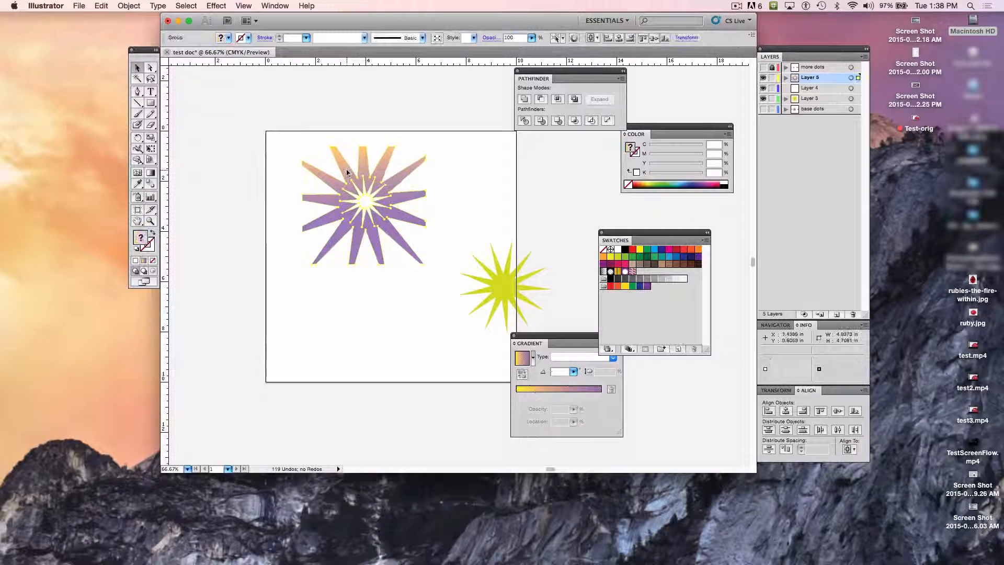
{"action": "left_click", "coordinate": [231, 183]}
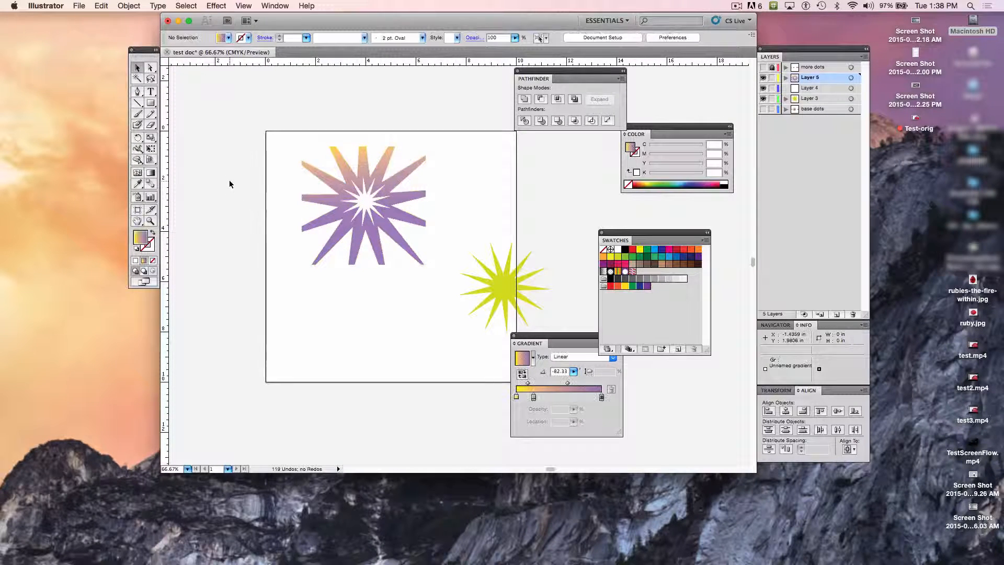
{"action": "left_click", "coordinate": [513, 277]}
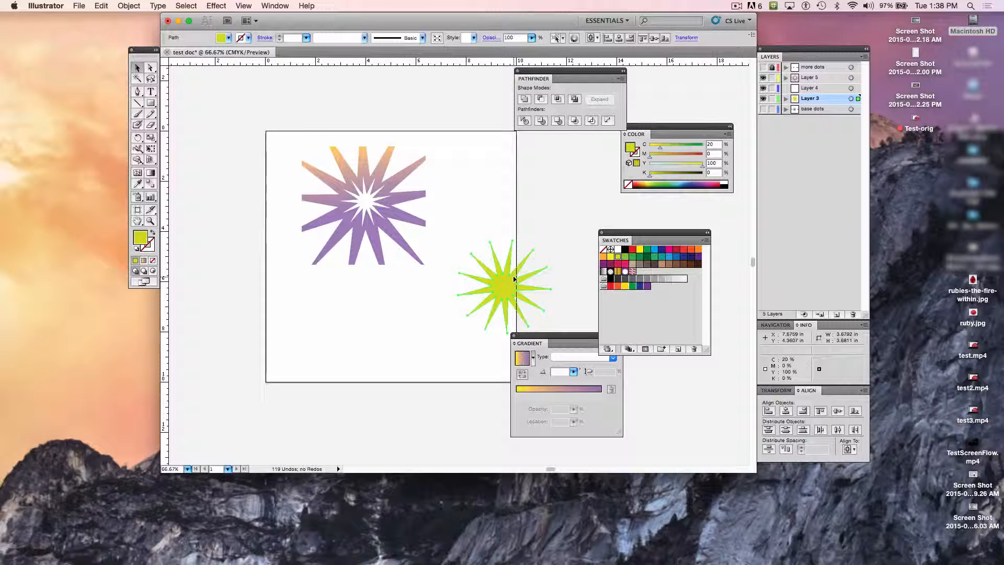
{"action": "key", "text": "Delete"}
Step: Enlarge the merged star group with Free Transform to about 10.4 by 9.9 in and position it to cover the artboard
{"action": "left_click_drag", "start_coordinate": [287, 97], "coordinate": [425, 263]}
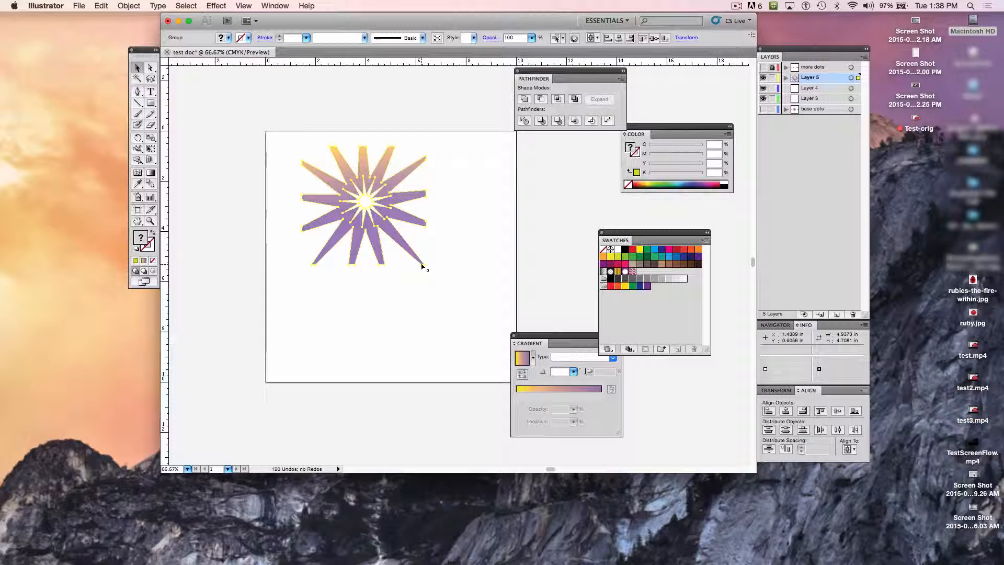
{"action": "left_click", "coordinate": [152, 149]}
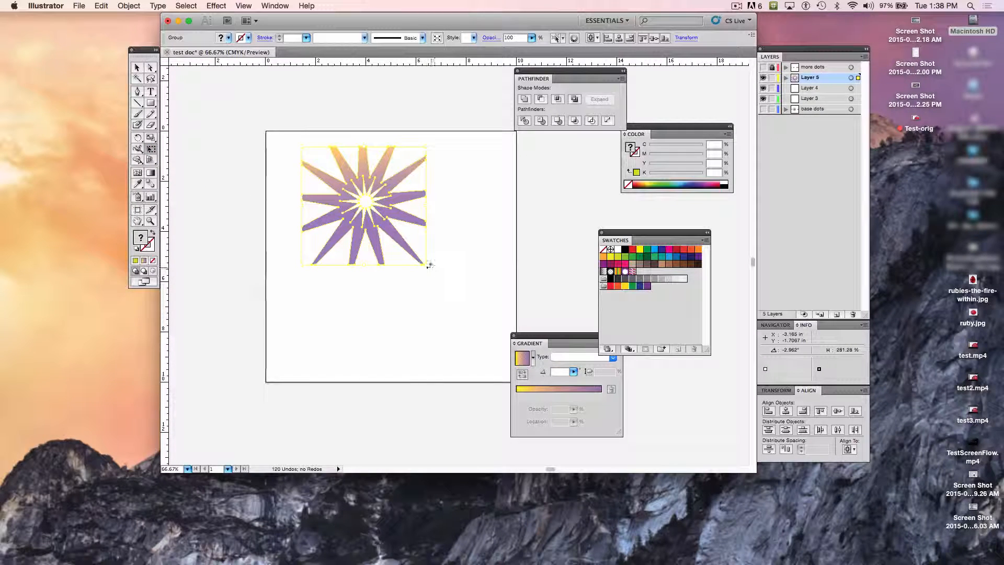
{"action": "left_click_drag", "start_coordinate": [426, 265], "coordinate": [521, 357]}
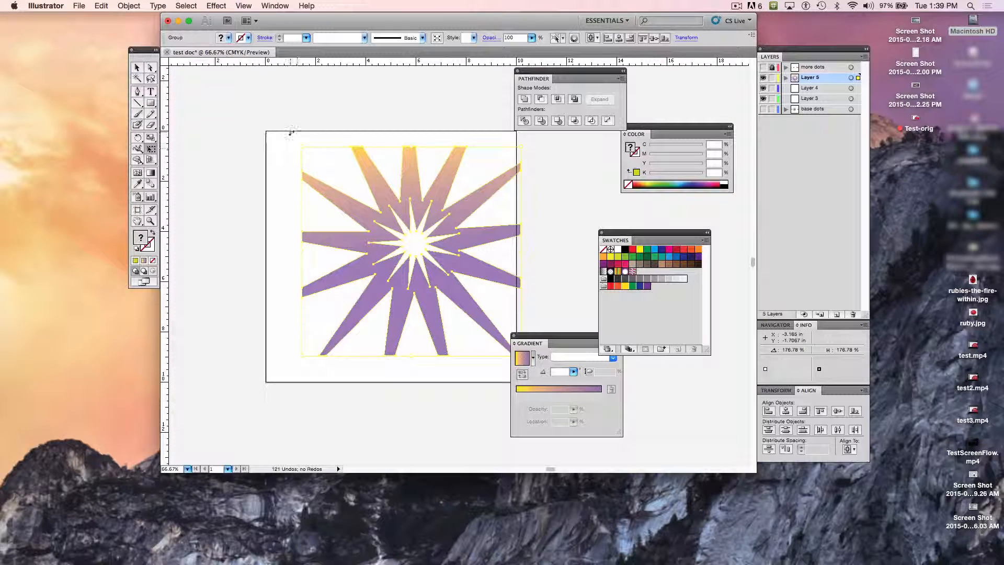
{"action": "left_click", "coordinate": [303, 145]}
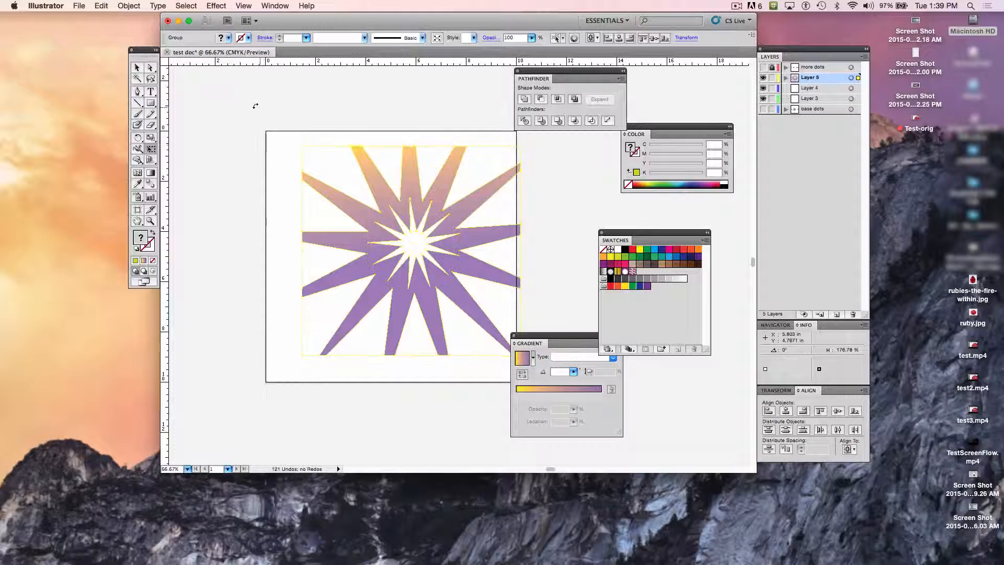
{"action": "left_click_drag", "start_coordinate": [303, 147], "coordinate": [259, 105]}
{"action": "left_click_drag", "start_coordinate": [364, 178], "coordinate": [344, 191]}
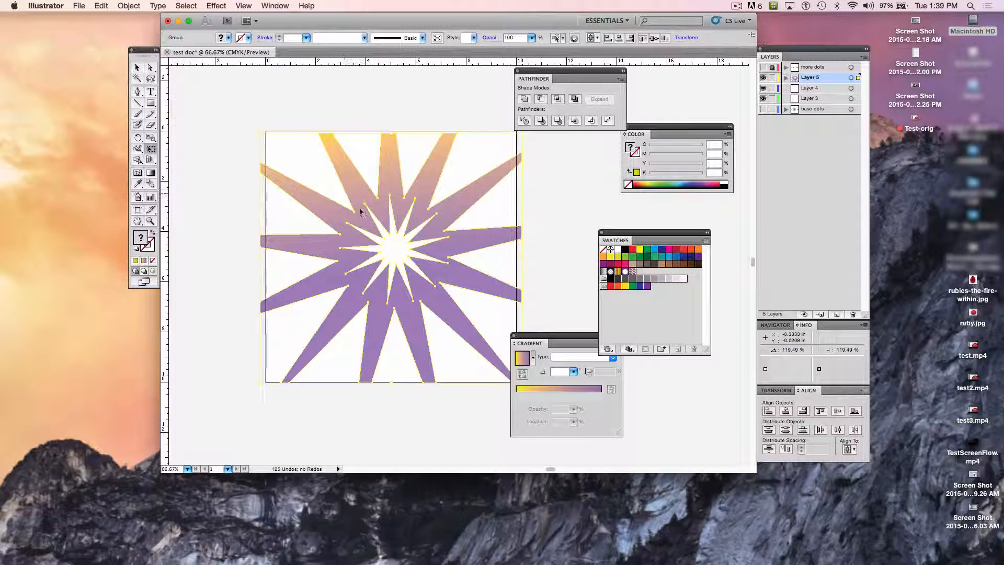
Step: Move the Gradient panel clear of the artwork, leave Free Transform, and reselect the enlarged star group
{"action": "left_click_drag", "start_coordinate": [582, 340], "coordinate": [606, 409]}
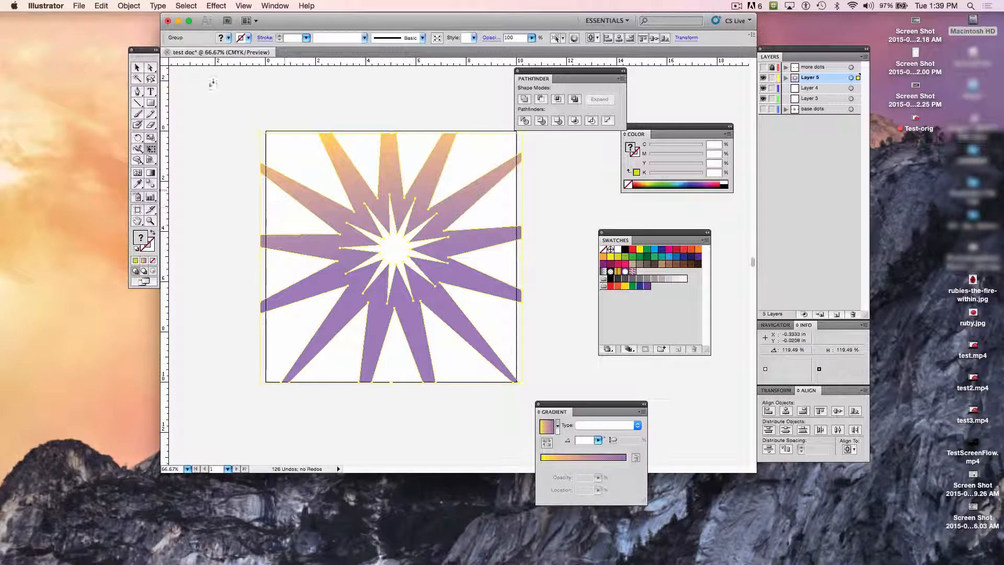
{"action": "left_click", "coordinate": [137, 67]}
{"action": "left_click", "coordinate": [199, 201]}
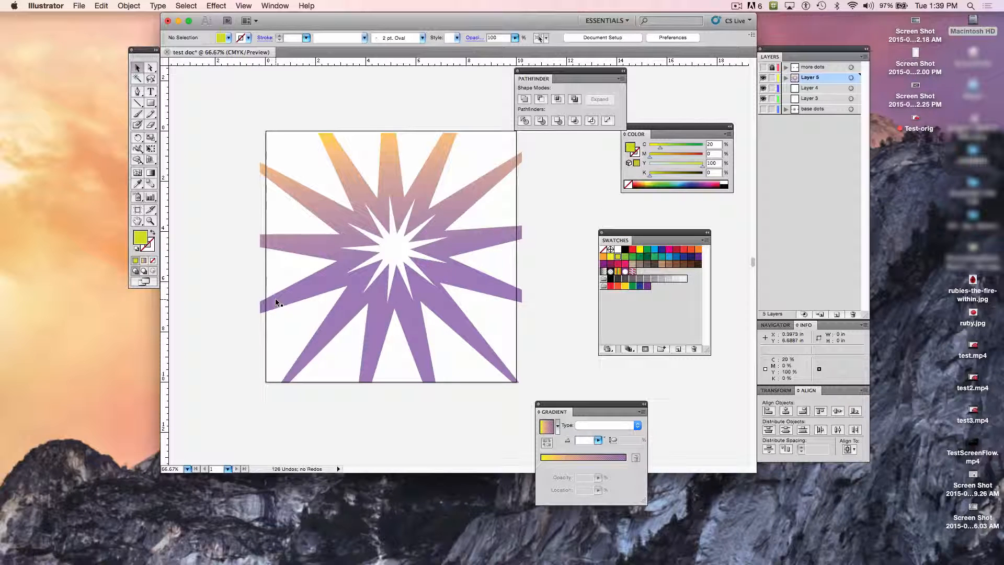
{"action": "left_click", "coordinate": [322, 212]}
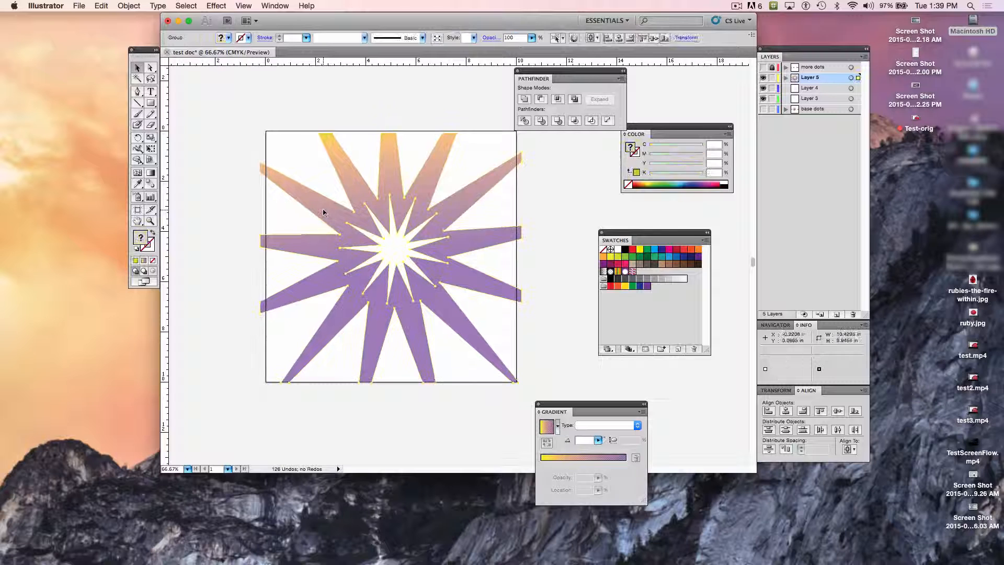
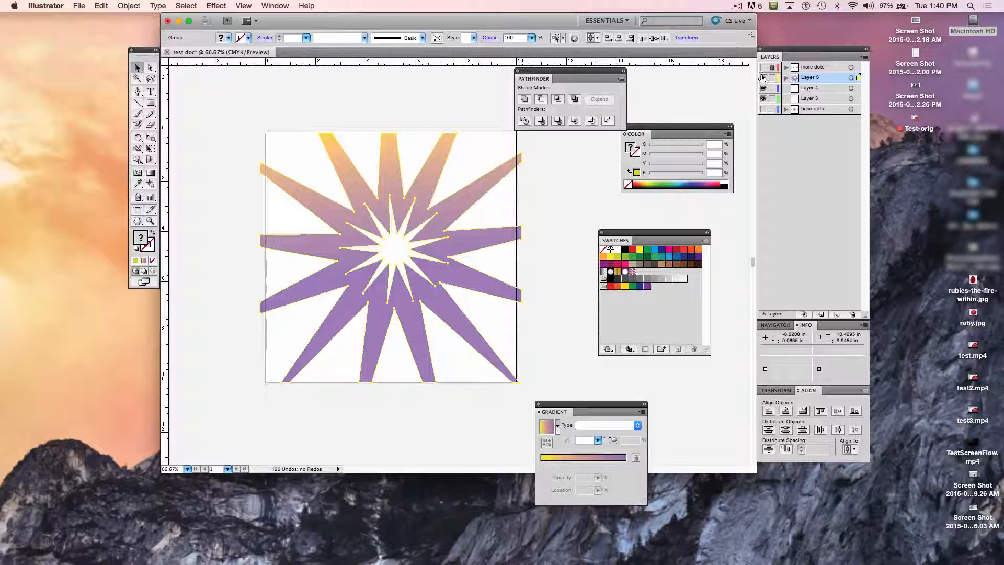
Step: Hide Layer 5, Layer 4, Layer 3 and the base dots layer, and add a new layer in Preview mode
{"action": "left_click_drag", "start_coordinate": [763, 78], "coordinate": [763, 102]}
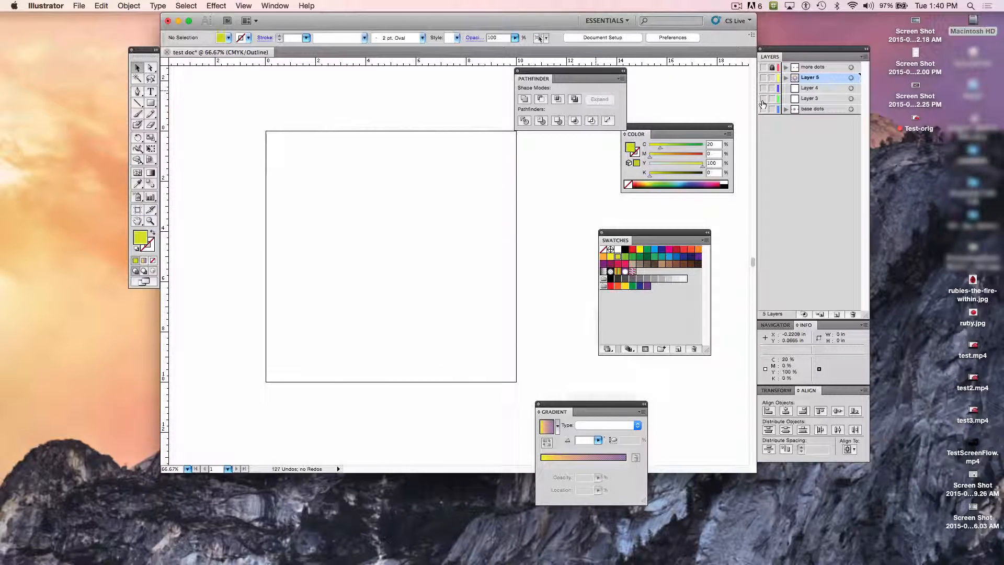
{"action": "left_click", "coordinate": [837, 314]}
{"action": "key", "text": "super+y"}
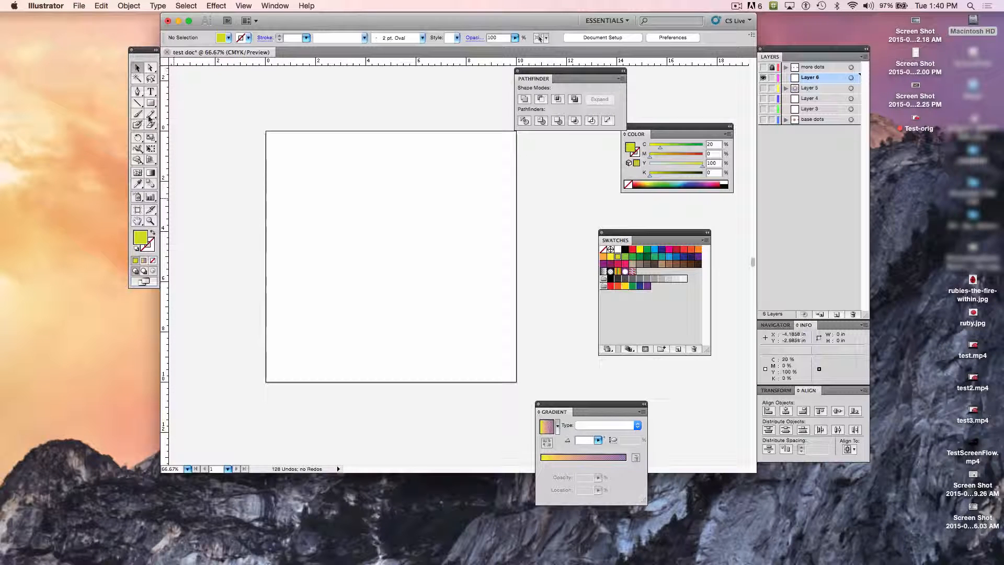
Step: Add the point text "RASTER" in the upper part of the artboard on the new layer
{"action": "left_click", "coordinate": [151, 93]}
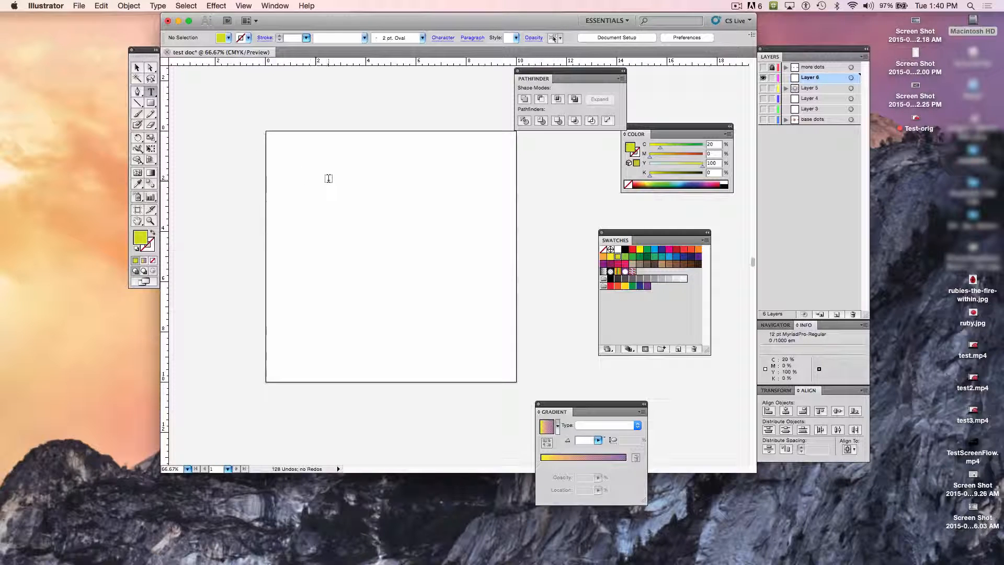
{"action": "left_click", "coordinate": [291, 180]}
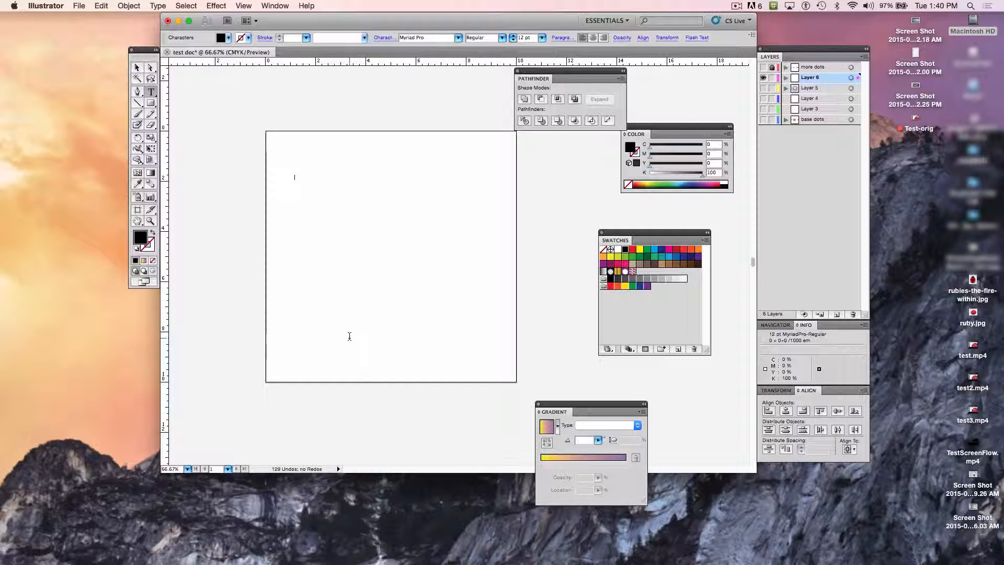
{"action": "type", "text": "RASTER"}
Step: Set the font size of the whole word RASTER to 159 pt
{"action": "key", "text": "super+a"}
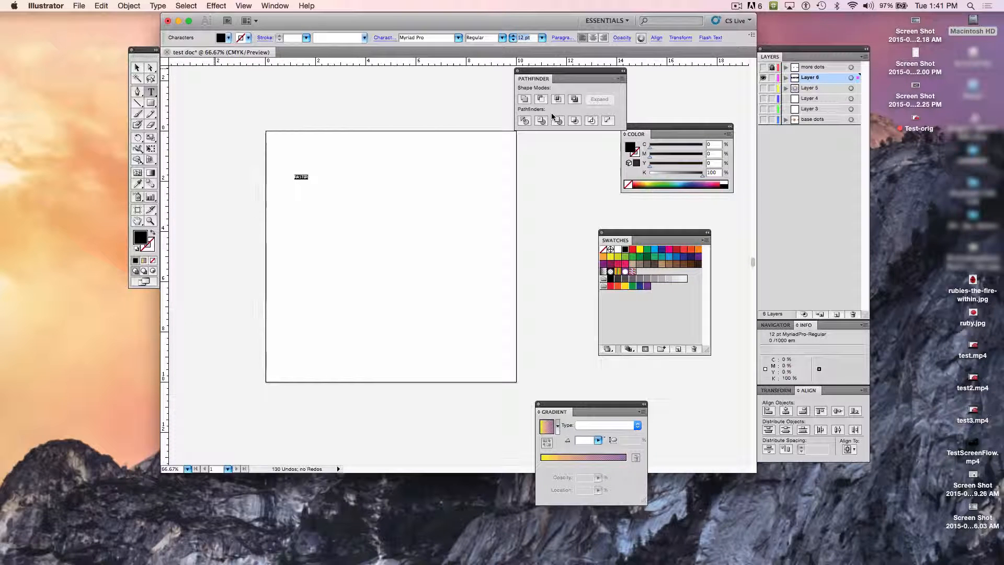
{"action": "key", "text": "Return"}
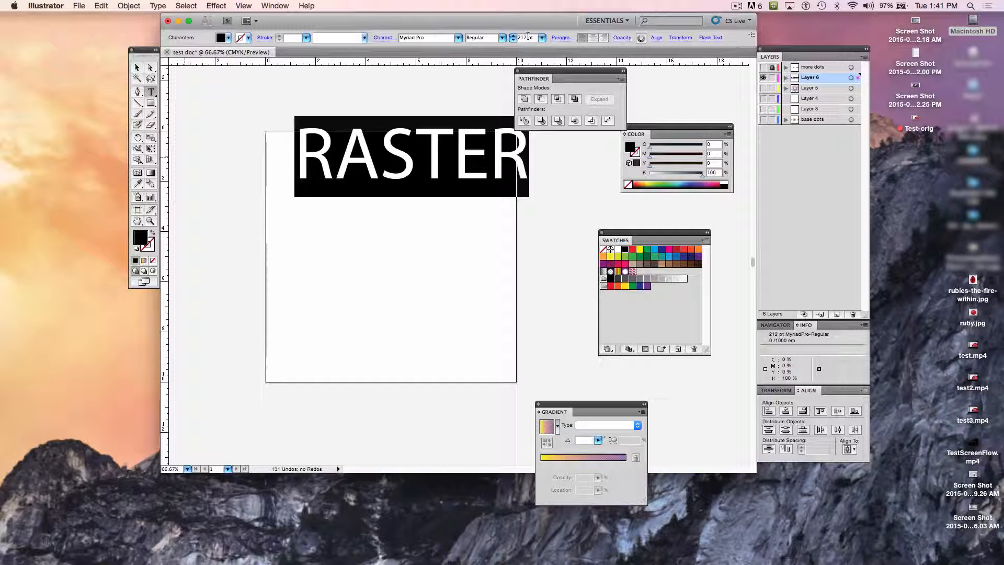
{"action": "type", "text": "1"}
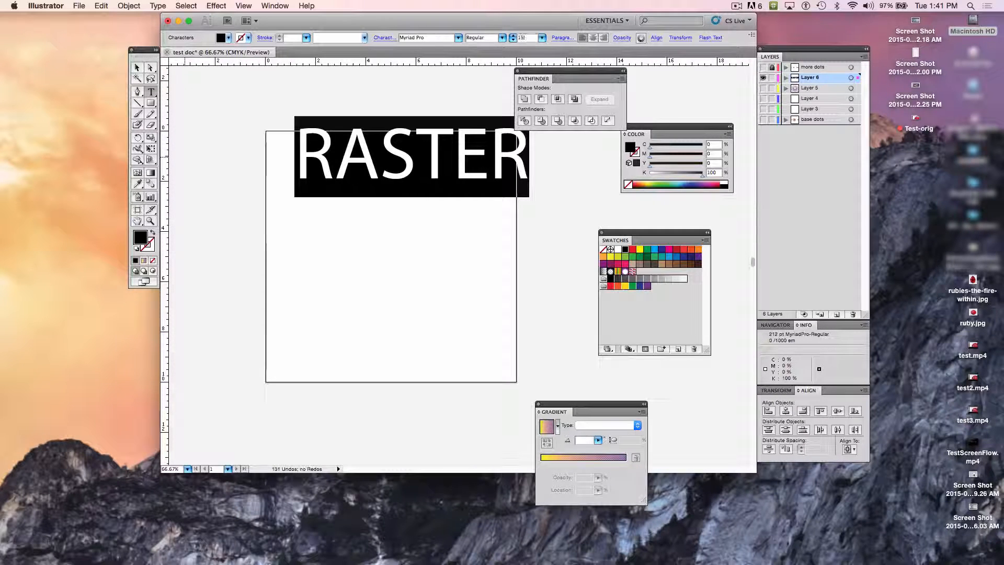
{"action": "type", "text": "59"}
{"action": "key", "text": "Return"}
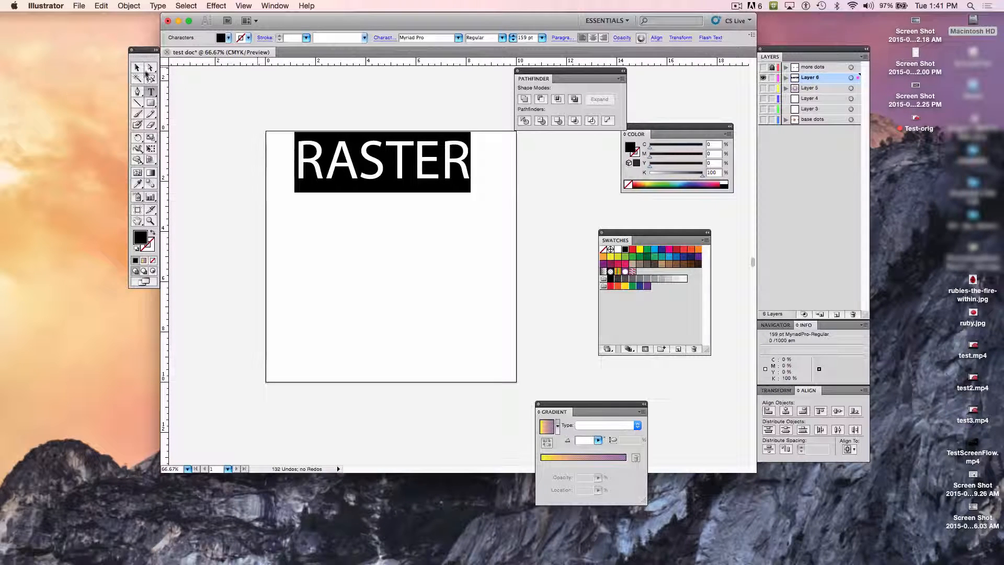
Step: Move the RASTER text down within the artboard's upper part, to about X 1.63 in, Y 1.45 in
{"action": "left_click", "coordinate": [138, 67]}
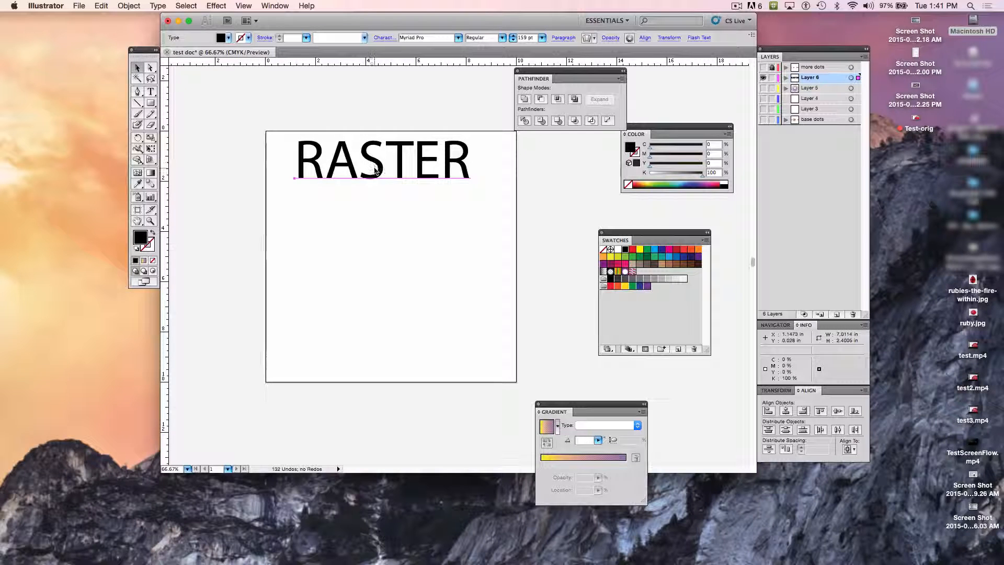
{"action": "left_click_drag", "start_coordinate": [374, 169], "coordinate": [378, 198]}
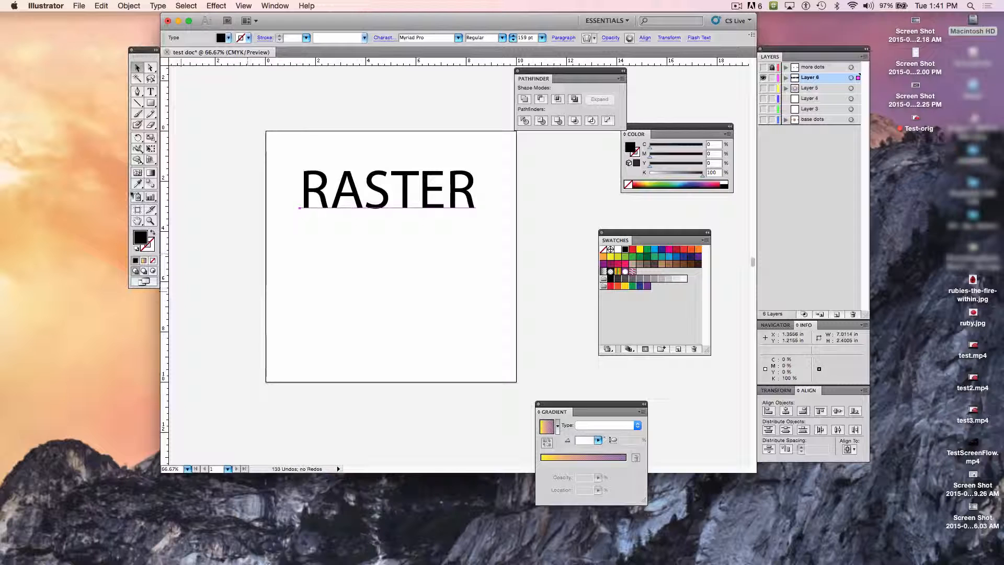
{"action": "left_click", "coordinate": [150, 220]}
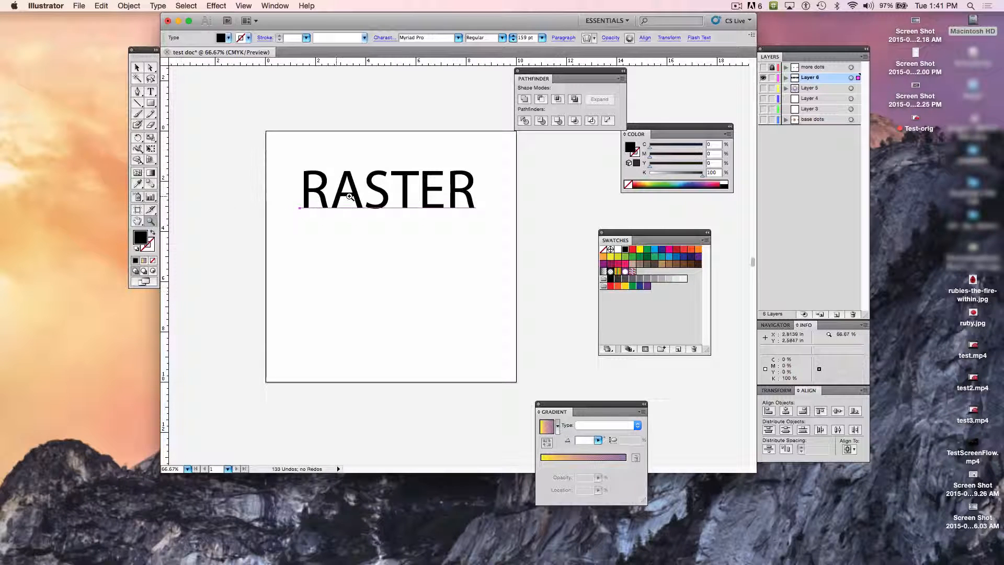
{"action": "left_click_drag", "start_coordinate": [349, 196], "coordinate": [489, 319]}
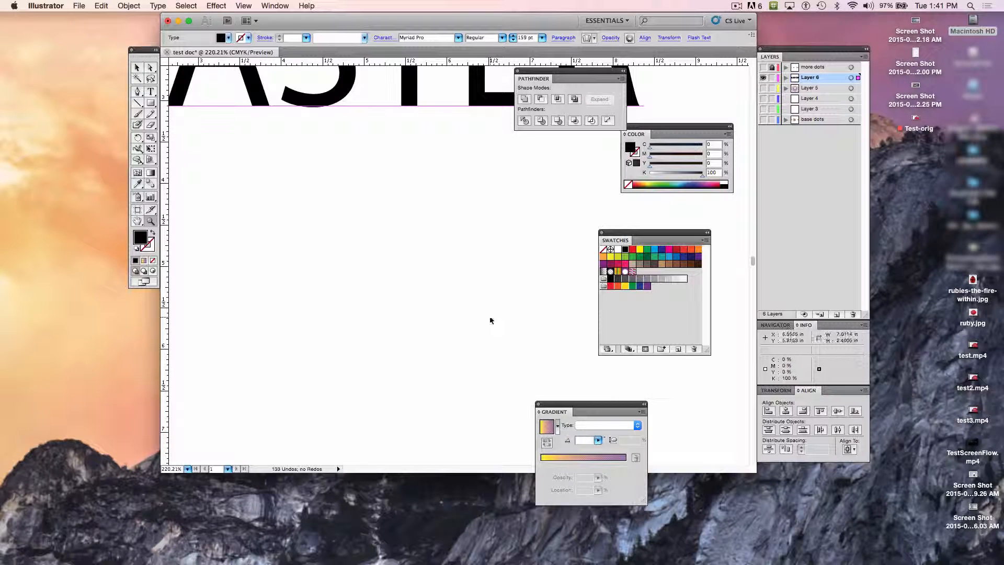
{"action": "key", "text": "super+1"}
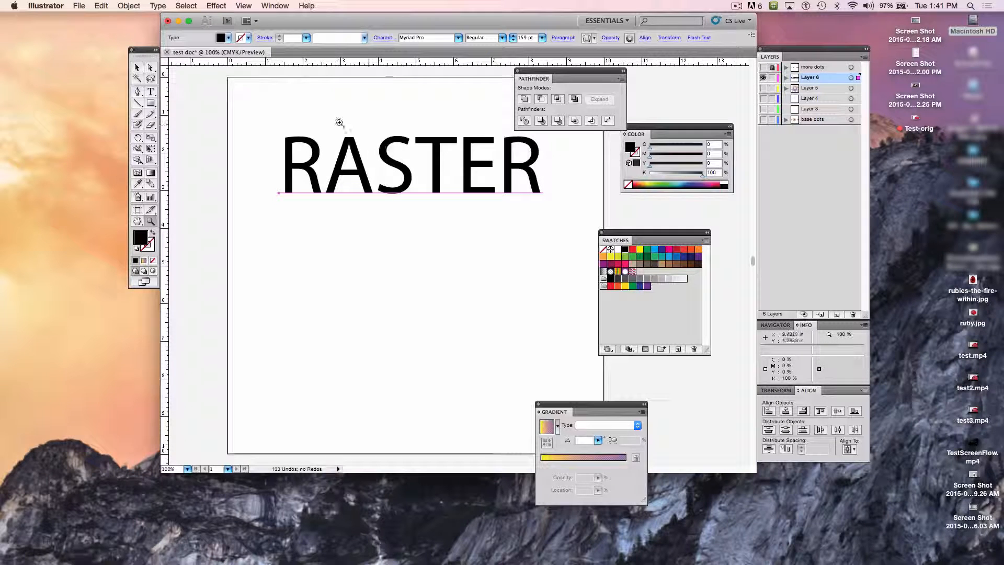
{"action": "left_click", "coordinate": [137, 67]}
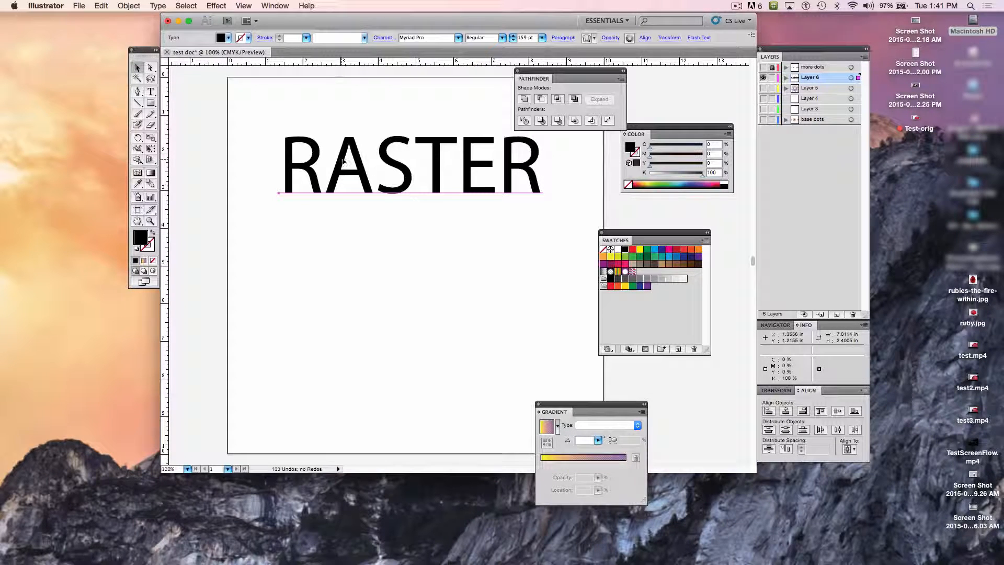
{"action": "mouse_move", "coordinate": [388, 189]}
{"action": "left_mouse_down"}
{"action": "mouse_move", "coordinate": [389, 219]}
{"action": "mouse_move", "coordinate": [397, 195]}
{"action": "left_mouse_up"}
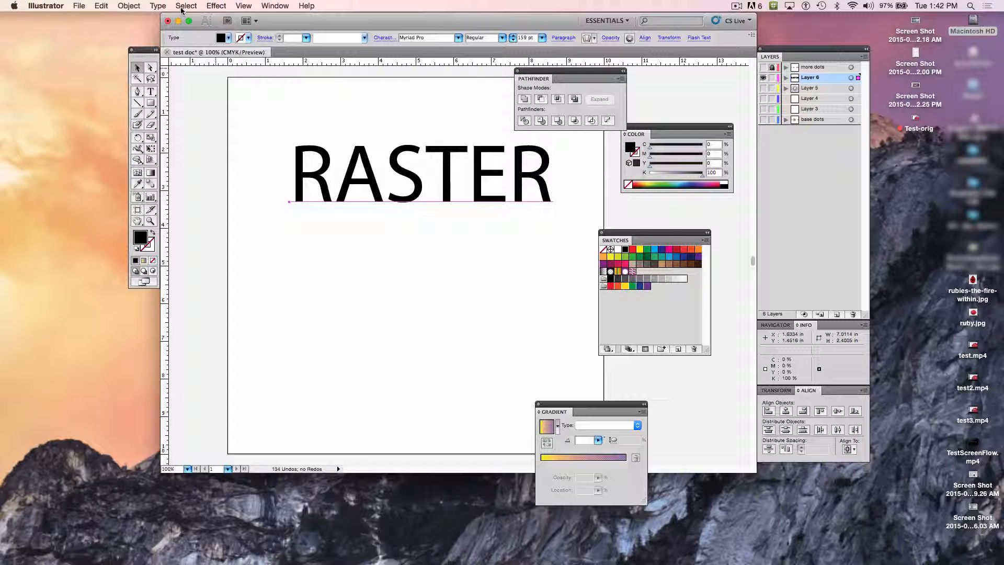
Step: Rasterize the RASTER text in CMYK at Screen (72 ppi) with a white background and Type Optimized (Hinted) anti-aliasing
{"action": "left_click", "coordinate": [134, 8]}
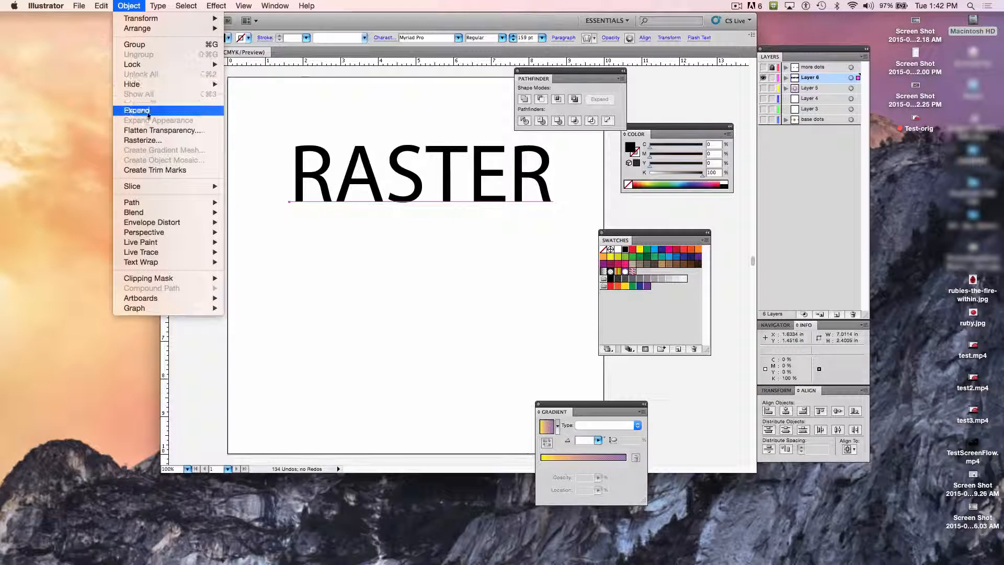
{"action": "left_click", "coordinate": [152, 140]}
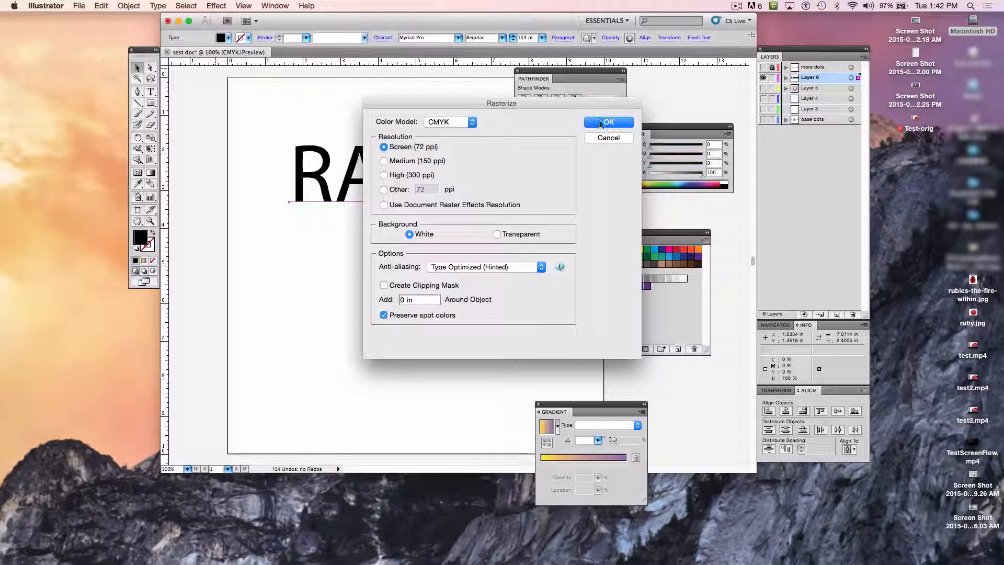
{"action": "left_click", "coordinate": [602, 122]}
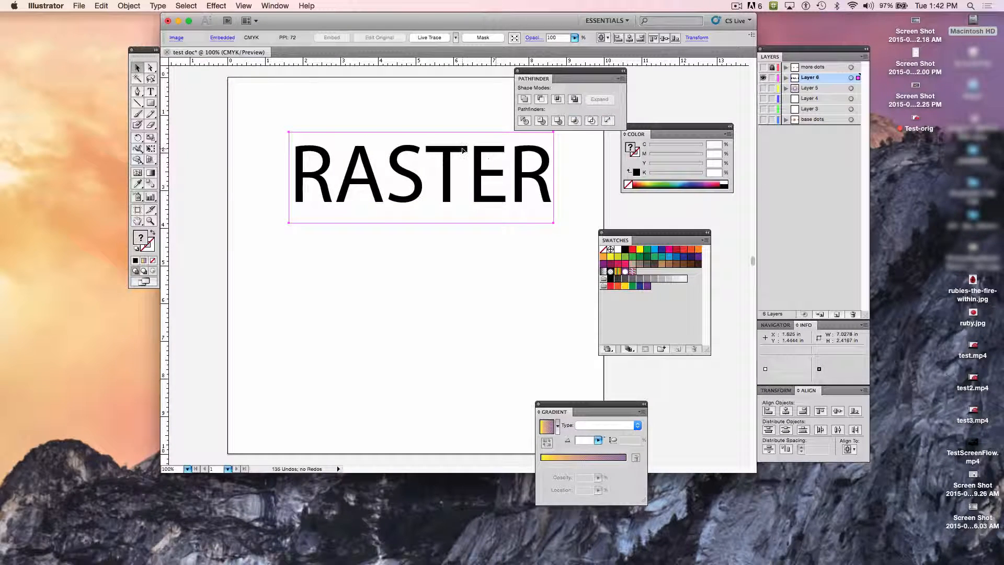
Step: Examine the letter edges of the rasterized word at 400% magnification, and return to the 100% view
{"action": "key", "text": "super+equal"}
{"action": "key", "text": "super+equal"}
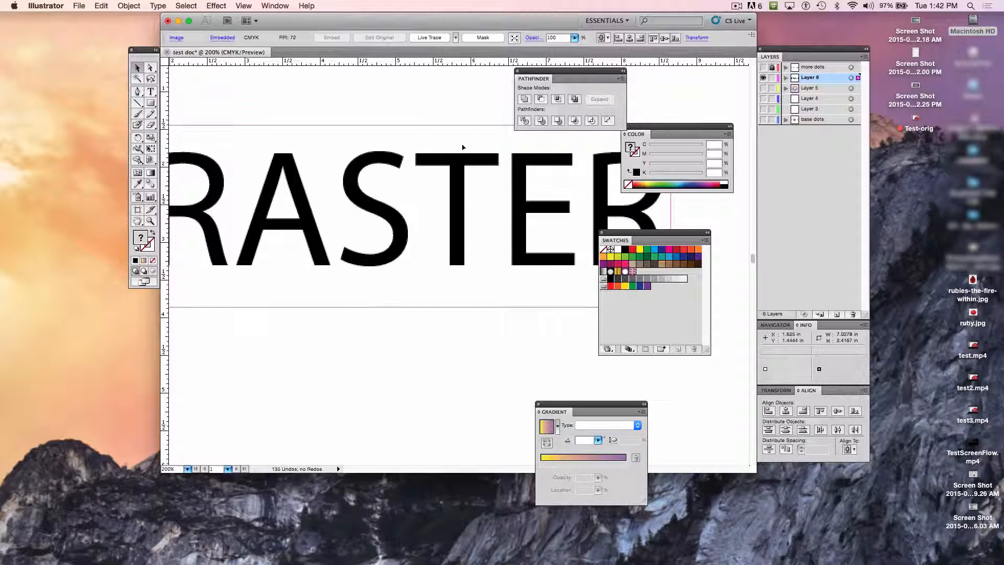
{"action": "key", "text": "super+equal"}
{"action": "key", "text": "super+equal"}
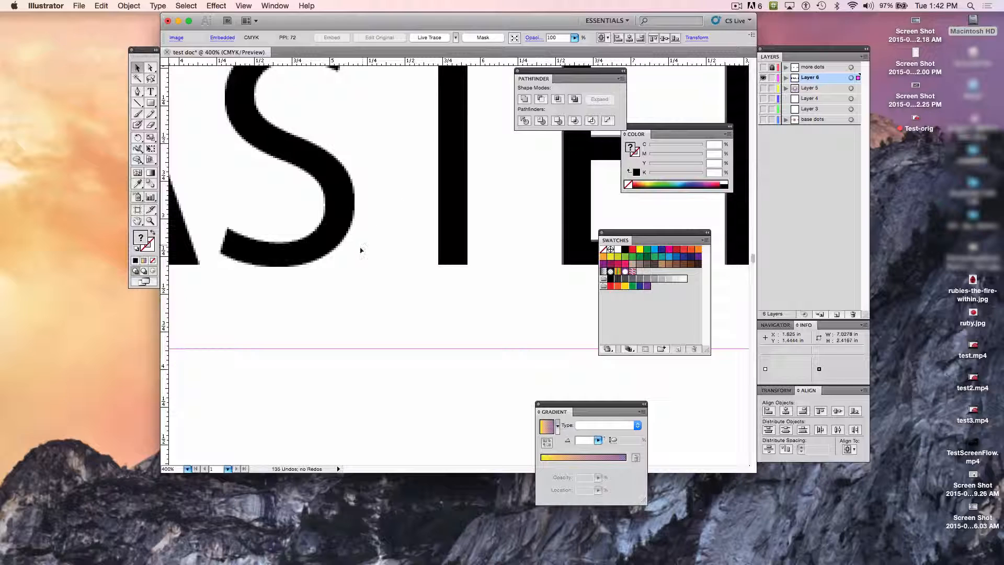
{"action": "left_click", "coordinate": [361, 417]}
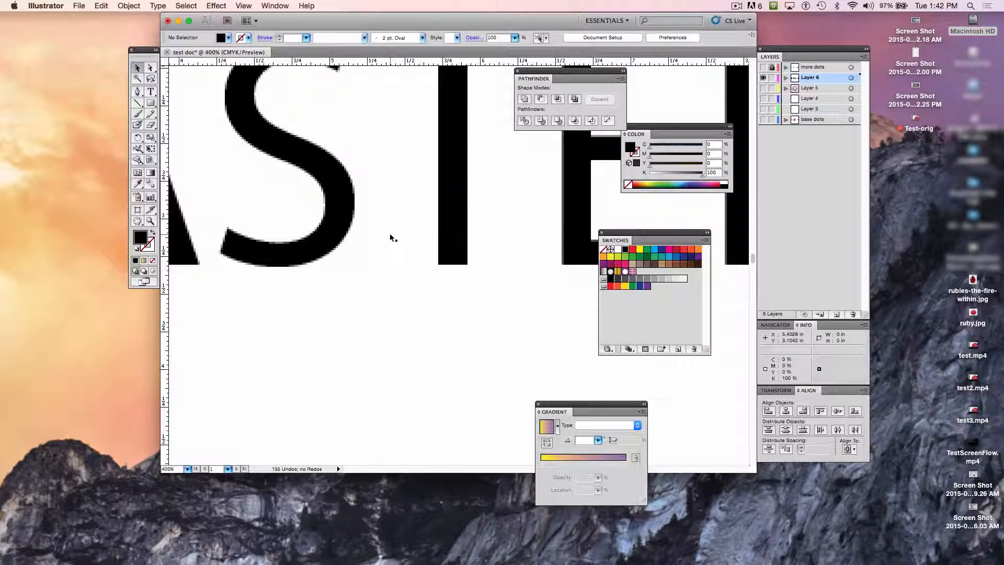
{"action": "key", "text": "super+minus"}
{"action": "key", "text": "super+minus"}
{"action": "key", "text": "super+minus"}
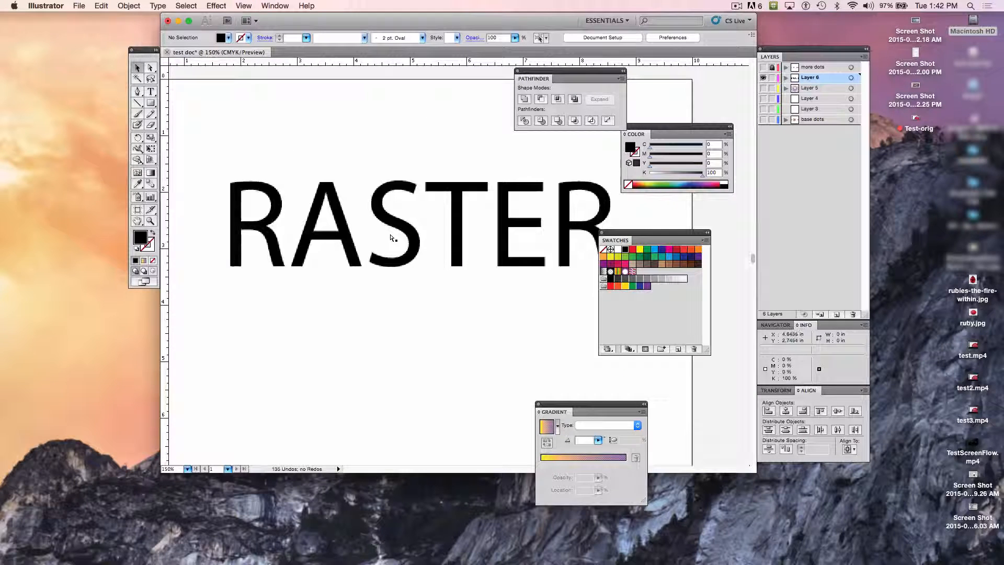
{"action": "key", "text": "super+minus"}
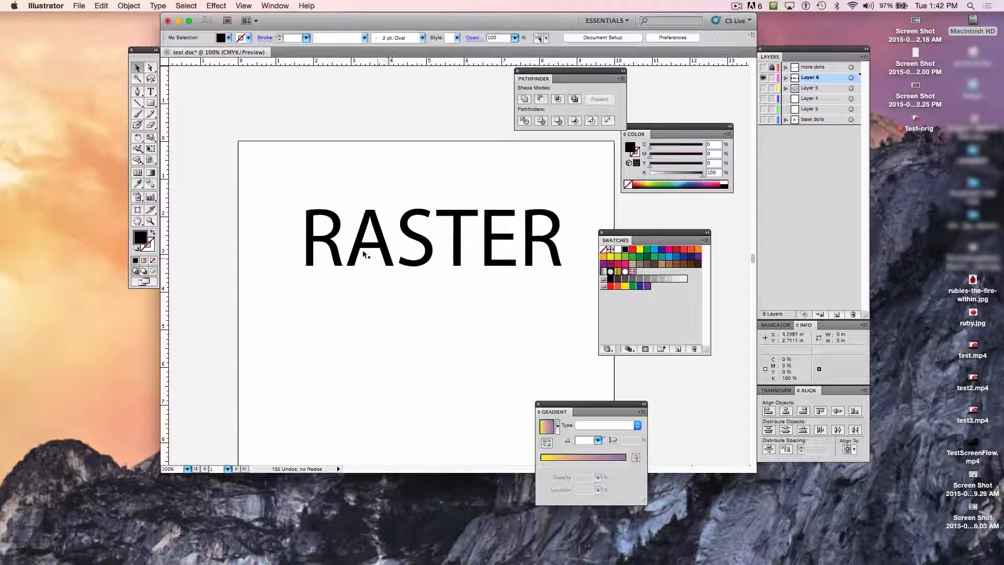
Step: Add the point text "VECTOR" at 159 pt below the rasterized word
{"action": "left_click", "coordinate": [150, 92]}
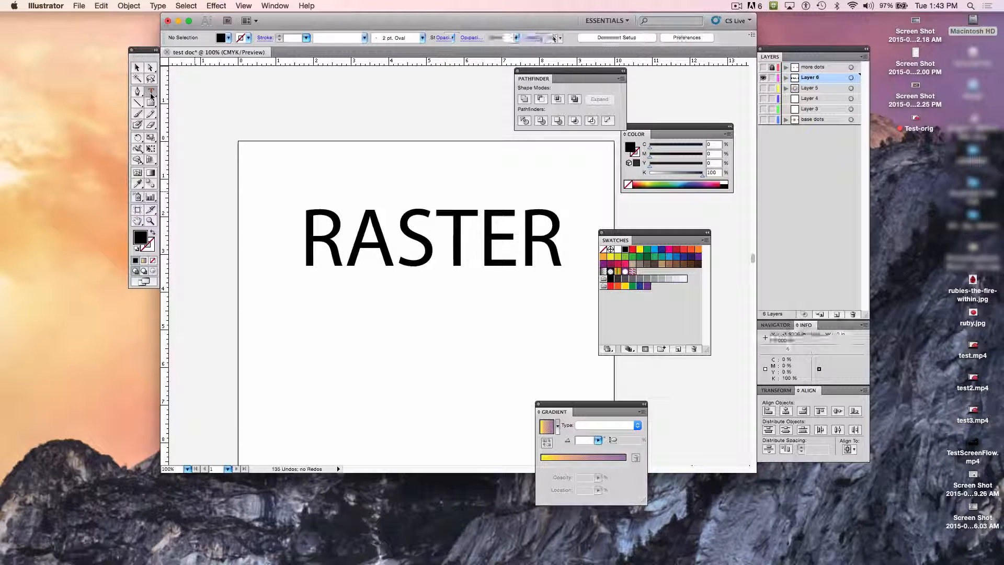
{"action": "left_click", "coordinate": [274, 369]}
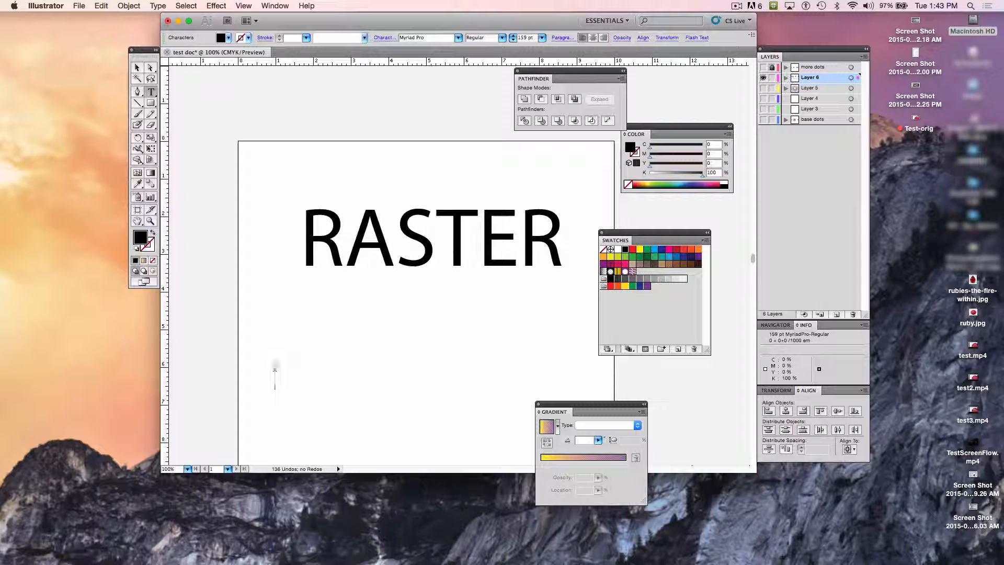
{"action": "type", "text": "VECTO"}
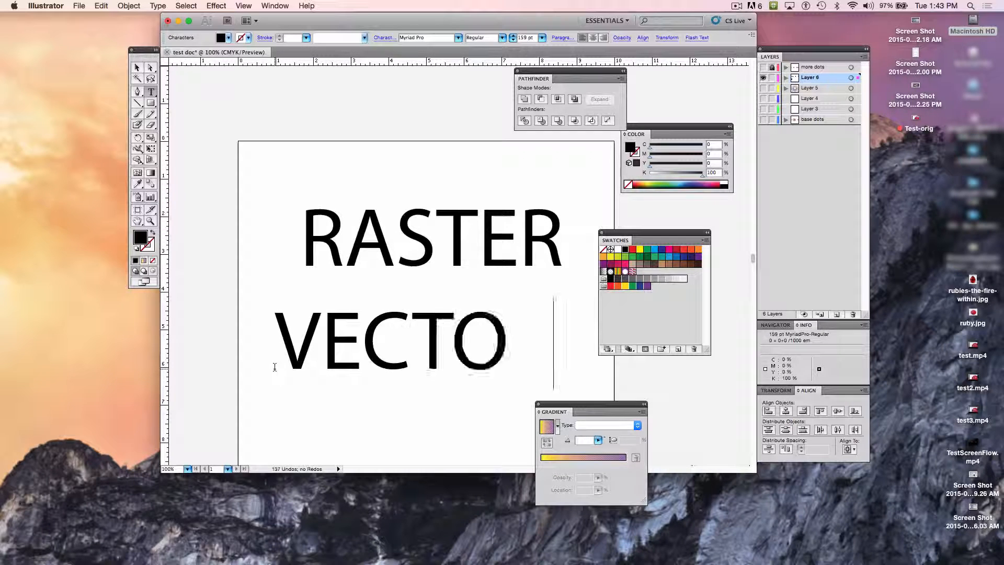
{"action": "type", "text": "RS"}
{"action": "key", "text": "BackSpace"}
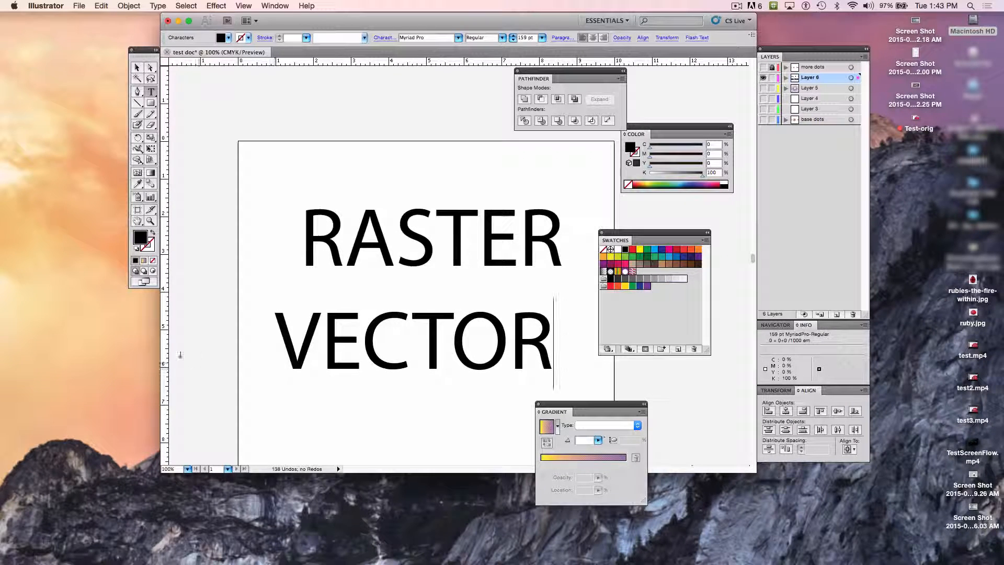
{"action": "left_click", "coordinate": [136, 68]}
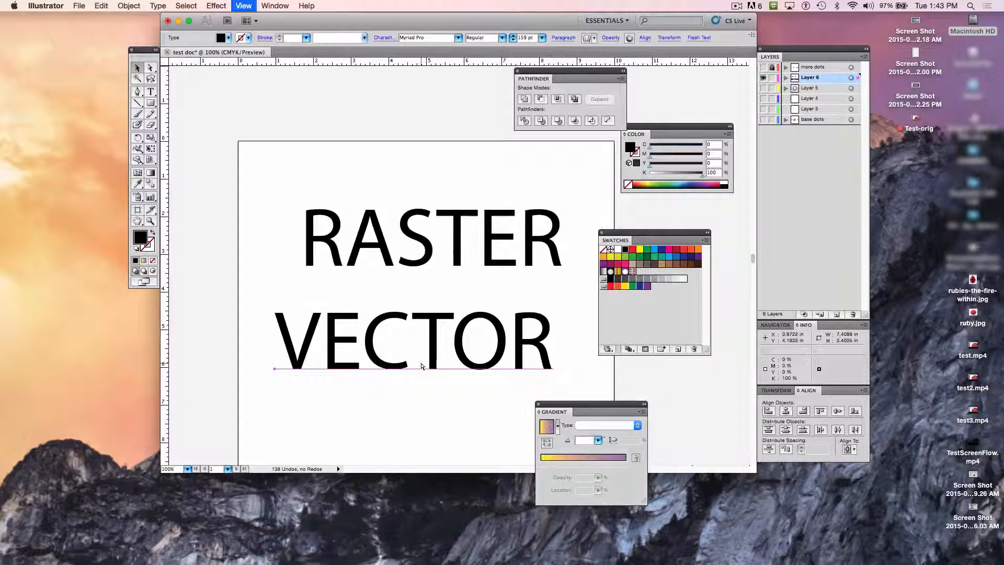
Step: Move the VECTOR text up directly beneath RASTER, to about X 0.94 in, Y 3.12 in, and compare their letter edges at 400%
{"action": "key", "text": "super+equal"}
{"action": "key", "text": "super+equal"}
{"action": "key", "text": "super+equal"}
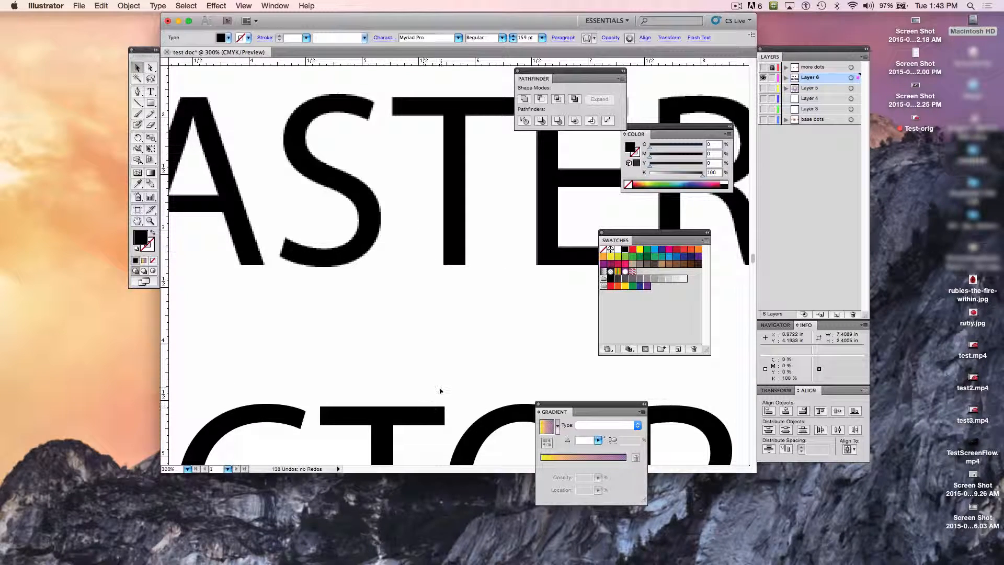
{"action": "key", "text": "super+equal"}
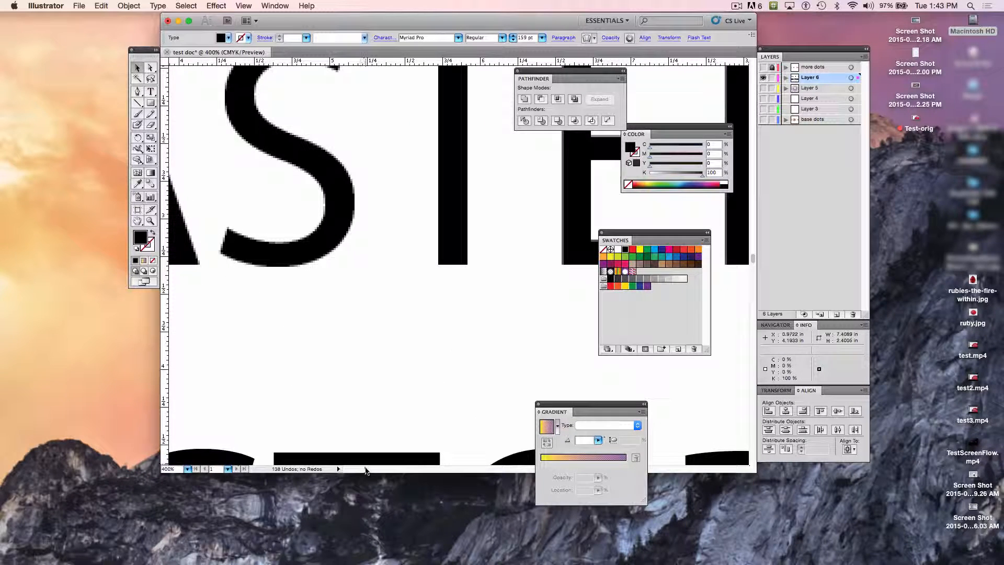
{"action": "left_click_drag", "start_coordinate": [364, 463], "coordinate": [359, 297]}
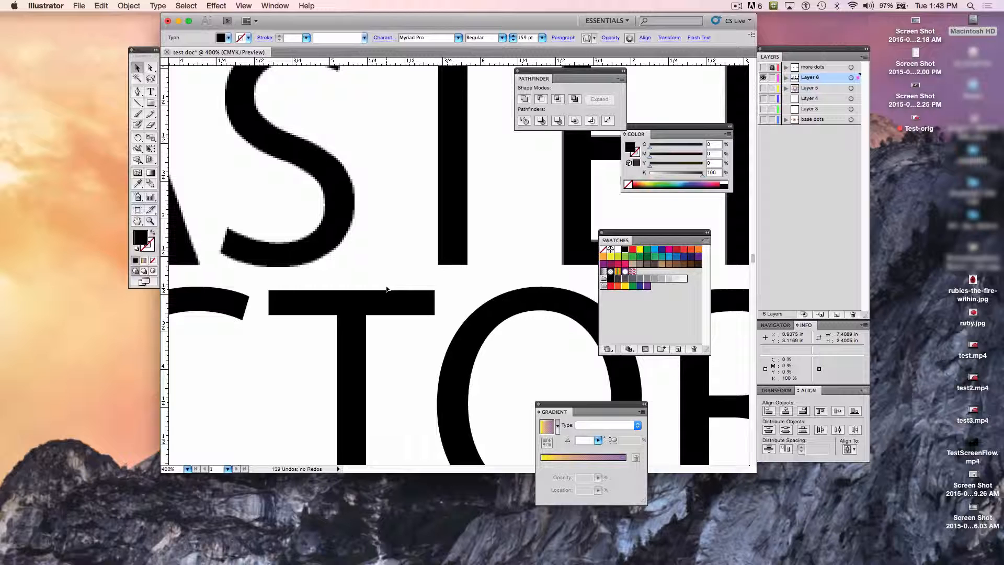
{"action": "key", "text": "super+minus"}
{"action": "key", "text": "super+minus"}
{"action": "key", "text": "super+minus"}
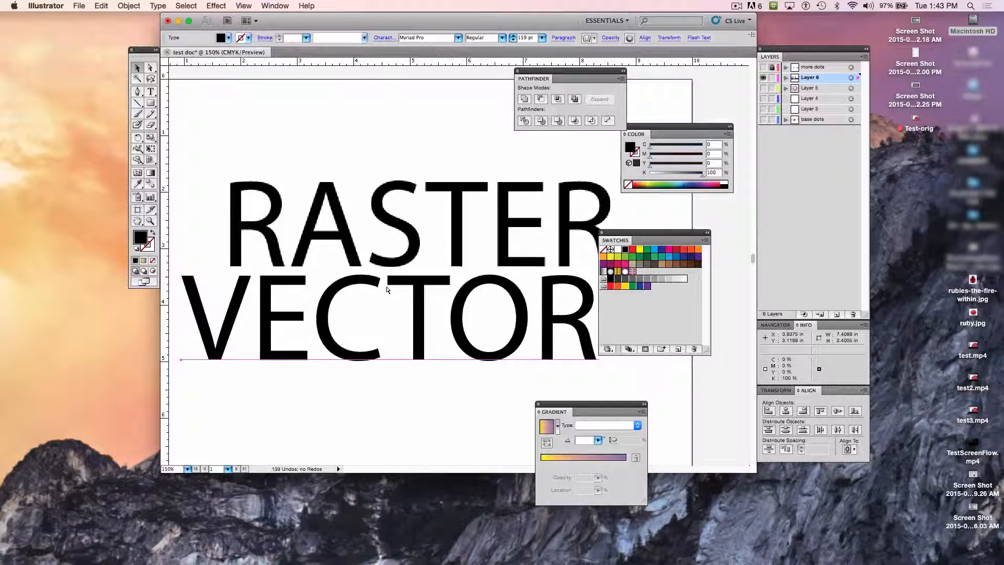
{"action": "key", "text": "super+minus"}
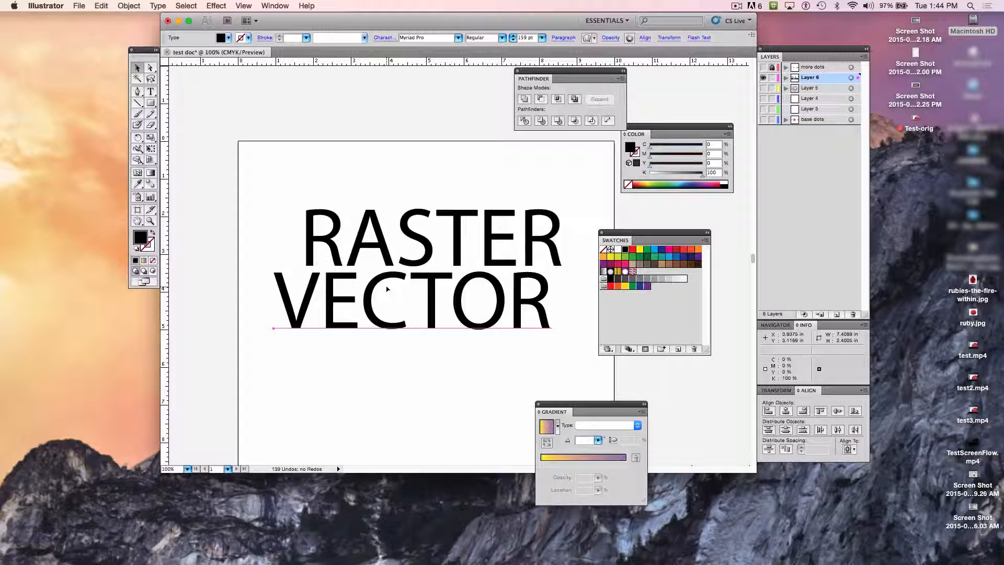
{"action": "left_click", "coordinate": [78, 5]}
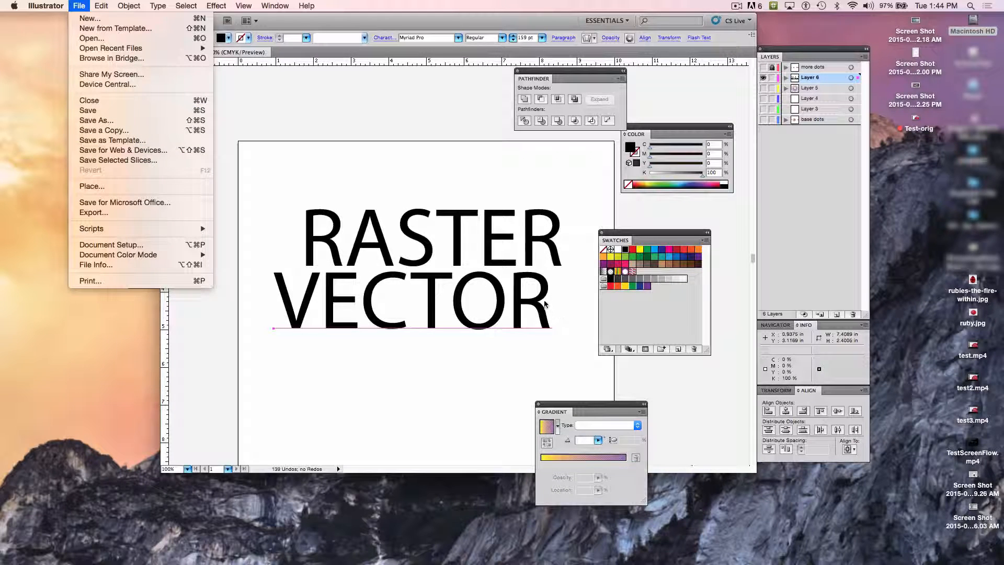
{"action": "left_click", "coordinate": [573, 228]}
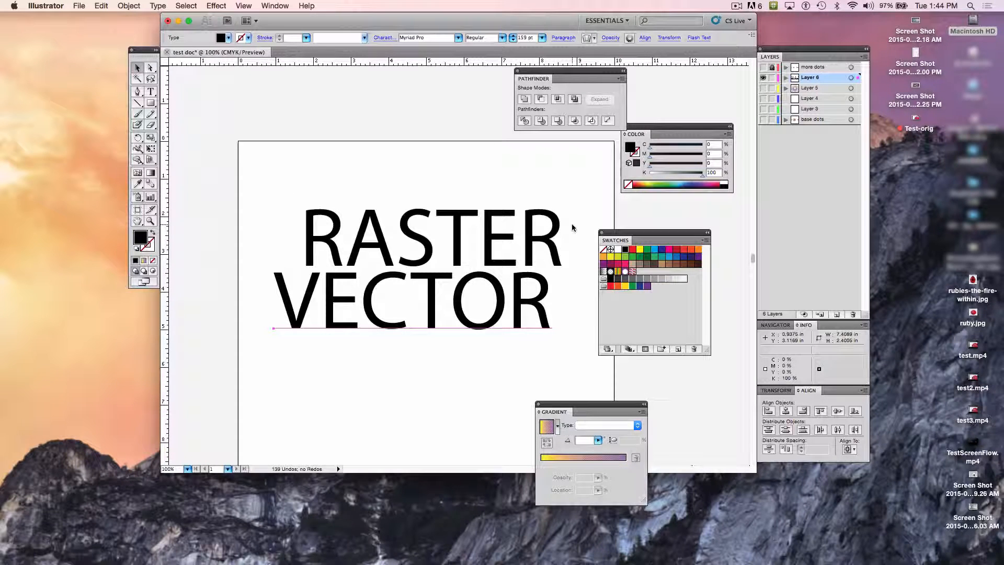
{"action": "left_click", "coordinate": [735, 10]}
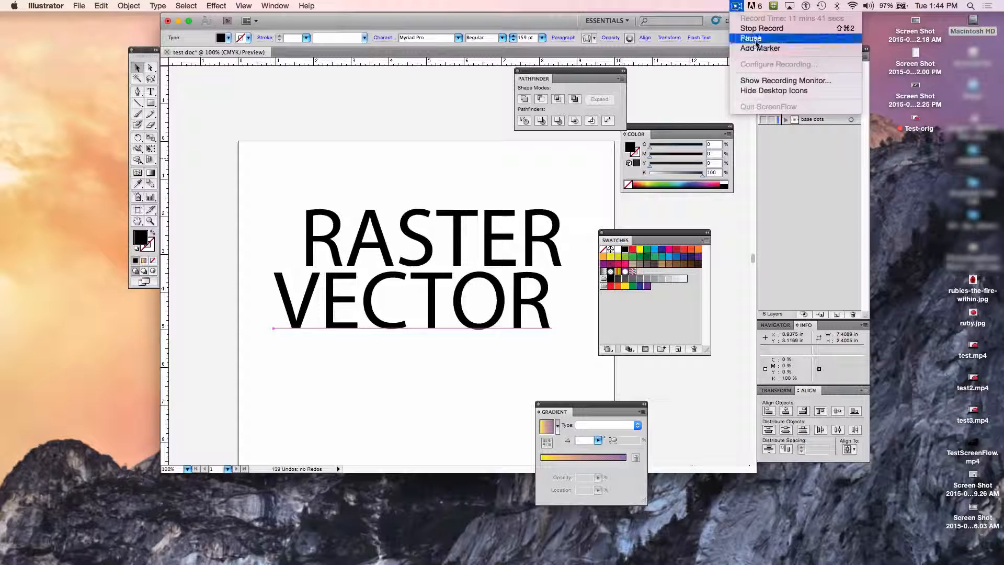
{"action": "left_click", "coordinate": [748, 38]}
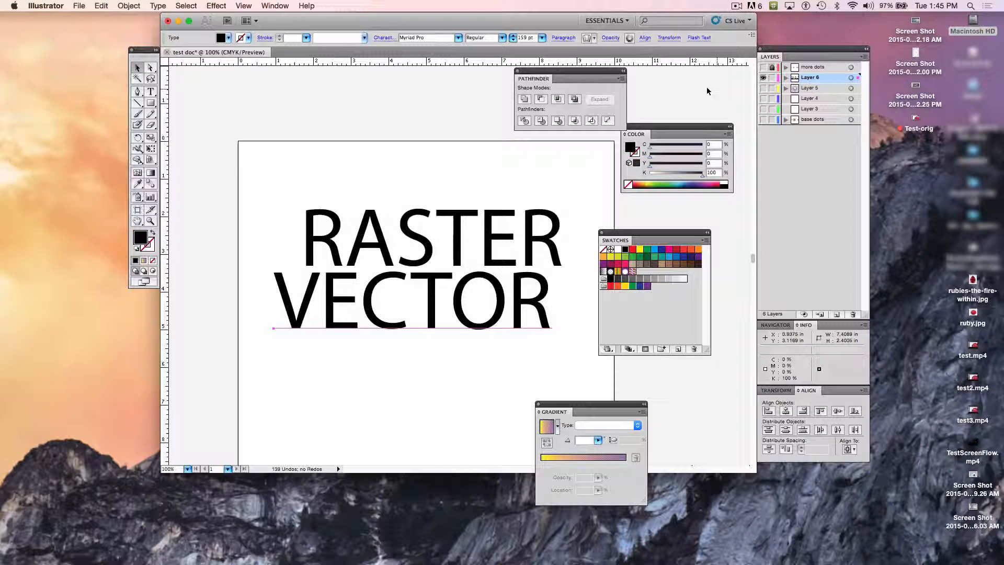
Step: Hide the layer holding the RASTER and VECTOR text, add a new layer above it, and switch the display to Preview mode
{"action": "left_click", "coordinate": [763, 80]}
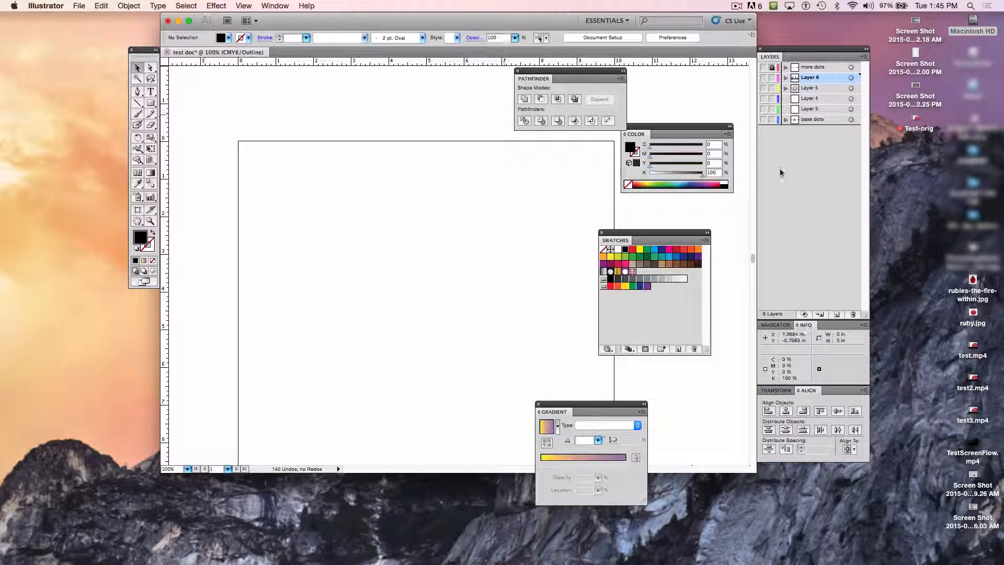
{"action": "left_click", "coordinate": [80, 7]}
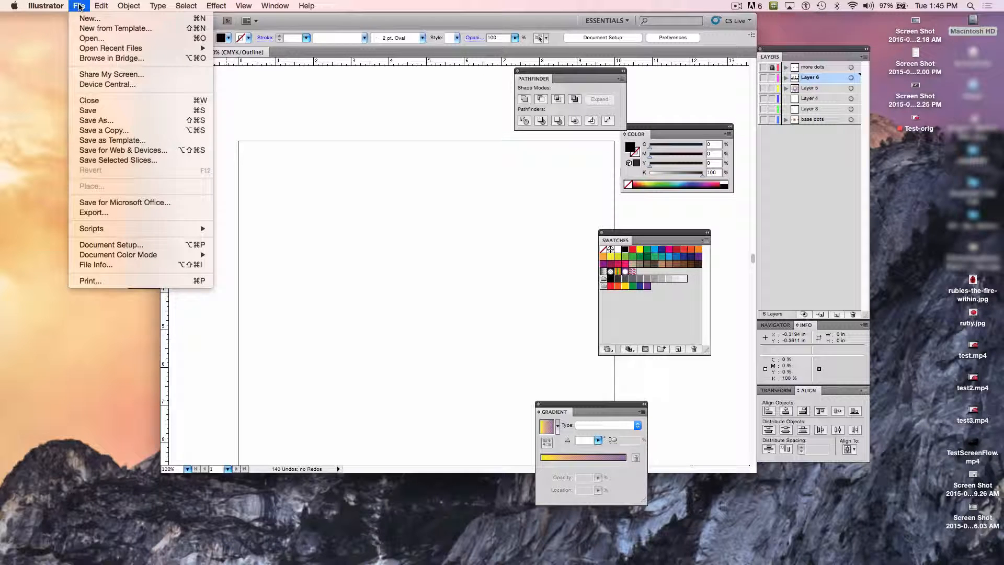
{"action": "left_click", "coordinate": [314, 205]}
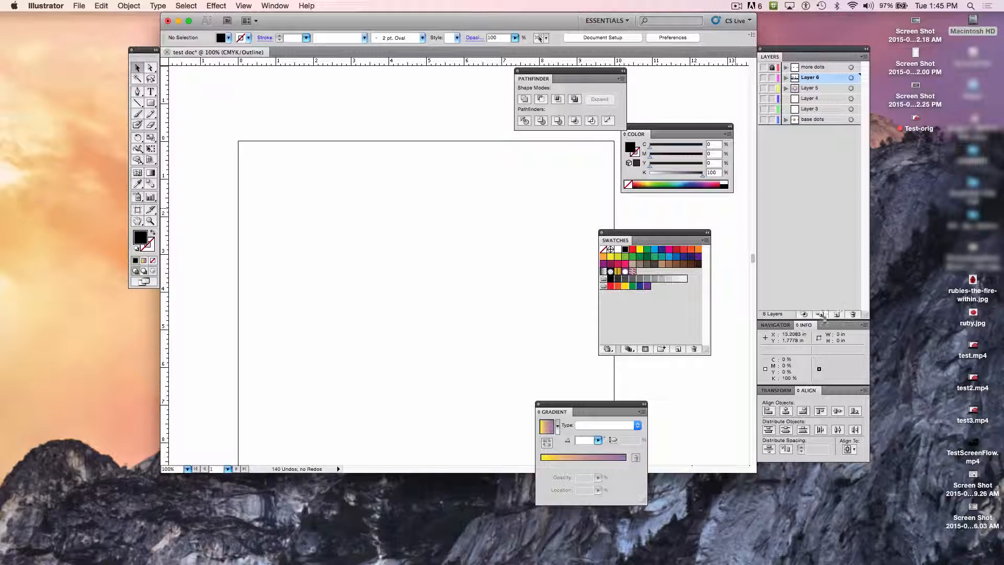
{"action": "left_click", "coordinate": [835, 314]}
{"action": "key", "text": "super+y"}
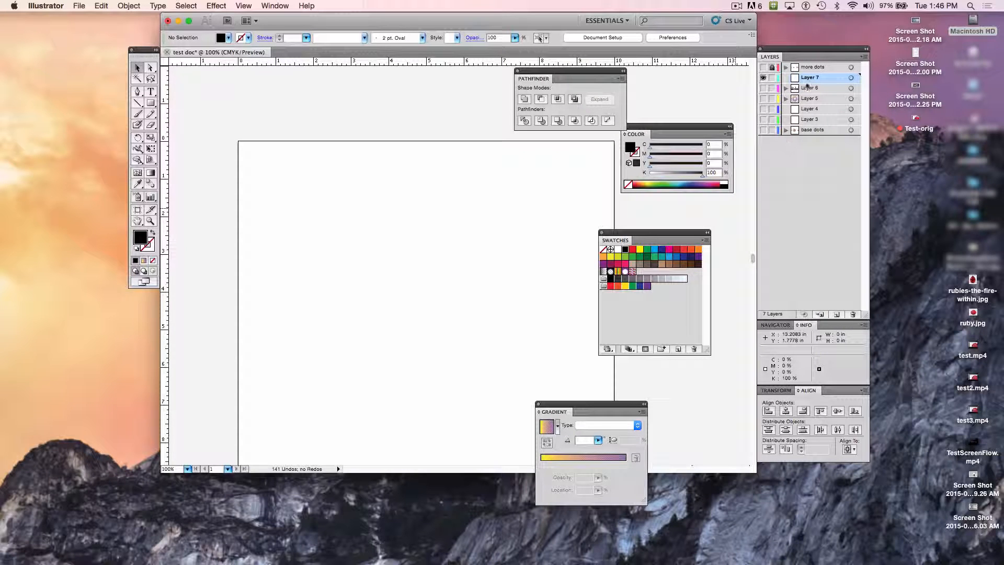
{"action": "left_click", "coordinate": [764, 78]}
{"action": "left_click", "coordinate": [763, 78]}
Step: Place the image Best in Show ribbon.tif from the Ex.3_images+shapes folder onto the new layer as a linked file
{"action": "left_click", "coordinate": [84, 9]}
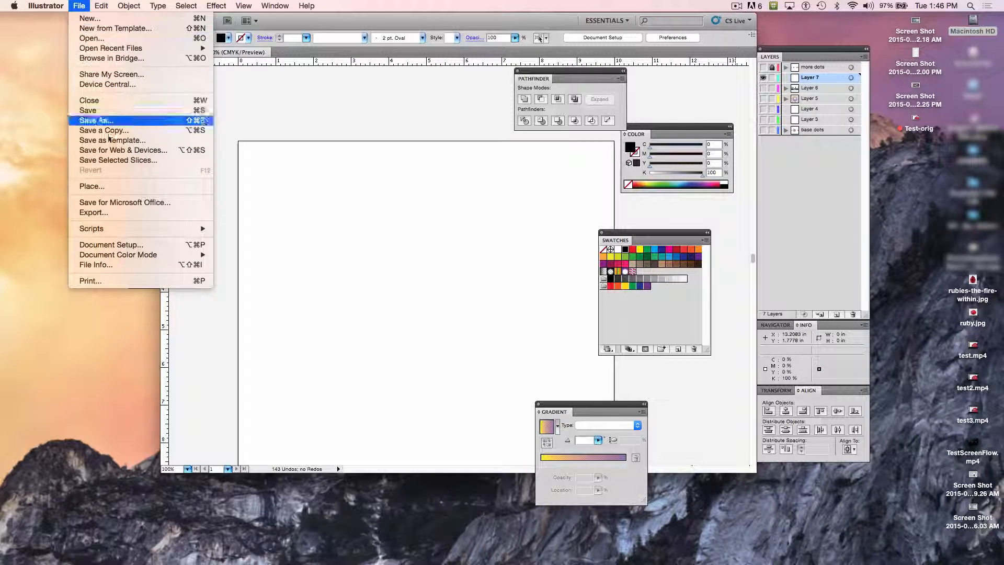
{"action": "left_click", "coordinate": [139, 187]}
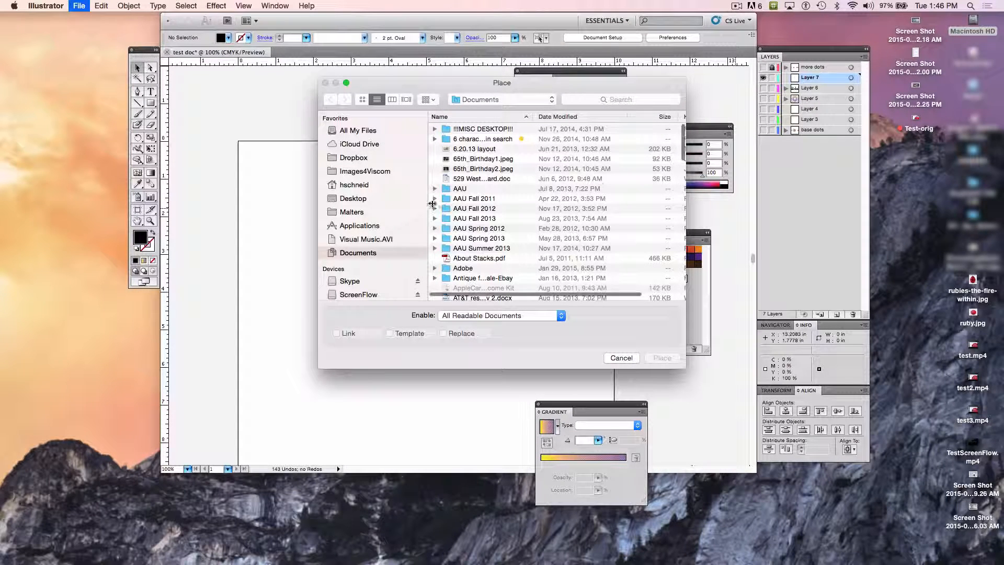
{"action": "left_click", "coordinate": [494, 99]}
{"action": "left_click", "coordinate": [509, 178]}
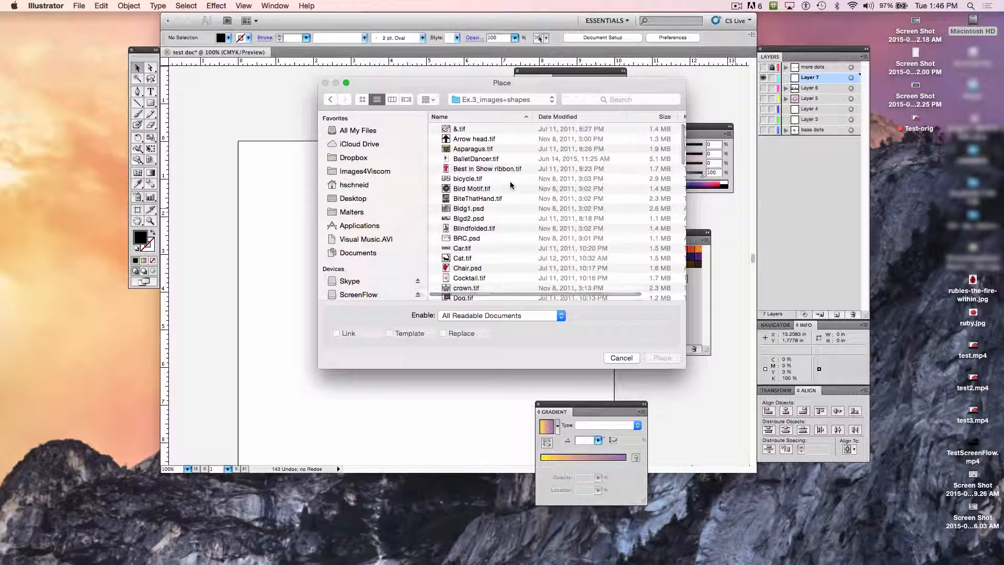
{"action": "scroll", "coordinate": [482, 164], "scroll_direction": "down", "scroll_amount": 3}
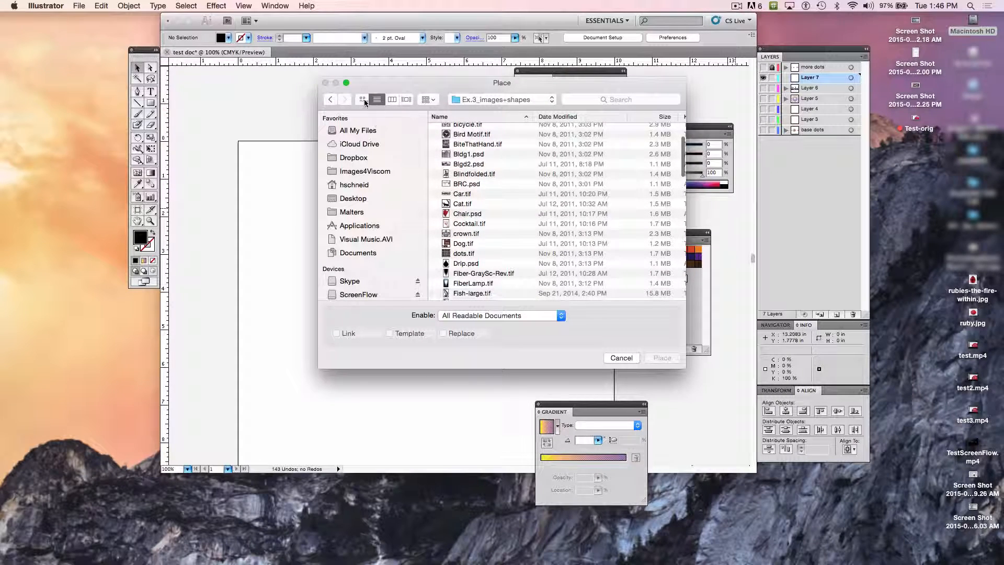
{"action": "left_click", "coordinate": [362, 99]}
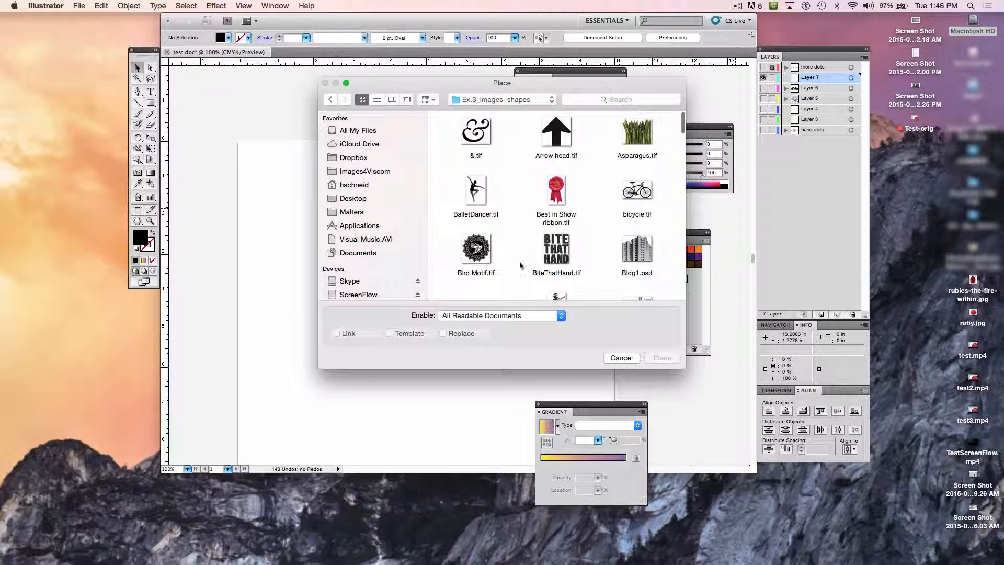
{"action": "scroll", "coordinate": [522, 264], "scroll_direction": "down", "scroll_amount": 3}
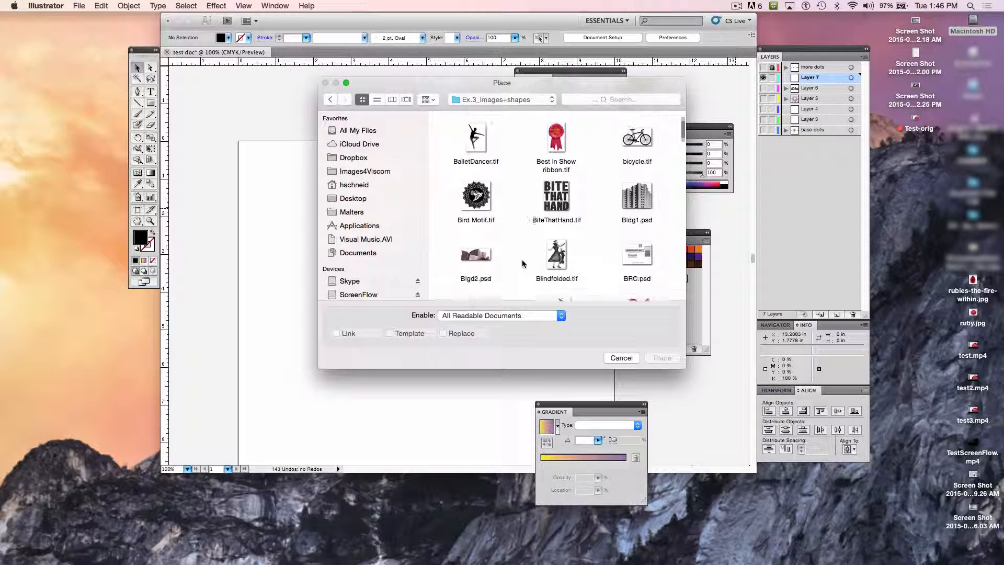
{"action": "scroll", "coordinate": [523, 263], "scroll_direction": "up", "scroll_amount": 2}
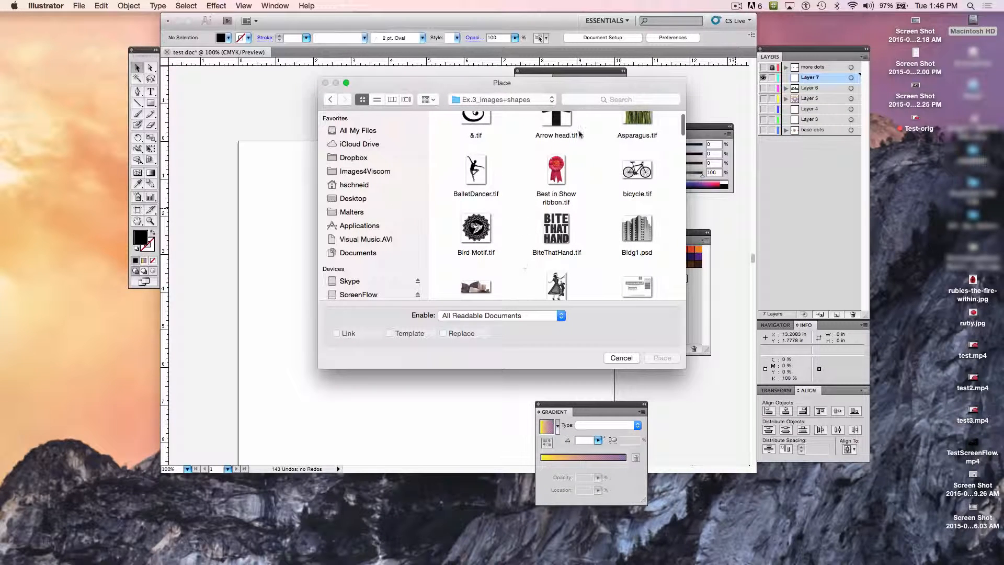
{"action": "left_click", "coordinate": [555, 169]}
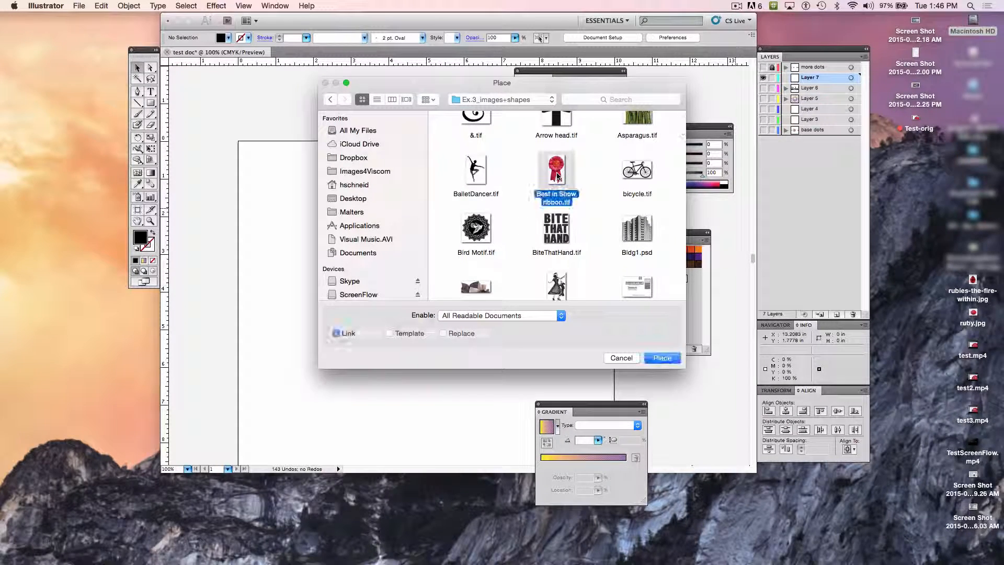
{"action": "left_click", "coordinate": [664, 359]}
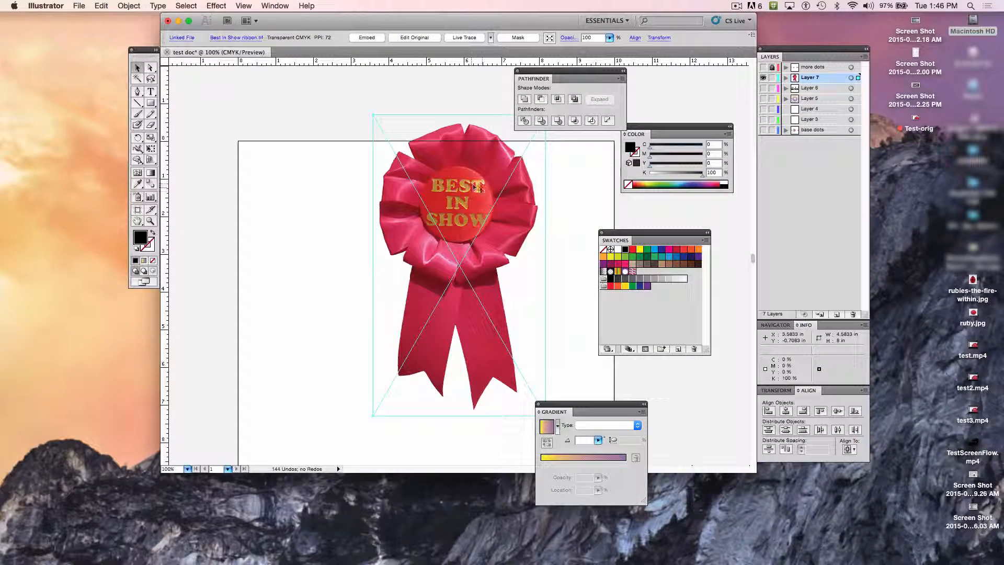
Step: Move the ribbon image down fully onto the artboard, to about X 3.56 in, Y 0.5 in
{"action": "left_click_drag", "start_coordinate": [473, 186], "coordinate": [481, 236]}
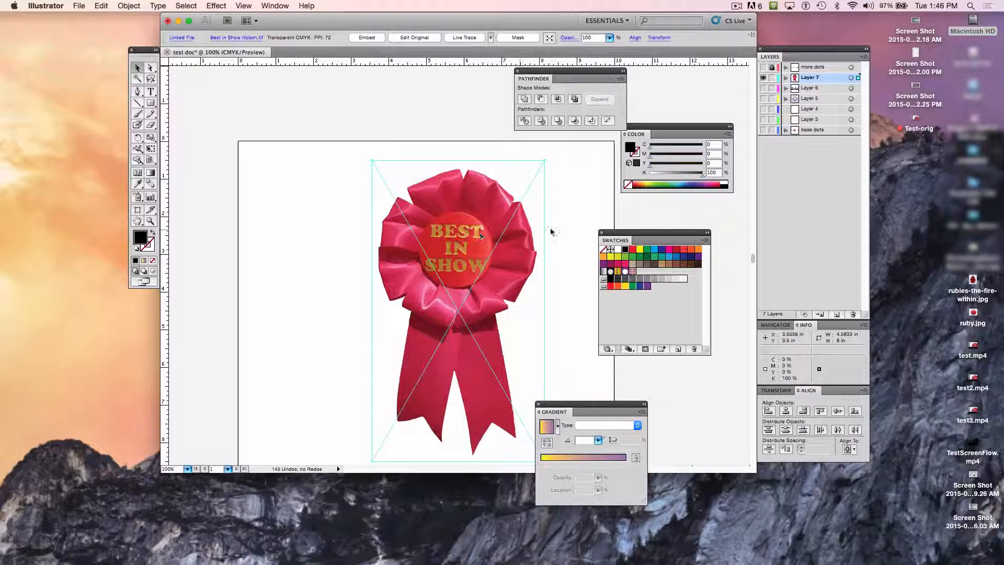
{"action": "scroll", "coordinate": [439, 166], "scroll_direction": "down", "scroll_amount": 2}
{"action": "scroll", "coordinate": [439, 167], "scroll_direction": "right", "scroll_amount": 2}
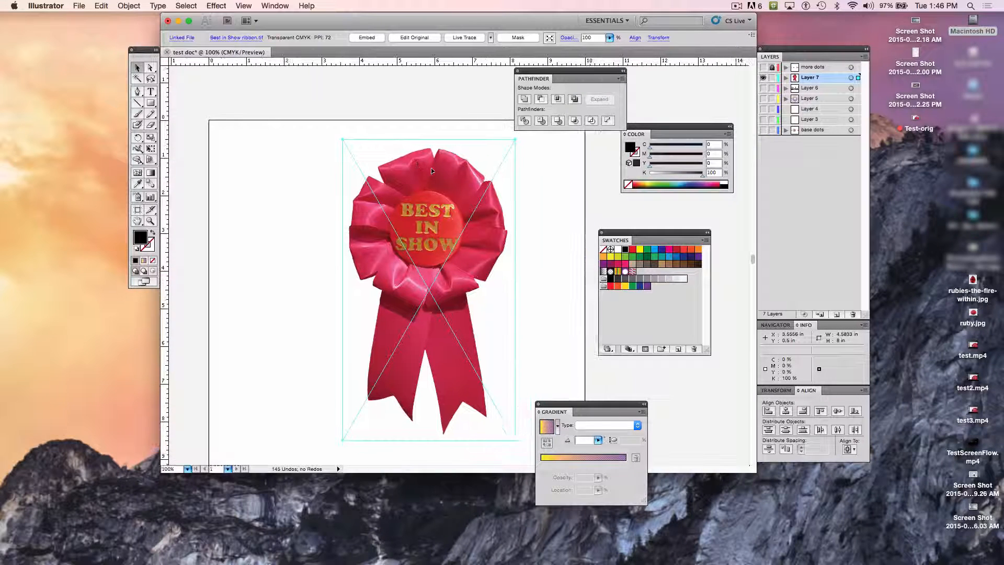
{"action": "scroll", "coordinate": [431, 171], "scroll_direction": "down", "scroll_amount": 3}
{"action": "scroll", "coordinate": [431, 171], "scroll_direction": "right", "scroll_amount": 2}
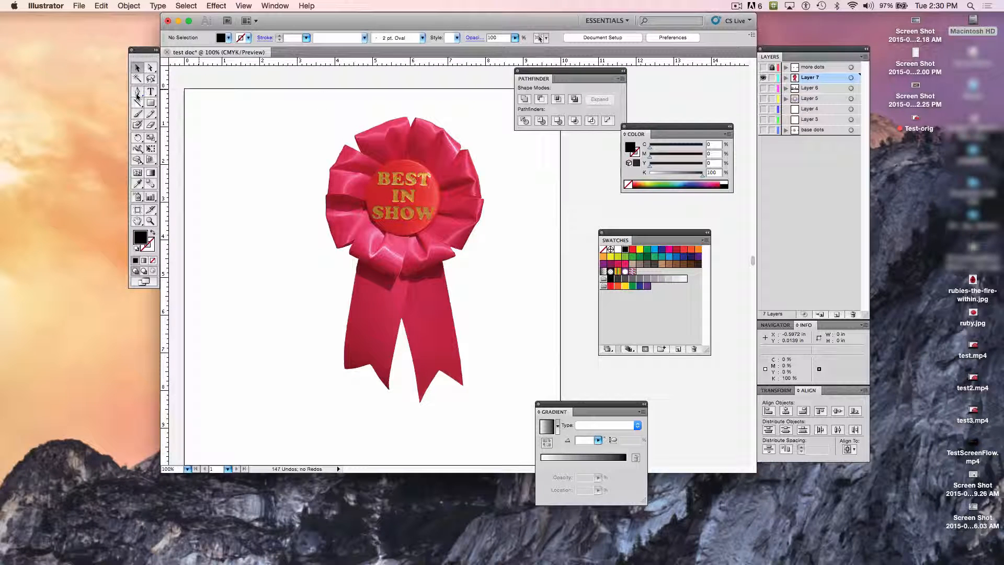
Step: Activate the Pen tool from its group of anchor point tools
{"action": "left_click", "coordinate": [138, 93]}
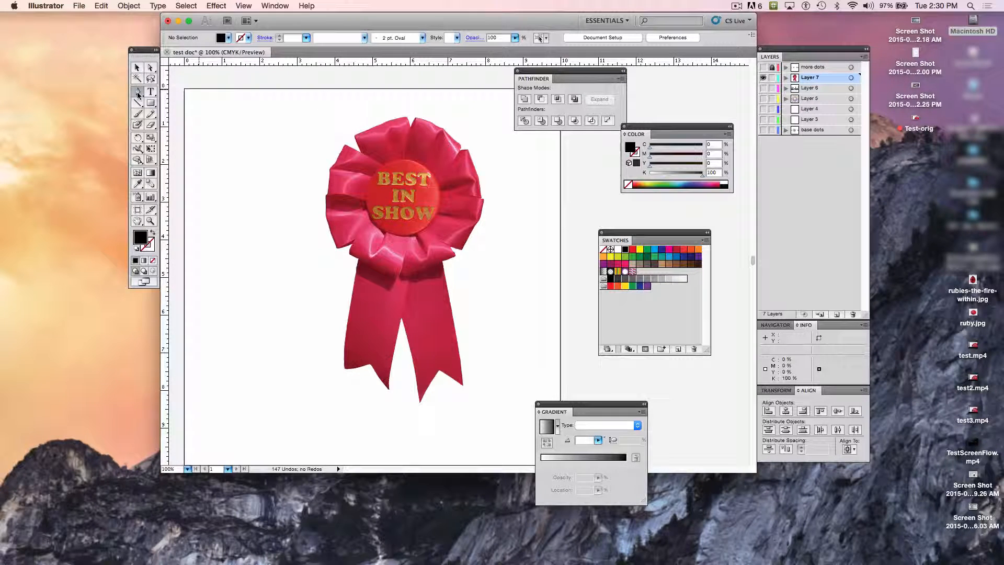
{"action": "left_click", "coordinate": [138, 94]}
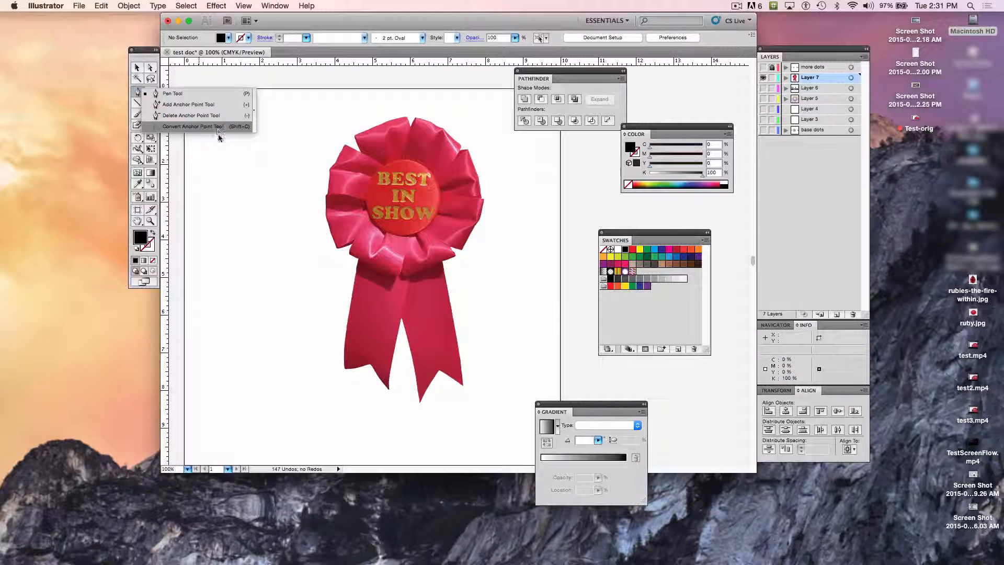
{"action": "left_click", "coordinate": [187, 97]}
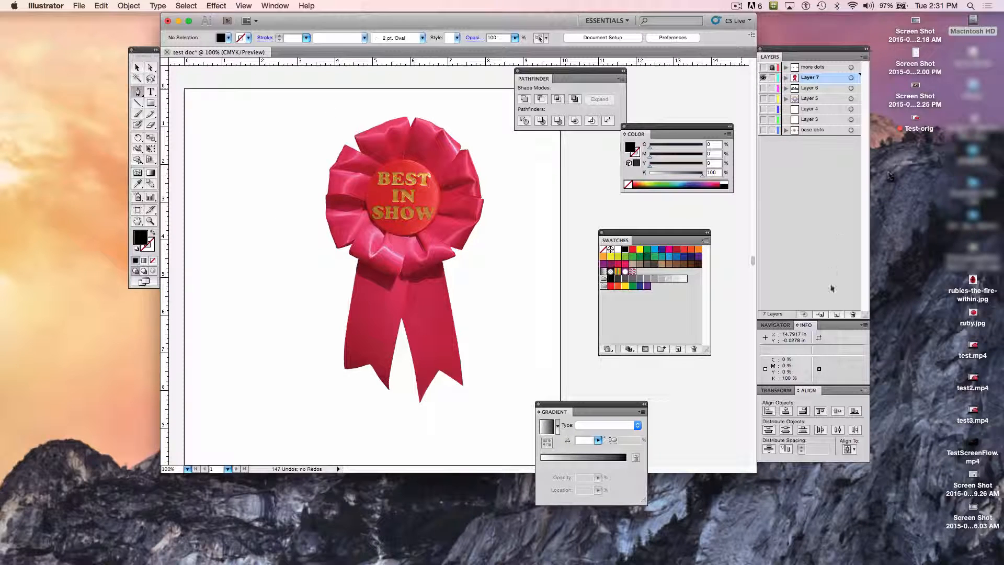
Step: Add a new layer above the ribbon image and rename the image's own layer "ribbon"
{"action": "left_click", "coordinate": [837, 314]}
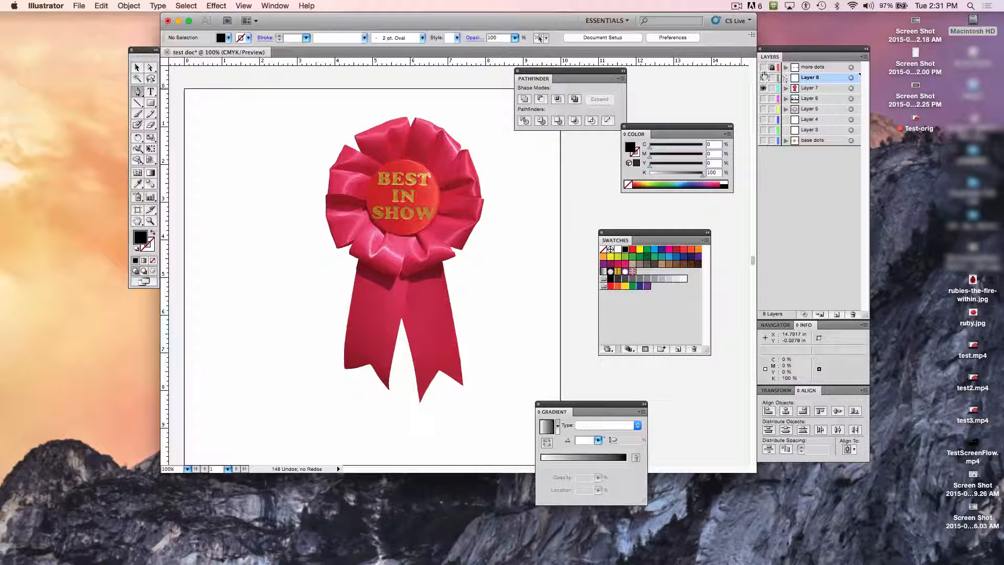
{"action": "double_click", "coordinate": [803, 88]}
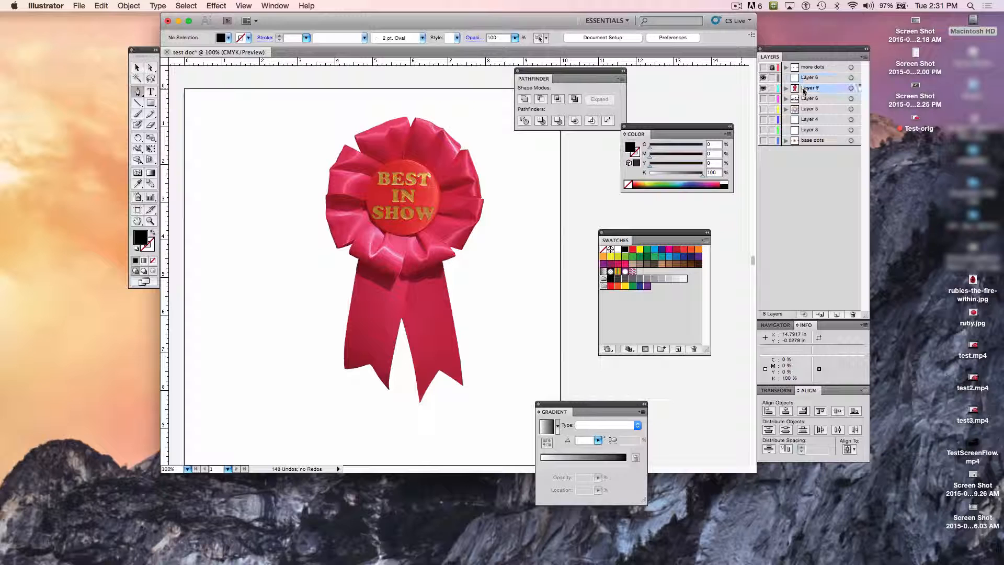
{"action": "type", "text": "ribbon"}
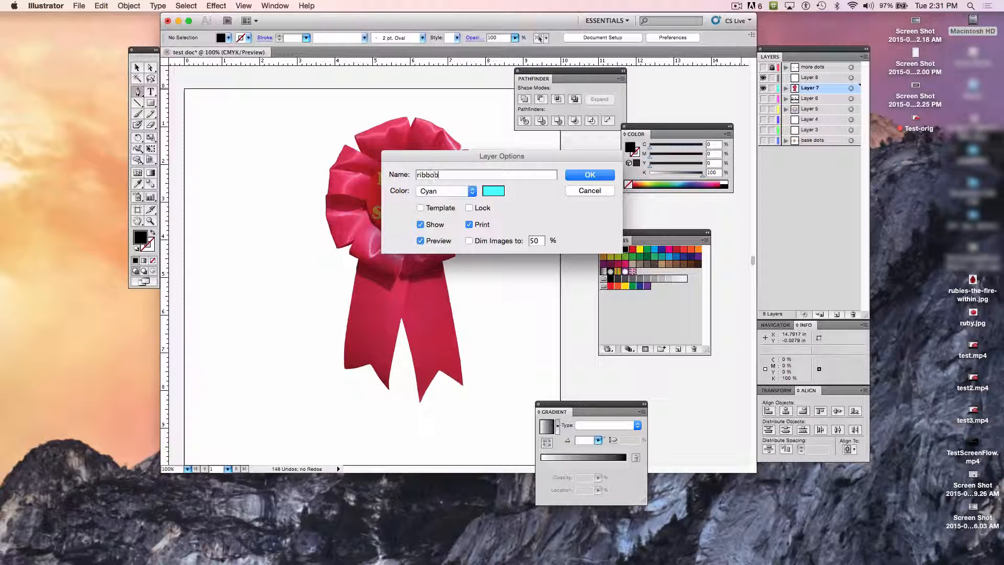
{"action": "key", "text": "Return"}
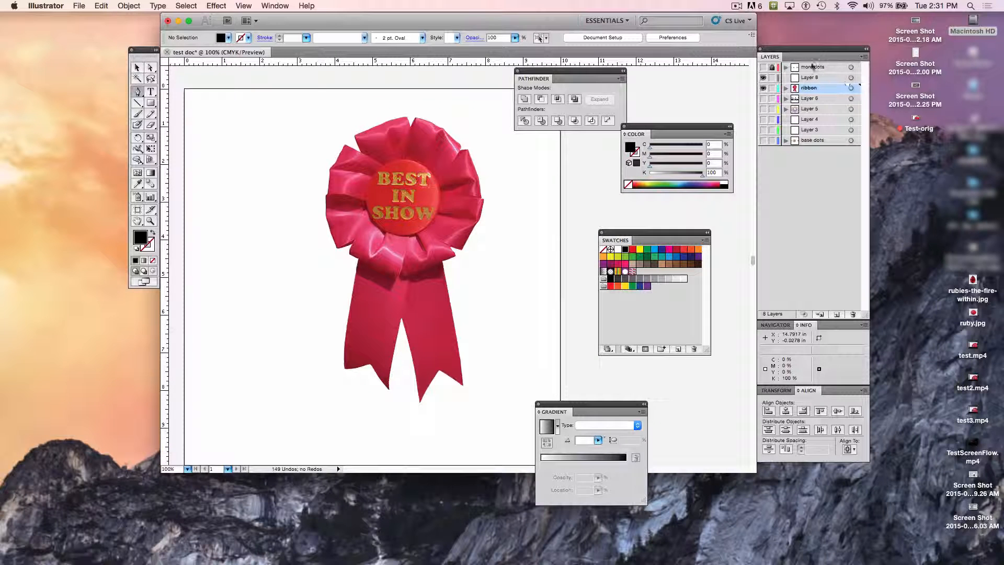
Step: Rename the new empty layer above the ribbon layer "paths"
{"action": "left_click", "coordinate": [810, 78]}
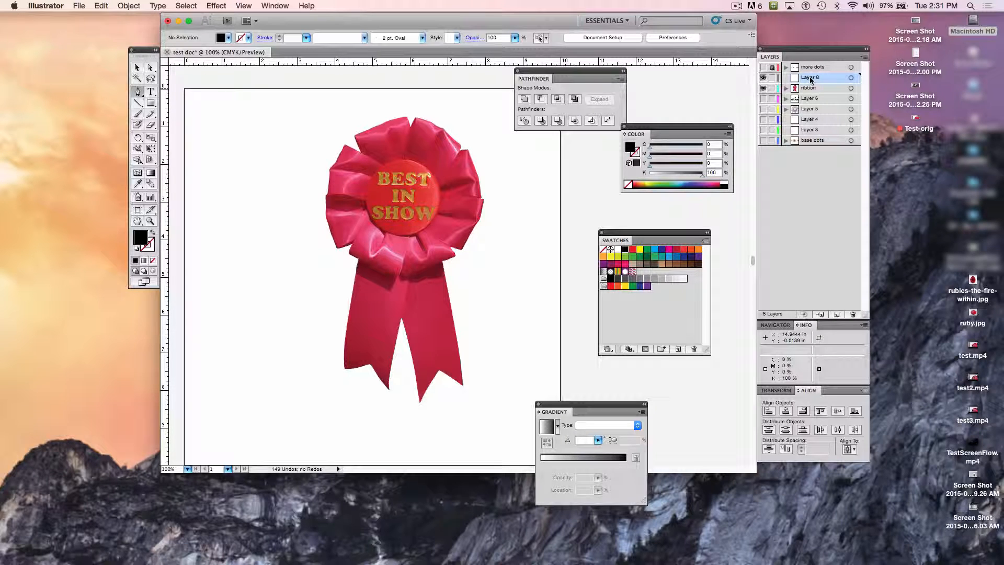
{"action": "double_click", "coordinate": [810, 78]}
{"action": "type", "text": "p"}
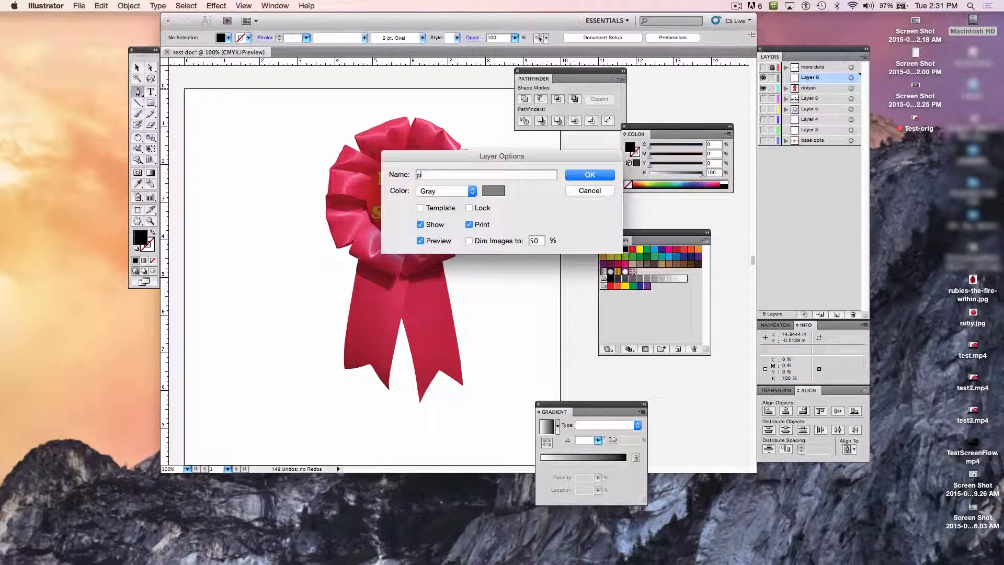
{"action": "type", "text": "aths"}
{"action": "key", "text": "Return"}
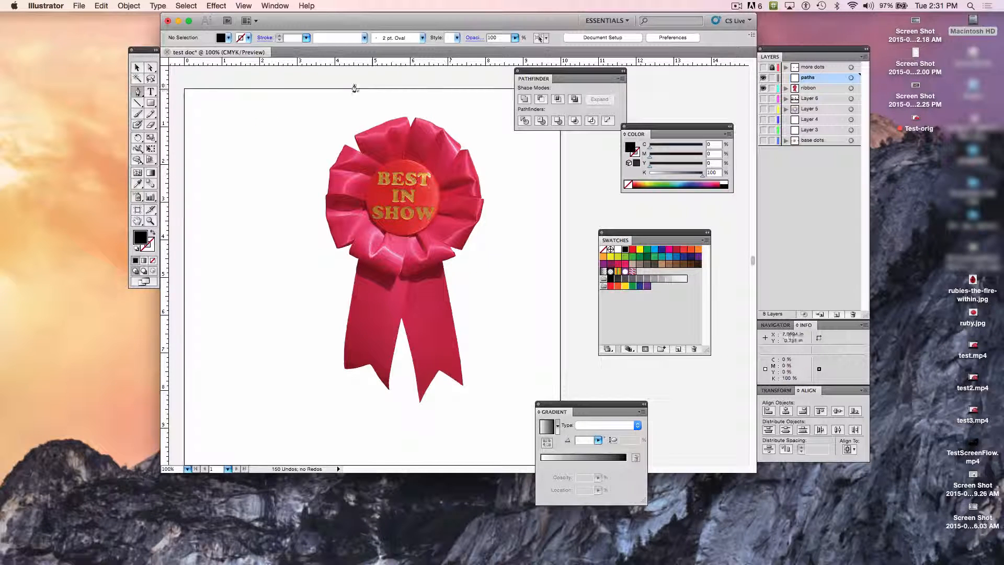
Step: Lock the ribbon layer and unlock it again, with the Pen tool active
{"action": "left_click", "coordinate": [138, 90]}
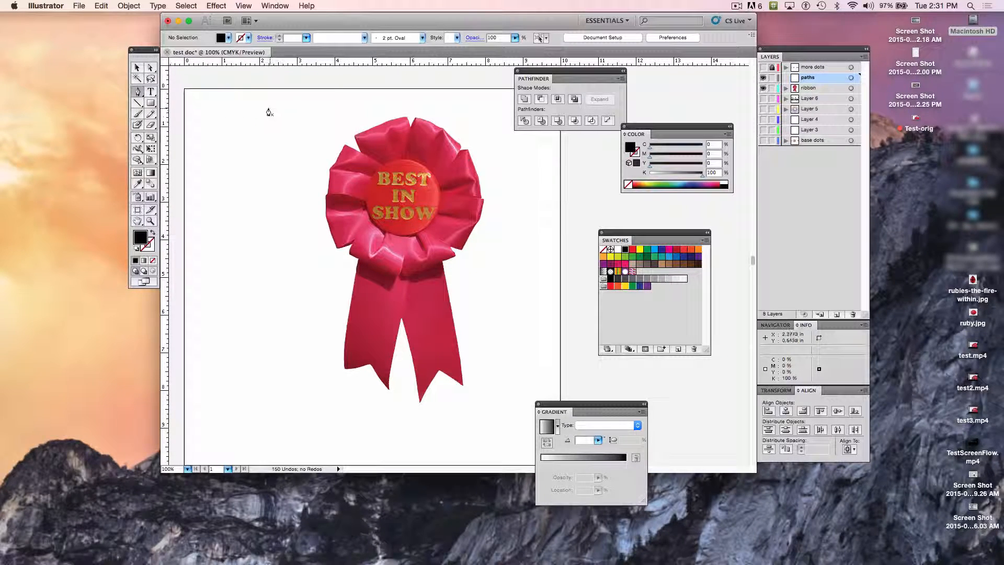
{"action": "left_click", "coordinate": [773, 88]}
{"action": "left_click", "coordinate": [776, 89]}
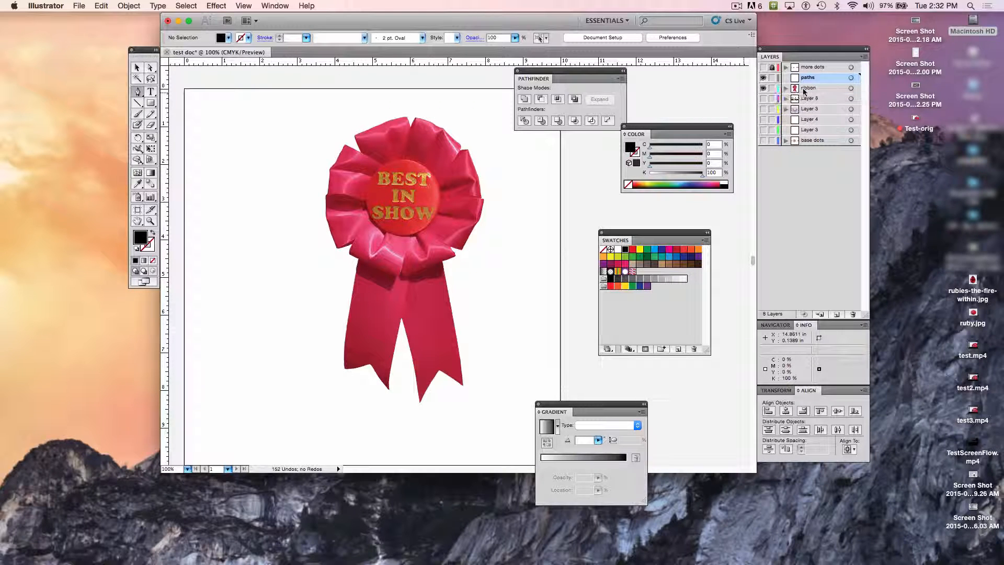
Step: Change the ribbon layer's color to a custom dark teal by darkening its cyan in the layer options
{"action": "double_click", "coordinate": [805, 89]}
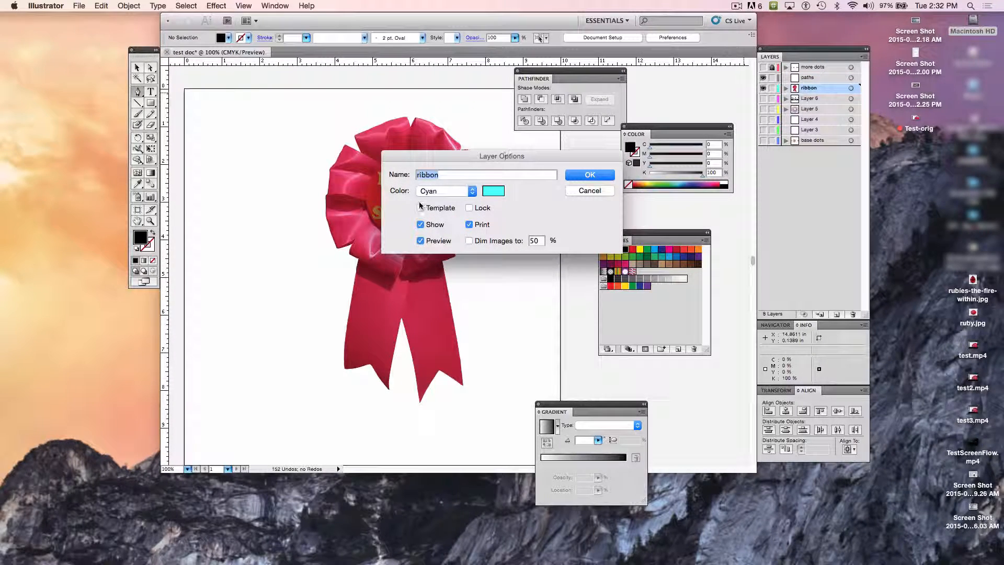
{"action": "left_click", "coordinate": [493, 192]}
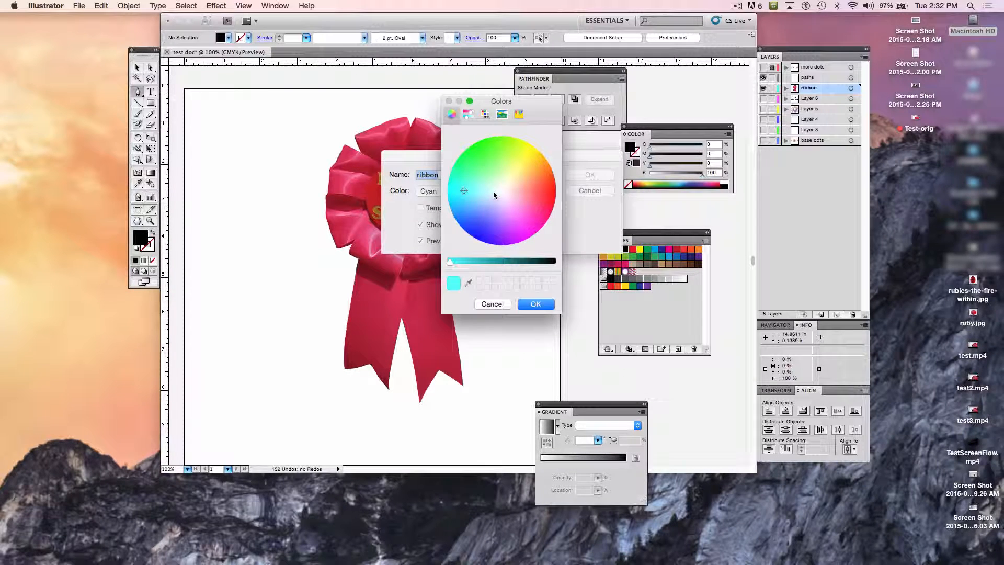
{"action": "left_click", "coordinate": [510, 262]}
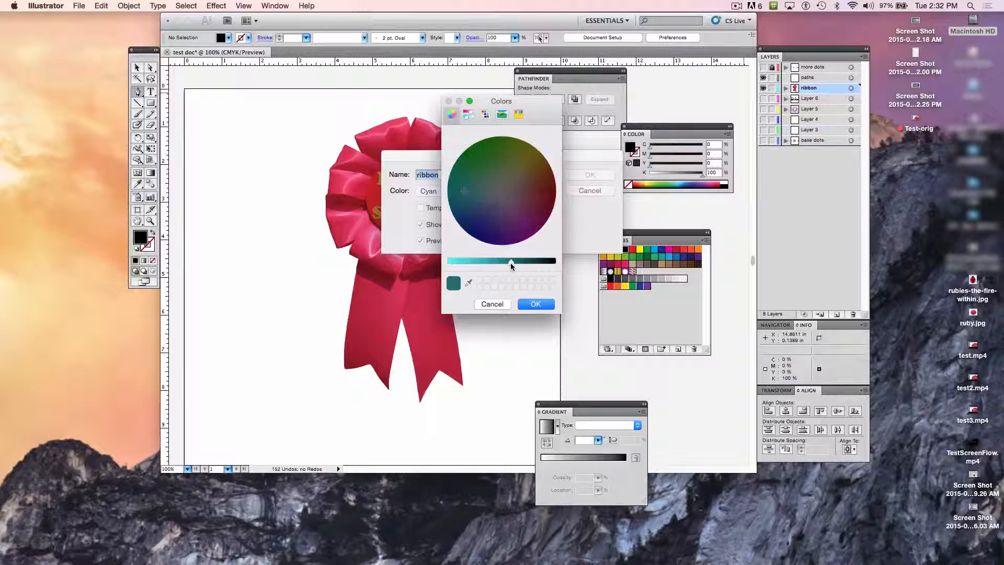
{"action": "left_click_drag", "start_coordinate": [510, 262], "coordinate": [504, 262]}
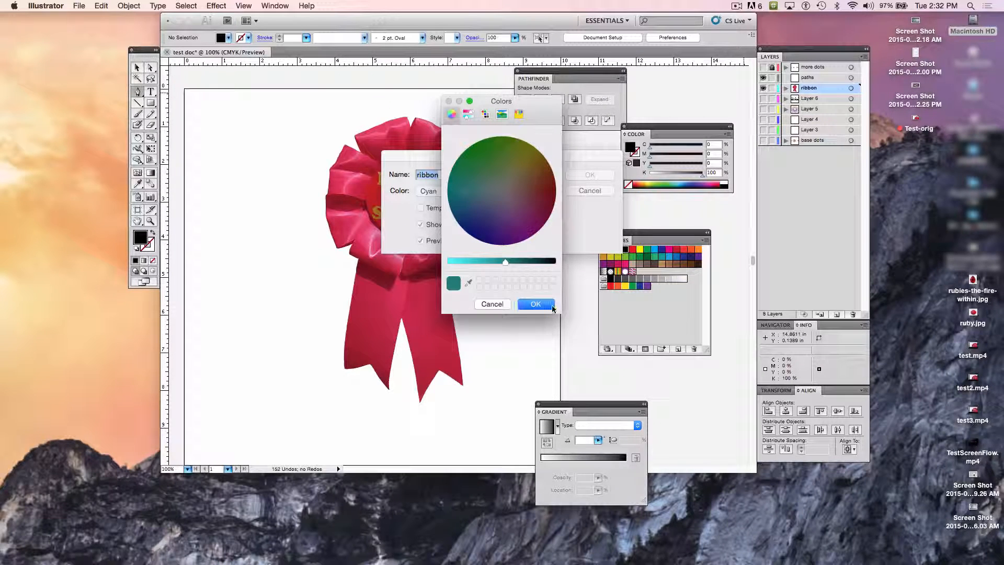
{"action": "left_click", "coordinate": [535, 304]}
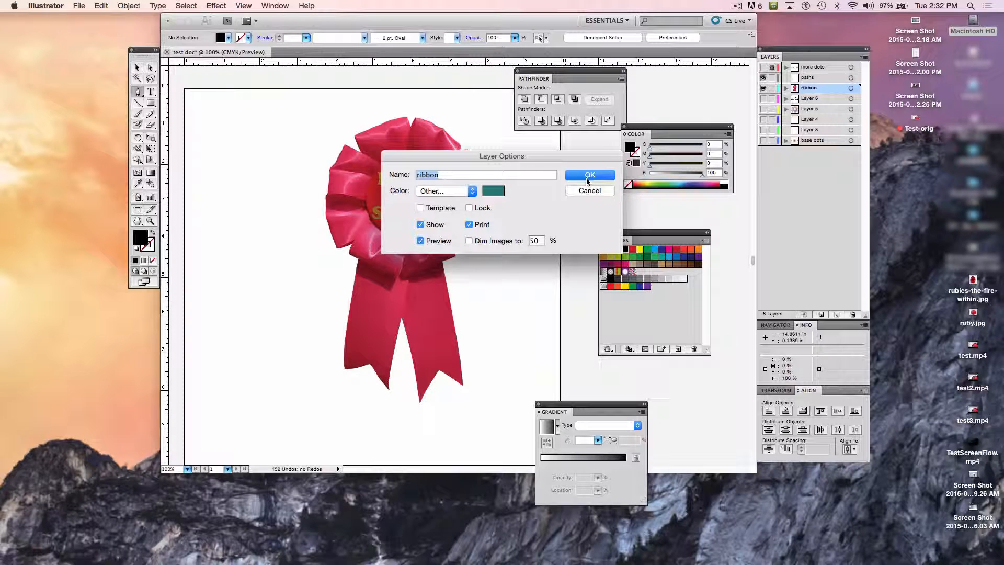
{"action": "left_click", "coordinate": [587, 180]}
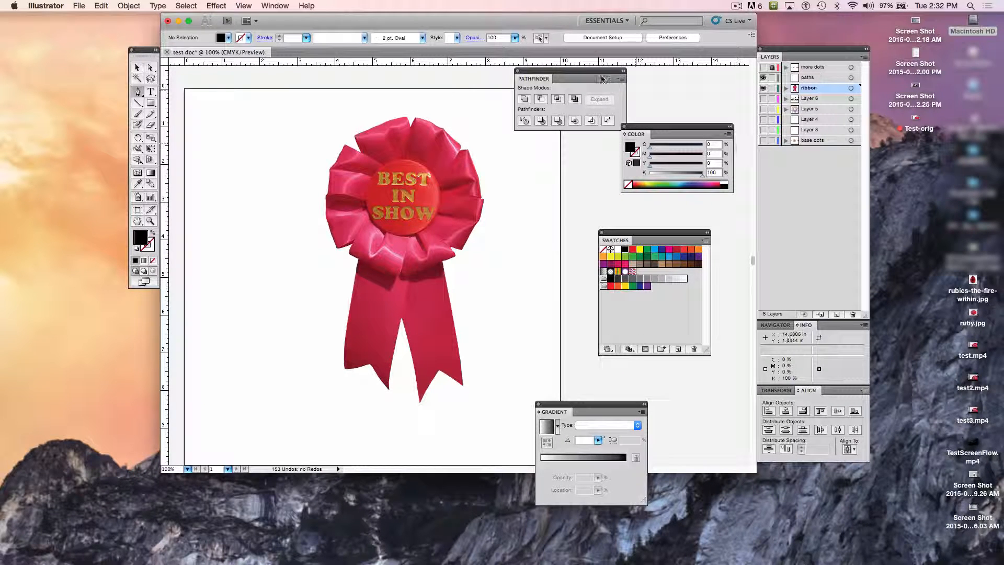
Step: Draw an open path about 7.6 in across above the ribbon and 4.6 in down its right side, with no fill and black stroke
{"action": "left_click", "coordinate": [222, 103]}
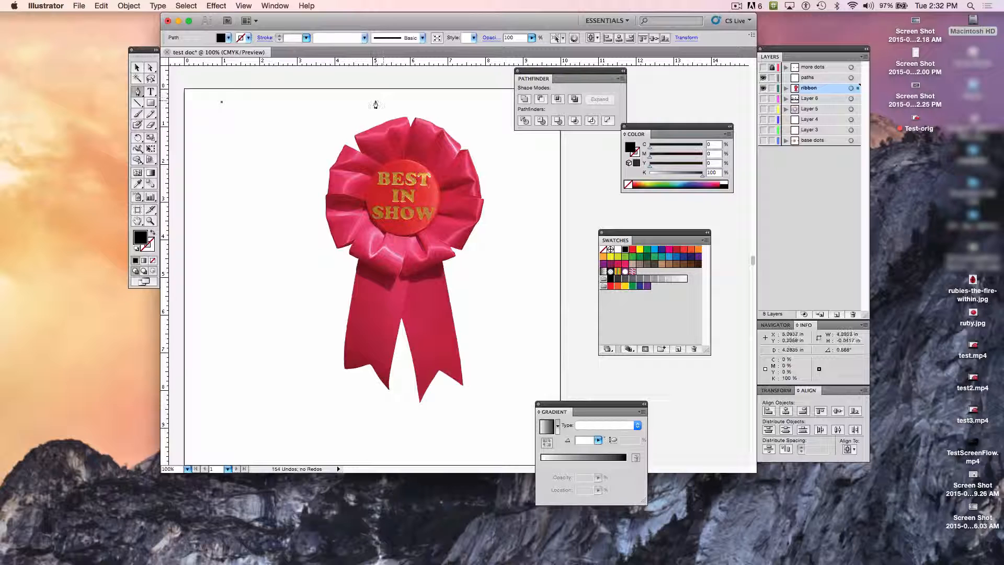
{"action": "left_click", "coordinate": [507, 100]}
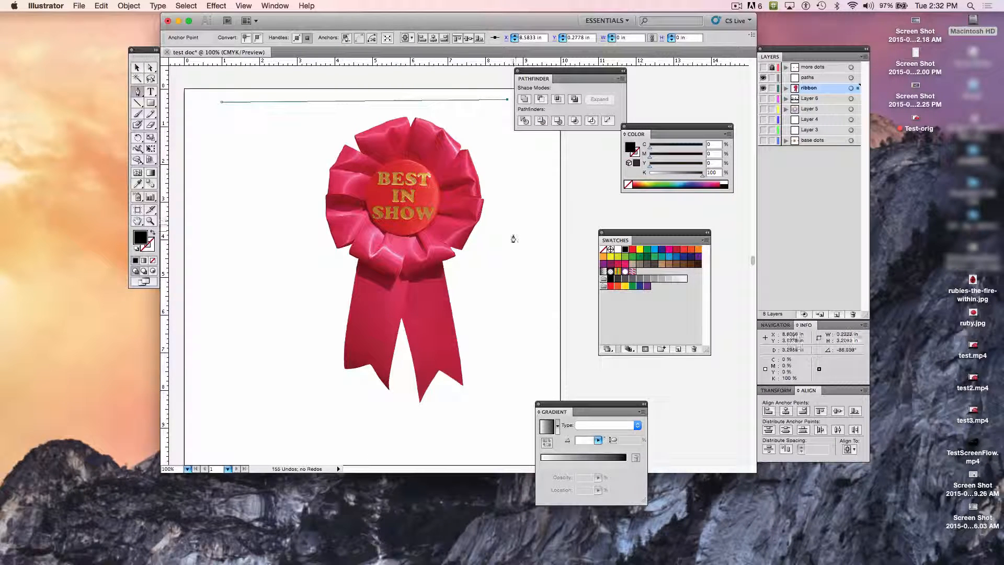
{"action": "left_click", "coordinate": [507, 273]}
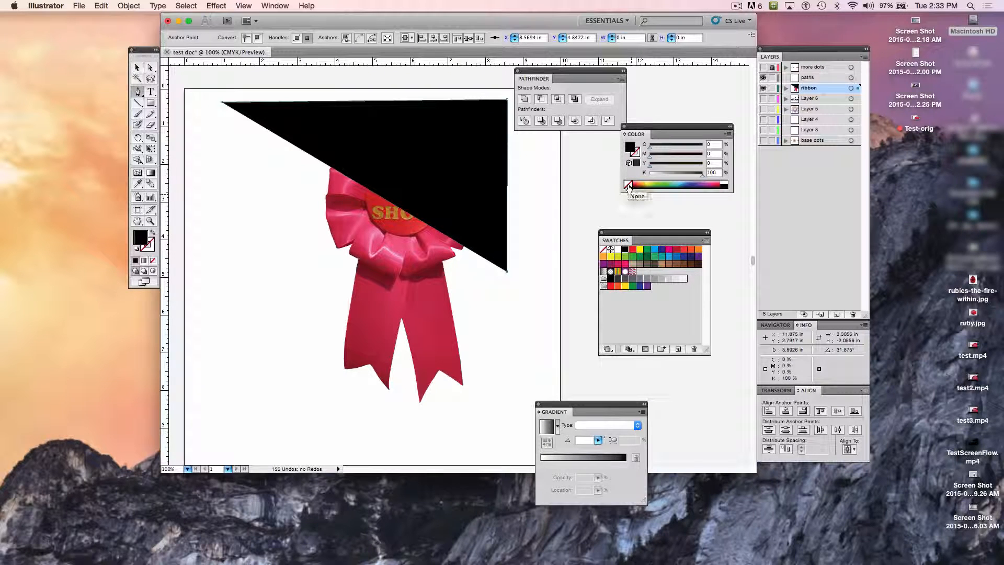
{"action": "left_click", "coordinate": [629, 185]}
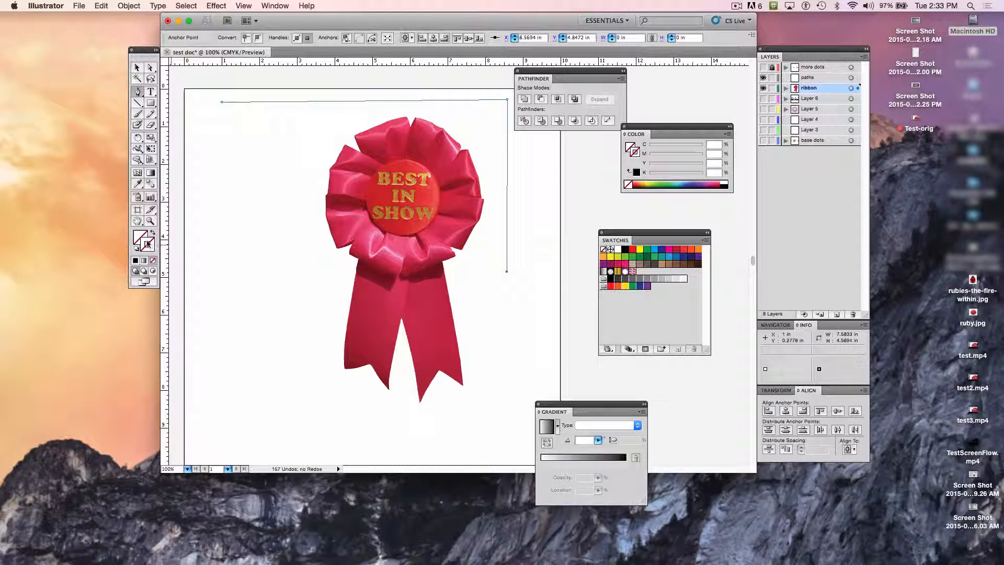
{"action": "left_click", "coordinate": [625, 249]}
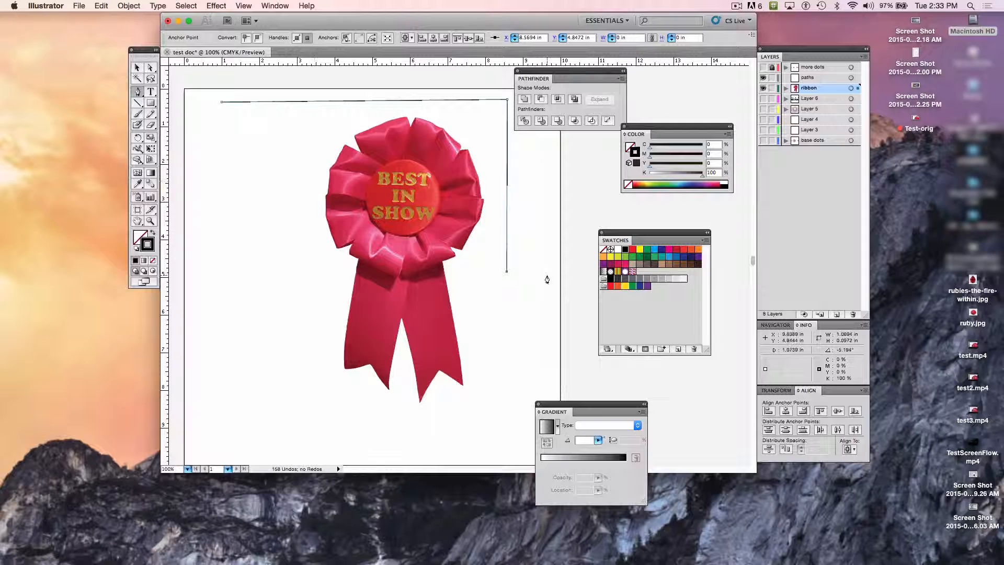
Step: Add the fourth corner left of the ribbon and close the path at its first point, making a shape about 7.65 × 4.78 in
{"action": "left_click", "coordinate": [219, 281]}
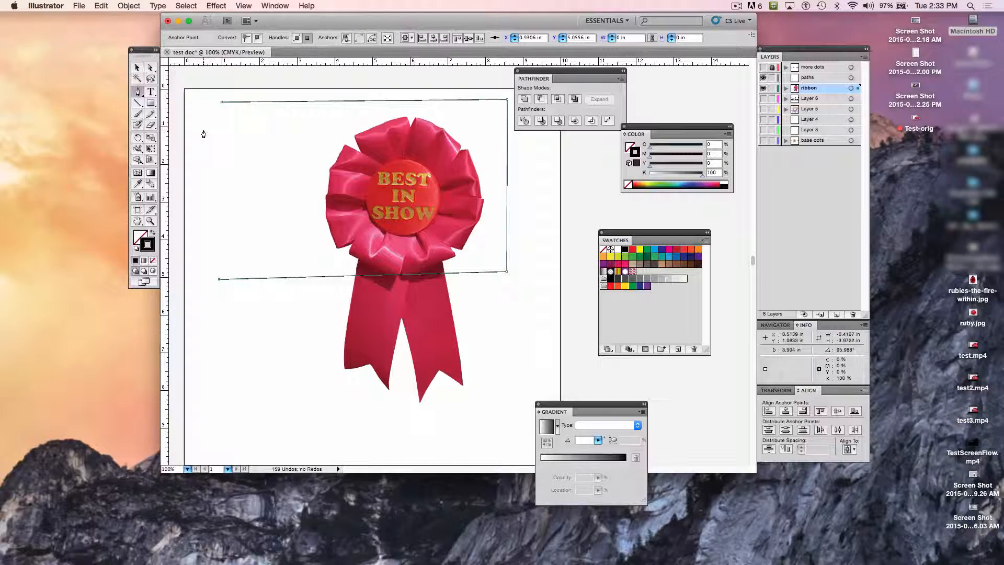
{"action": "key", "text": "super+equal"}
{"action": "key", "text": "super+equal"}
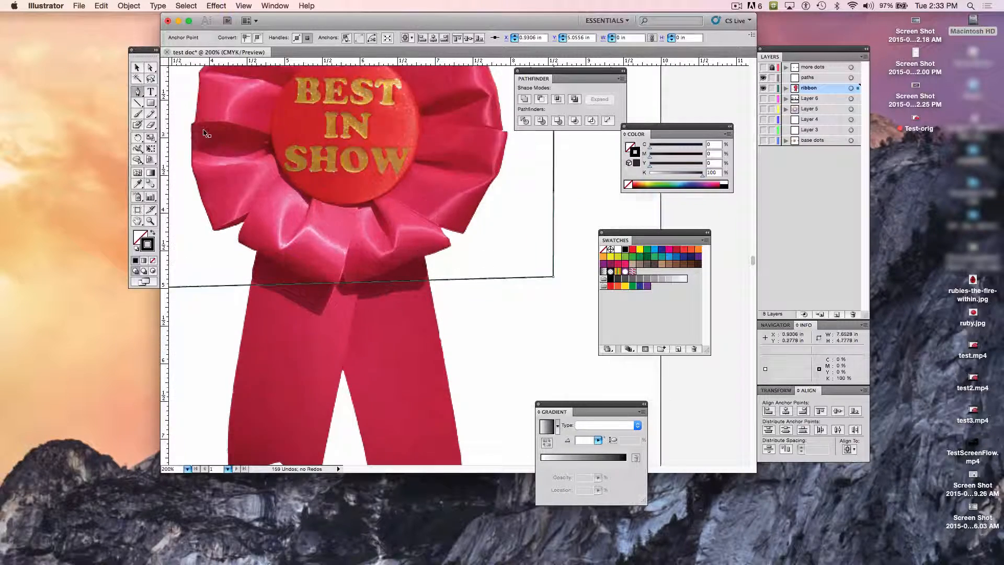
{"action": "scroll", "coordinate": [213, 143], "scroll_direction": "up", "scroll_amount": 4}
{"action": "scroll", "coordinate": [213, 143], "scroll_direction": "left", "scroll_amount": 3}
{"action": "scroll", "coordinate": [213, 143], "scroll_direction": "up", "scroll_amount": 5}
{"action": "scroll", "coordinate": [213, 143], "scroll_direction": "left", "scroll_amount": 8}
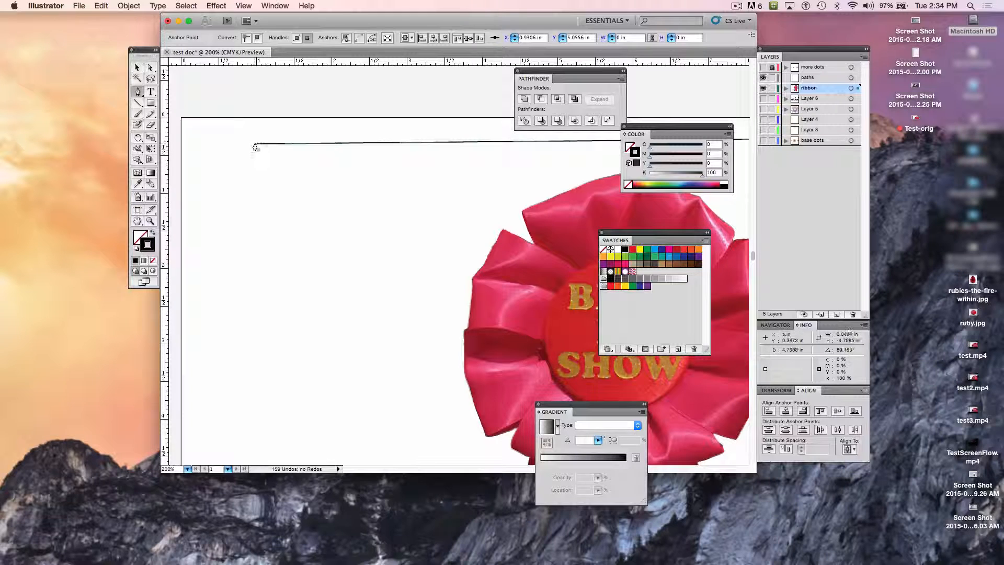
{"action": "key", "text": "super+equal"}
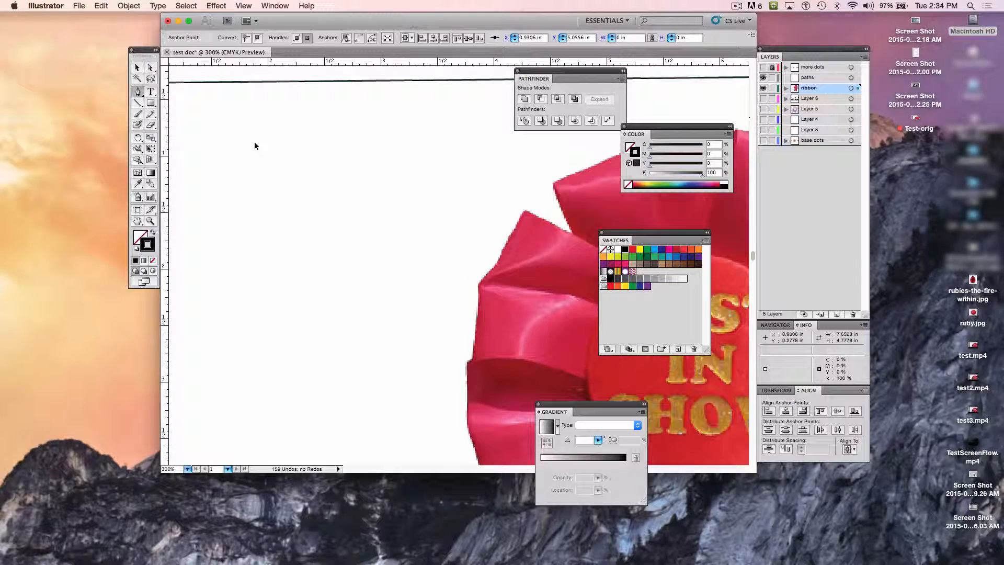
{"action": "key", "text": "super+equal"}
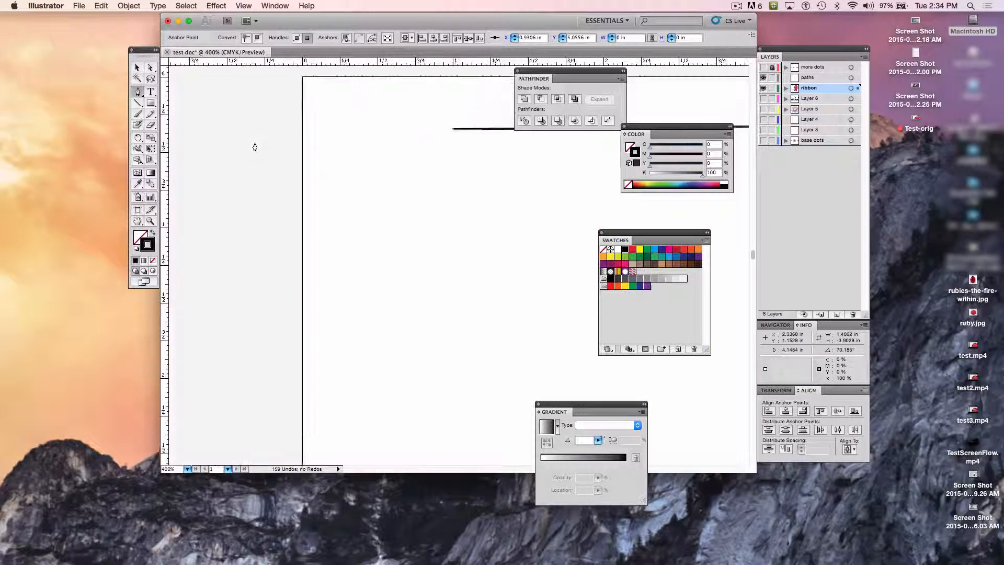
{"action": "scroll", "coordinate": [255, 147], "scroll_direction": "up", "scroll_amount": 3}
{"action": "scroll", "coordinate": [255, 146], "scroll_direction": "right", "scroll_amount": 1}
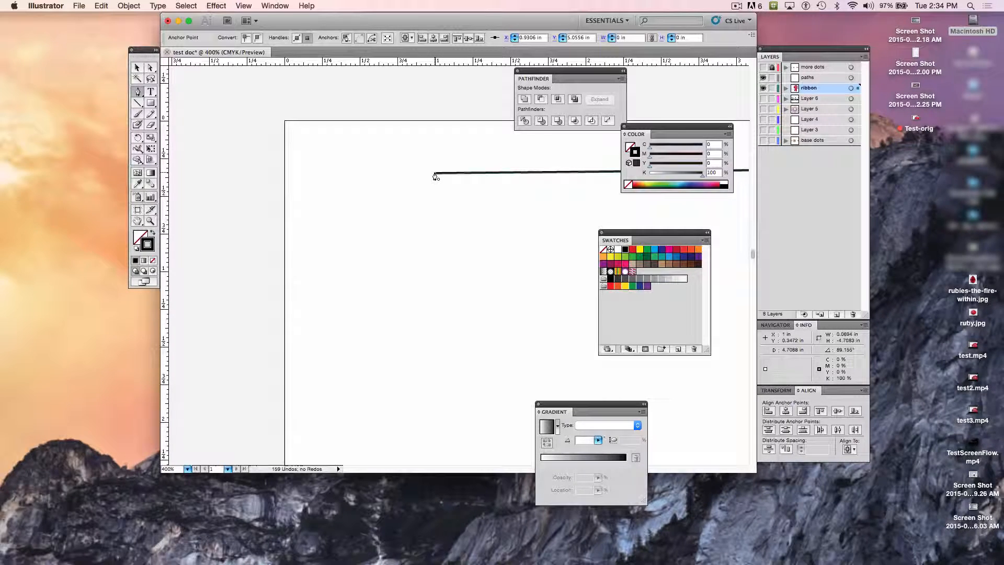
{"action": "left_click", "coordinate": [435, 174]}
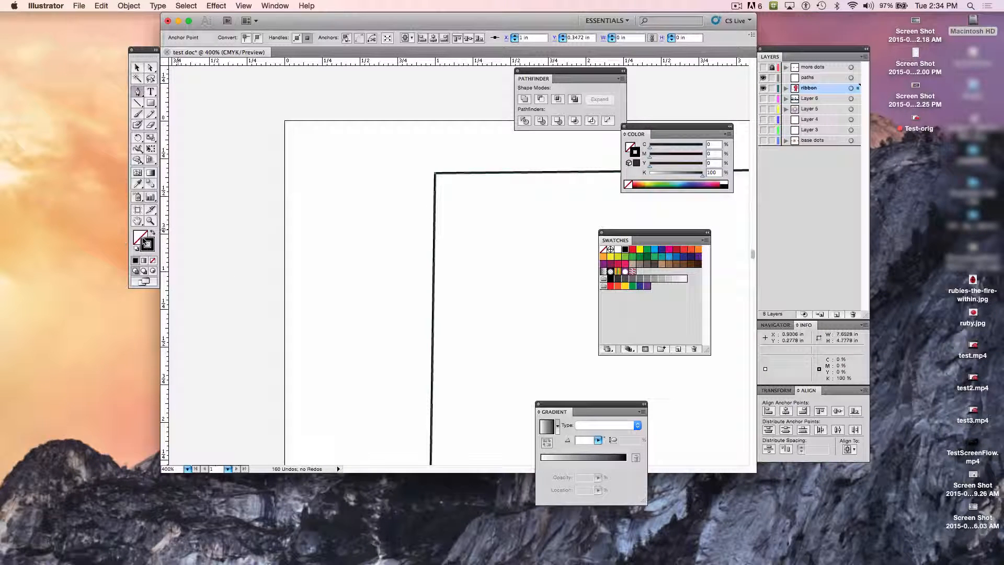
Step: Fill the closed four-sided shape with orange (M 75, Y 100) and set its stroke to none
{"action": "left_click", "coordinate": [138, 237]}
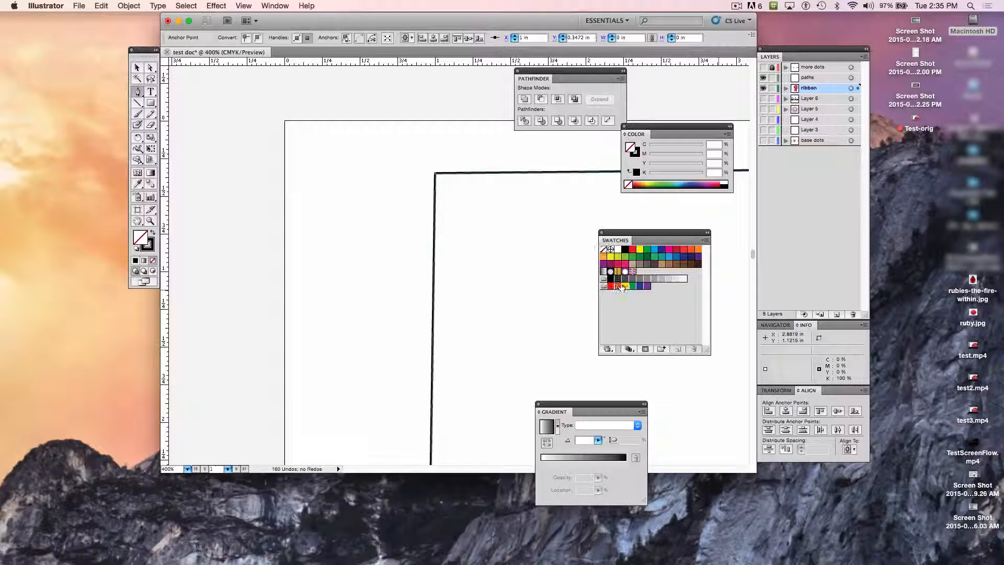
{"action": "left_click", "coordinate": [619, 286]}
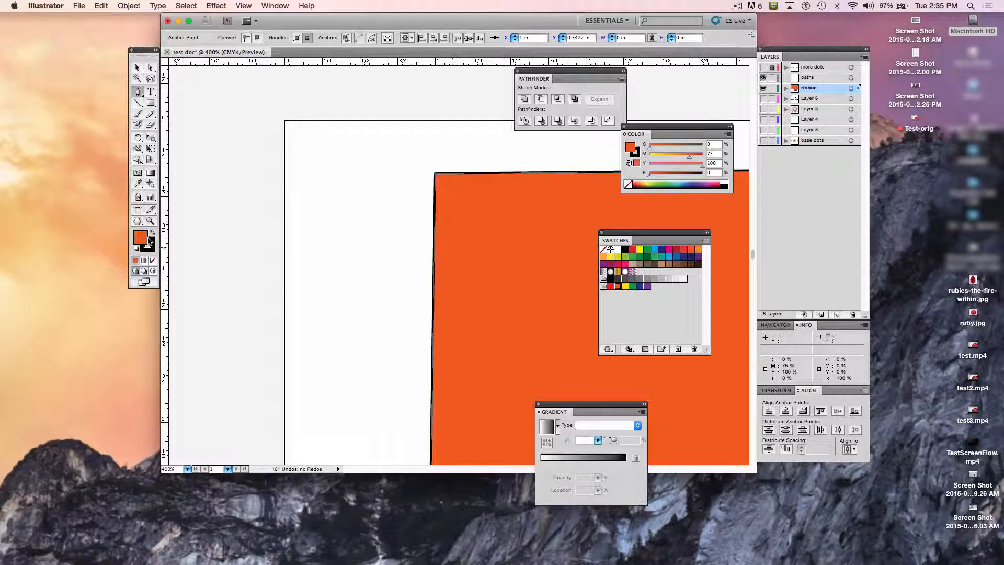
{"action": "left_click", "coordinate": [149, 246]}
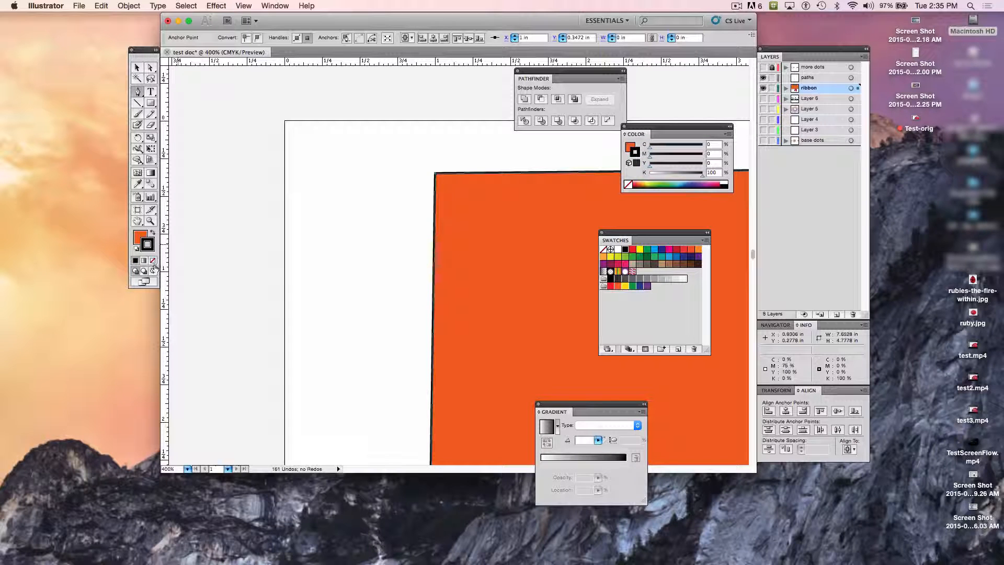
{"action": "left_click", "coordinate": [152, 260]}
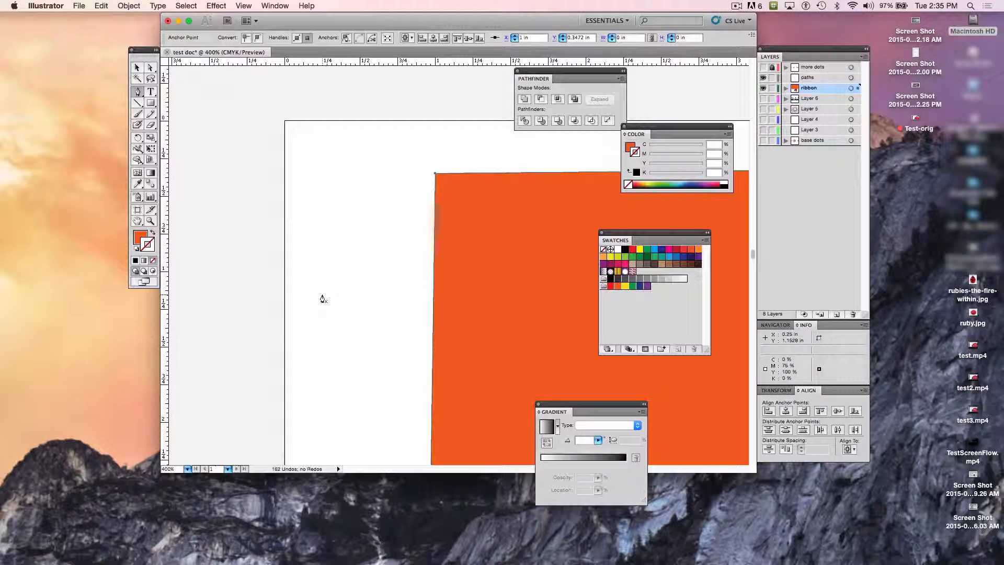
Step: Move the orange shape about 1.2 in right and 1.6 in down, over the middle of the ribbon
{"action": "key", "text": "z"}
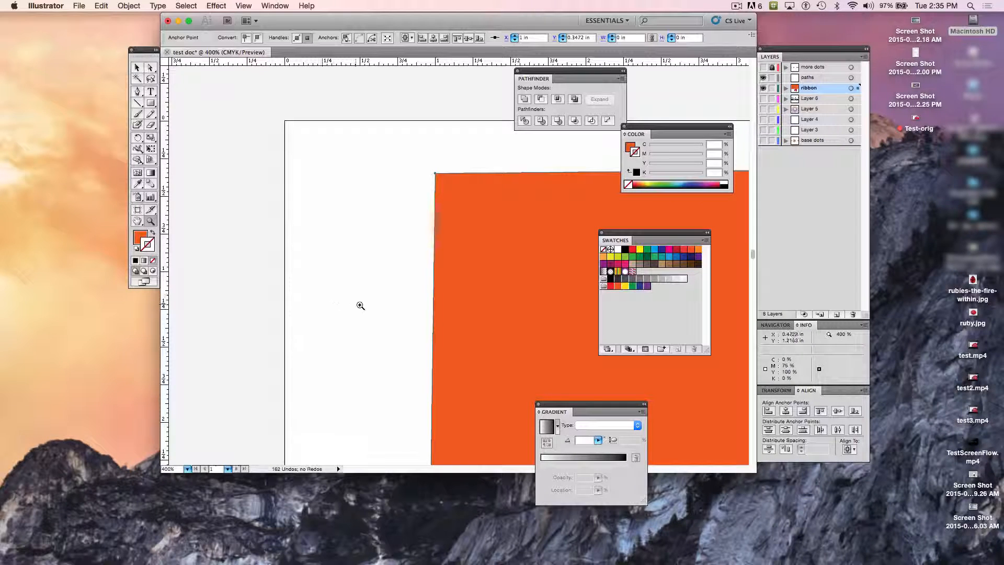
{"action": "left_click", "coordinate": [491, 311], "text": "alt"}
{"action": "left_click", "coordinate": [492, 312], "text": "alt"}
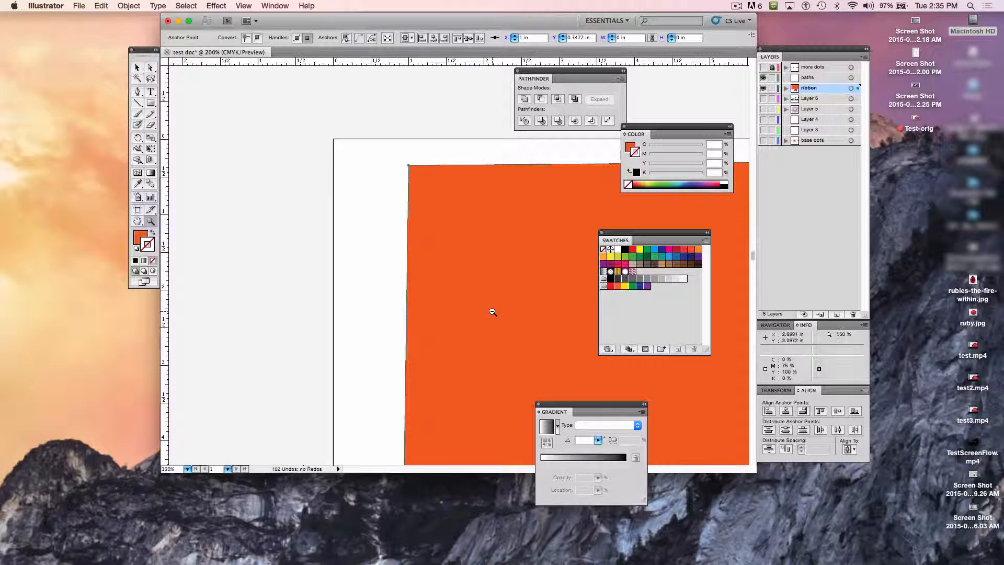
{"action": "left_click", "coordinate": [492, 312], "text": "alt"}
{"action": "left_click", "coordinate": [493, 312], "text": "alt"}
{"action": "left_click", "coordinate": [492, 312], "text": "alt"}
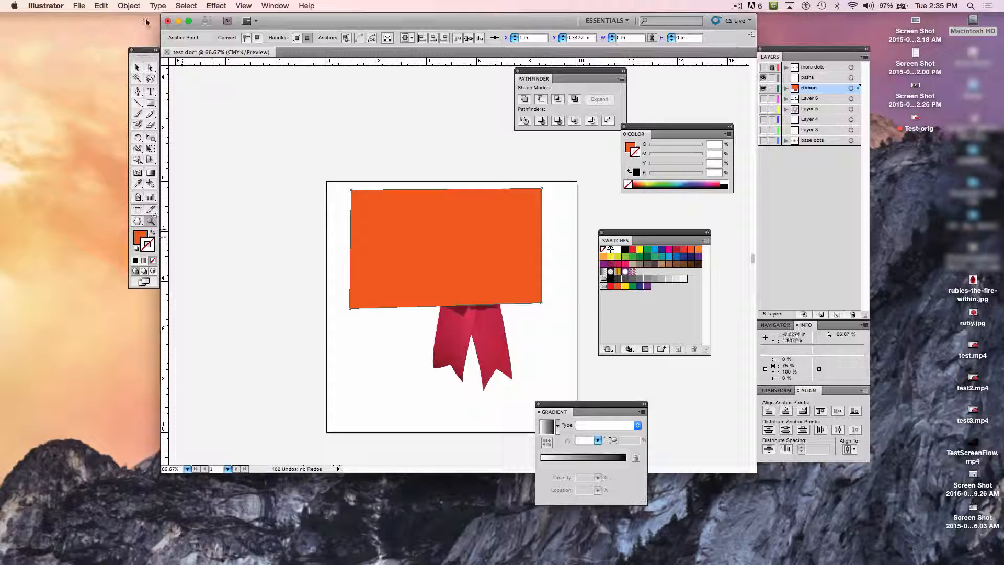
{"action": "left_click", "coordinate": [137, 68]}
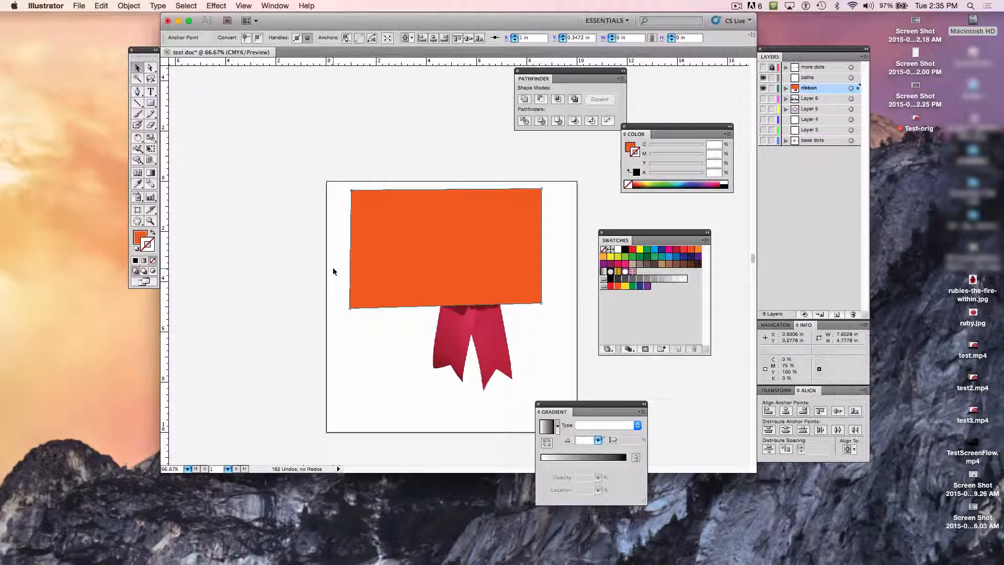
{"action": "left_click_drag", "start_coordinate": [530, 263], "coordinate": [560, 304]}
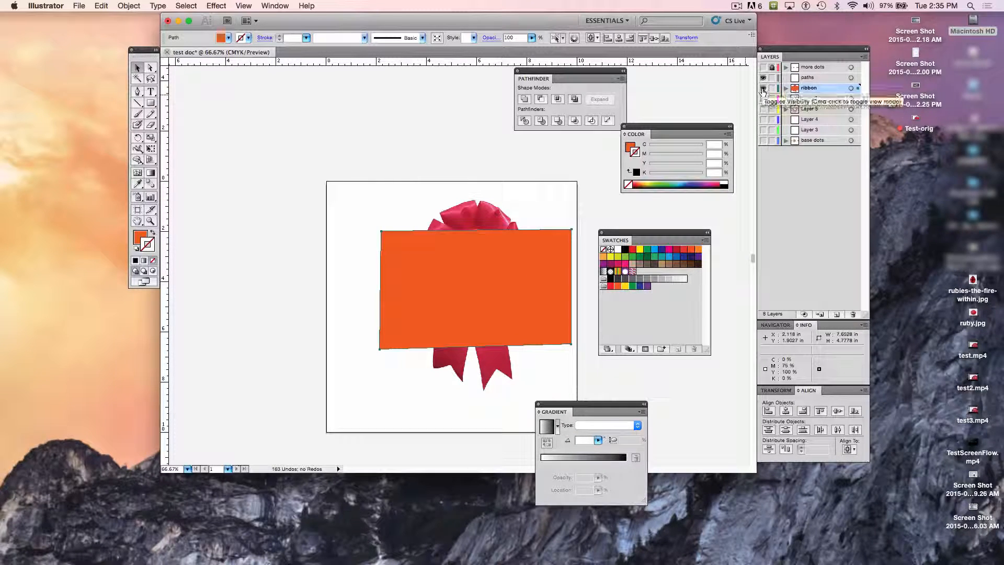
Step: Hide the ribbon layer and undo the hiding
{"action": "left_click", "coordinate": [763, 89]}
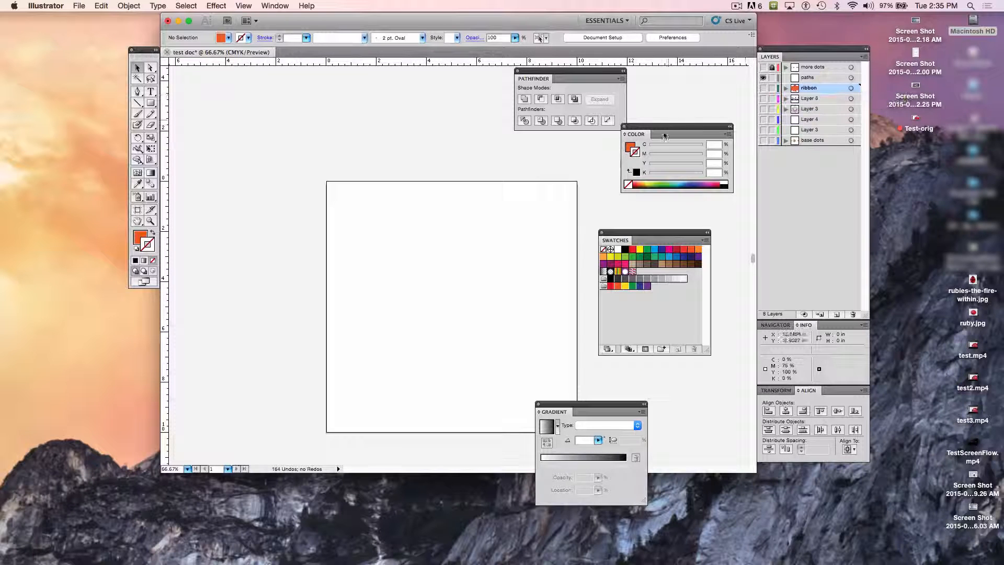
{"action": "key", "text": "super+z"}
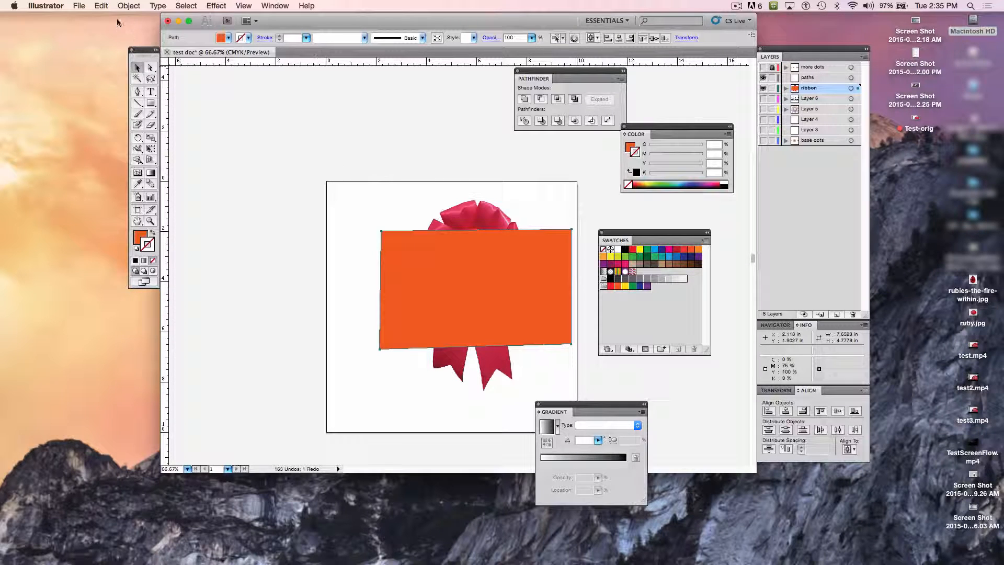
Step: Transfer the orange shape to the paths layer by cutting and pasting it at the same position, and move that layer below the ribbon layer
{"action": "left_click", "coordinate": [101, 6]}
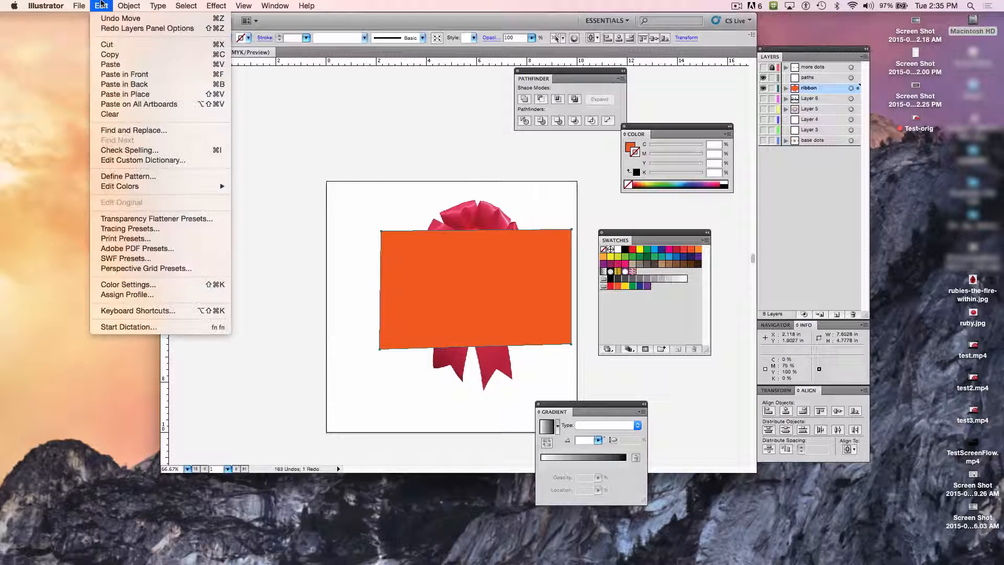
{"action": "left_click", "coordinate": [144, 46]}
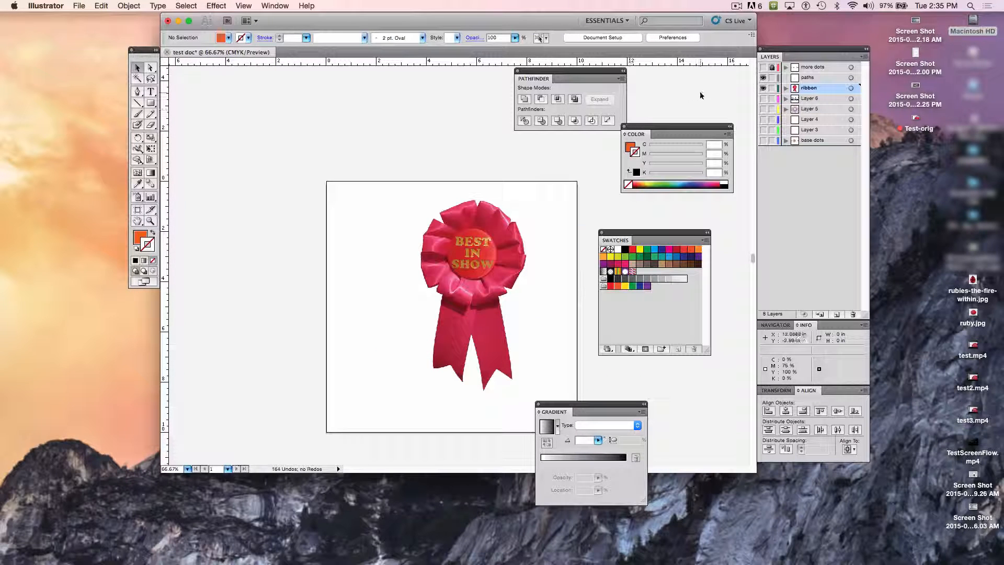
{"action": "left_click", "coordinate": [811, 78]}
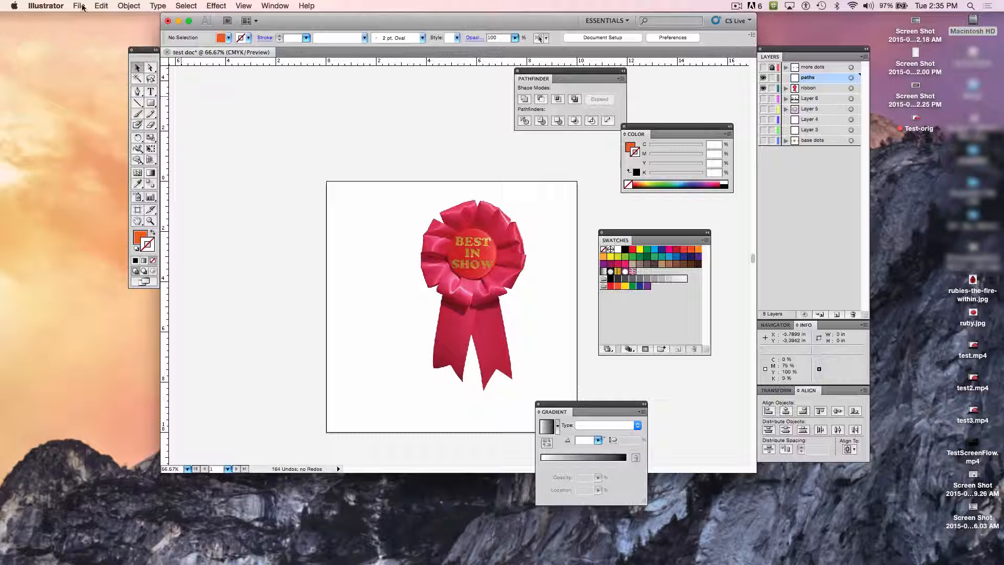
{"action": "left_click", "coordinate": [99, 6]}
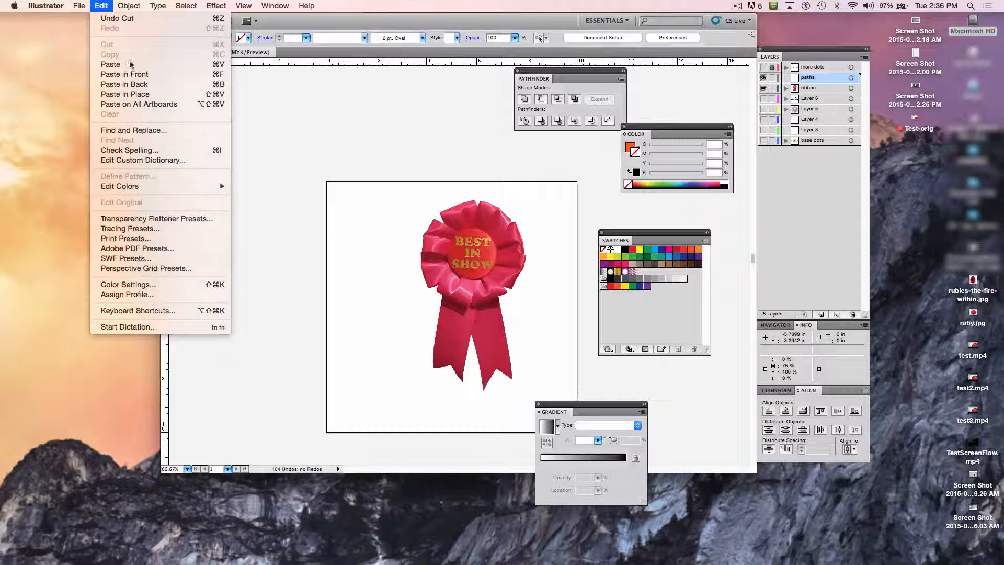
{"action": "left_click", "coordinate": [157, 102]}
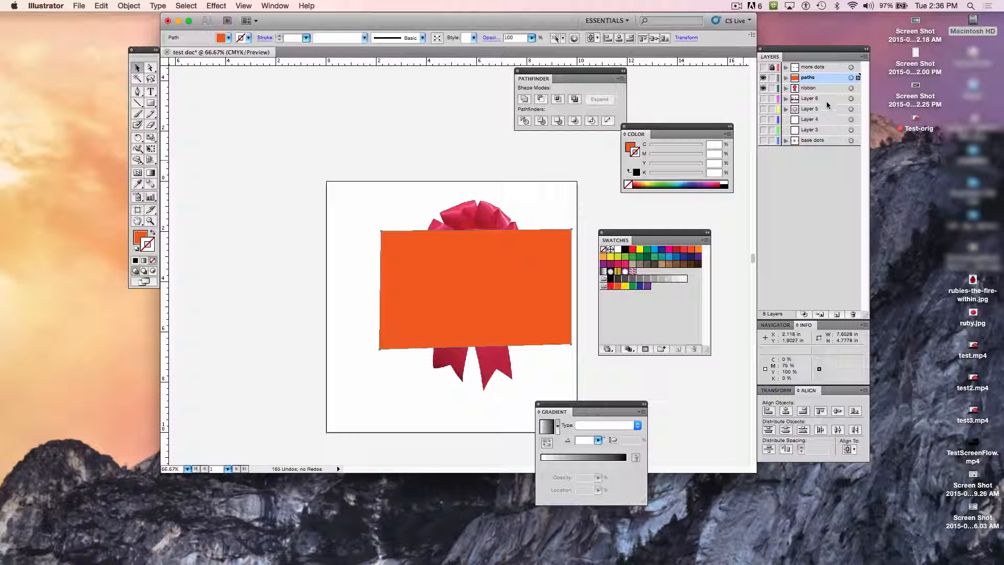
{"action": "left_click_drag", "start_coordinate": [814, 77], "coordinate": [818, 96]}
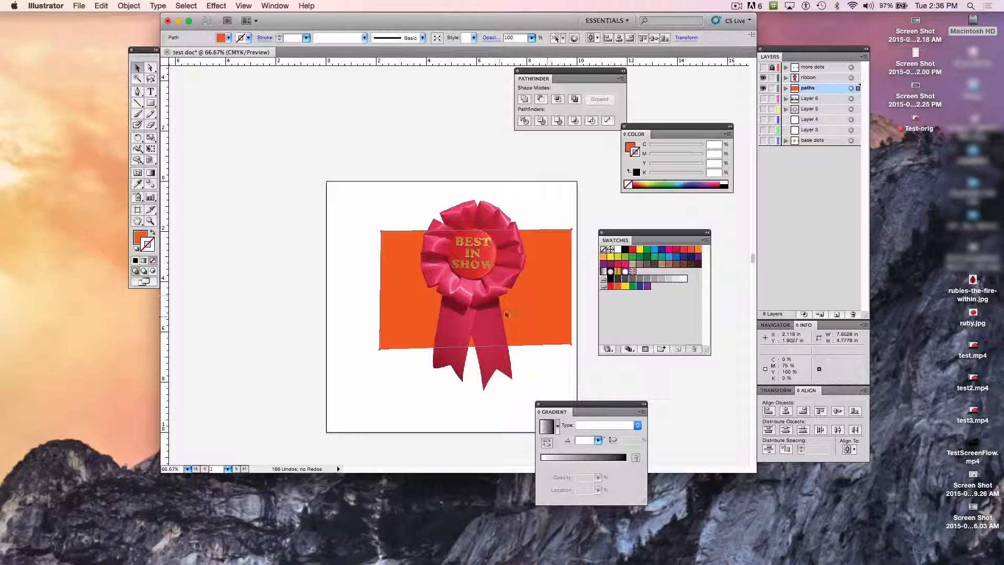
Step: Move the orange shape up behind the rosette and lower its opacity to 37%
{"action": "left_click", "coordinate": [520, 307]}
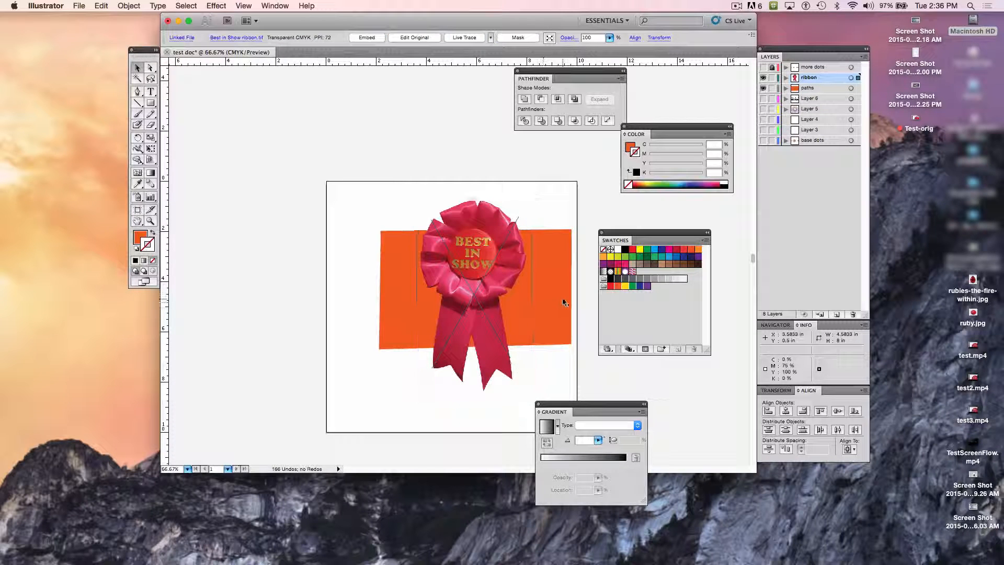
{"action": "left_click_drag", "start_coordinate": [563, 298], "coordinate": [556, 262]}
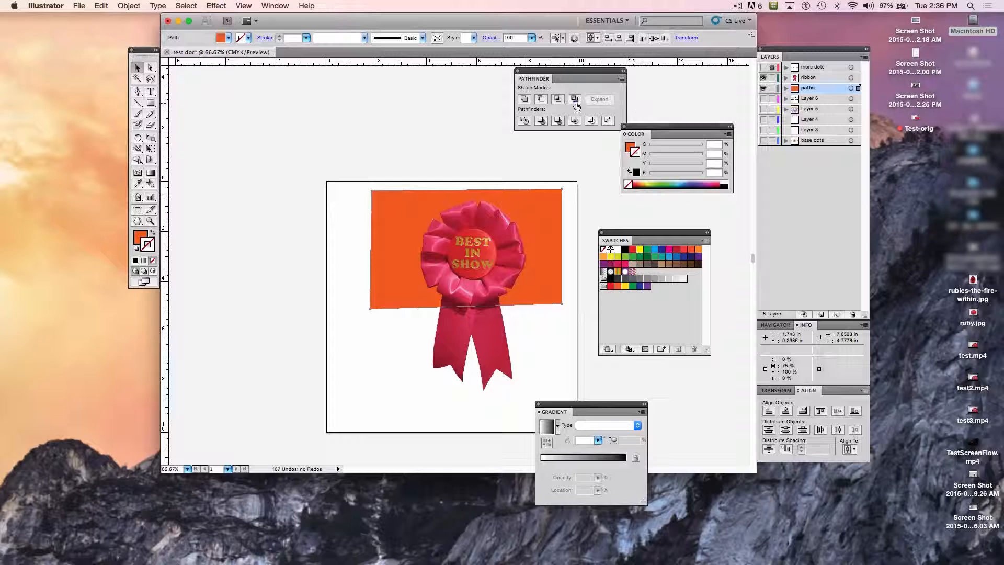
{"action": "left_click", "coordinate": [531, 37]}
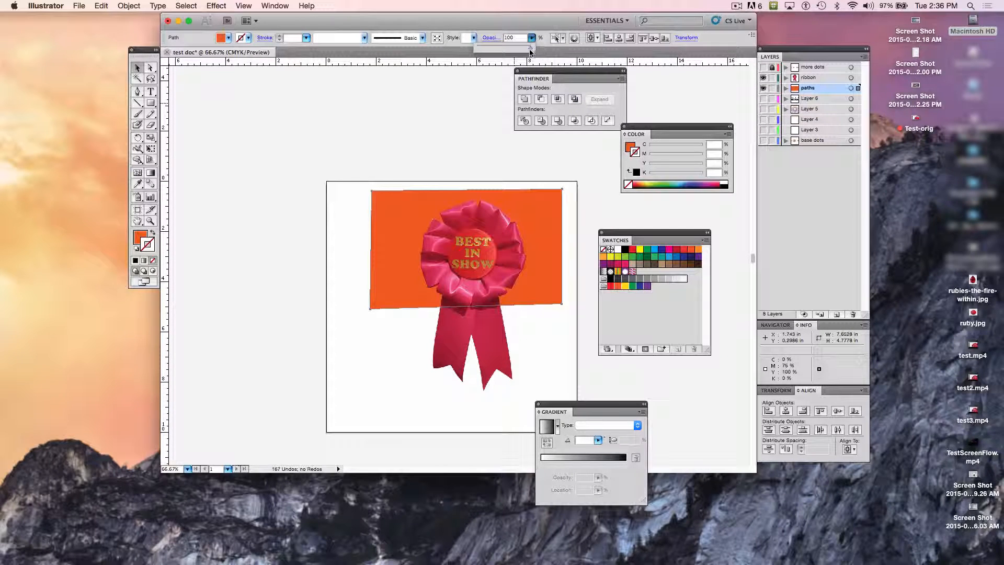
{"action": "left_click_drag", "start_coordinate": [531, 50], "coordinate": [496, 51]}
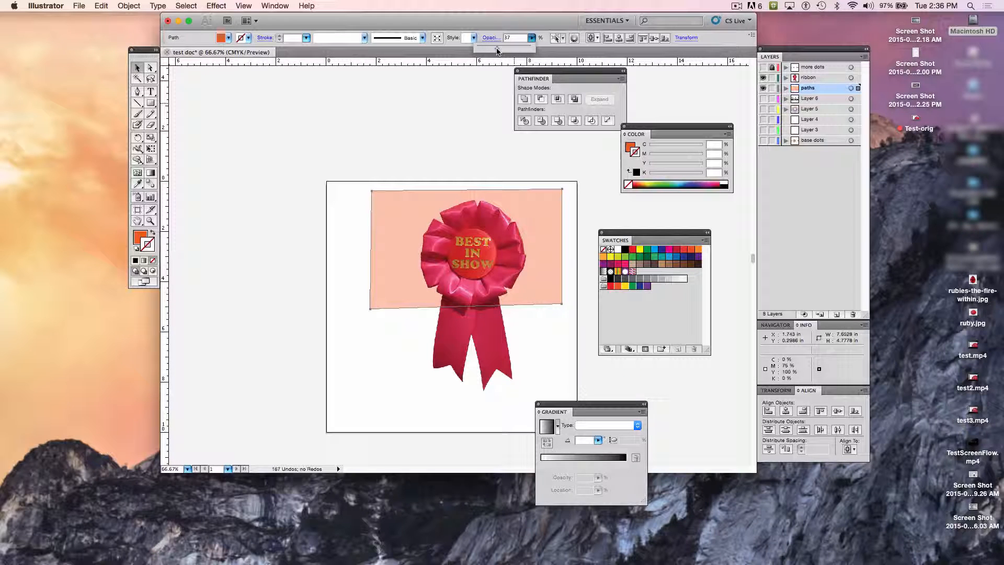
{"action": "left_click", "coordinate": [466, 178]}
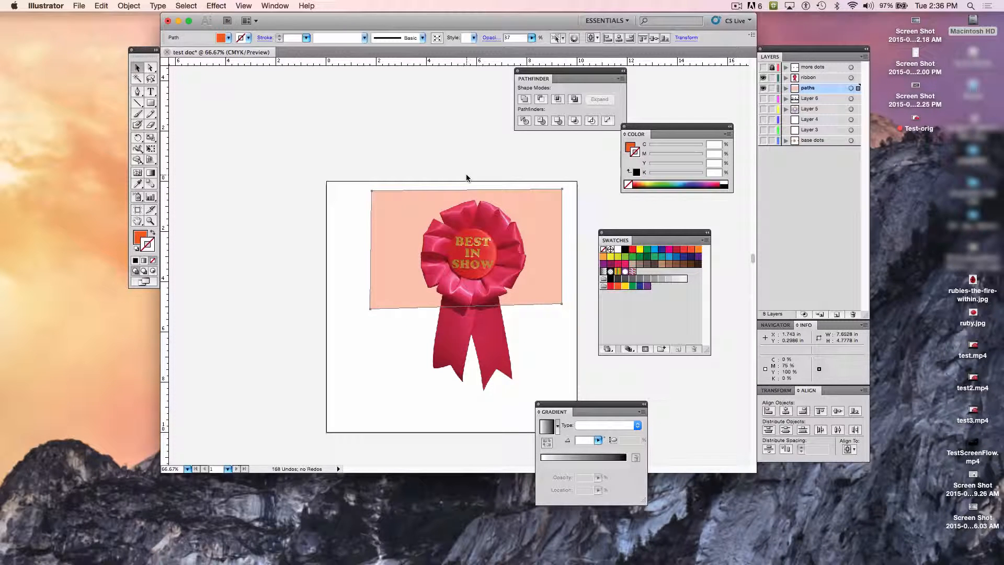
{"action": "left_click", "coordinate": [499, 165]}
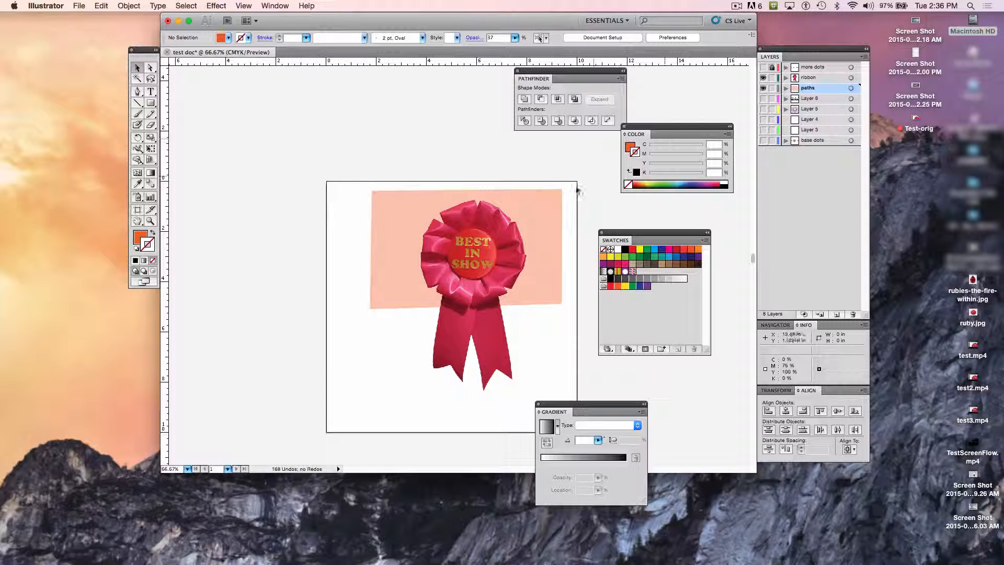
Step: Add a new layer directly above the paths layer and name it "ribbon path"
{"action": "left_click", "coordinate": [837, 316]}
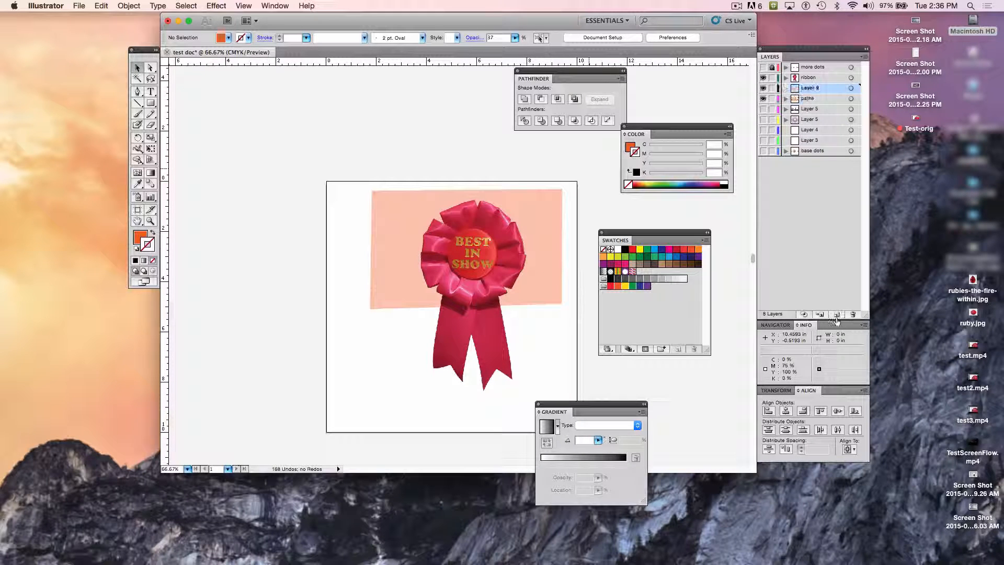
{"action": "double_click", "coordinate": [806, 92]}
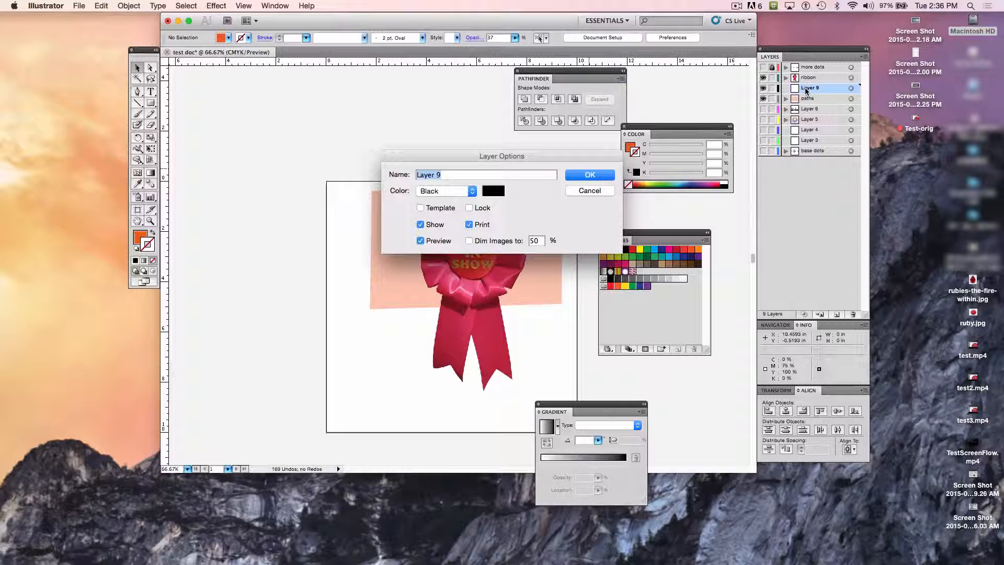
{"action": "type", "text": "ribbon"}
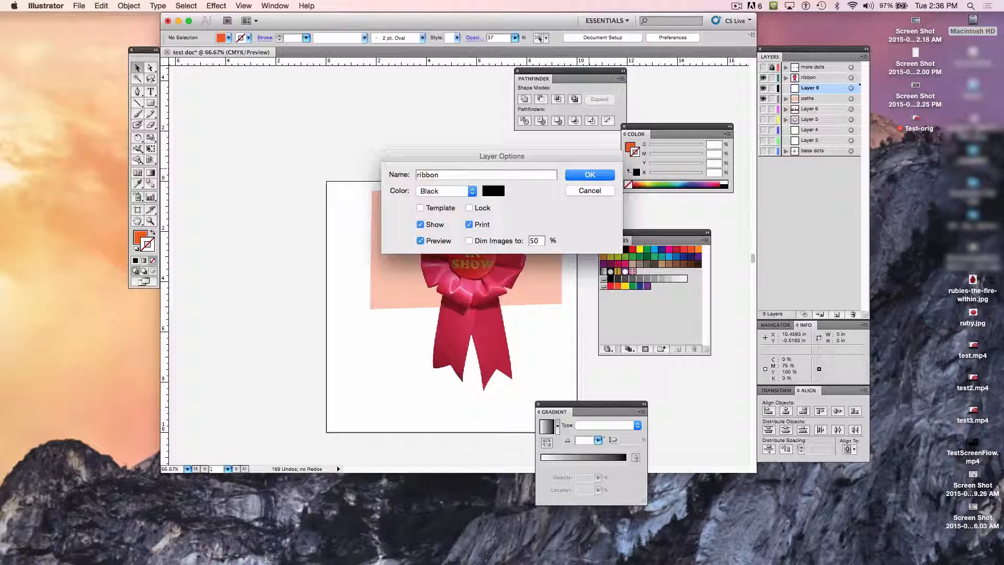
{"action": "type", "text": " shapeh"}
{"action": "key", "text": "Return"}
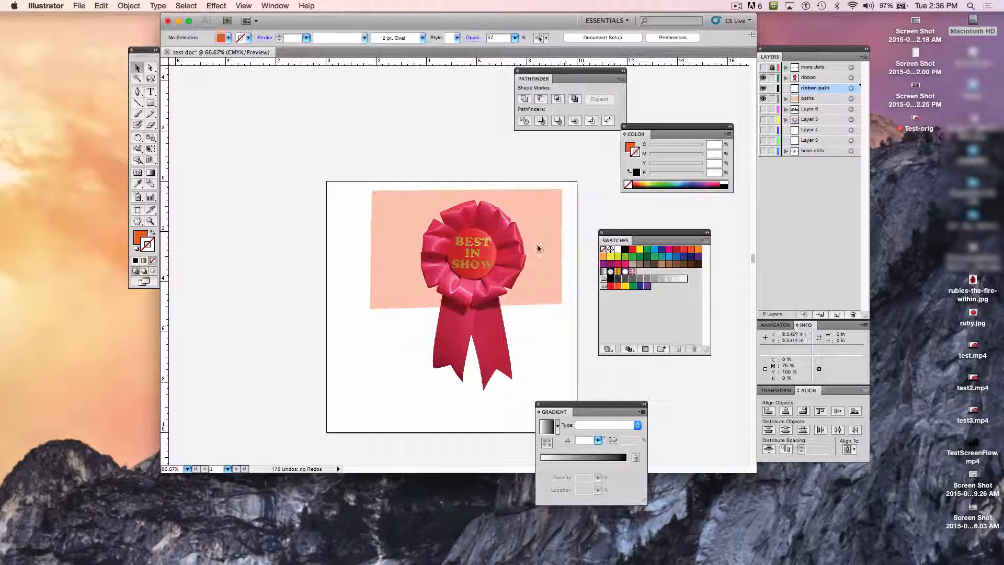
Step: Hide the paths layer and lock it together with all the layers below it
{"action": "left_click", "coordinate": [763, 99]}
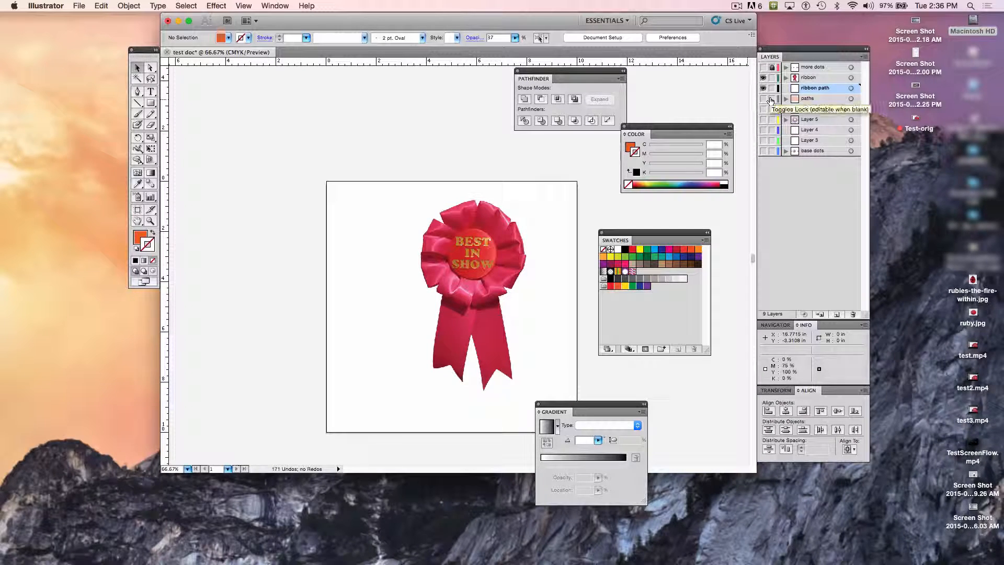
{"action": "left_click", "coordinate": [771, 100]}
{"action": "left_click_drag", "start_coordinate": [772, 100], "coordinate": [773, 164]}
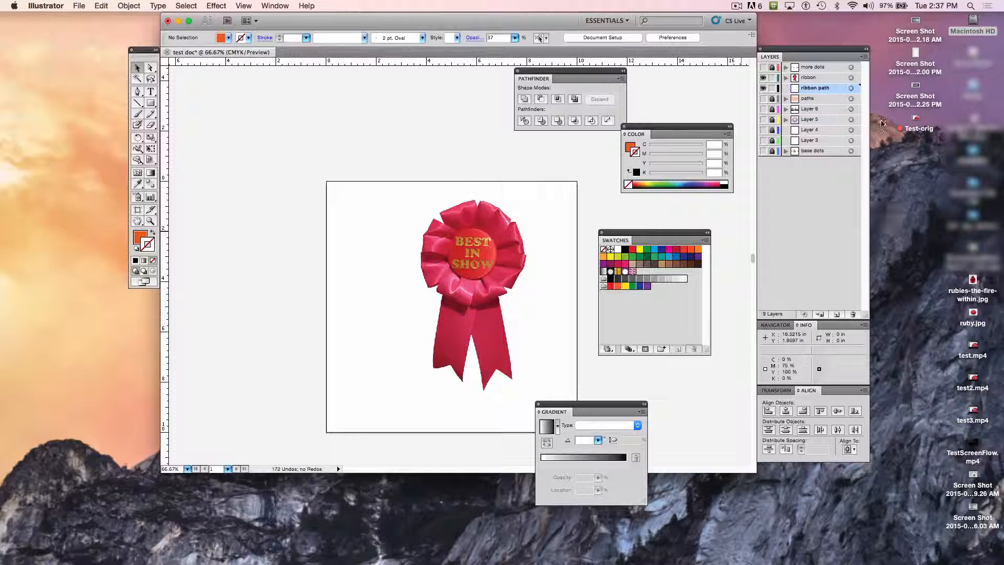
Step: Check the ribbon layer by hiding and reshowing it, and convert it to a template layer
{"action": "left_click", "coordinate": [762, 77]}
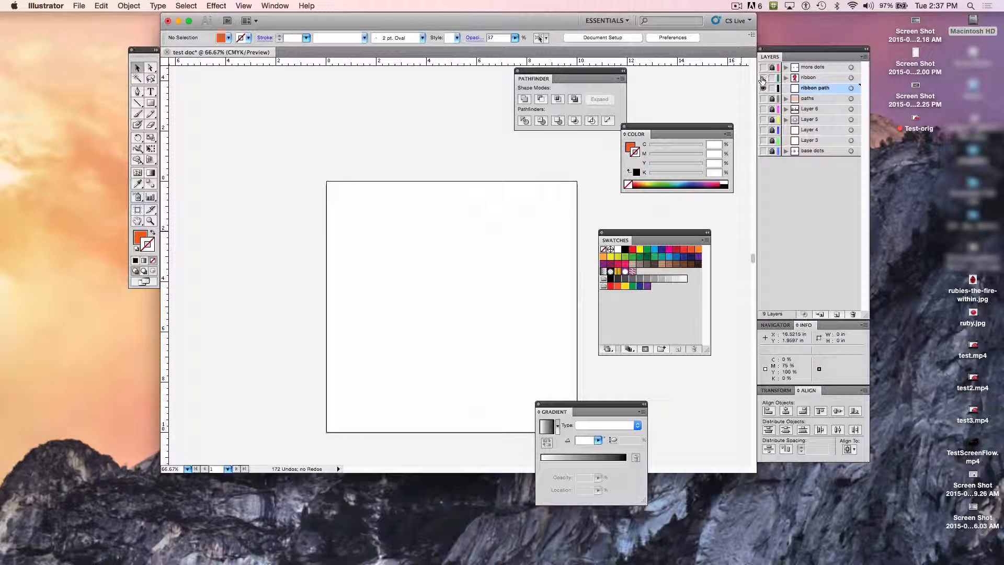
{"action": "left_click", "coordinate": [763, 78]}
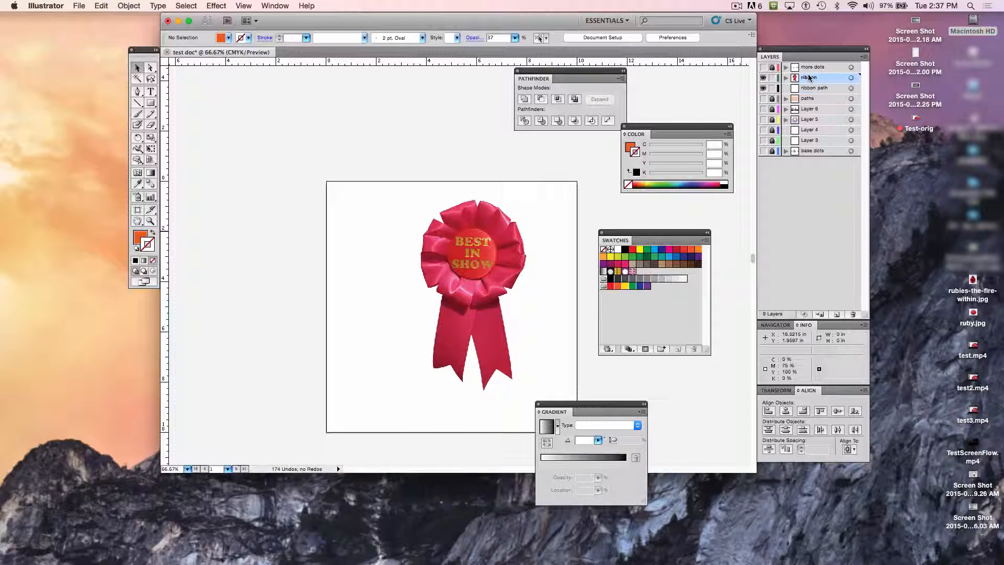
{"action": "left_click", "coordinate": [865, 58]}
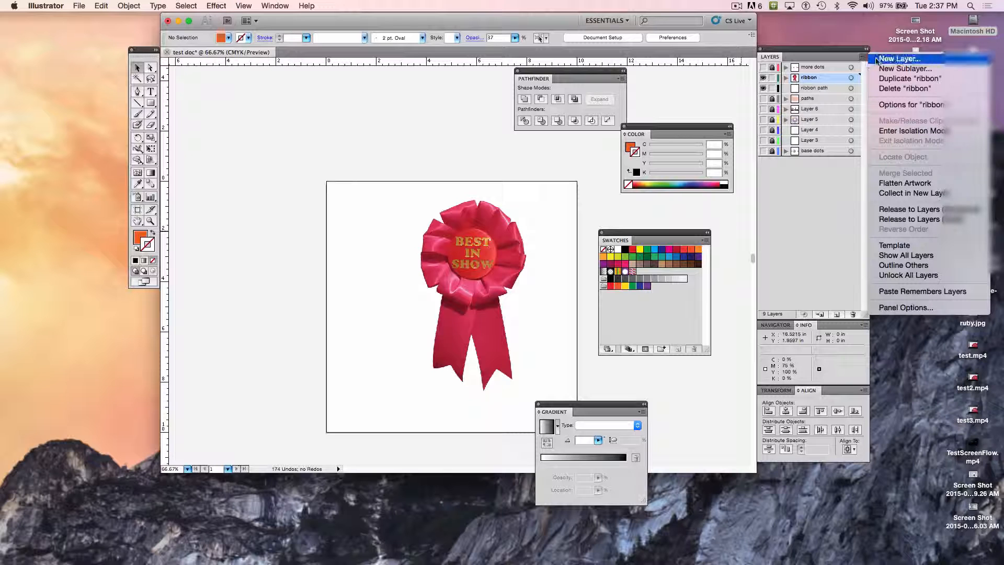
{"action": "left_click", "coordinate": [929, 246]}
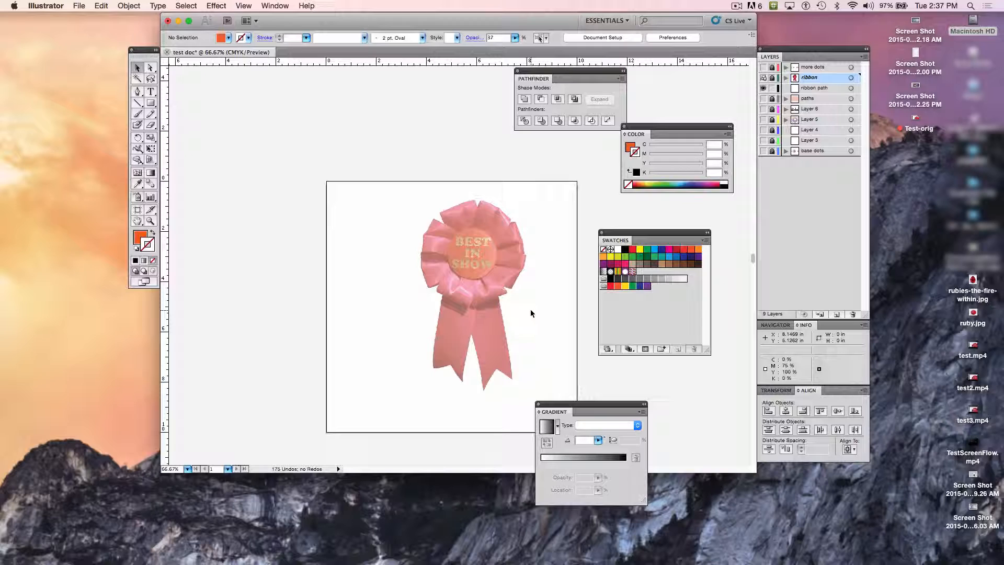
Step: Place the ribbon template beneath the ribbon path layer and activate the Pen tool on the ribbon path layer
{"action": "key", "text": "super+equal"}
{"action": "key", "text": "super+equal"}
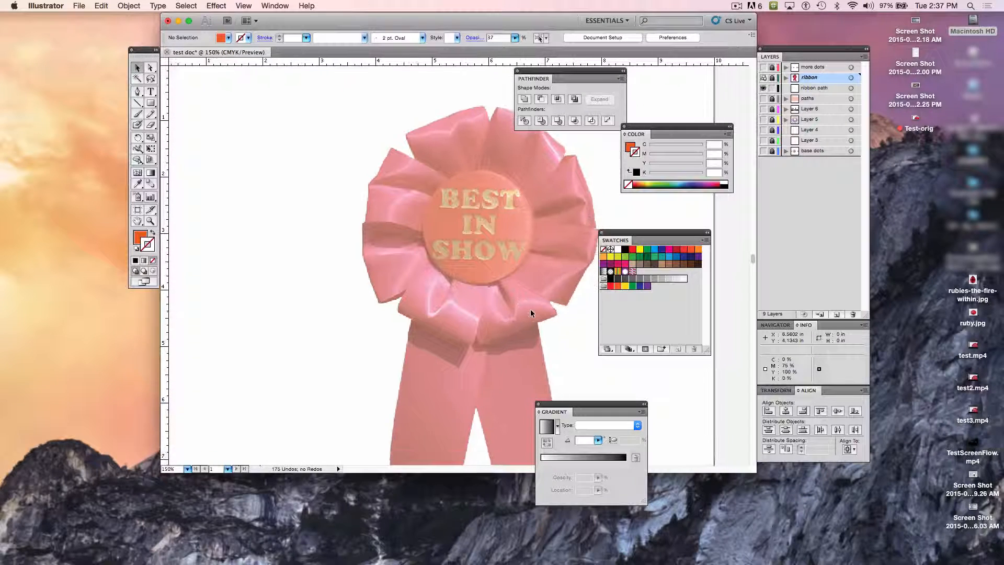
{"action": "scroll", "coordinate": [483, 314], "scroll_direction": "up", "scroll_amount": 3}
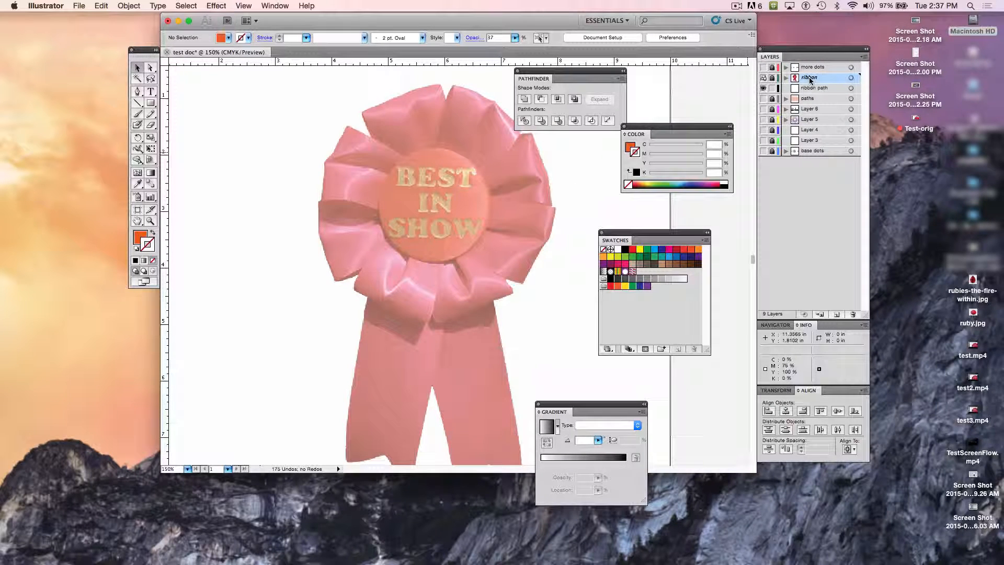
{"action": "left_click_drag", "start_coordinate": [809, 78], "coordinate": [812, 98]}
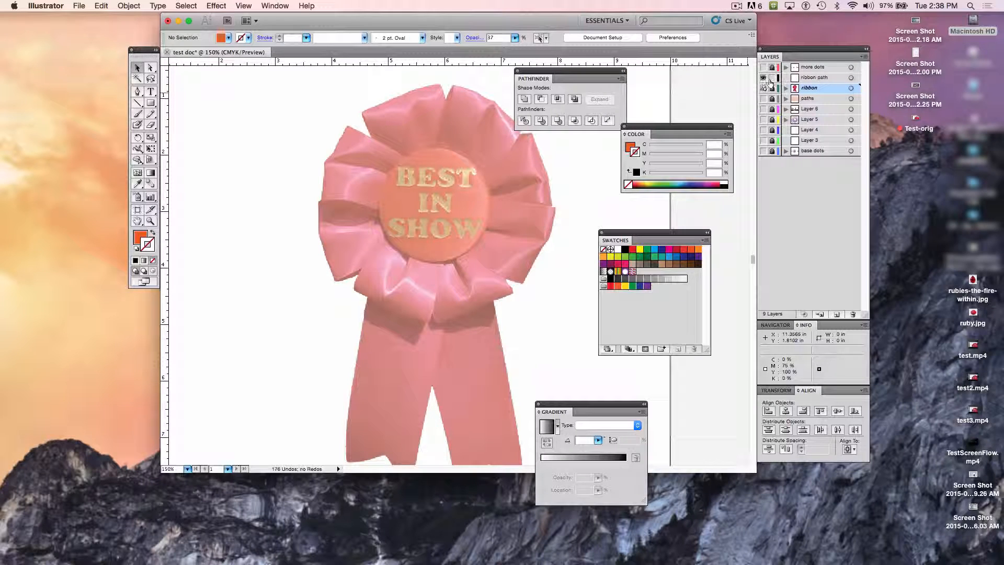
{"action": "left_click", "coordinate": [807, 78]}
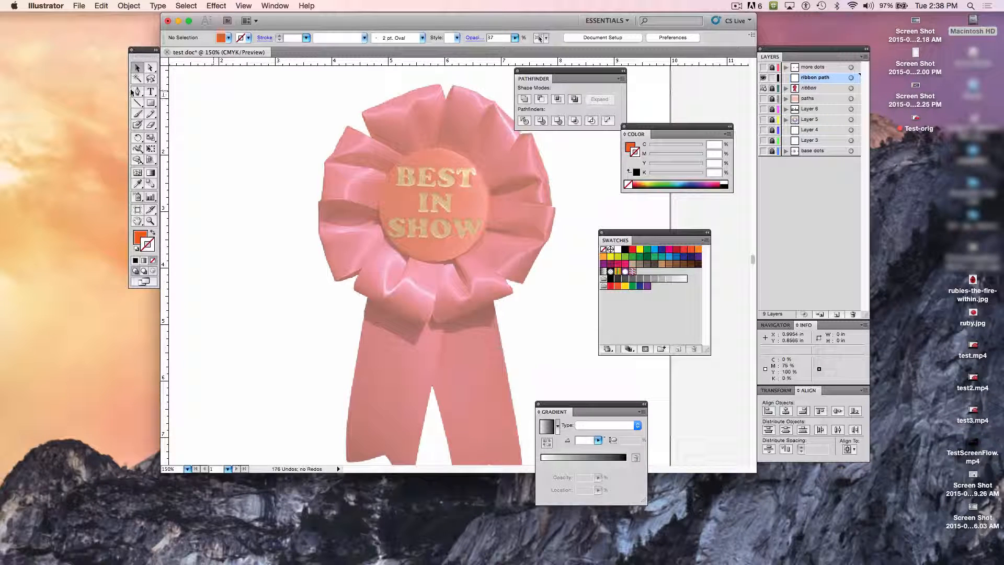
{"action": "left_click", "coordinate": [136, 91]}
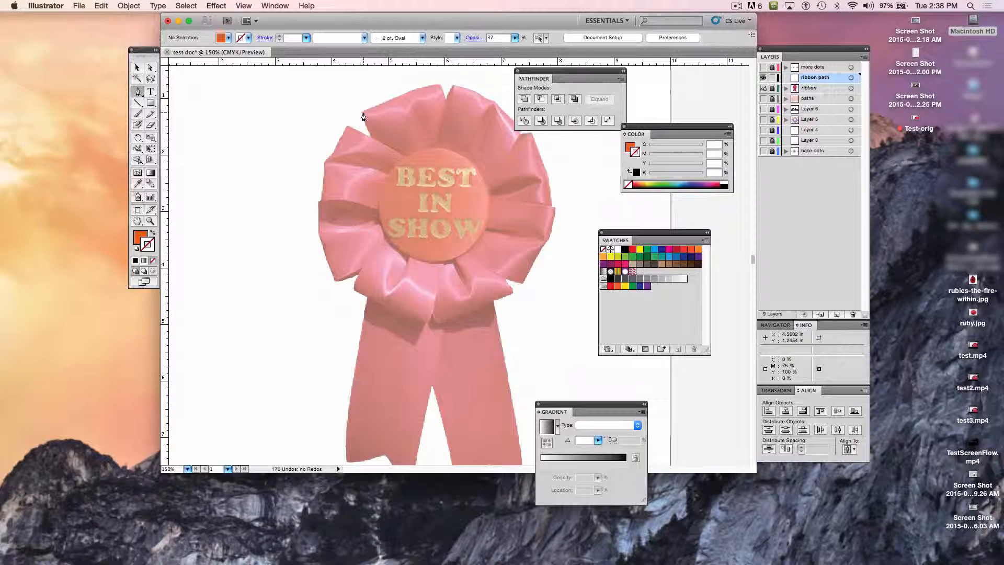
{"action": "key", "text": "super+equal"}
{"action": "scroll", "coordinate": [363, 117], "scroll_direction": "up", "scroll_amount": 5}
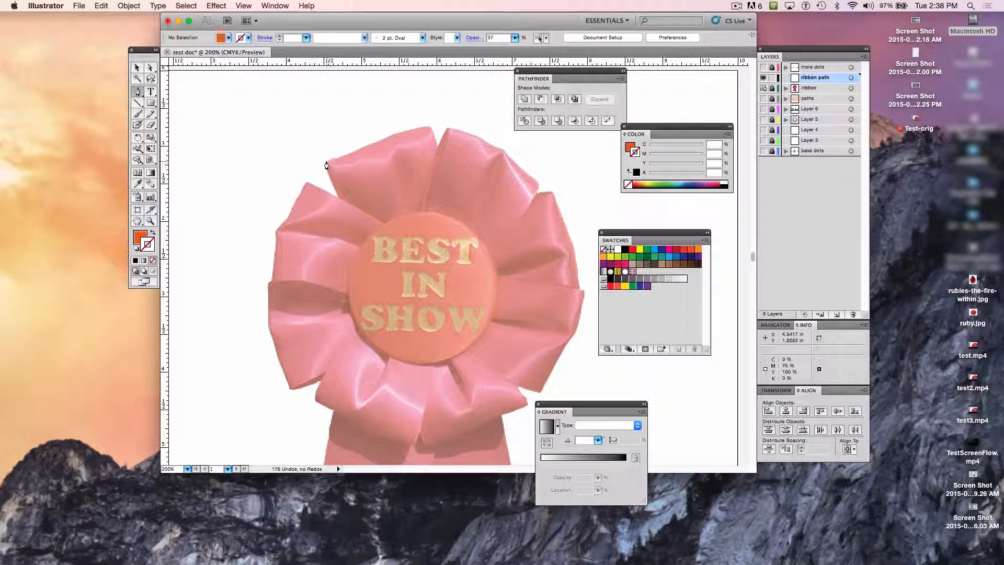
{"action": "left_click", "coordinate": [326, 162]}
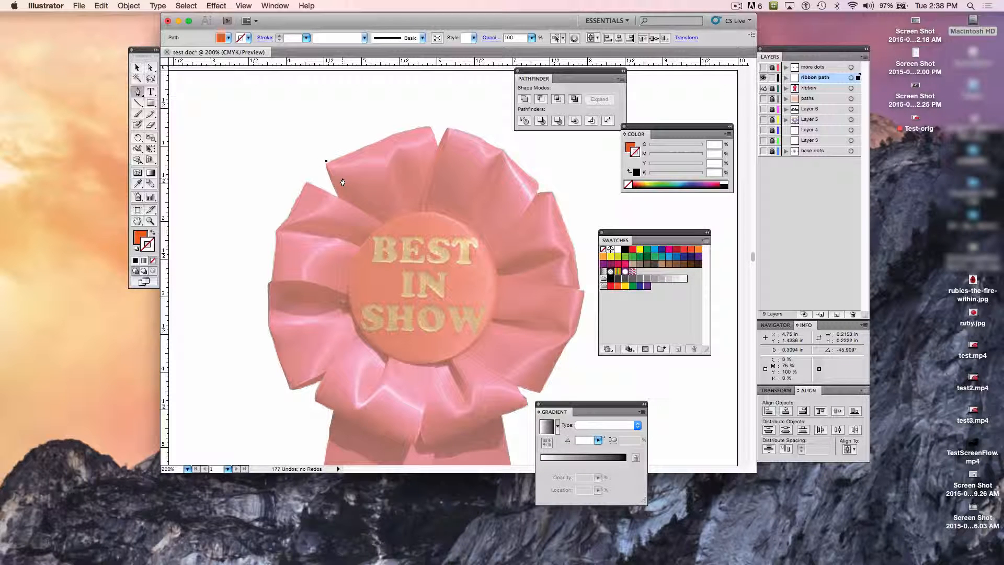
{"action": "key", "text": "super+z"}
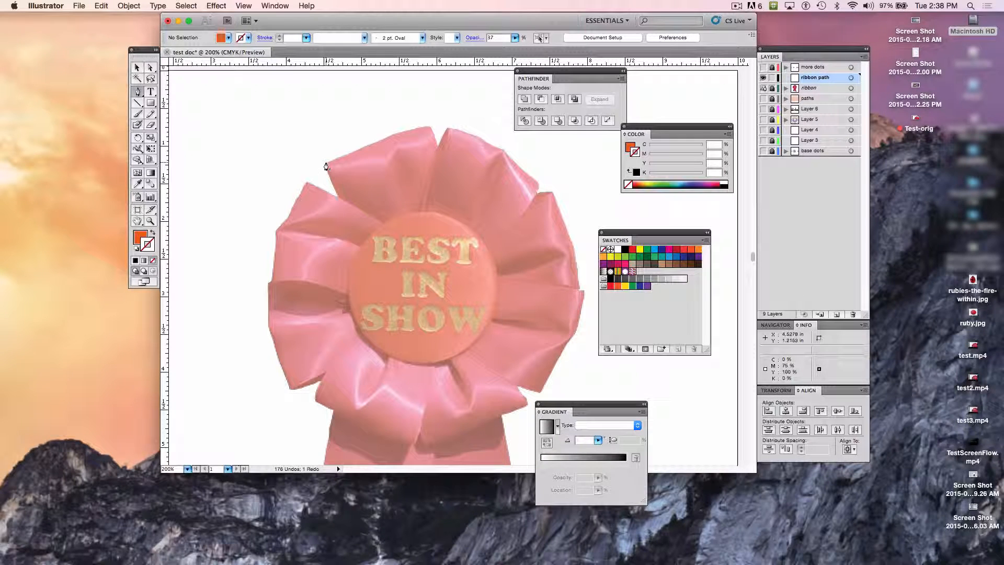
{"action": "left_click", "coordinate": [325, 162]}
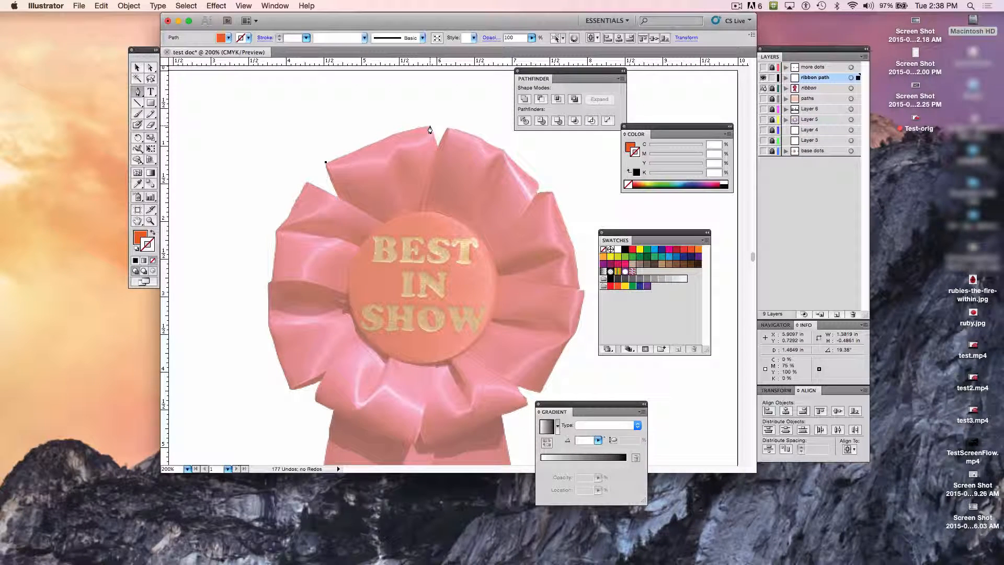
{"action": "left_click", "coordinate": [429, 126]}
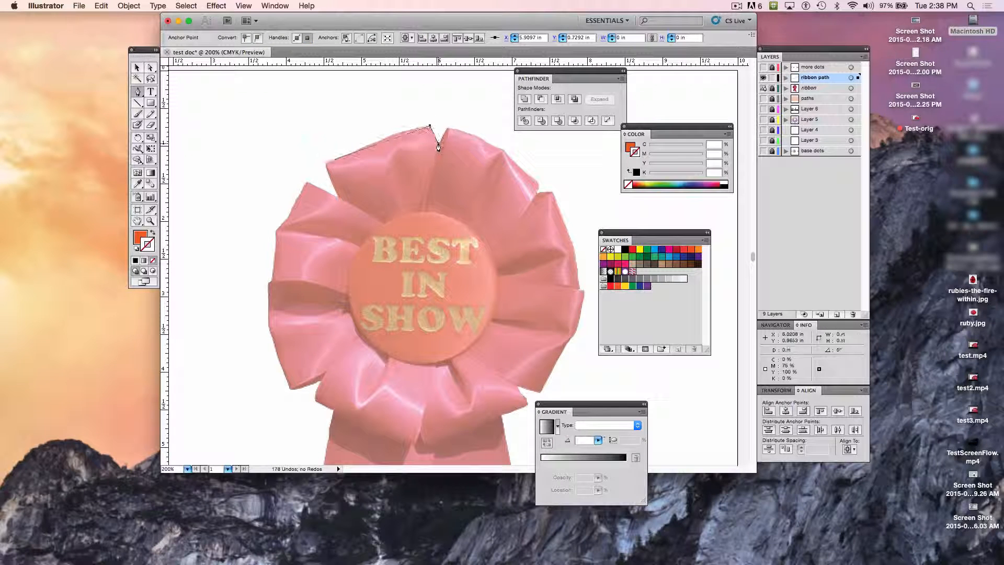
{"action": "left_click", "coordinate": [438, 143]}
{"action": "left_click", "coordinate": [449, 128]}
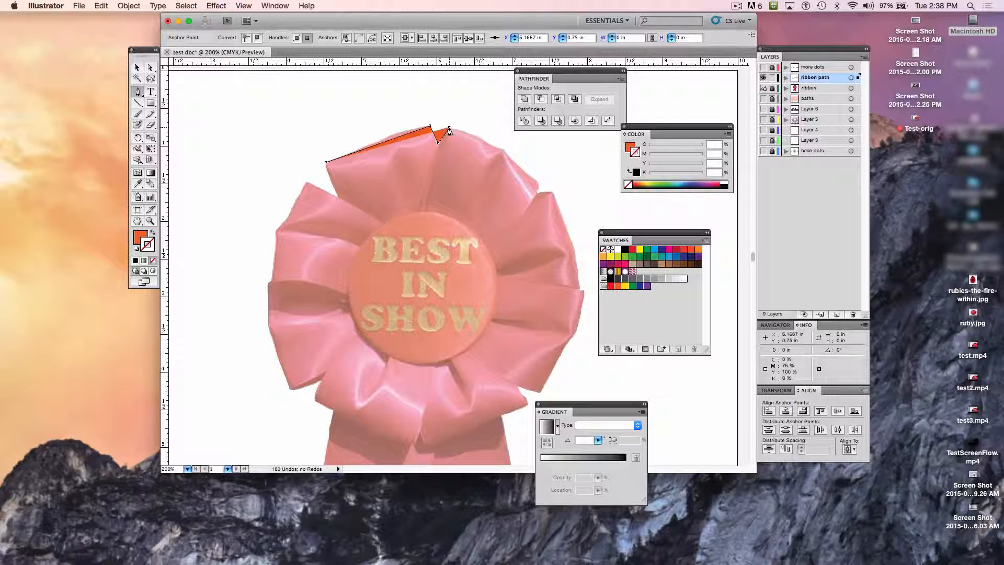
{"action": "key", "text": "BackSpace"}
{"action": "key", "text": "BackSpace"}
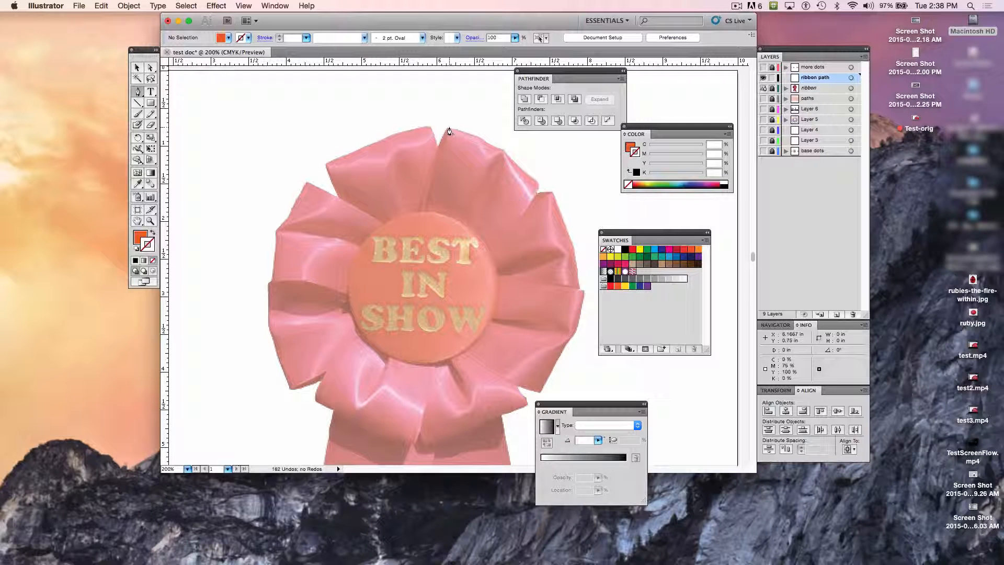
Step: Set the fill to none and the stroke to black at 0.5 pt for the new path
{"action": "left_click", "coordinate": [141, 238]}
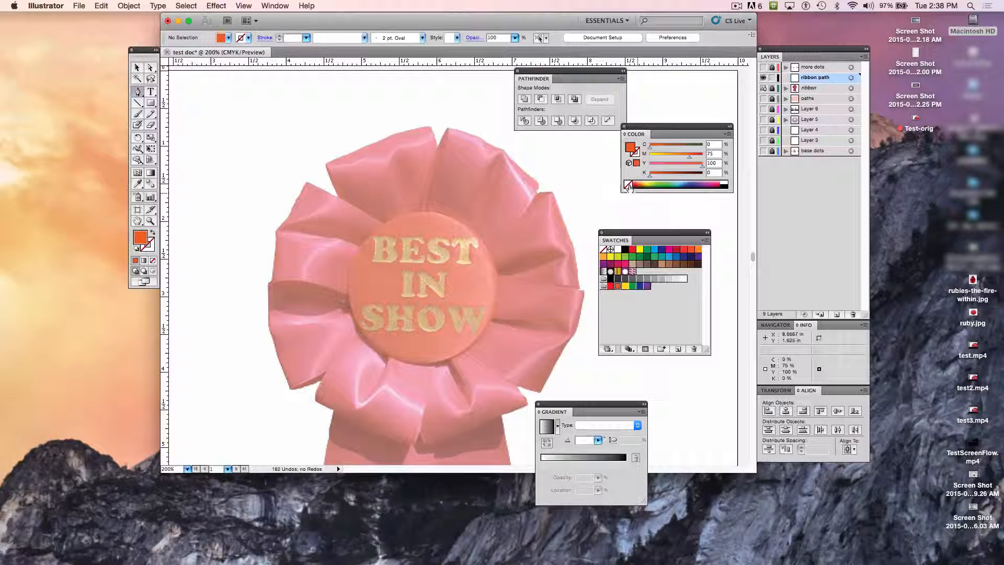
{"action": "left_click", "coordinate": [628, 185]}
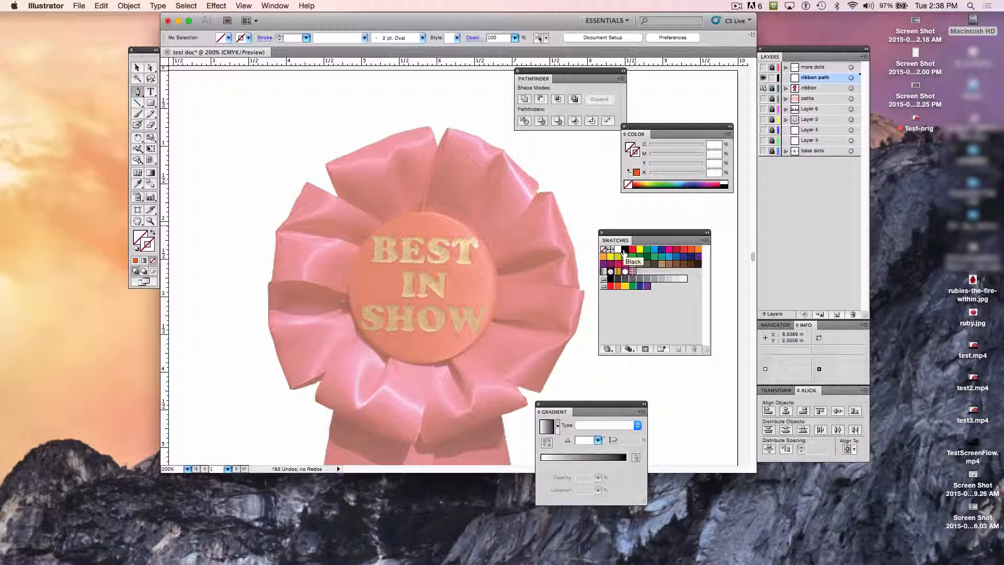
{"action": "left_click", "coordinate": [623, 251]}
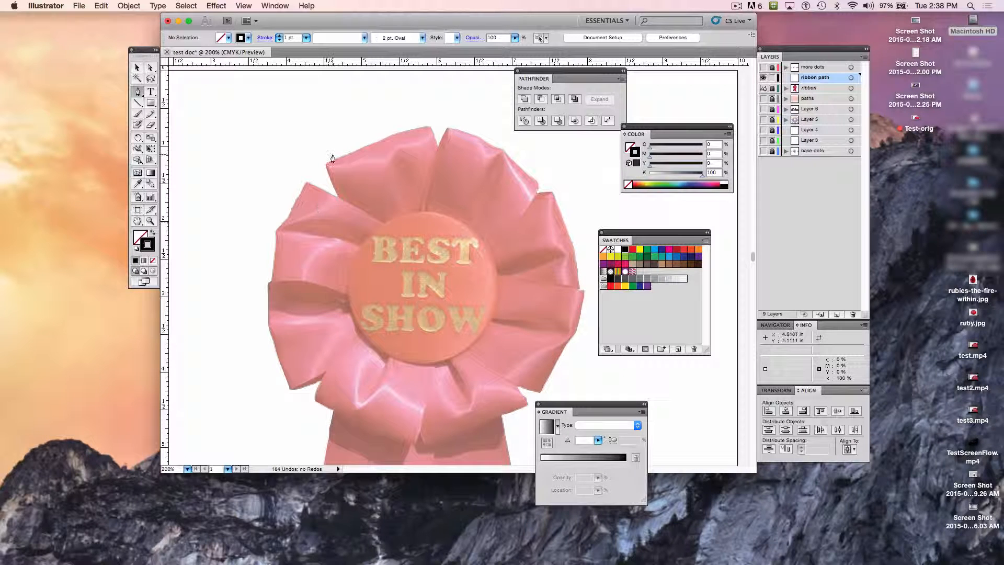
{"action": "left_click", "coordinate": [306, 38]}
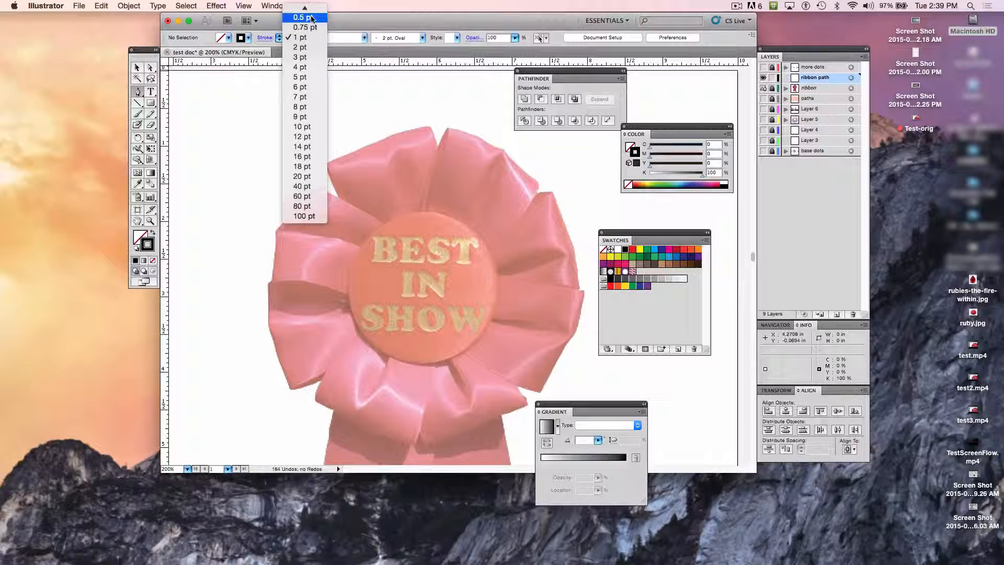
{"action": "left_click", "coordinate": [303, 17]}
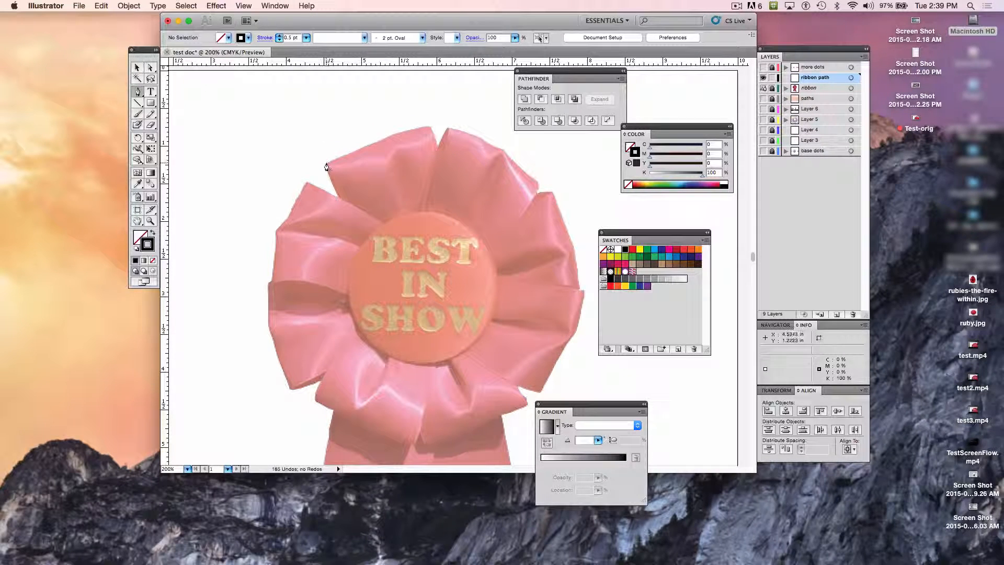
Step: Start the path at the outer corner of the rosette's upper-left petal and add a curve anchor partway along its top edge
{"action": "left_click", "coordinate": [326, 166]}
{"action": "left_click_drag", "start_coordinate": [326, 165], "coordinate": [377, 146]}
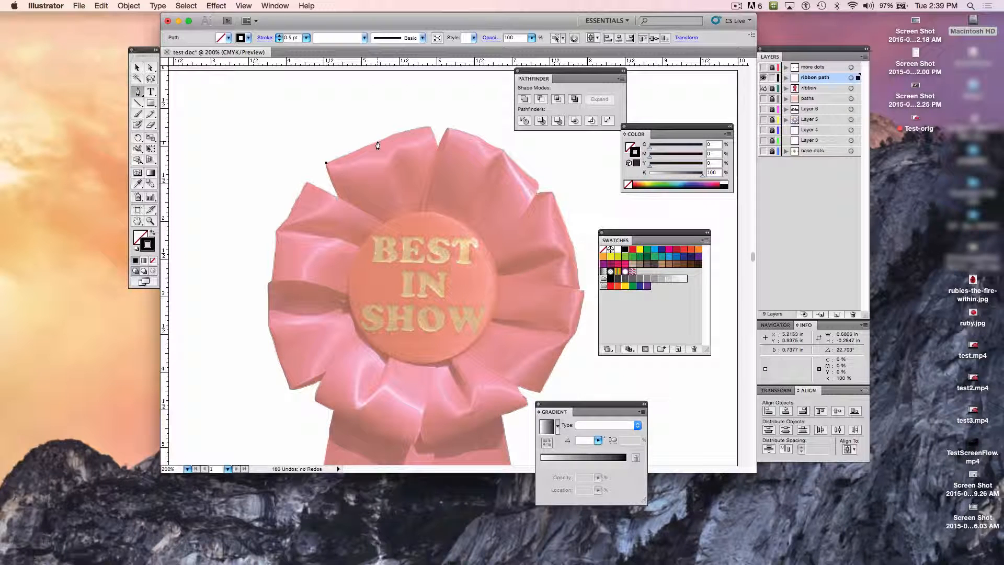
{"action": "left_click", "coordinate": [374, 145]}
{"action": "left_click_drag", "start_coordinate": [373, 145], "coordinate": [382, 141]}
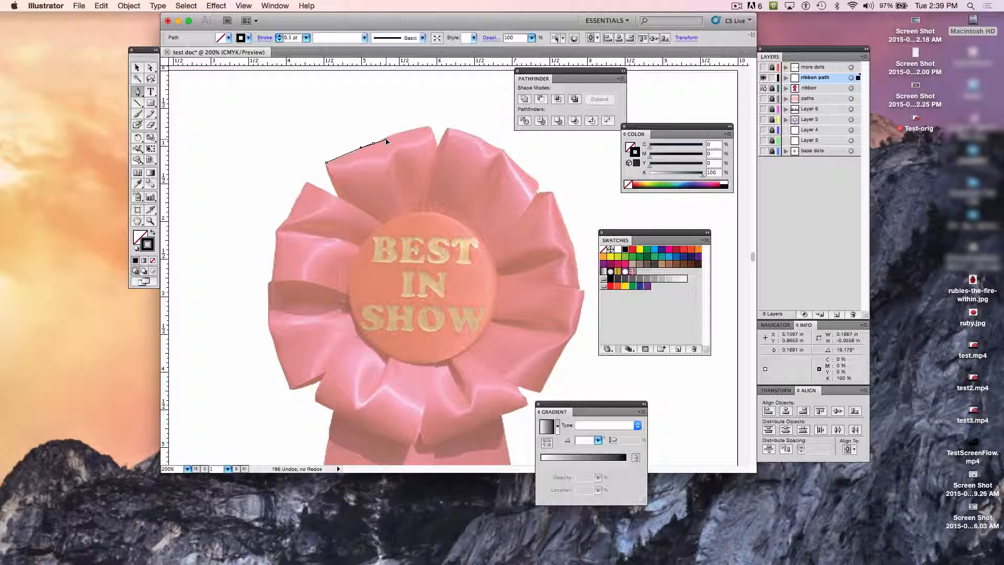
{"action": "left_click_drag", "start_coordinate": [388, 139], "coordinate": [390, 138]}
{"action": "mouse_move", "coordinate": [390, 139]}
{"action": "left_mouse_down"}
{"action": "mouse_move", "coordinate": [396, 127]}
{"action": "mouse_move", "coordinate": [405, 134]}
{"action": "mouse_move", "coordinate": [400, 126]}
{"action": "mouse_move", "coordinate": [459, 108]}
{"action": "mouse_move", "coordinate": [383, 141]}
{"action": "left_mouse_up"}
{"action": "left_click_drag", "start_coordinate": [384, 141], "coordinate": [384, 141]}
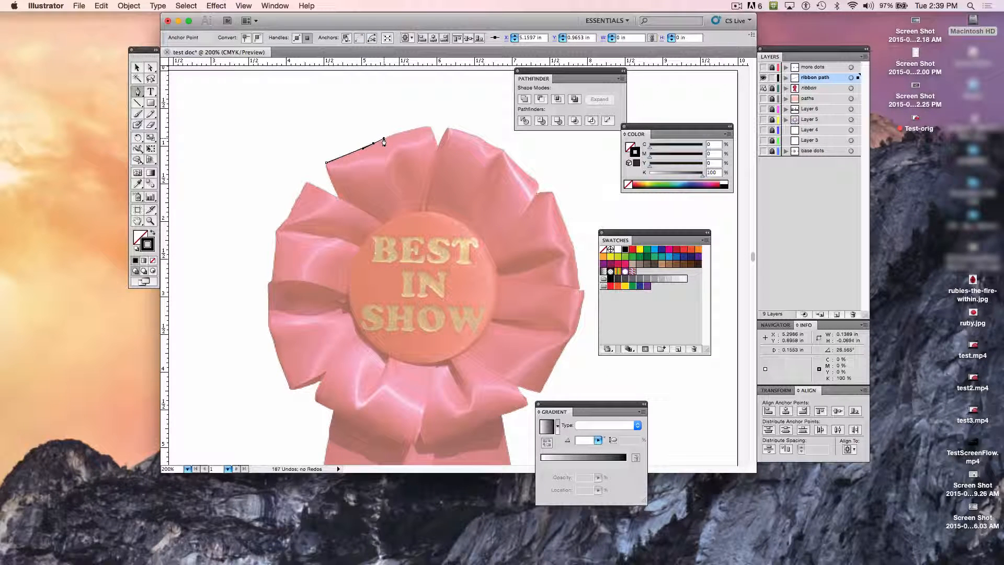
{"action": "left_click", "coordinate": [409, 130]}
{"action": "left_click", "coordinate": [409, 130]}
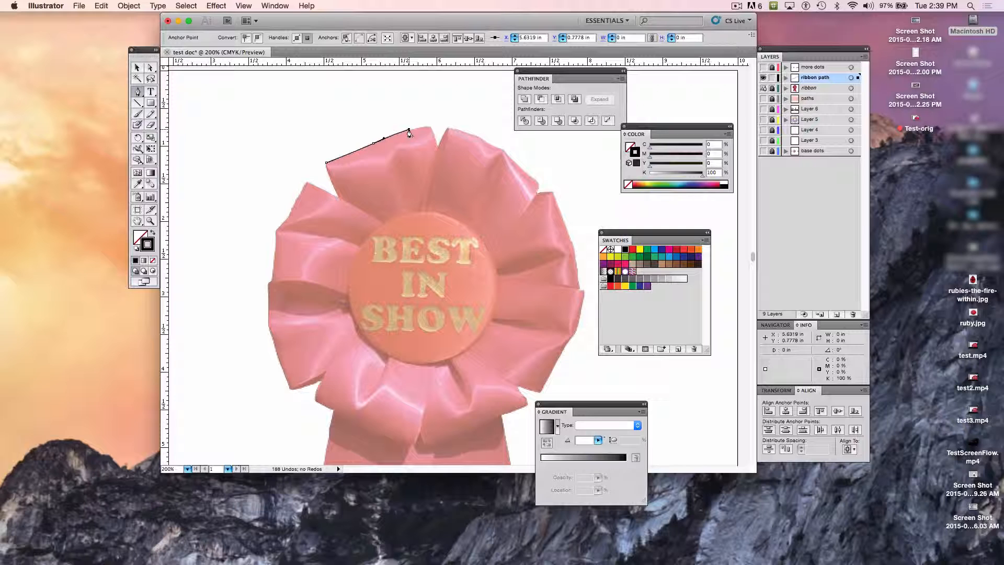
{"action": "key", "text": "super+z"}
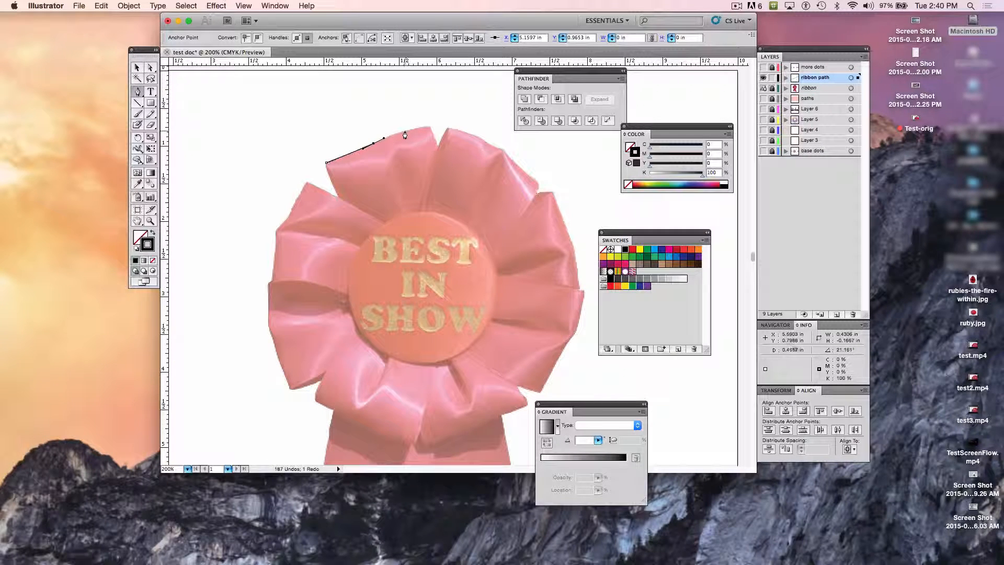
Step: Continue the curved path along the upper-left petal's top edge to its tip and retract the tip anchor's outgoing handle
{"action": "left_click", "coordinate": [396, 132]}
{"action": "left_click", "coordinate": [405, 130]}
{"action": "left_click_drag", "start_coordinate": [413, 129], "coordinate": [417, 127]}
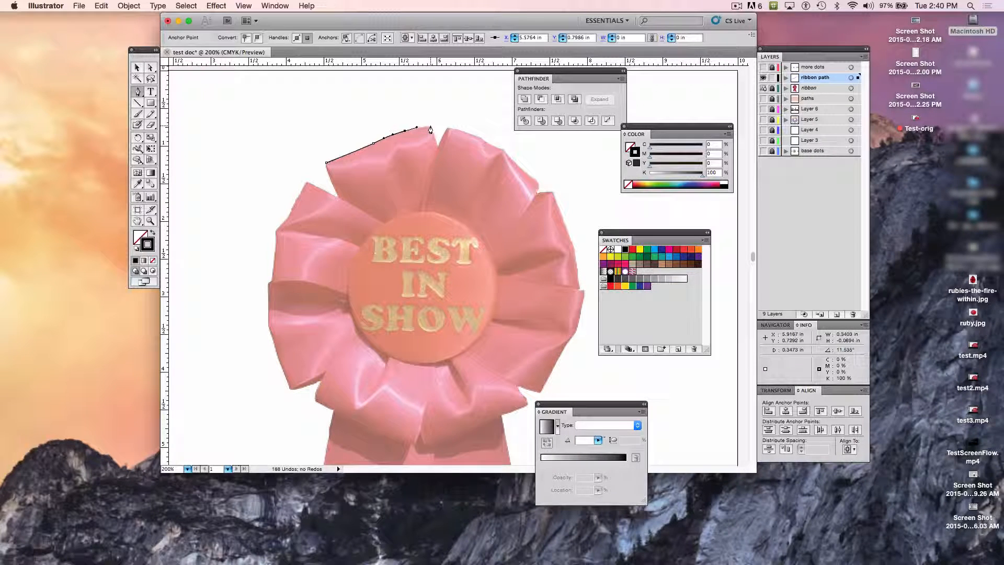
{"action": "left_click", "coordinate": [430, 129]}
{"action": "left_click", "coordinate": [431, 127]}
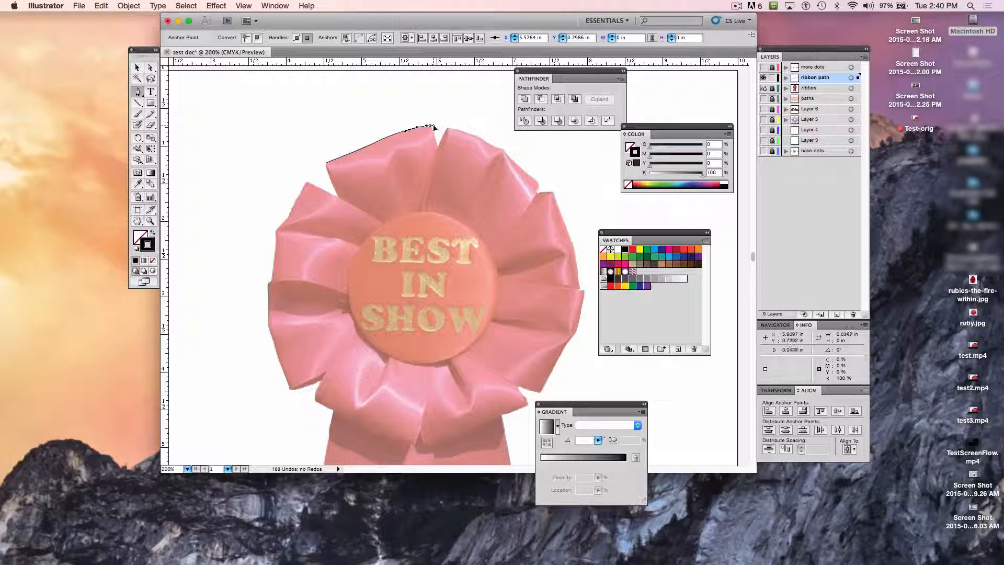
{"action": "left_click", "coordinate": [429, 126]}
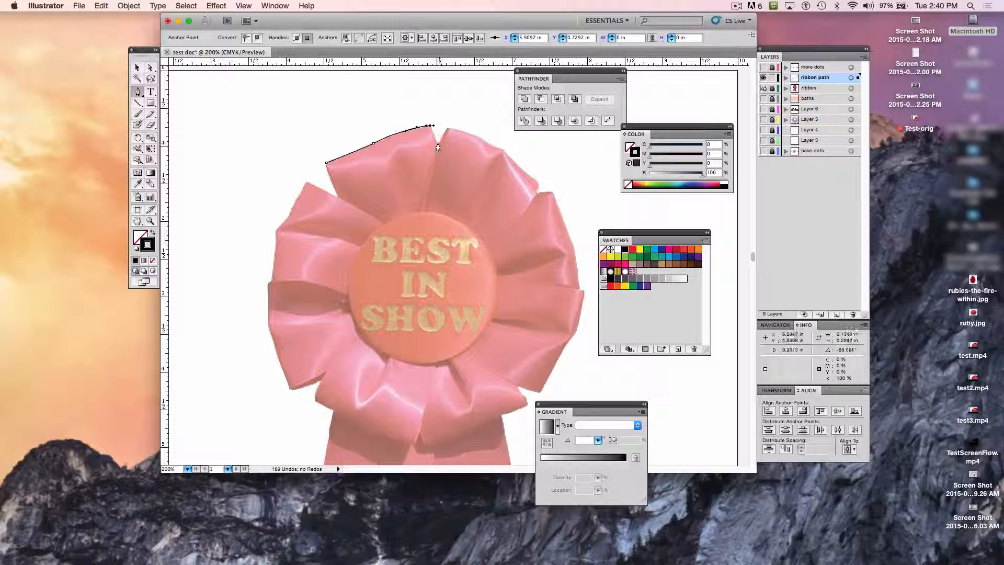
Step: Trace the short petal edge from the tip down to an anchor in the notch between the two top petals
{"action": "left_click_drag", "start_coordinate": [437, 148], "coordinate": [438, 155]}
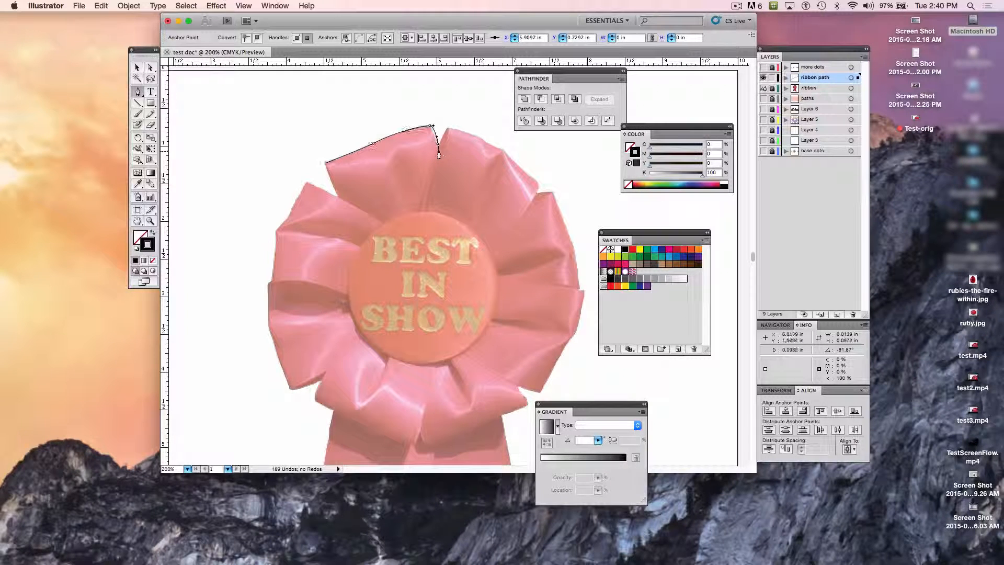
{"action": "key", "text": "super+z"}
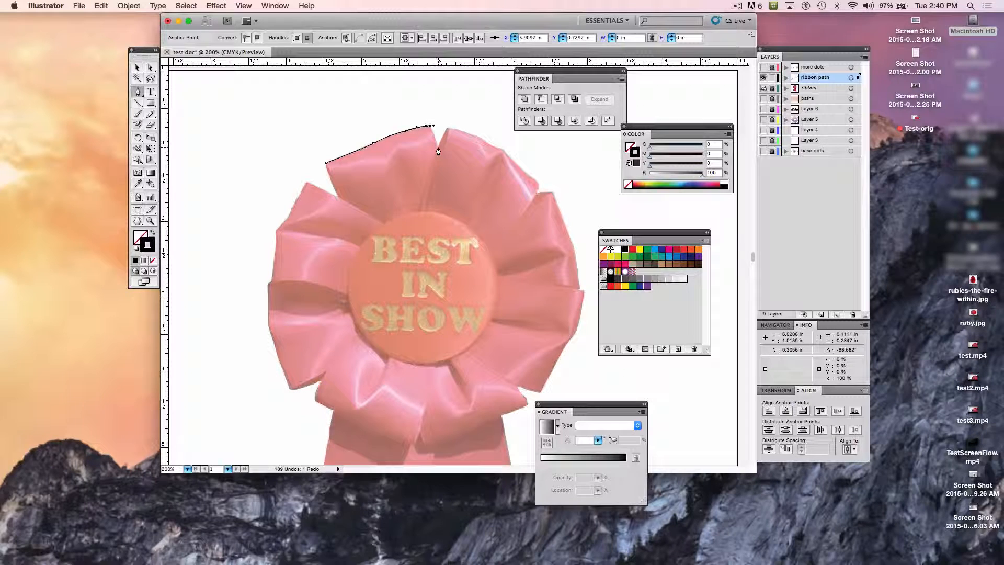
{"action": "key", "text": "super+equal"}
{"action": "key", "text": "super+equal"}
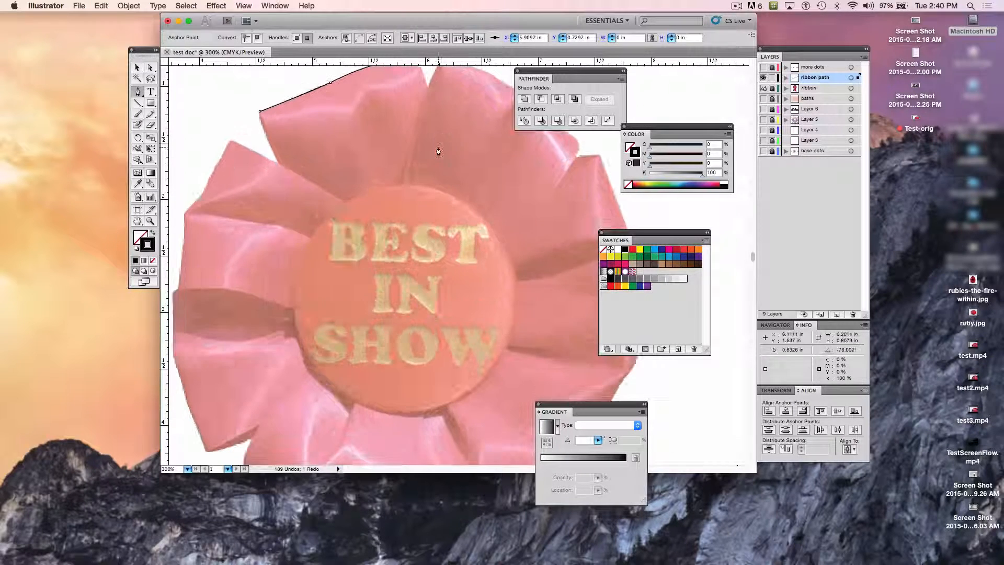
{"action": "key", "text": "super+equal"}
{"action": "scroll", "coordinate": [438, 148], "scroll_direction": "up", "scroll_amount": 10}
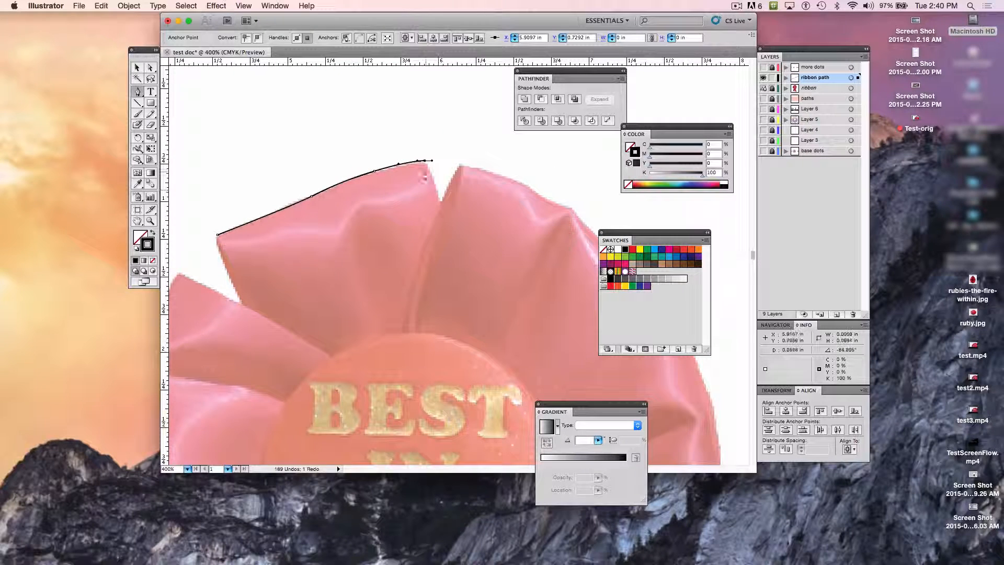
{"action": "left_click", "coordinate": [442, 206]}
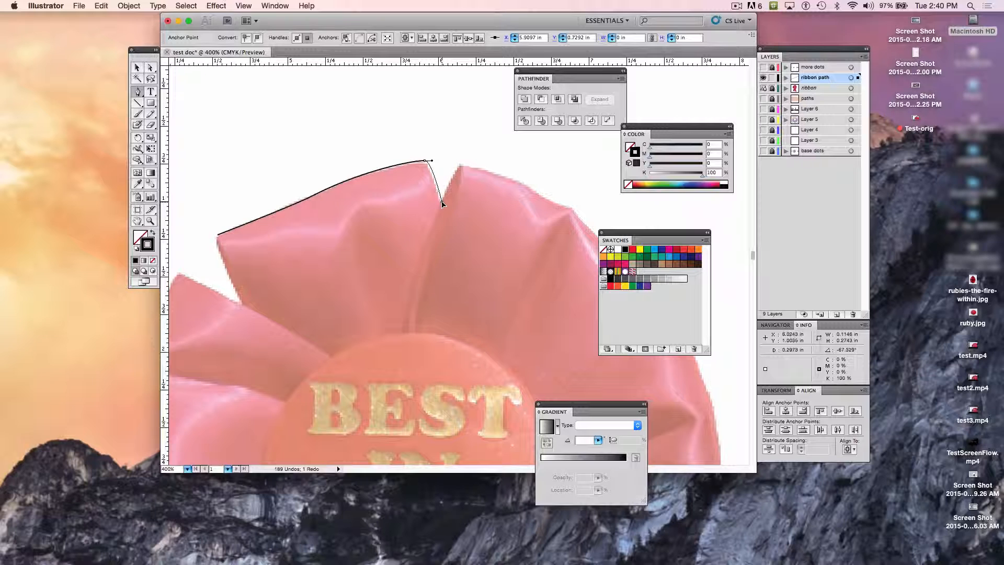
{"action": "left_click_drag", "start_coordinate": [442, 204], "coordinate": [442, 202]}
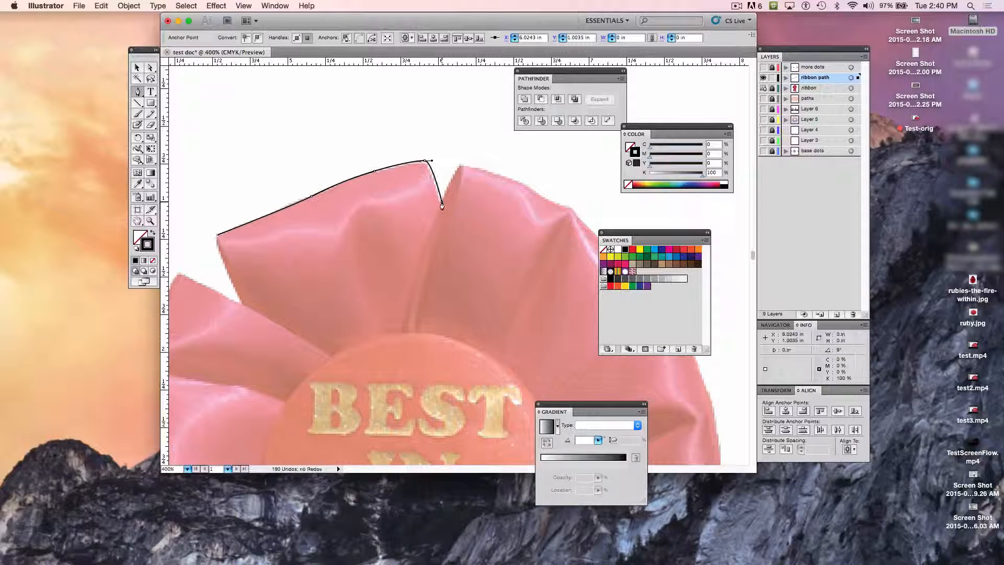
{"action": "key", "text": "super+z"}
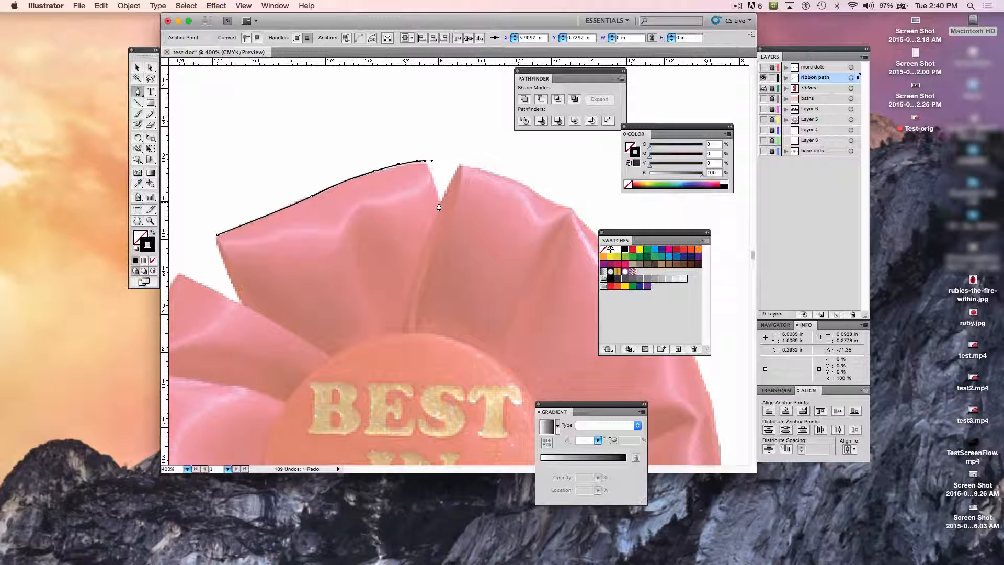
{"action": "left_click_drag", "start_coordinate": [438, 206], "coordinate": [440, 202]}
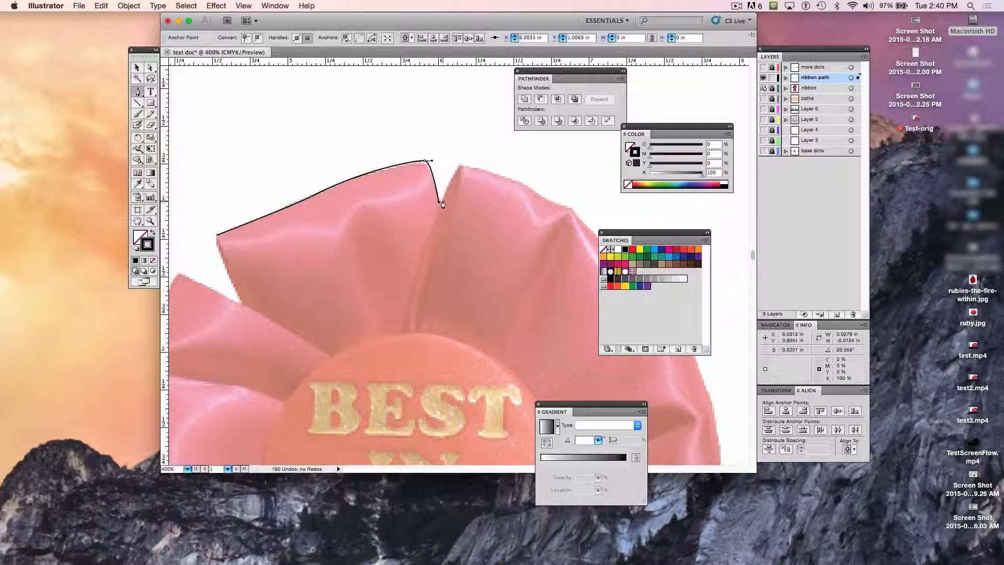
{"action": "left_click", "coordinate": [461, 165]}
{"action": "left_click_drag", "start_coordinate": [461, 166], "coordinate": [476, 153]}
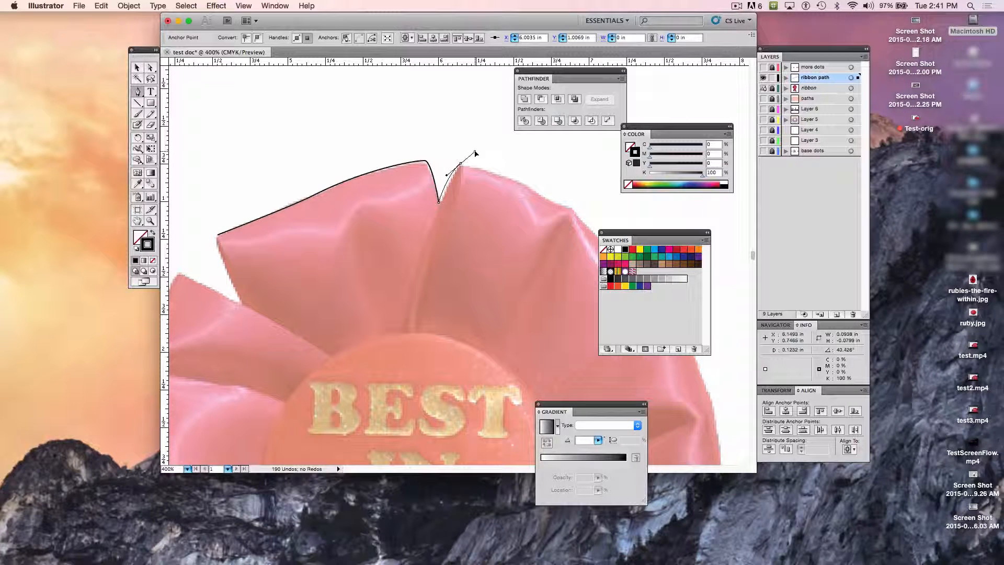
{"action": "key", "text": "super+z"}
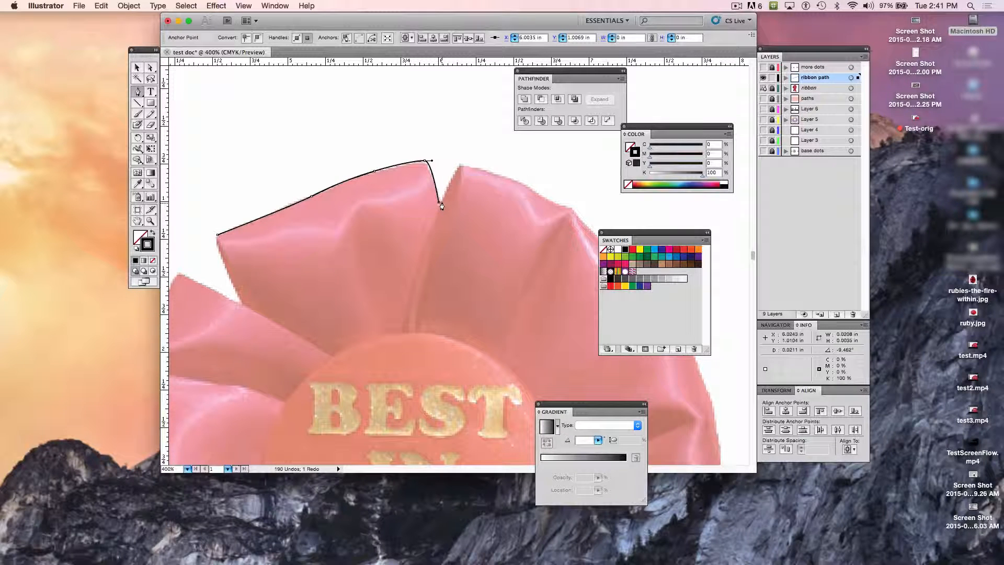
Step: Trace from the notch up to the next petal's peak and along its top edge to the fold with curved segments
{"action": "left_click_drag", "start_coordinate": [459, 164], "coordinate": [466, 164]}
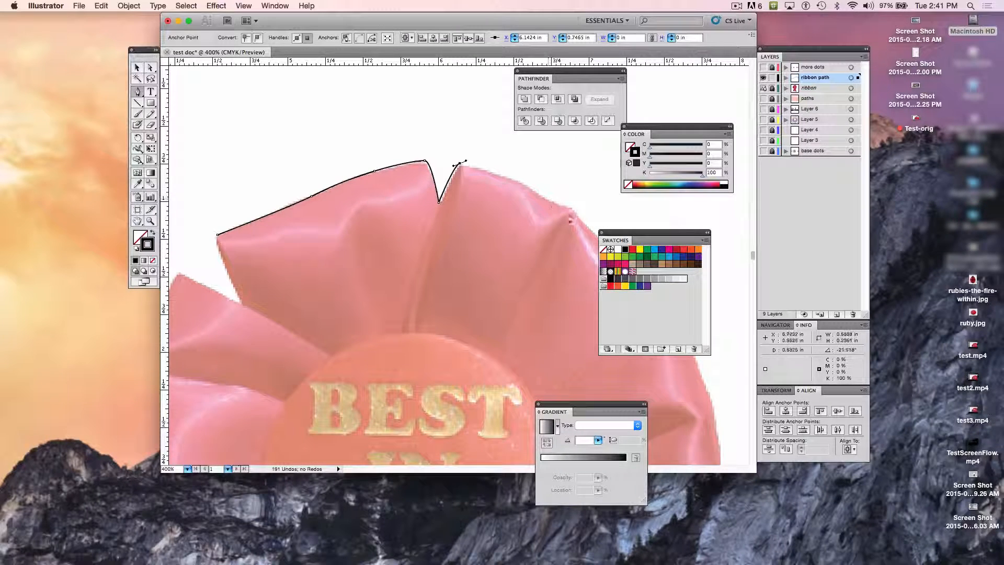
{"action": "left_click", "coordinate": [516, 182]}
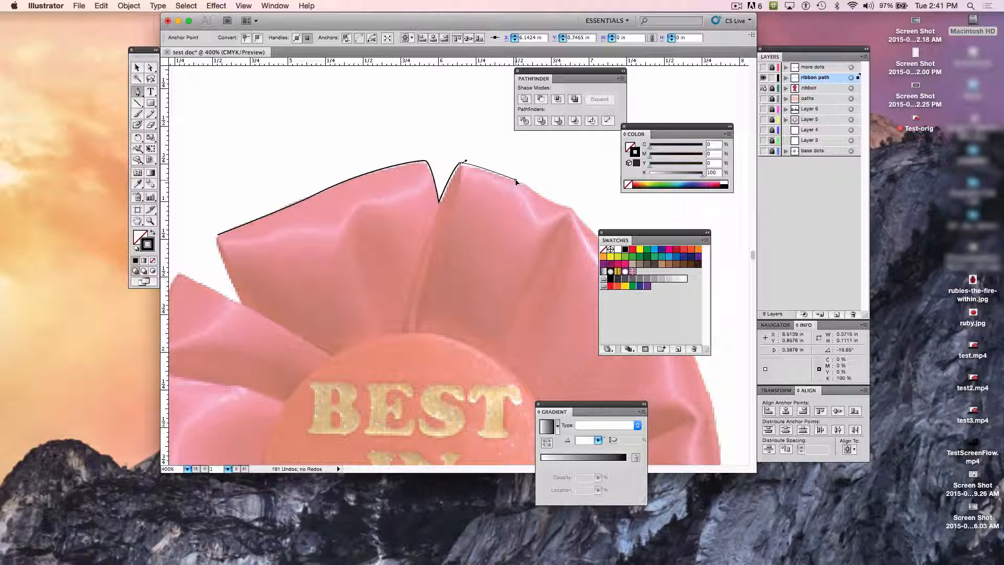
{"action": "left_click", "coordinate": [516, 181]}
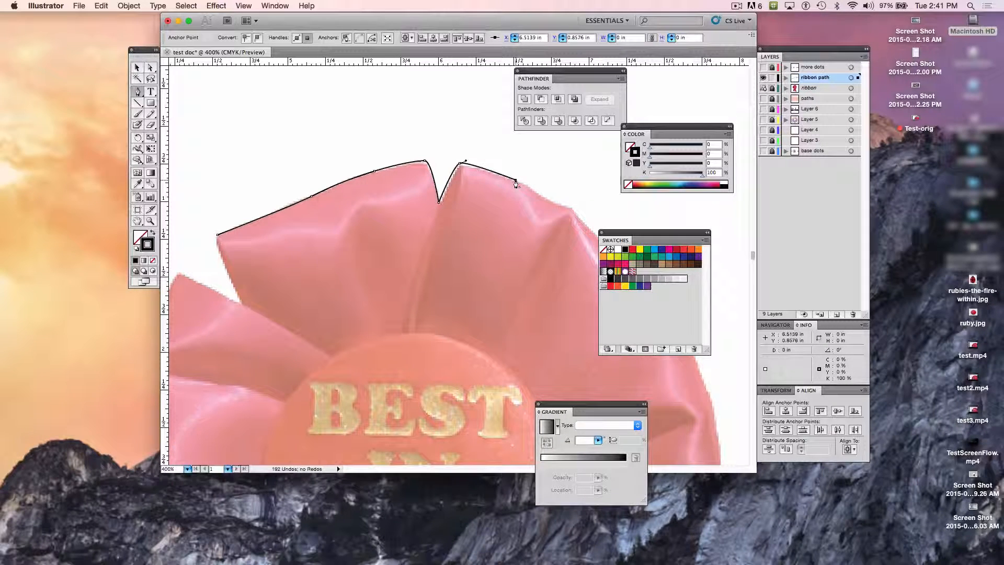
{"action": "left_click", "coordinate": [544, 195]}
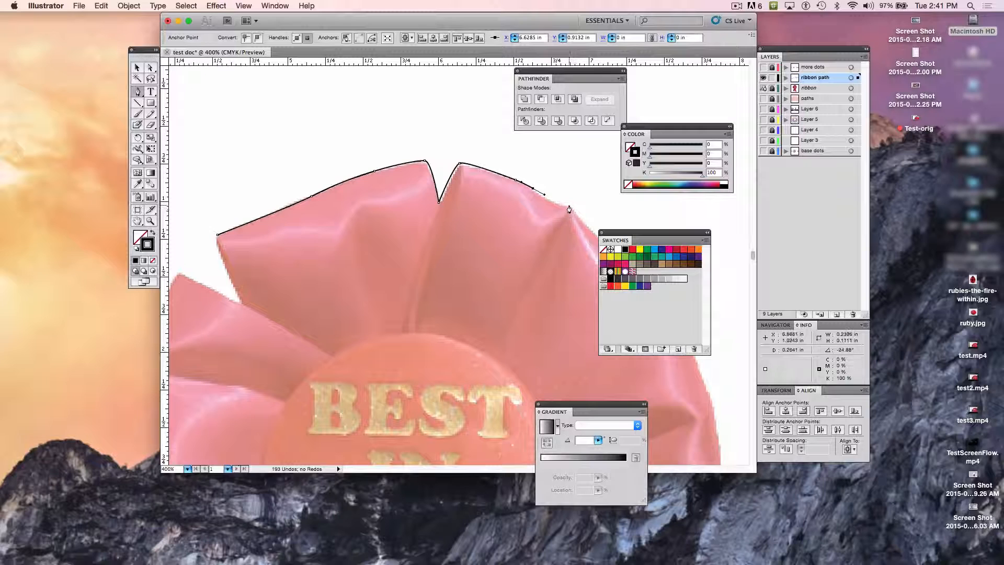
{"action": "left_click_drag", "start_coordinate": [566, 206], "coordinate": [601, 211]}
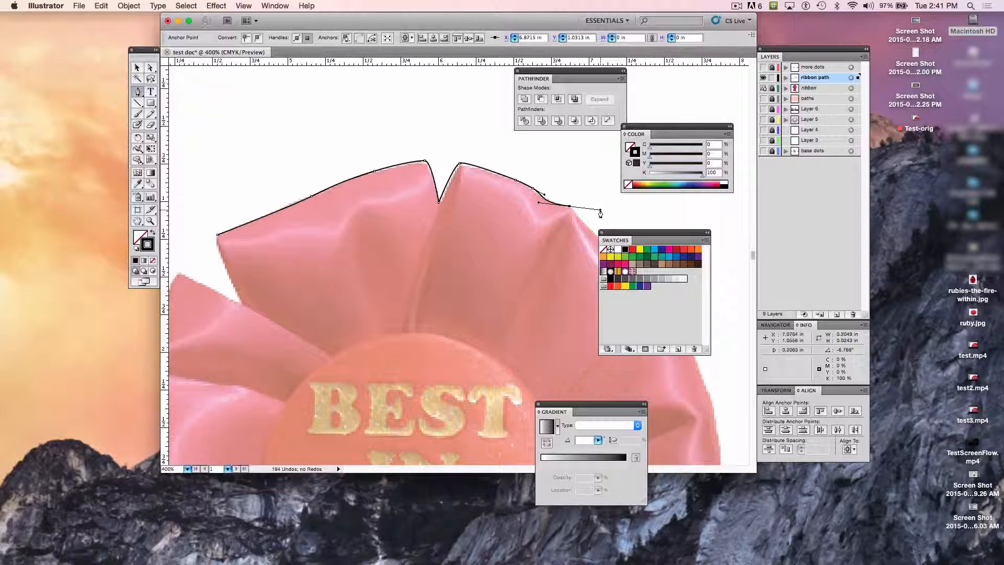
{"action": "scroll", "coordinate": [601, 213], "scroll_direction": "right", "scroll_amount": 3}
{"action": "scroll", "coordinate": [601, 212], "scroll_direction": "down", "scroll_amount": 2}
{"action": "scroll", "coordinate": [600, 214], "scroll_direction": "right", "scroll_amount": 3}
{"action": "scroll", "coordinate": [600, 214], "scroll_direction": "down", "scroll_amount": 1}
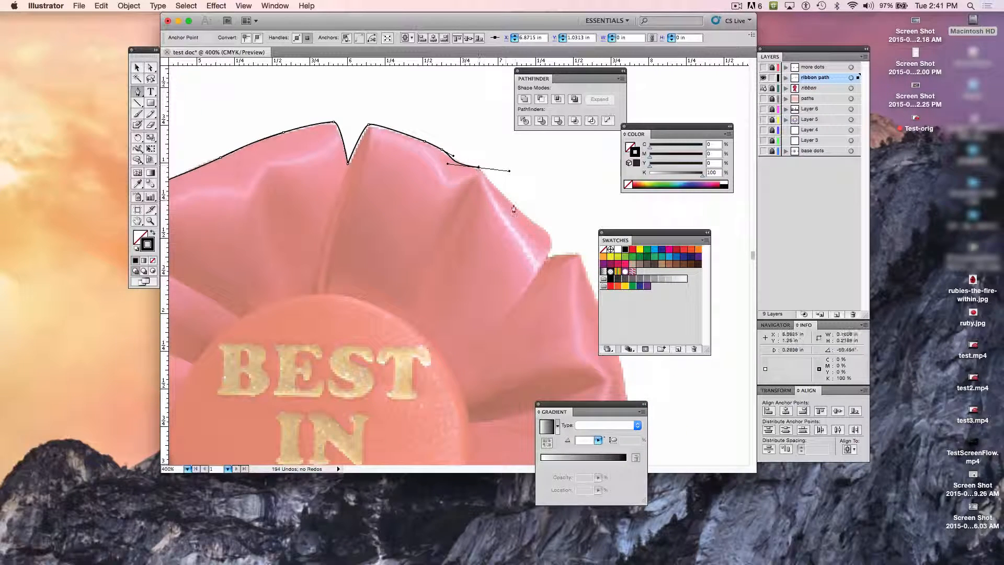
{"action": "left_click", "coordinate": [541, 231]}
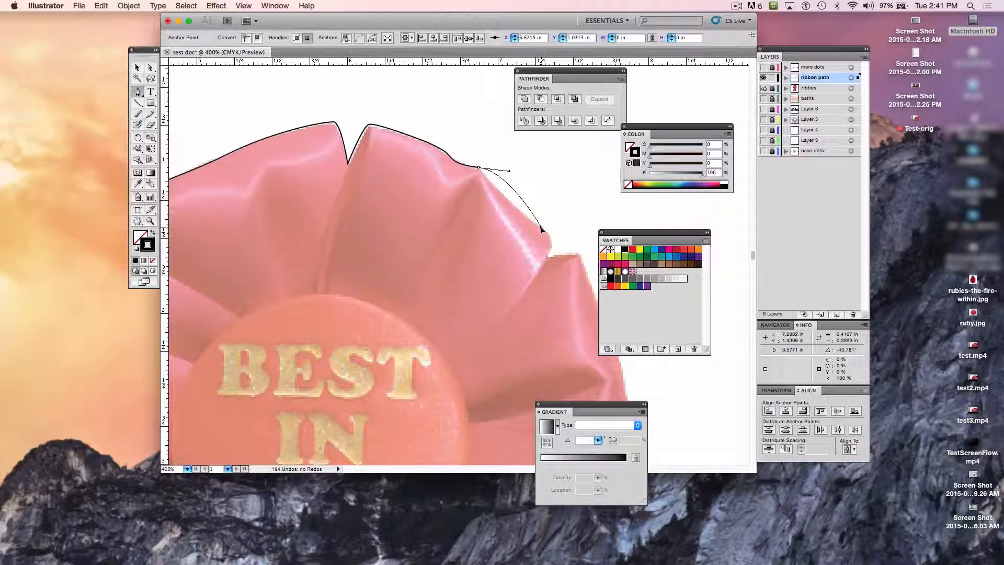
{"action": "left_click", "coordinate": [541, 229]}
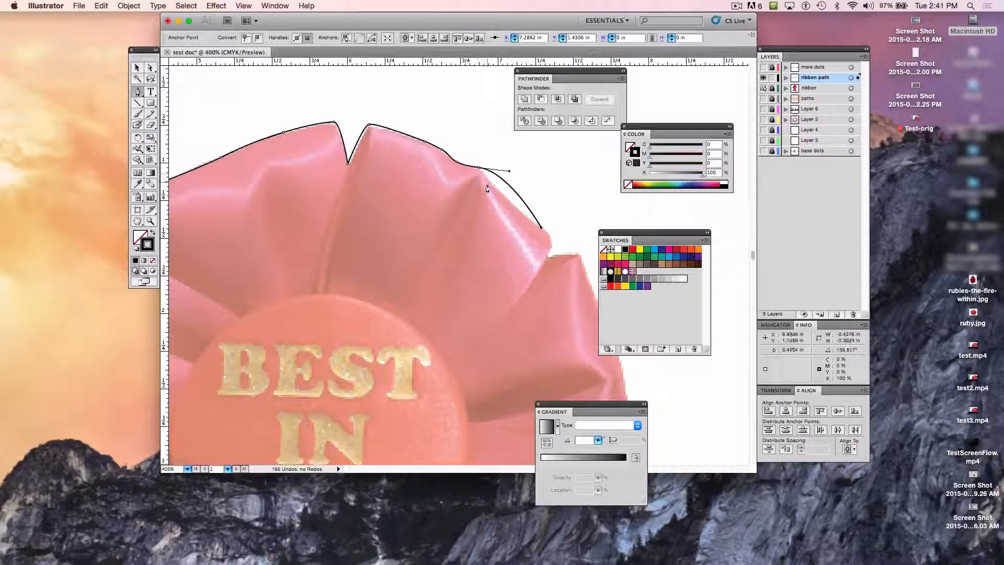
{"action": "key", "text": "super+z"}
{"action": "key", "text": "super+z"}
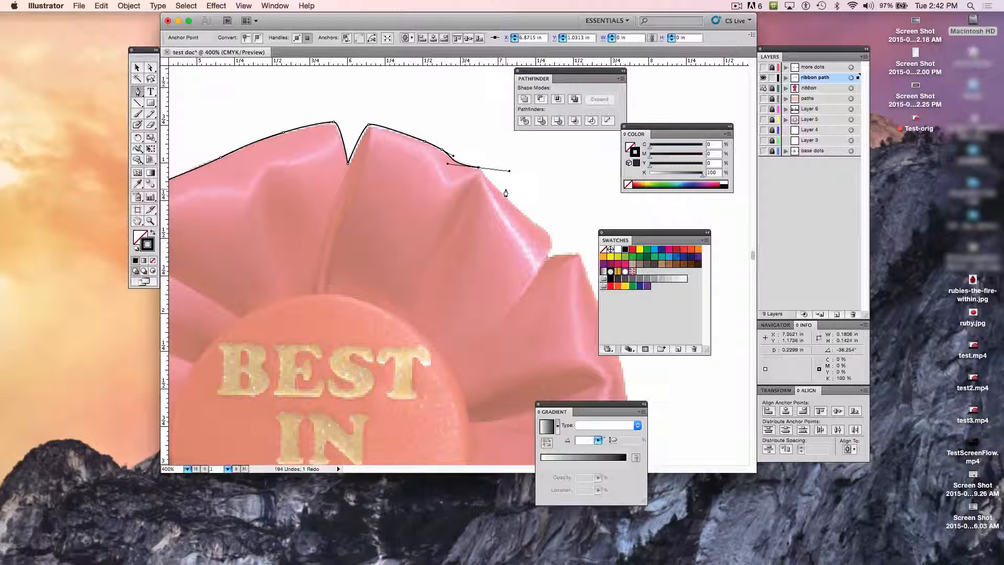
Step: Retract the fold anchor's outgoing handle and trace a curve down the petal edge to its outer tip
{"action": "left_click", "coordinate": [478, 171]}
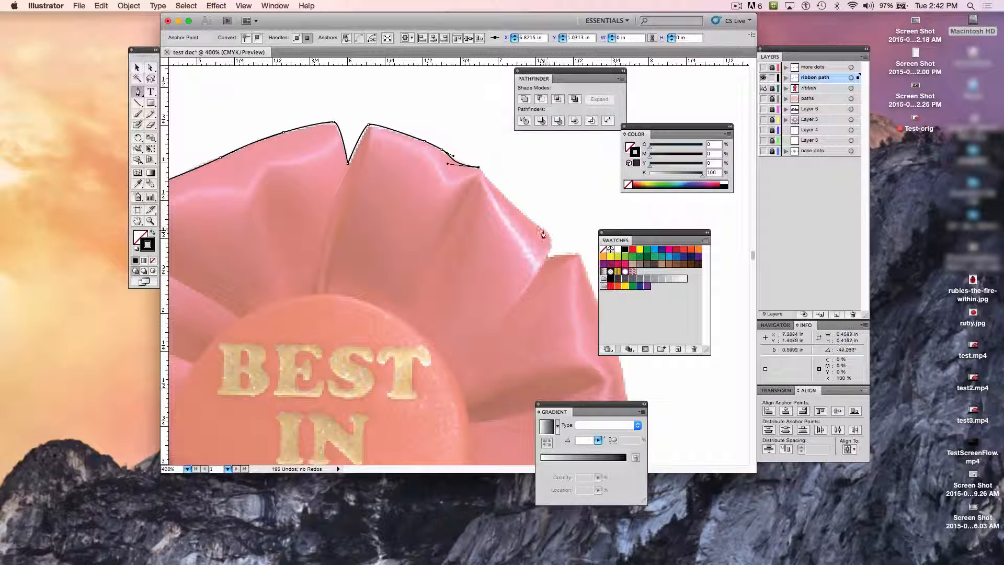
{"action": "left_click_drag", "start_coordinate": [542, 228], "coordinate": [567, 241]}
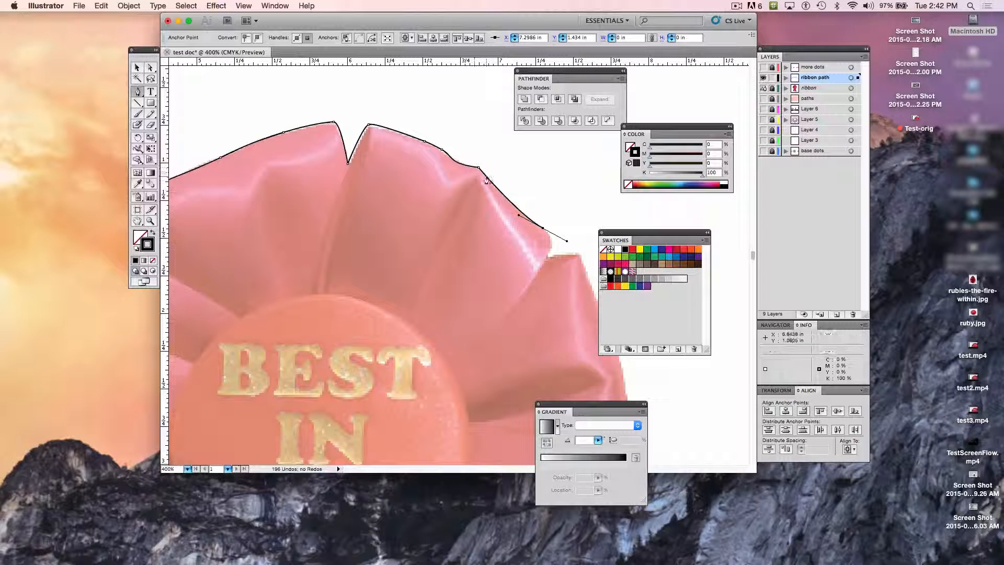
{"action": "left_click", "coordinate": [549, 259]}
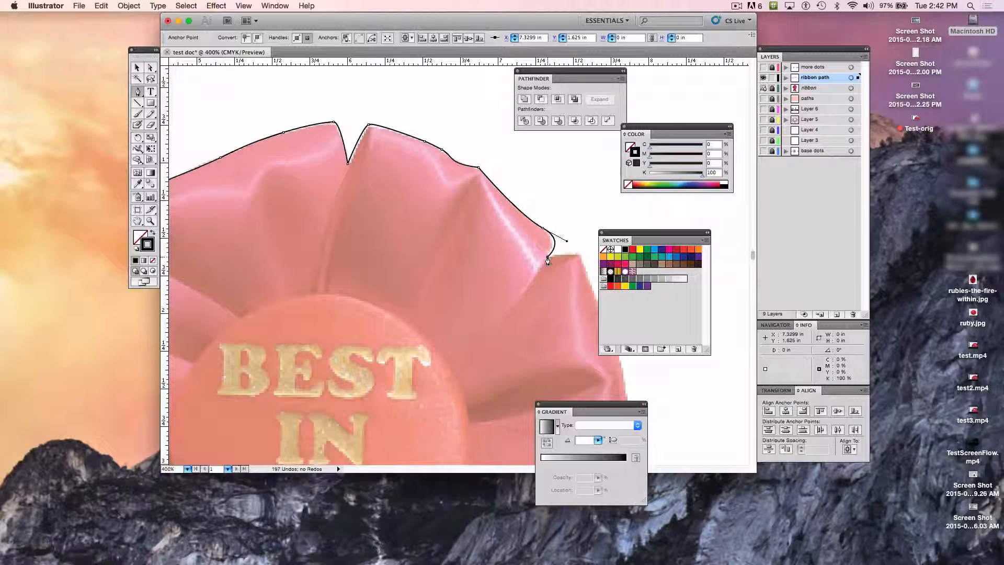
{"action": "key", "text": "super+z"}
{"action": "left_click_drag", "start_coordinate": [547, 257], "coordinate": [551, 234]}
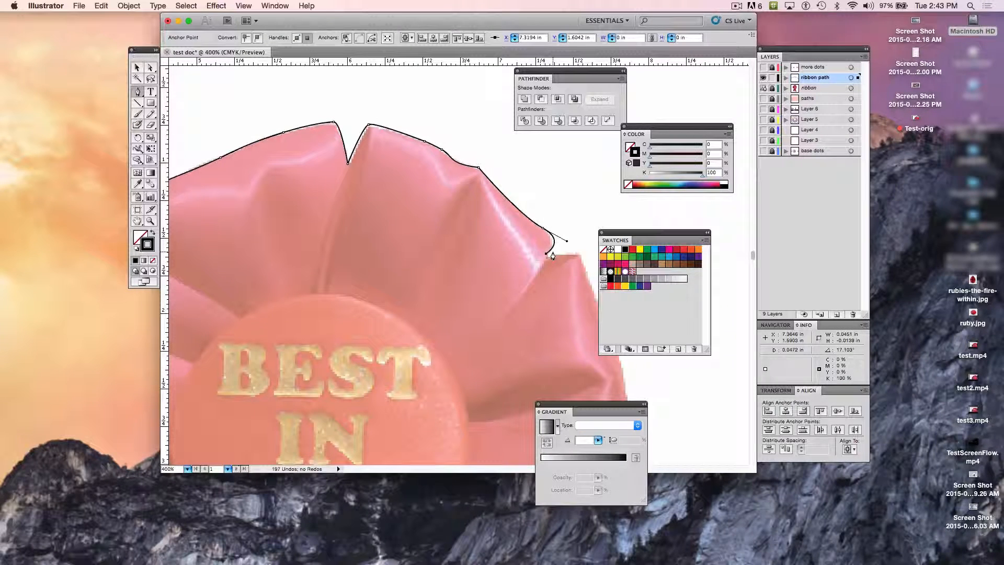
{"action": "key", "text": "super+z"}
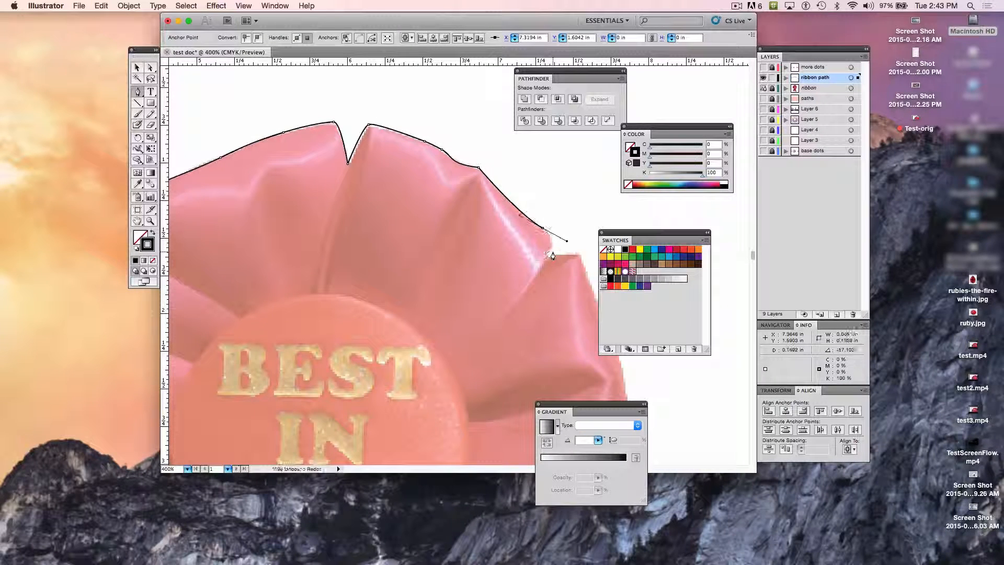
{"action": "left_click", "coordinate": [542, 230]}
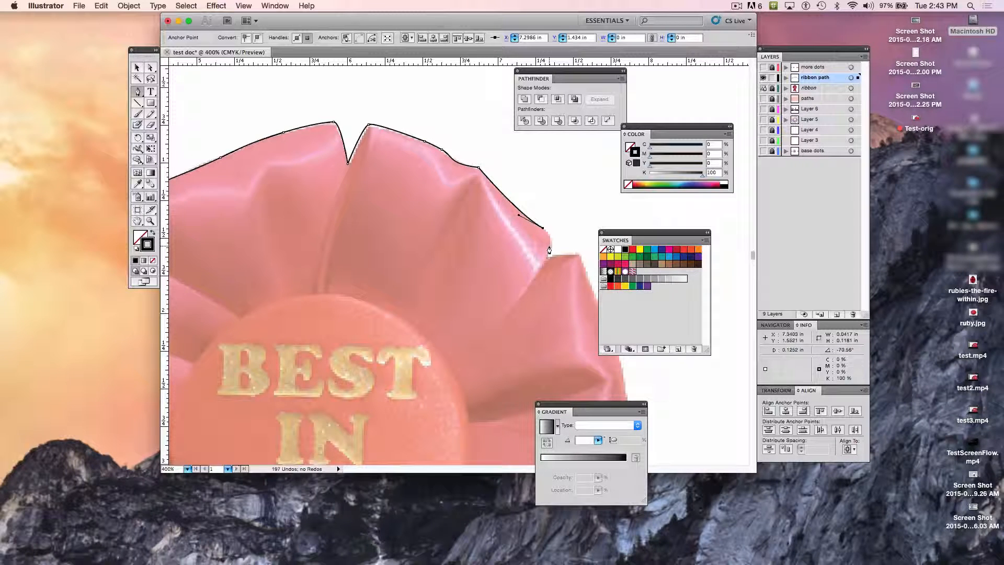
{"action": "key", "text": "super+z"}
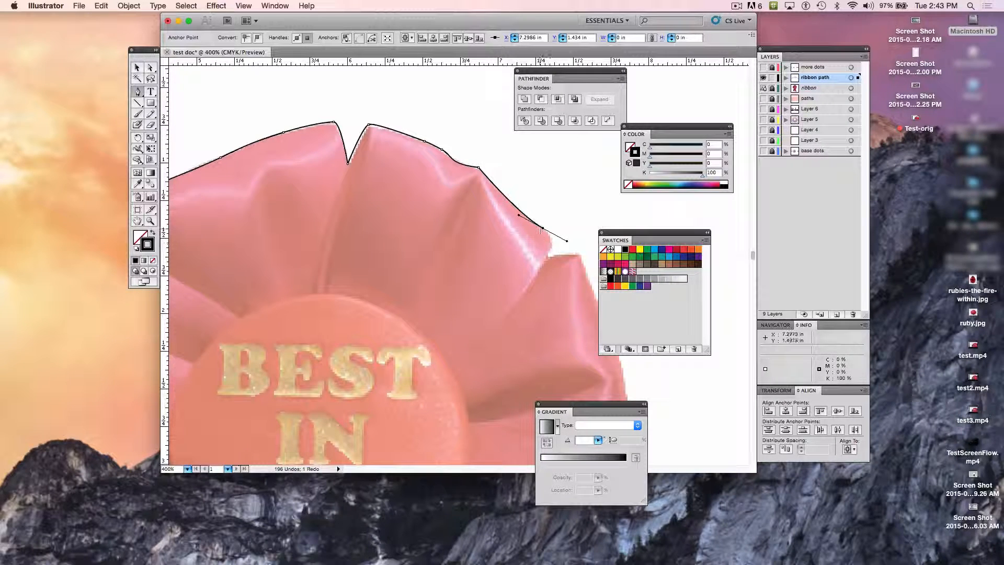
{"action": "key", "text": "super+z"}
Step: Retract the outer tip anchor's outgoing handle and trace a rounded curve into the notch before the following petal
{"action": "left_click", "coordinate": [543, 231]}
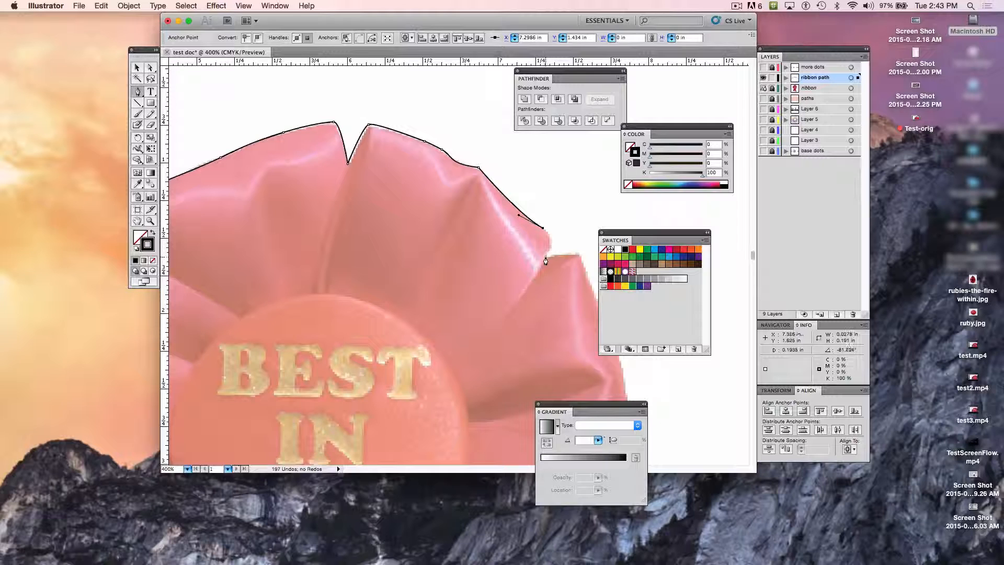
{"action": "left_click_drag", "start_coordinate": [545, 257], "coordinate": [530, 278]}
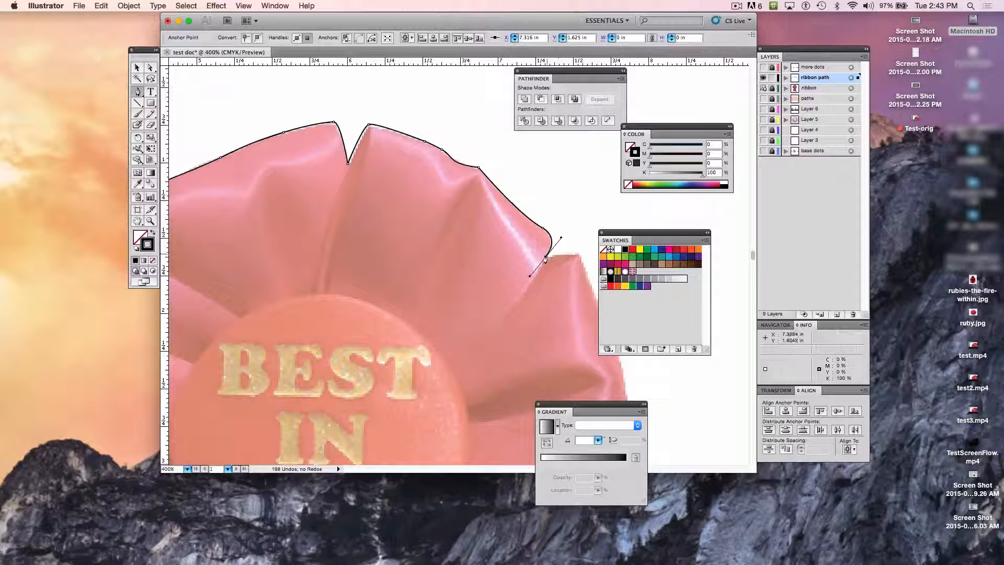
Step: Retract the notch anchor's outgoing handle, then trace across to the next petal's peak and straight down its outer edge
{"action": "left_click_drag", "start_coordinate": [544, 259], "coordinate": [546, 262]}
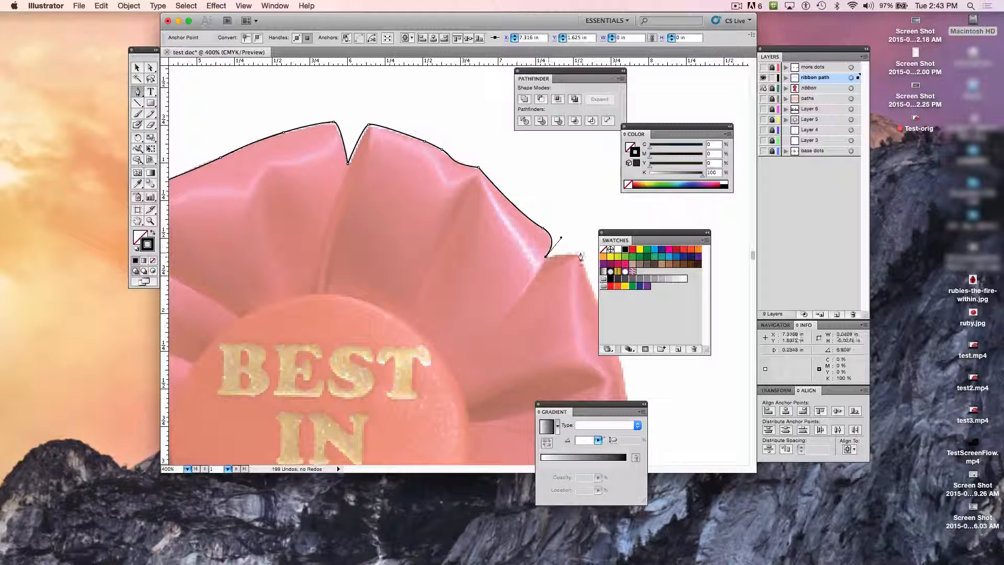
{"action": "left_click_drag", "start_coordinate": [578, 254], "coordinate": [587, 253]}
{"action": "scroll", "coordinate": [586, 255], "scroll_direction": "right", "scroll_amount": 3}
{"action": "scroll", "coordinate": [586, 255], "scroll_direction": "down", "scroll_amount": 5}
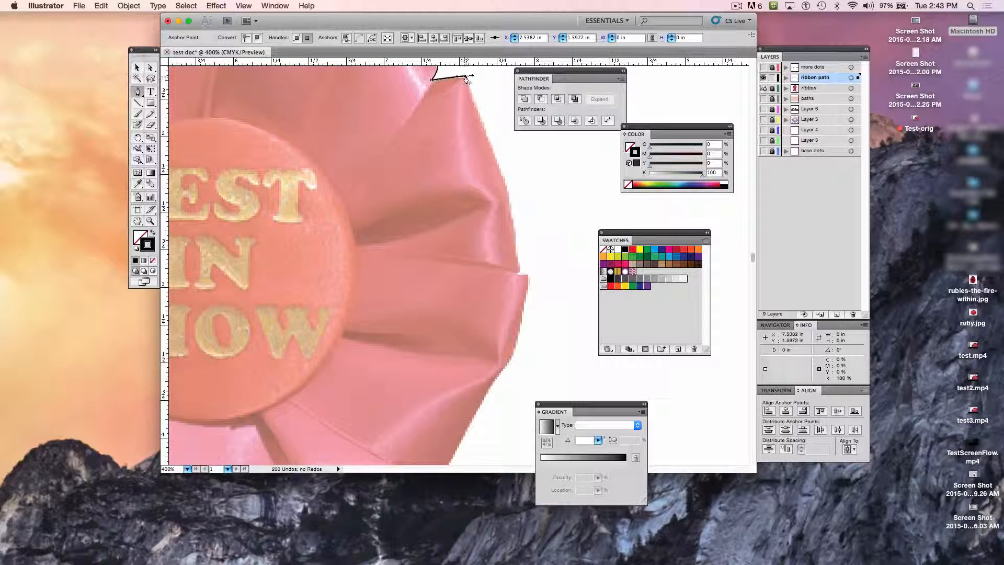
{"action": "left_click", "coordinate": [504, 182]}
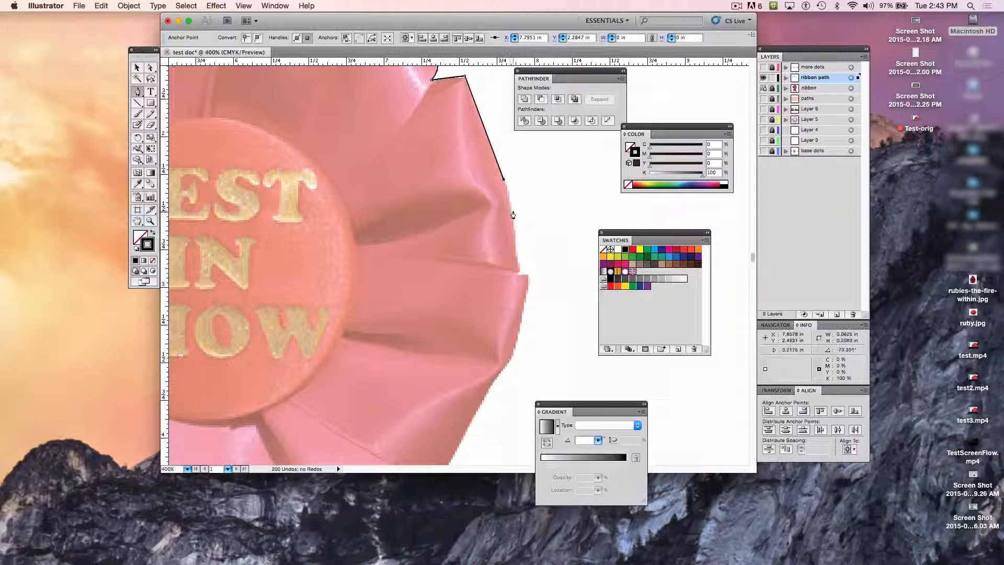
Step: Trace the petal's curved outer edge down to the small side notch and out to the following petal's tip
{"action": "left_click_drag", "start_coordinate": [512, 213], "coordinate": [516, 229]}
{"action": "left_click", "coordinate": [516, 230]}
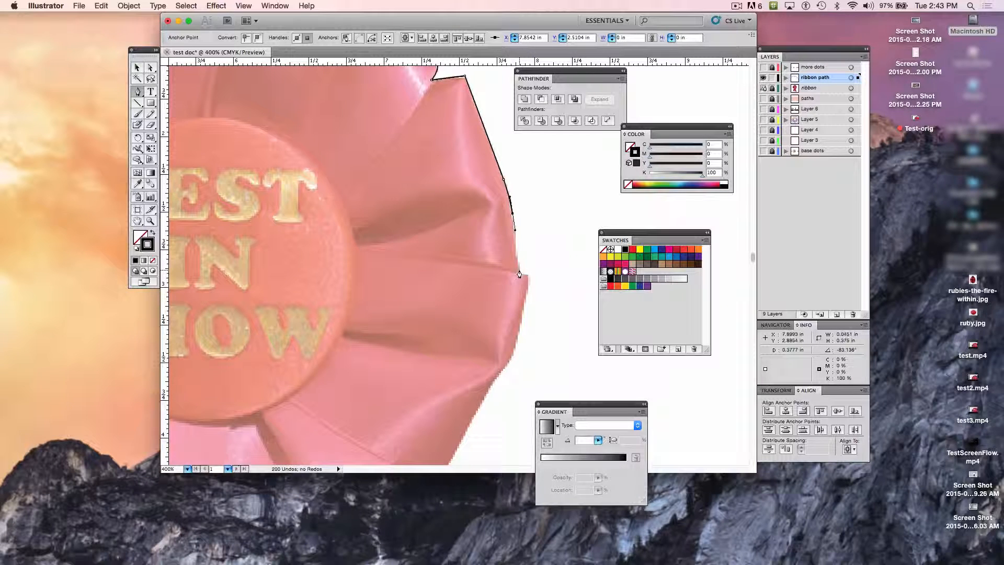
{"action": "left_click_drag", "start_coordinate": [519, 274], "coordinate": [517, 275]}
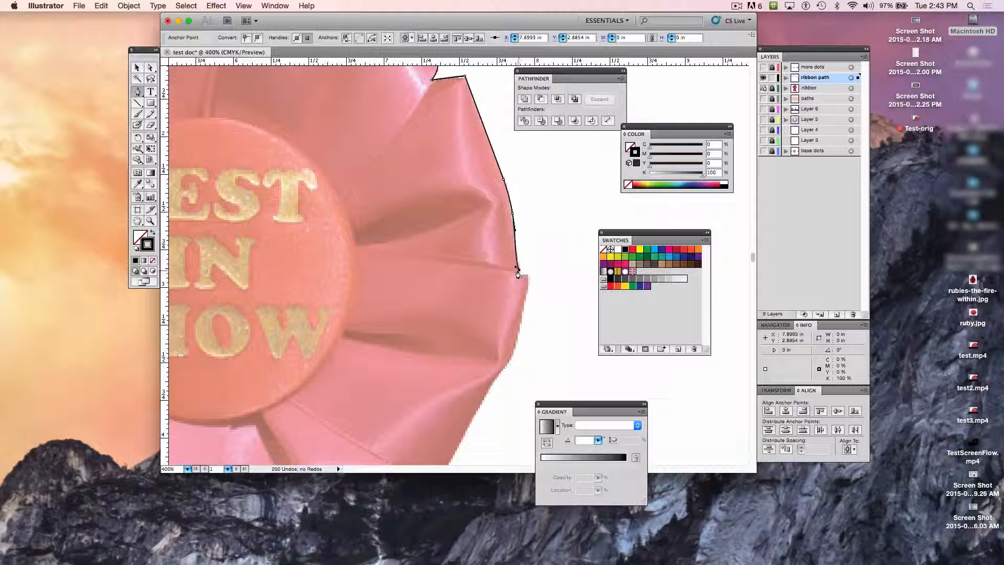
{"action": "left_click", "coordinate": [517, 274]}
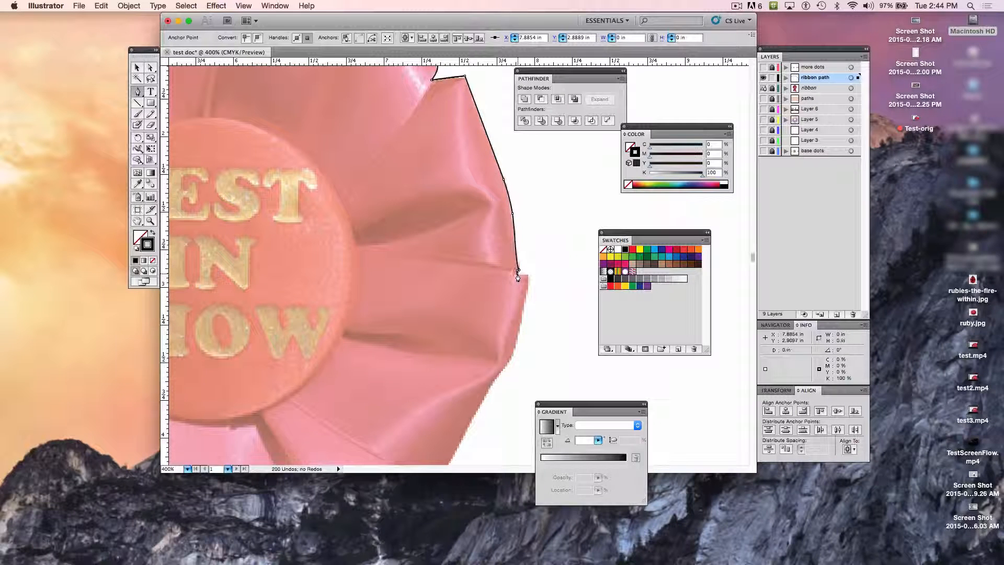
{"action": "mouse_move", "coordinate": [519, 277]}
{"action": "left_mouse_down"}
{"action": "mouse_move", "coordinate": [531, 296]}
{"action": "mouse_move", "coordinate": [527, 276]}
{"action": "left_mouse_up"}
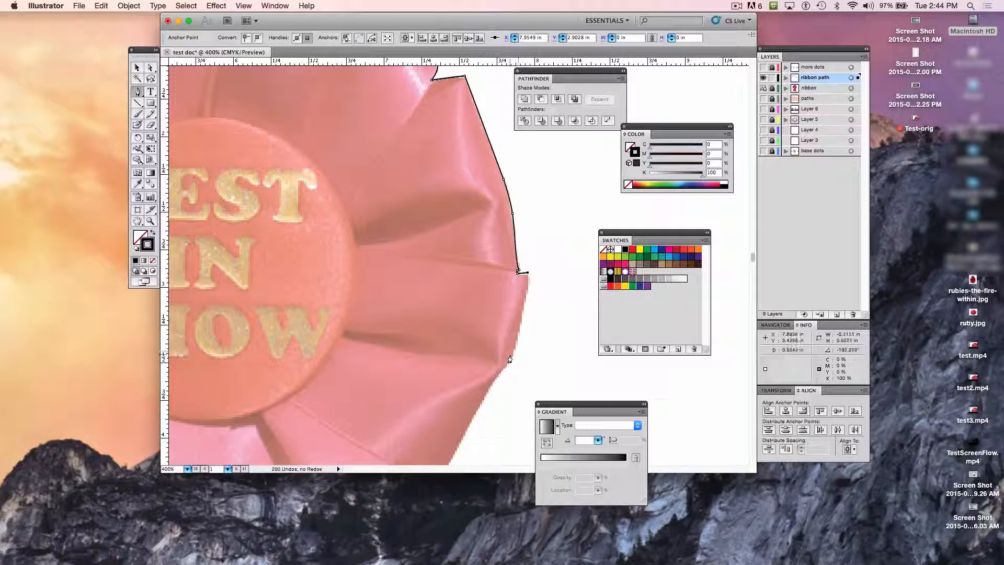
Step: Trace the right-hand petal's outer edge with curved segments past the fold and partway down the lower petal
{"action": "left_click_drag", "start_coordinate": [510, 358], "coordinate": [504, 371]}
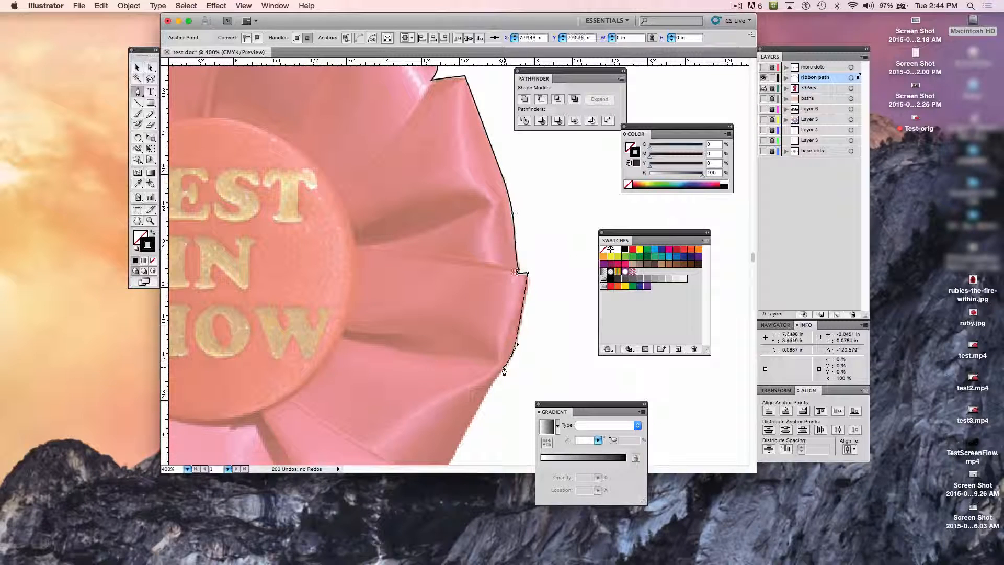
{"action": "scroll", "coordinate": [459, 426], "scroll_direction": "down", "scroll_amount": 3}
{"action": "scroll", "coordinate": [459, 425], "scroll_direction": "left", "scroll_amount": 1}
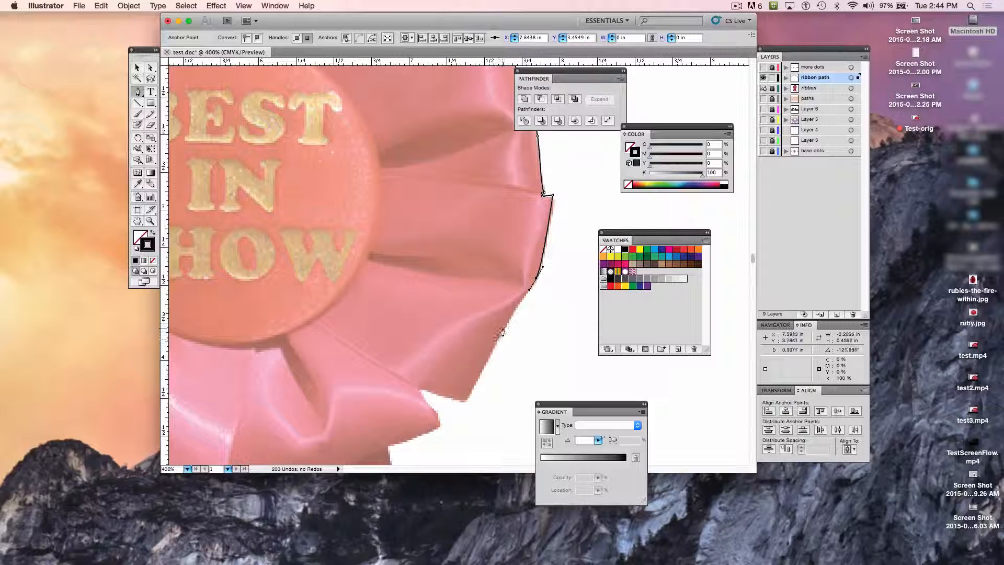
{"action": "left_click_drag", "start_coordinate": [505, 330], "coordinate": [497, 342]}
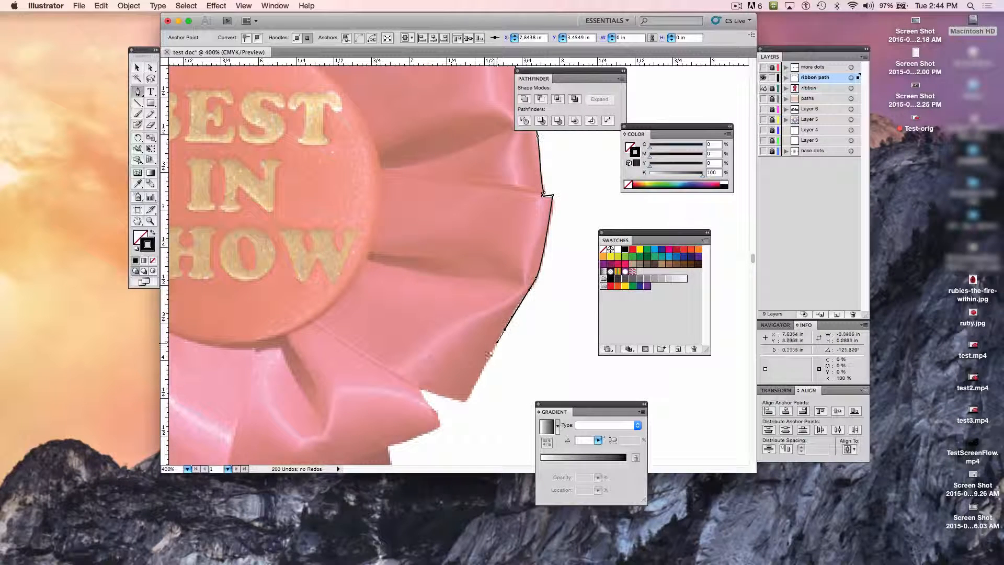
Step: Place a corner at the lower petal's tip, trace into the notch and onto the bottom petal's edge, and undo the last action
{"action": "left_click", "coordinate": [467, 402]}
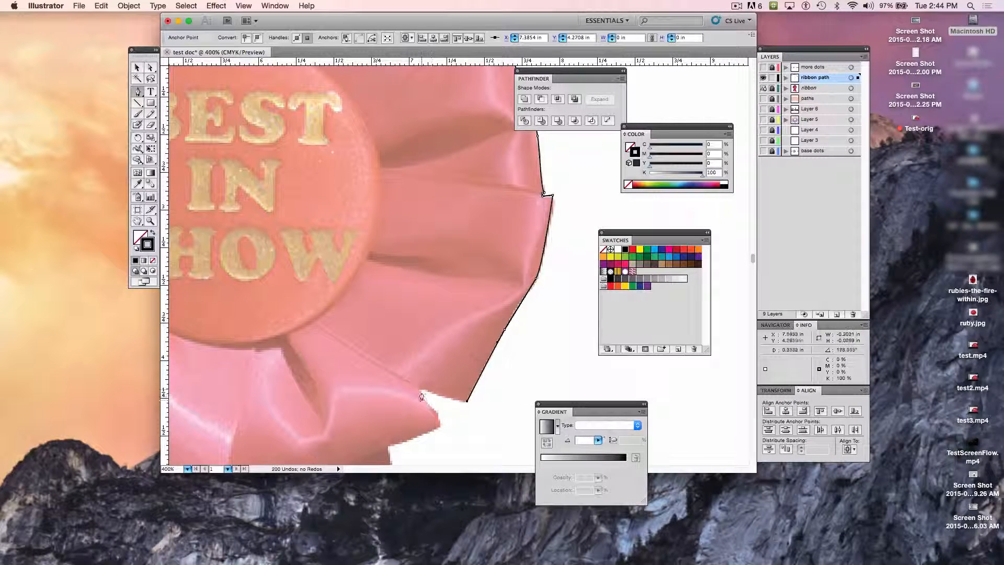
{"action": "left_click_drag", "start_coordinate": [422, 389], "coordinate": [400, 488]}
{"action": "key", "text": "super+z"}
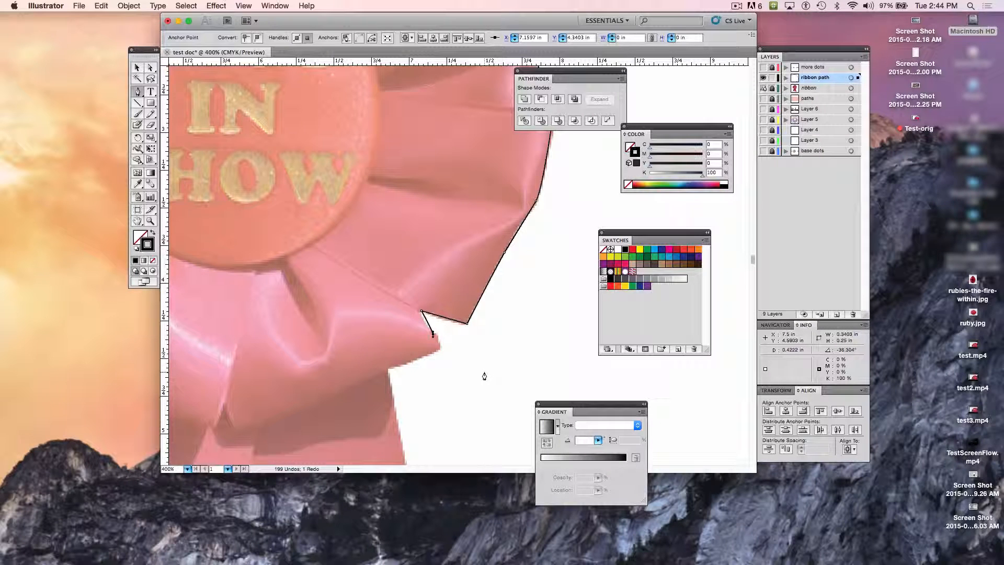
Step: Check the traced outline against the whole ribbon image and return to the path's open end at the bottom petal
{"action": "key", "text": "z"}
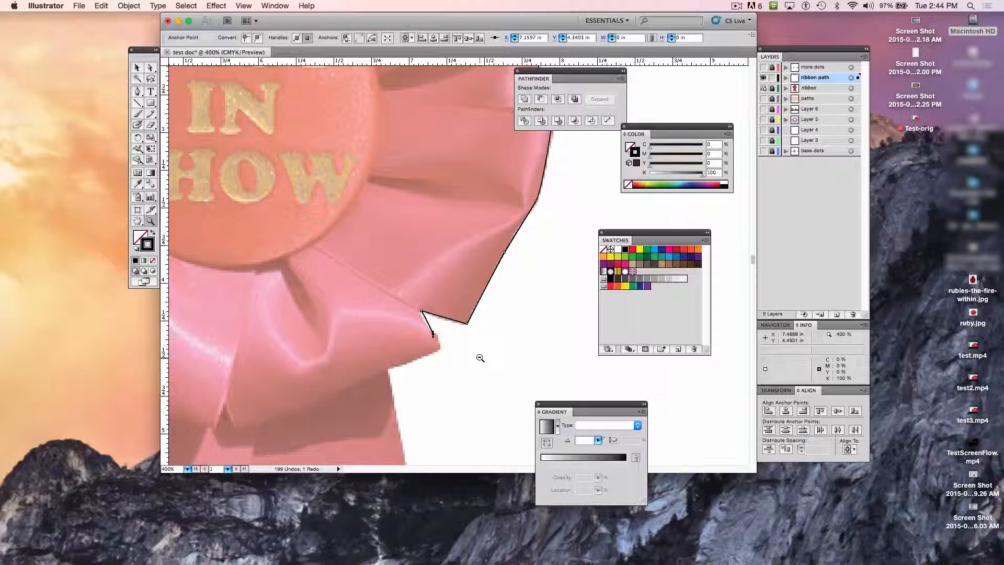
{"action": "left_click", "coordinate": [480, 358], "text": "alt"}
{"action": "left_click", "coordinate": [480, 358], "text": "alt"}
{"action": "left_click", "coordinate": [480, 357], "text": "alt"}
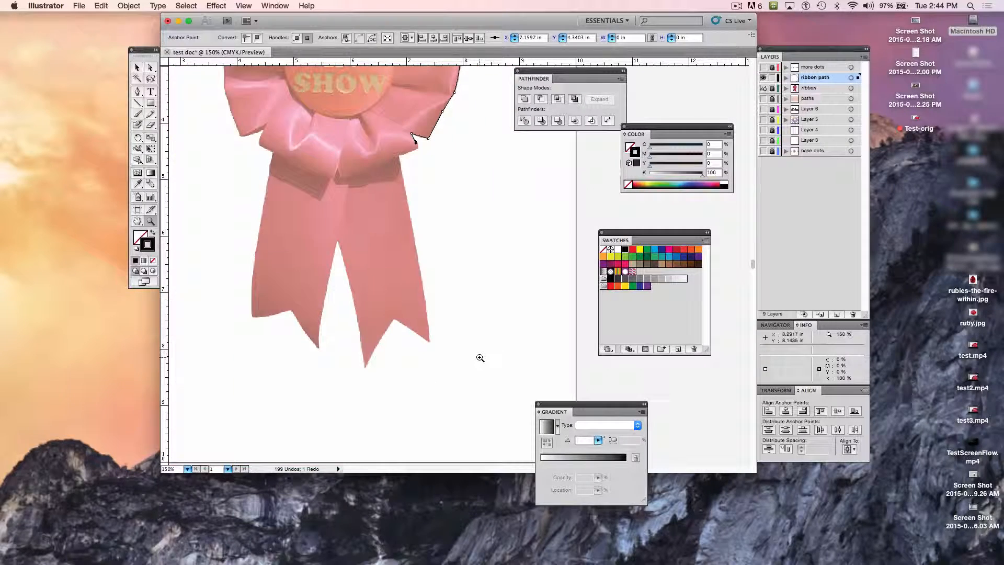
{"action": "scroll", "coordinate": [480, 358], "scroll_direction": "up", "scroll_amount": 5}
{"action": "scroll", "coordinate": [480, 357], "scroll_direction": "left", "scroll_amount": 2}
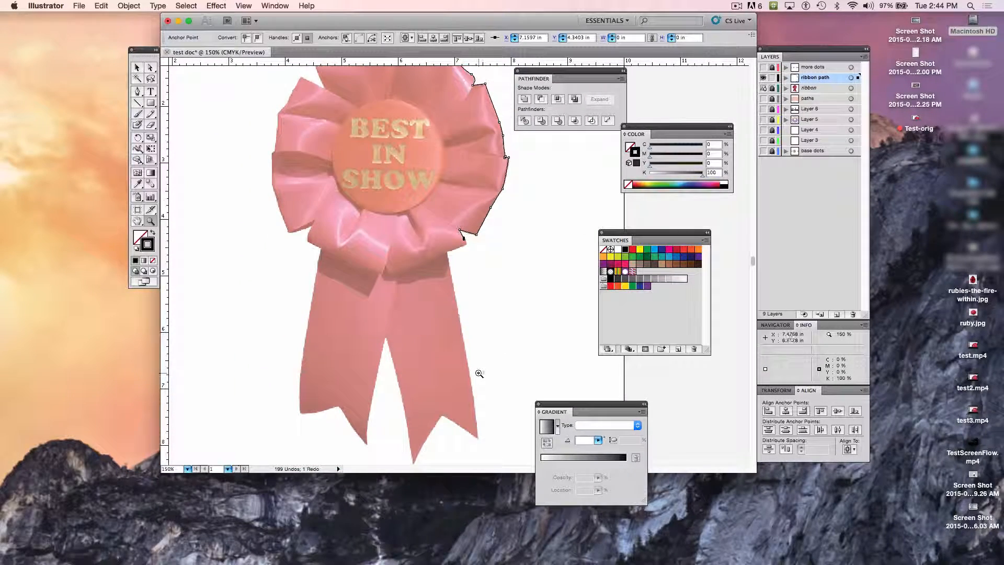
{"action": "left_click", "coordinate": [479, 373], "text": "alt"}
{"action": "scroll", "coordinate": [474, 309], "scroll_direction": "up", "scroll_amount": 4}
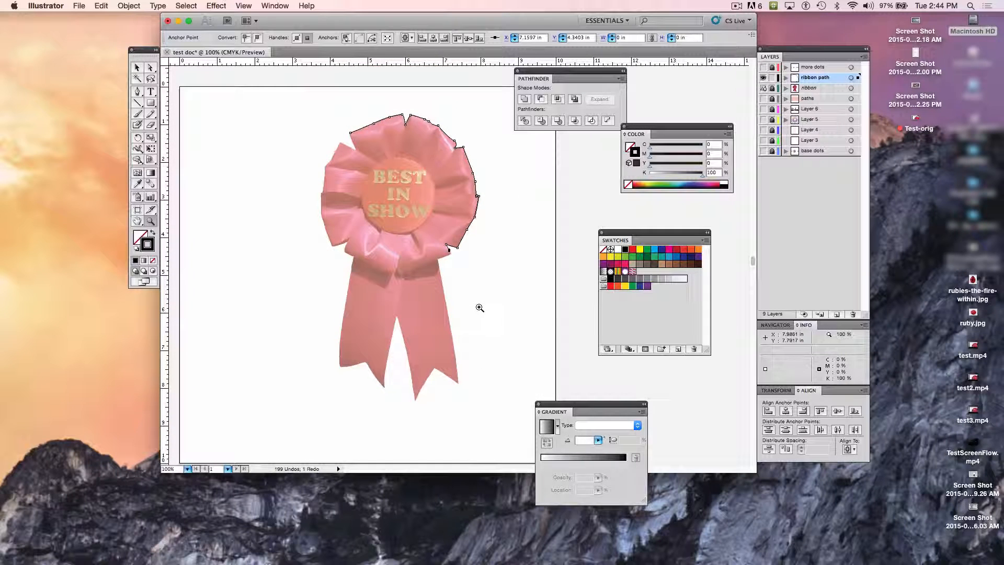
{"action": "left_click", "coordinate": [137, 90]}
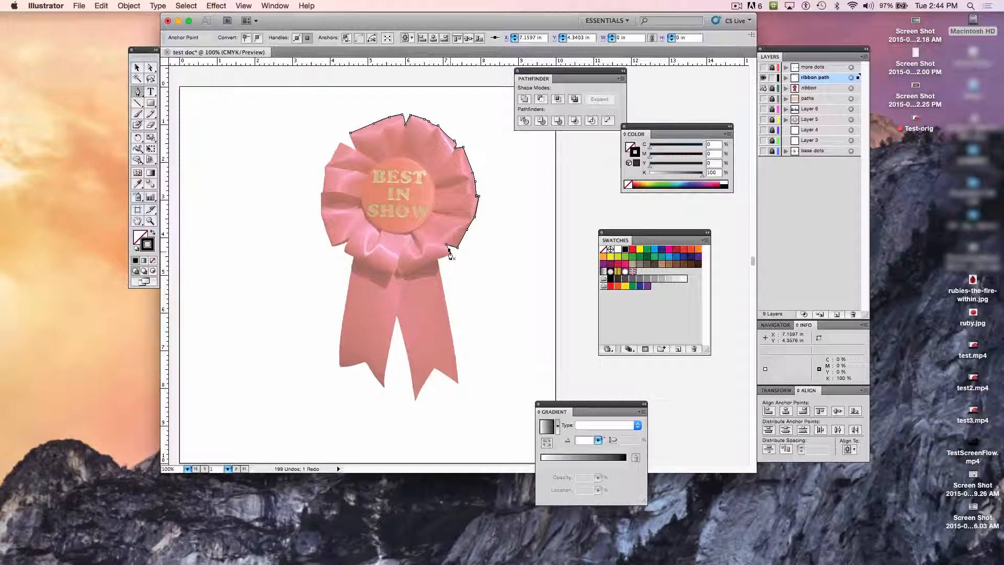
{"action": "key", "text": "super+equal"}
{"action": "key", "text": "super+equal"}
{"action": "key", "text": "super+equal"}
{"action": "key", "text": "super+equal"}
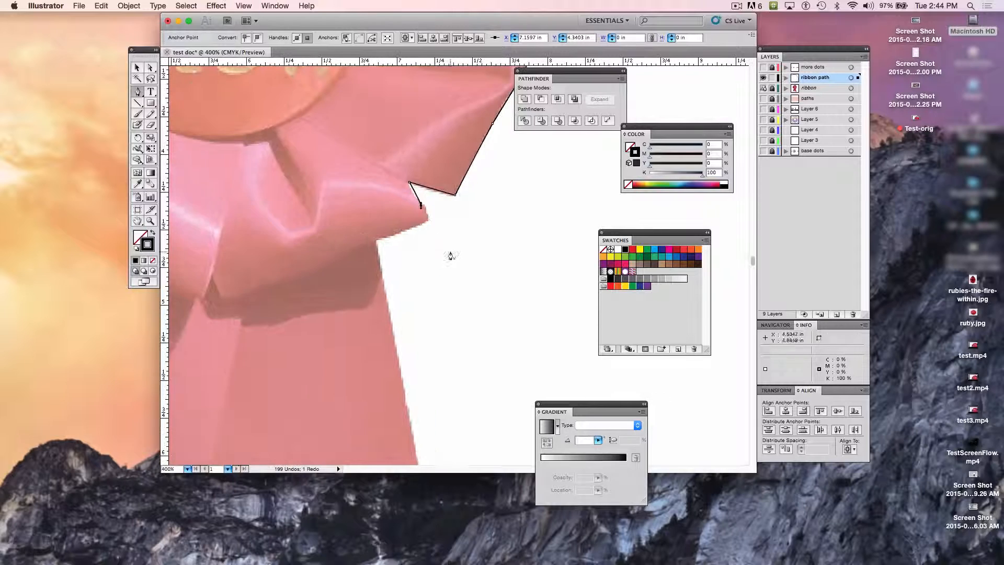
Step: Deselect and reselect the ribbon path, then continue it with the Pen tool in a curve around the bottom petal's tip
{"action": "left_click", "coordinate": [136, 68]}
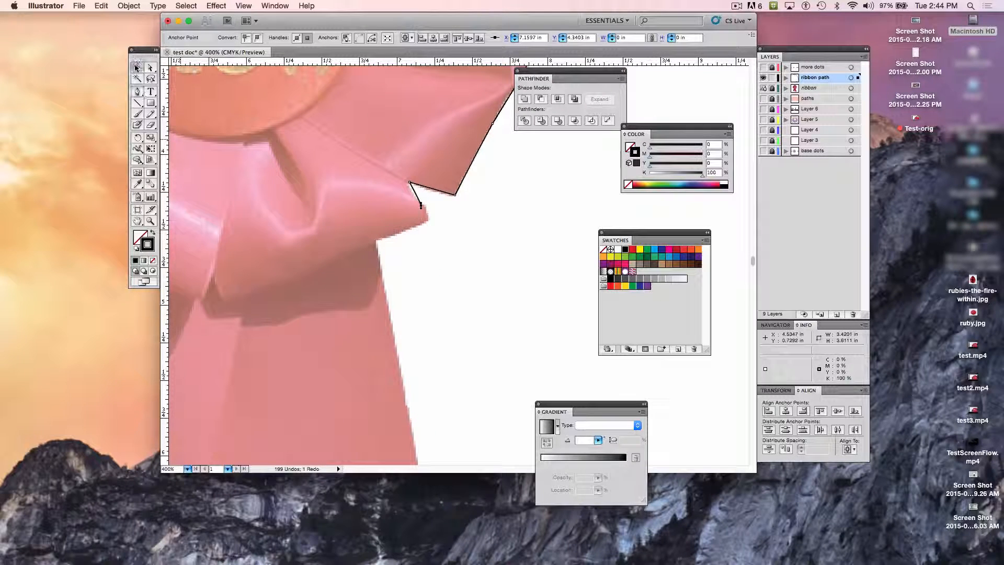
{"action": "left_click", "coordinate": [501, 234]}
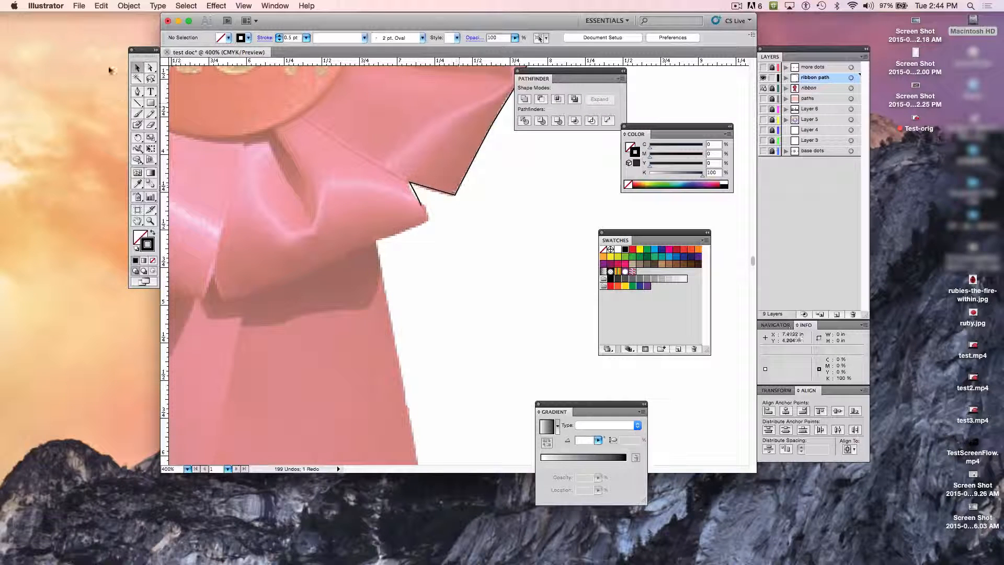
{"action": "left_click", "coordinate": [152, 69]}
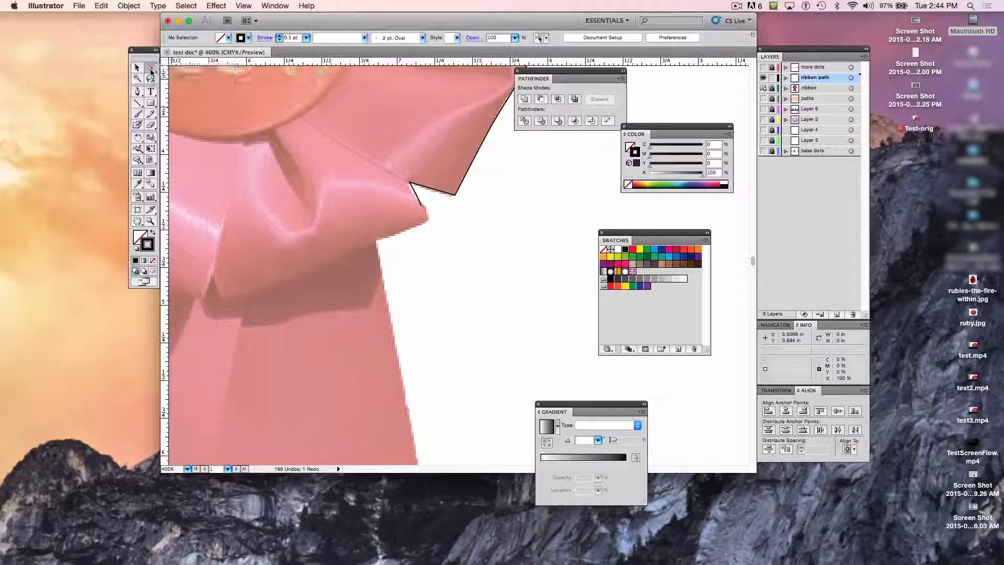
{"action": "left_click", "coordinate": [469, 169]}
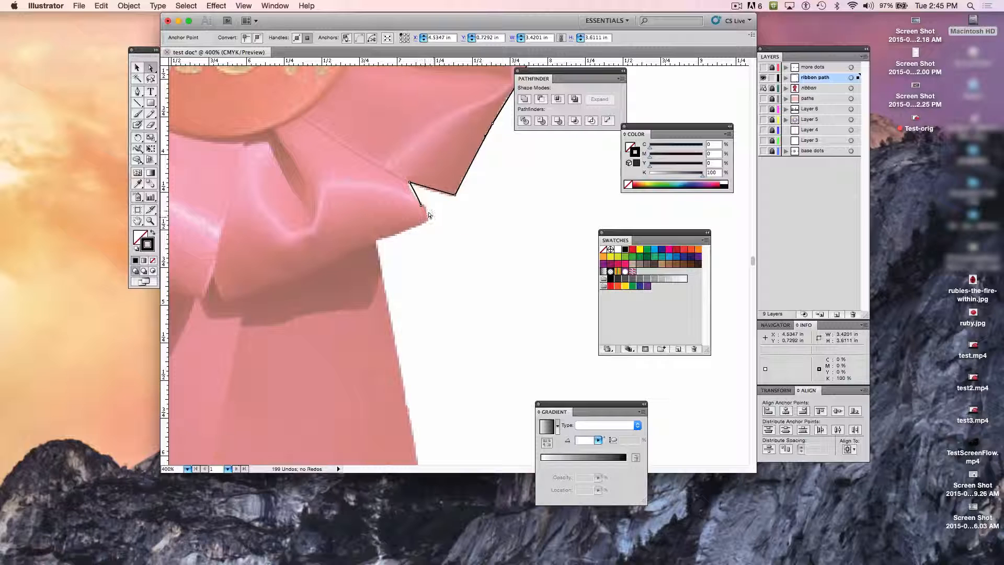
{"action": "left_click", "coordinate": [138, 92]}
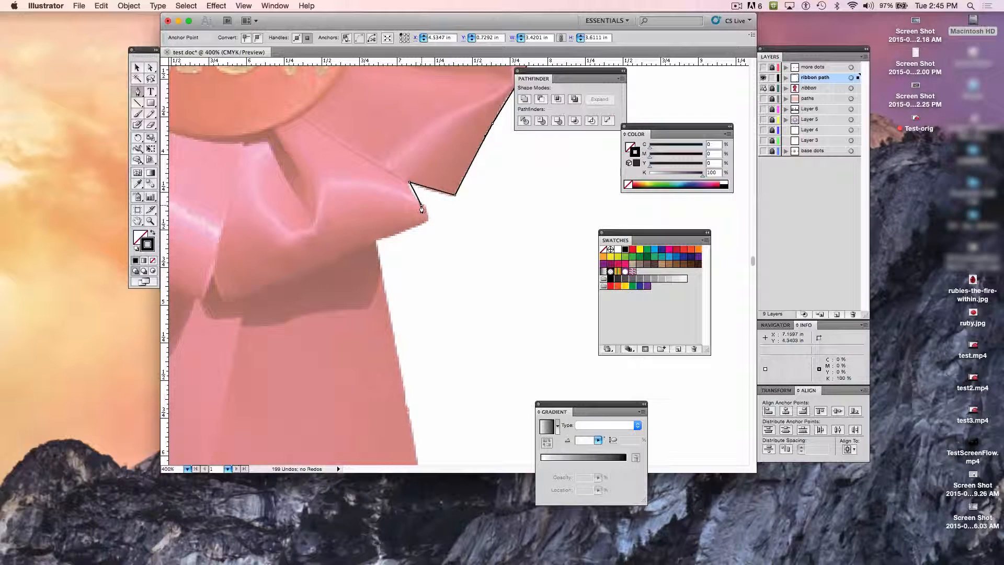
{"action": "left_click_drag", "start_coordinate": [422, 209], "coordinate": [407, 224]}
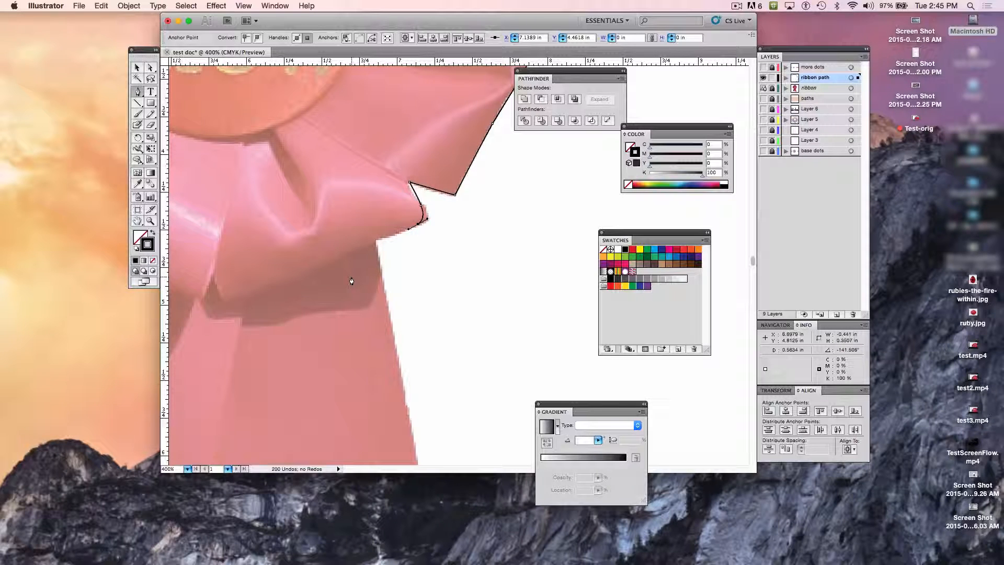
Step: Undo the stray anchor, resume the path from its open end, and add an anchor where the right tail meets the rosette
{"action": "key", "text": "z"}
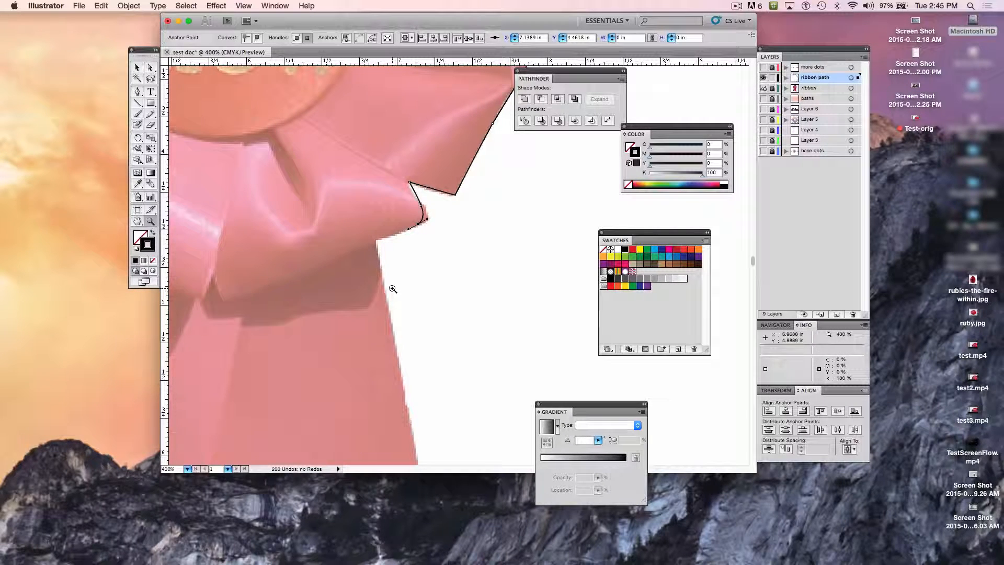
{"action": "left_click", "coordinate": [417, 285], "text": "alt"}
{"action": "left_click", "coordinate": [416, 284], "text": "alt"}
{"action": "left_click", "coordinate": [417, 285], "text": "alt"}
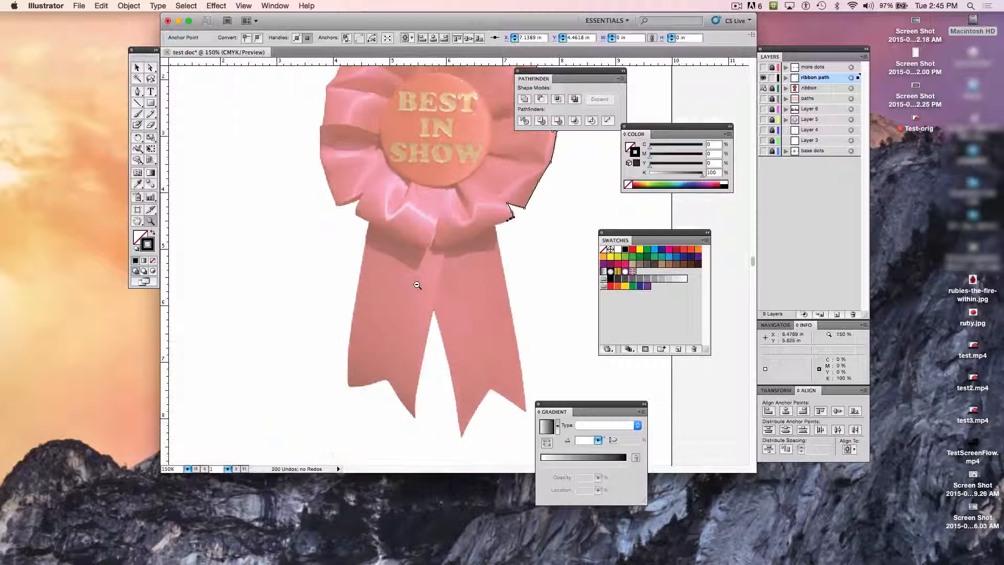
{"action": "left_click", "coordinate": [418, 284], "text": "alt"}
{"action": "left_click_drag", "start_coordinate": [536, 246], "coordinate": [496, 247]}
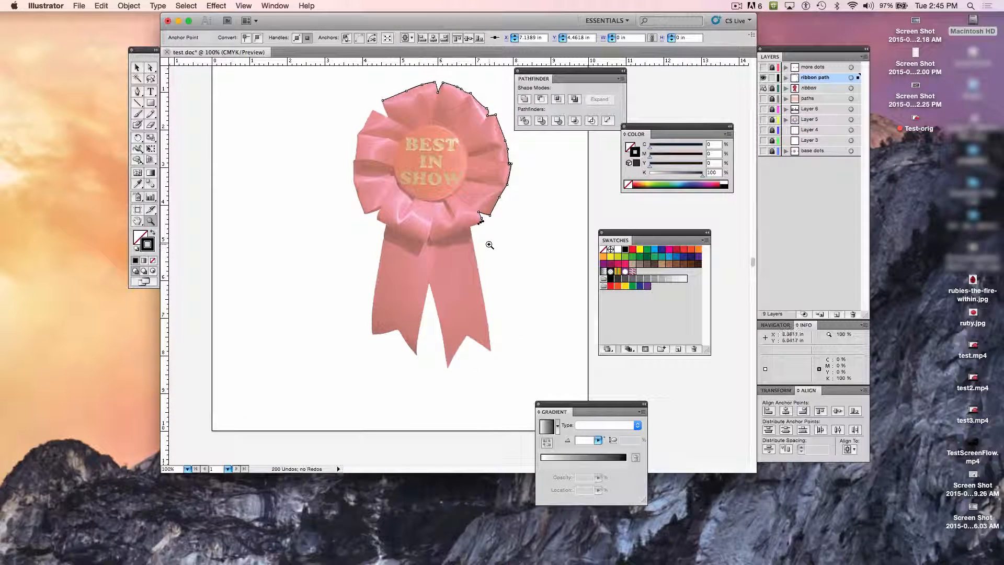
{"action": "key", "text": "p"}
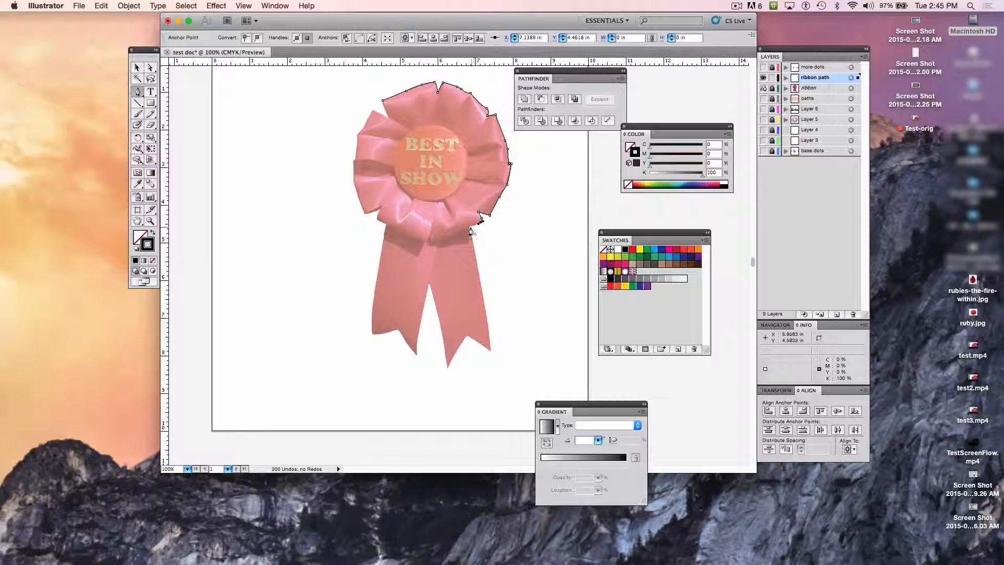
{"action": "left_click_drag", "start_coordinate": [468, 225], "coordinate": [483, 261]}
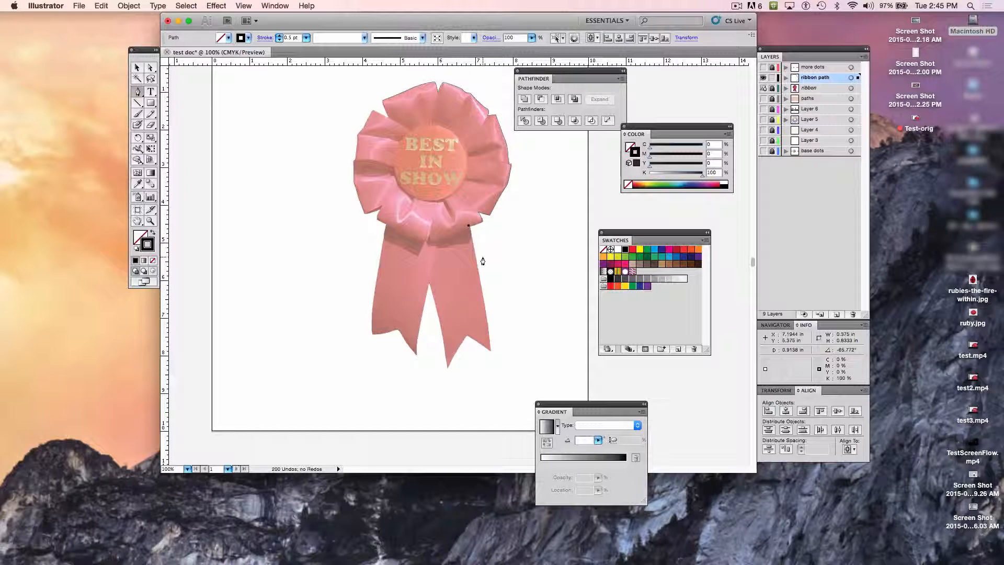
{"action": "key", "text": "super+z"}
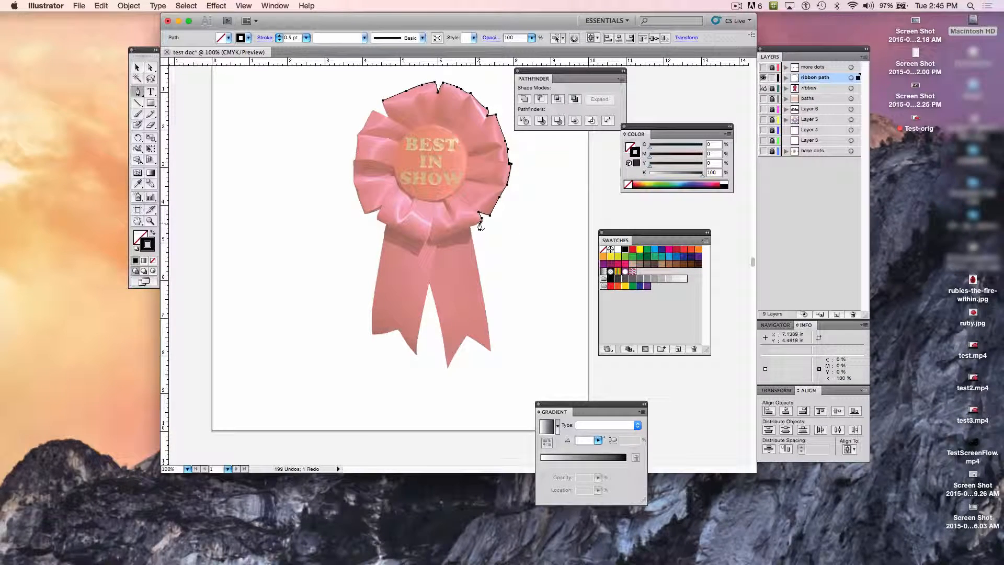
{"action": "left_click_drag", "start_coordinate": [481, 221], "coordinate": [470, 232]}
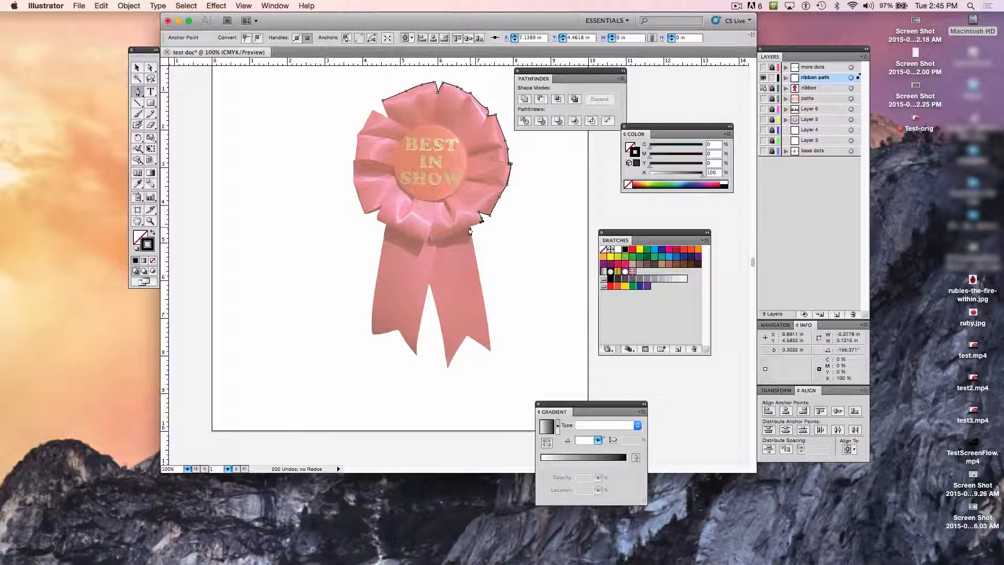
{"action": "left_click", "coordinate": [470, 226]}
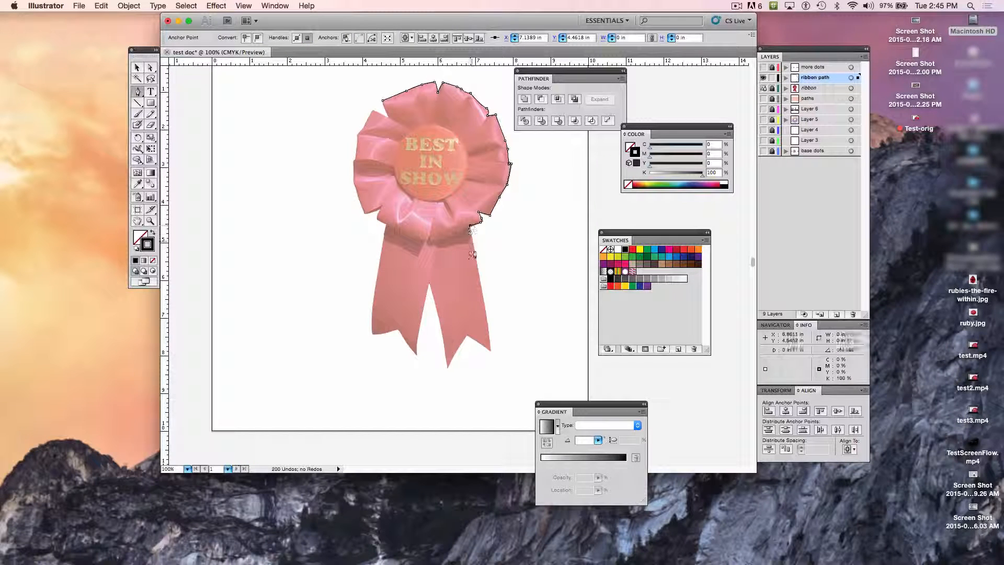
Step: Trace the right tail with straight segments down its outer edge, through its V-cut, and up to the split between the tails
{"action": "left_click", "coordinate": [491, 352]}
{"action": "left_click", "coordinate": [466, 335]}
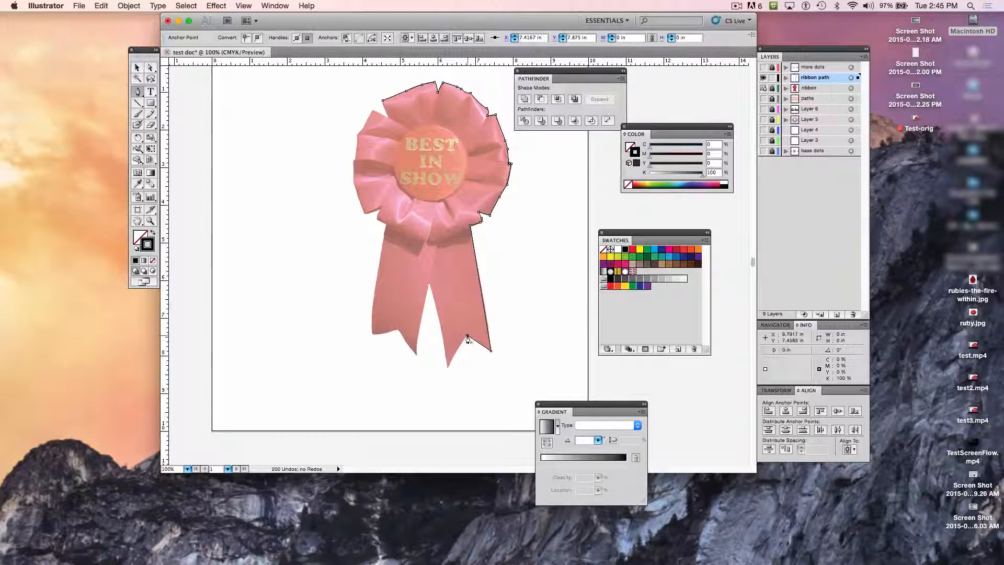
{"action": "left_click", "coordinate": [447, 366]}
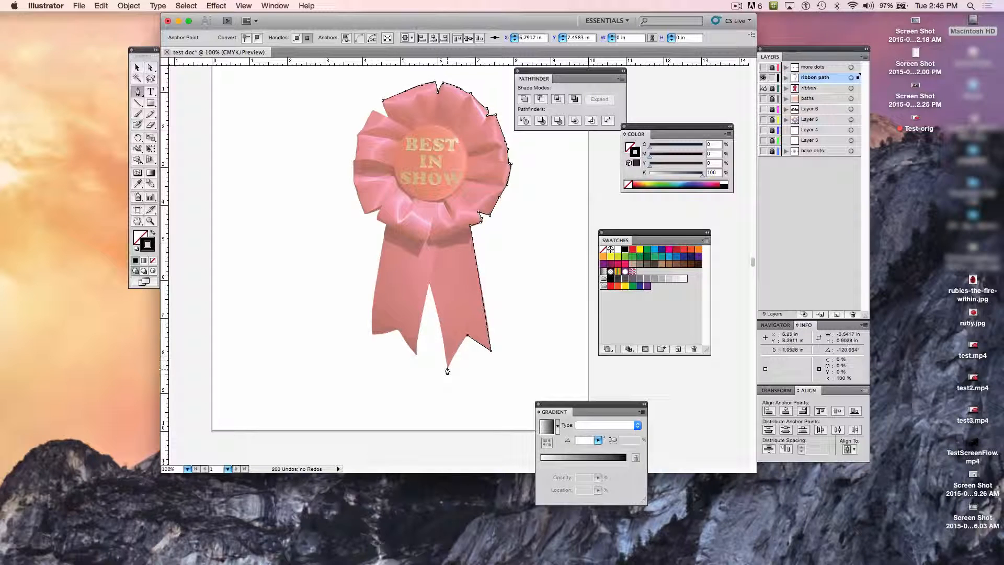
{"action": "left_click", "coordinate": [428, 284]}
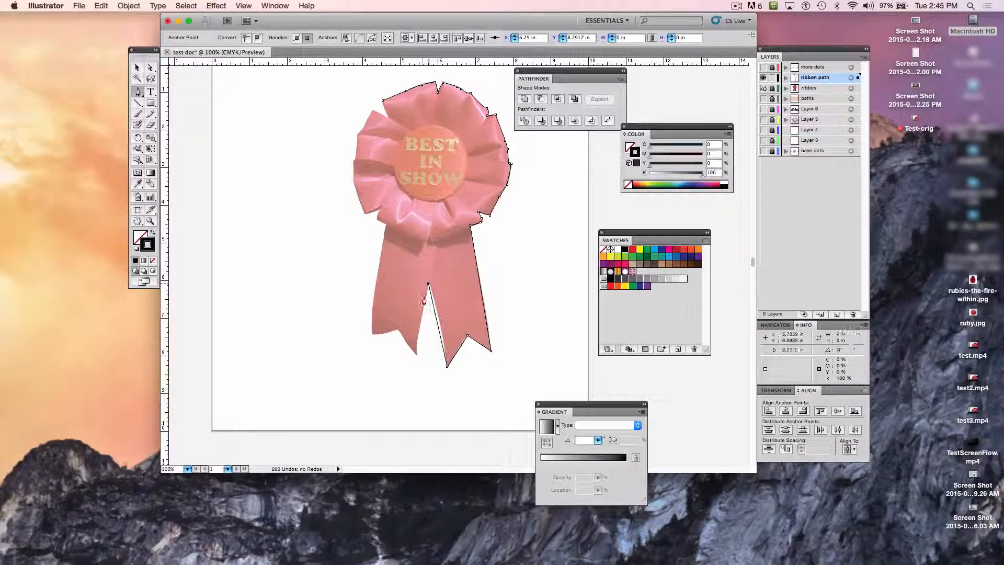
Step: Trace the left tail's lower edge through its notch to the outer corner, undoing and replacing the corner anchor
{"action": "left_click", "coordinate": [417, 352]}
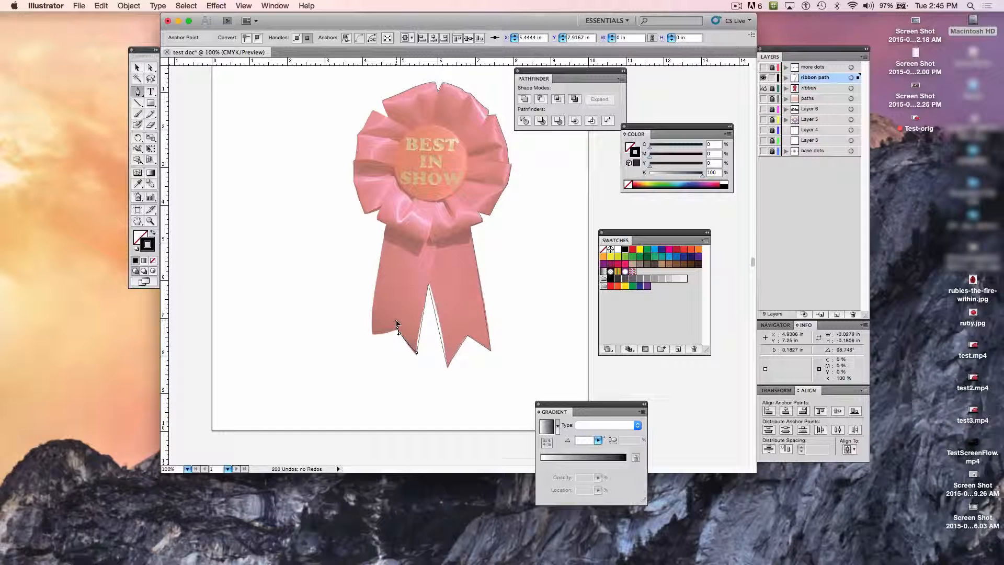
{"action": "left_click_drag", "start_coordinate": [397, 328], "coordinate": [377, 342]}
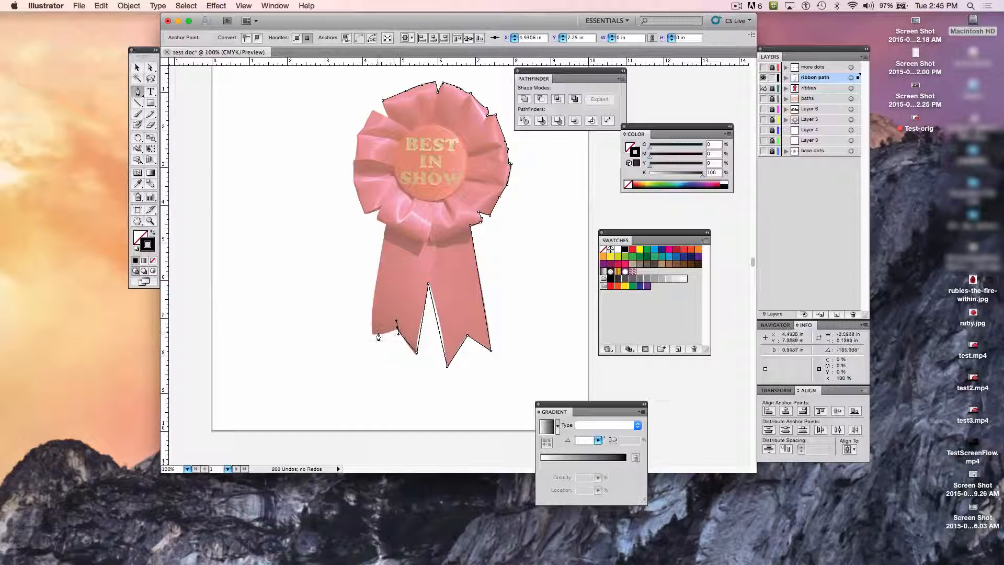
{"action": "left_click", "coordinate": [372, 334]}
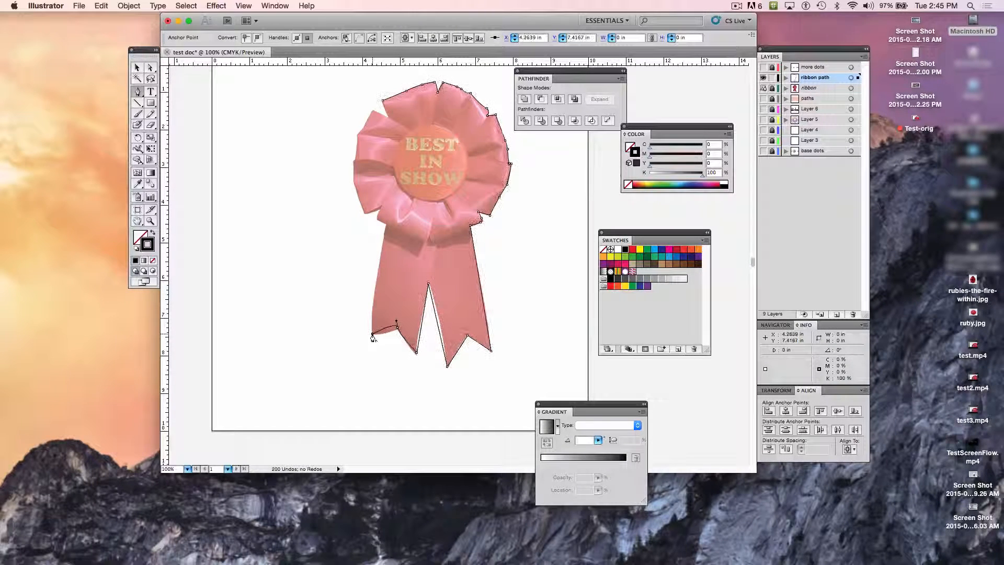
{"action": "key", "text": "super+z"}
{"action": "left_click", "coordinate": [372, 334]}
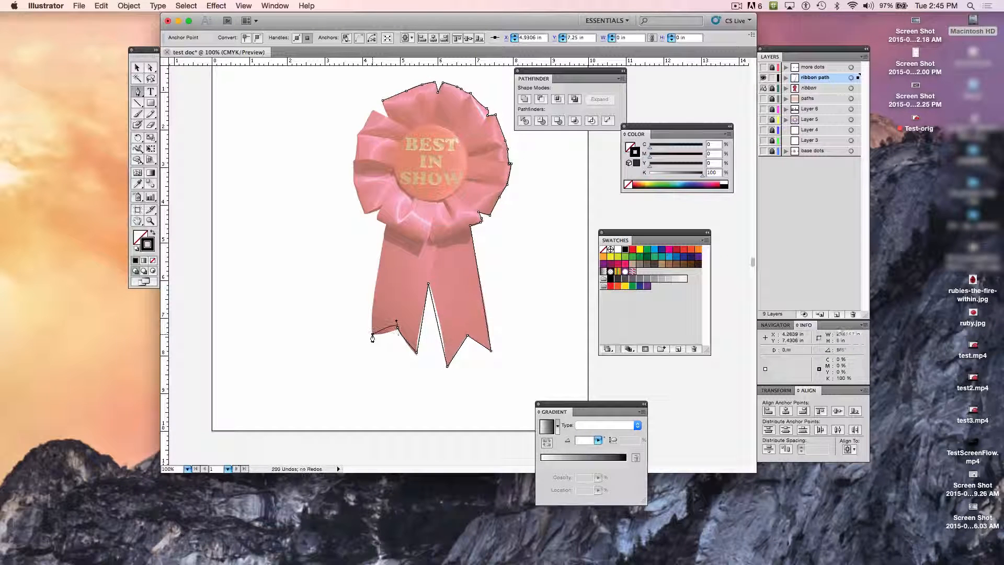
Step: Continue the path from the left tail up around the rosette's left petals and close it at the upper-left petal
{"action": "left_click", "coordinate": [377, 221]}
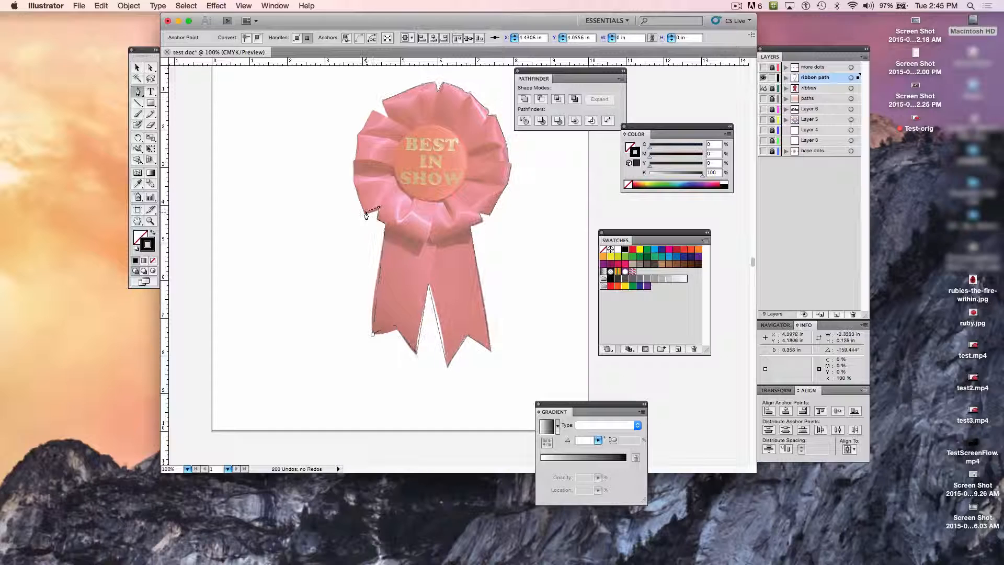
{"action": "left_click", "coordinate": [358, 208]}
{"action": "left_click", "coordinate": [354, 186]}
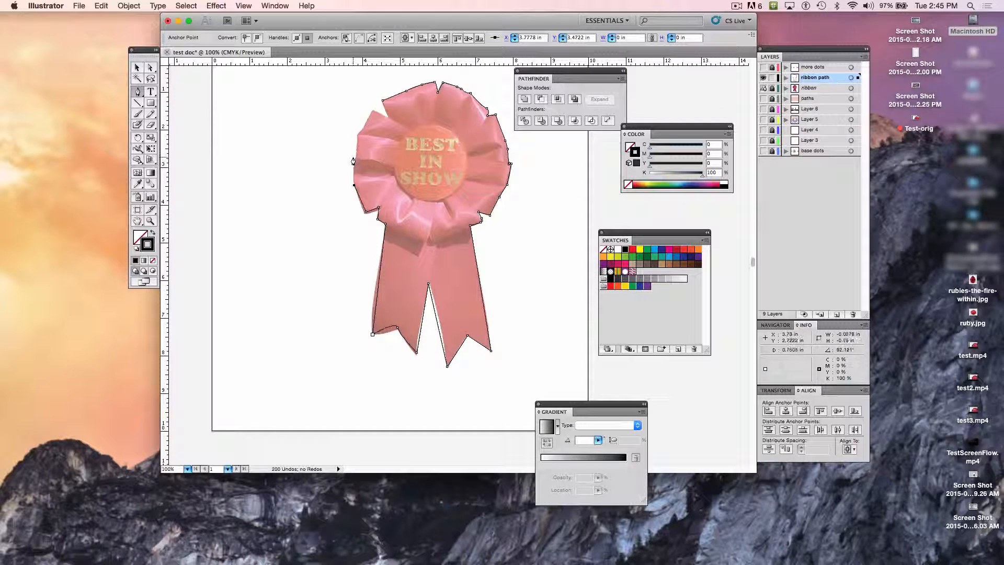
{"action": "left_click", "coordinate": [355, 155]}
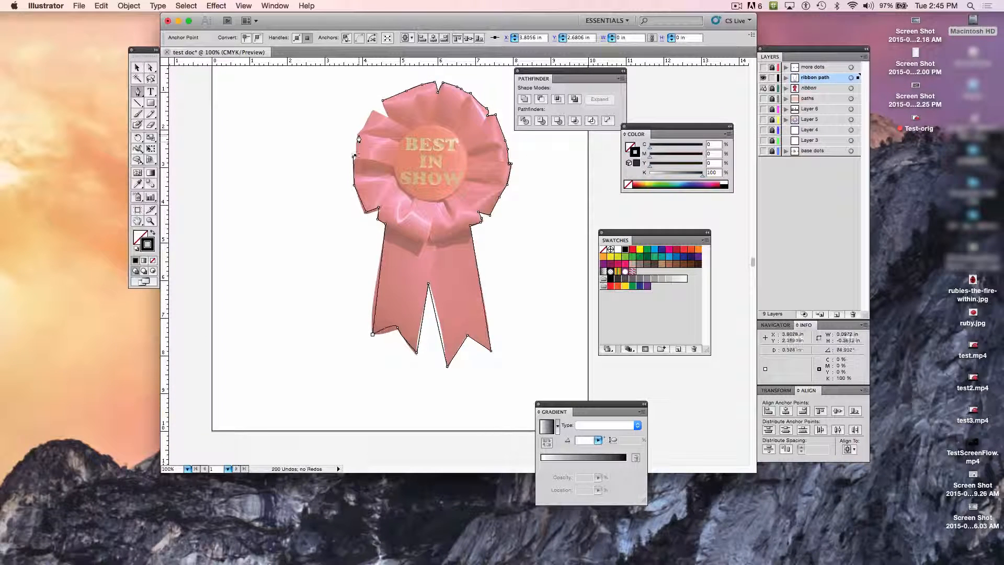
{"action": "left_click", "coordinate": [357, 132]}
{"action": "left_click", "coordinate": [370, 111]}
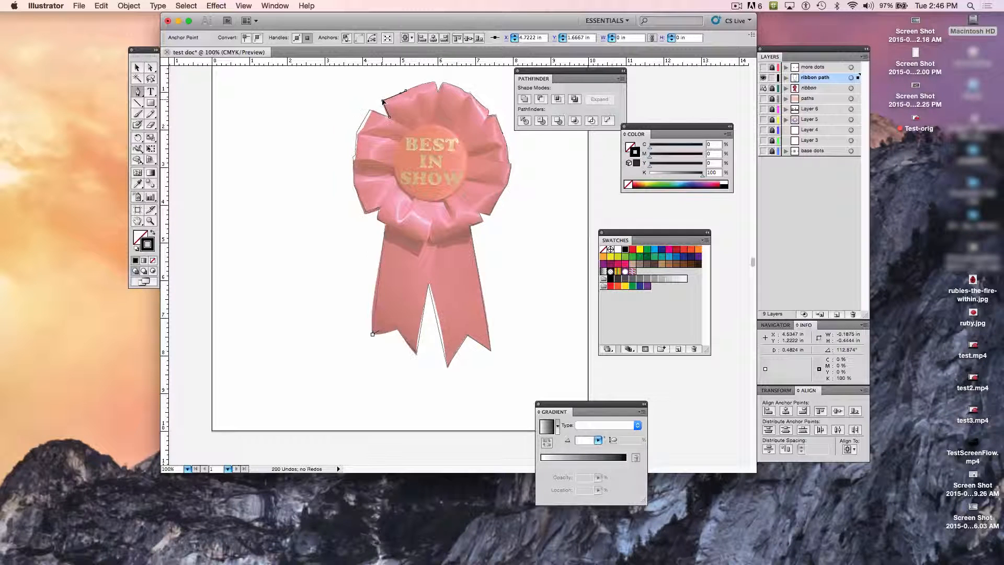
{"action": "left_click", "coordinate": [383, 101]}
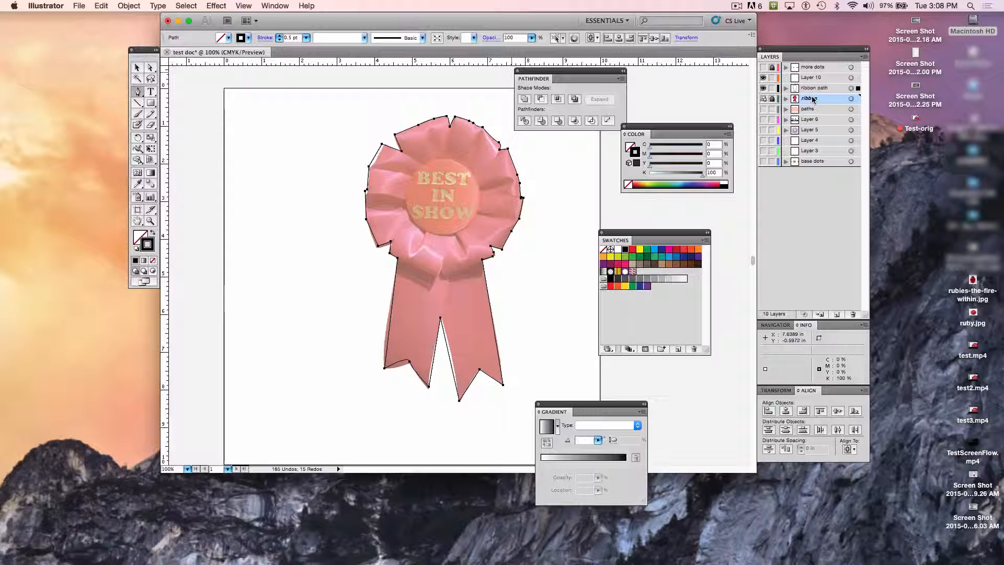
Step: Turn off the template setting for the ribbon layer and hide that layer
{"action": "left_click", "coordinate": [864, 57]}
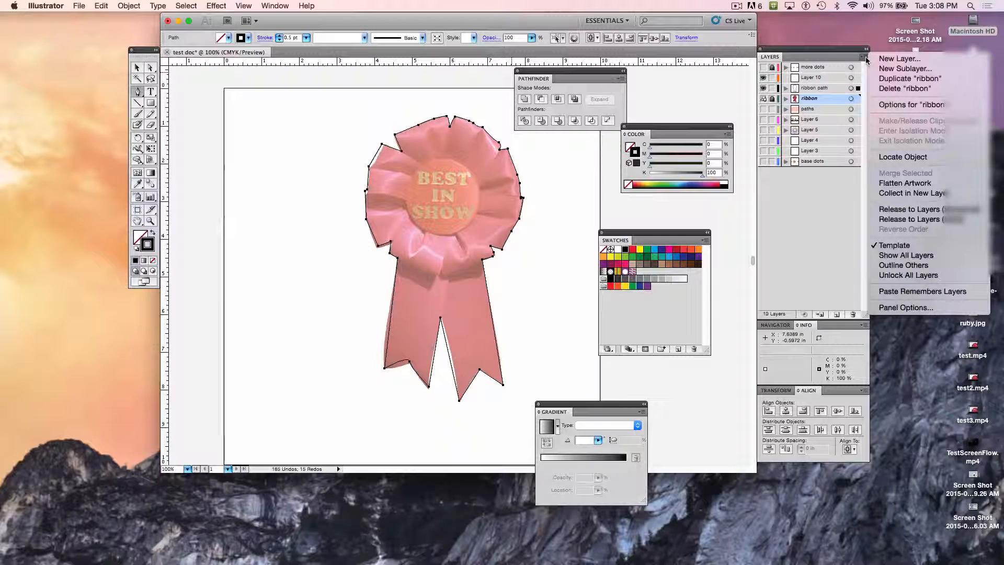
{"action": "left_click", "coordinate": [894, 246]}
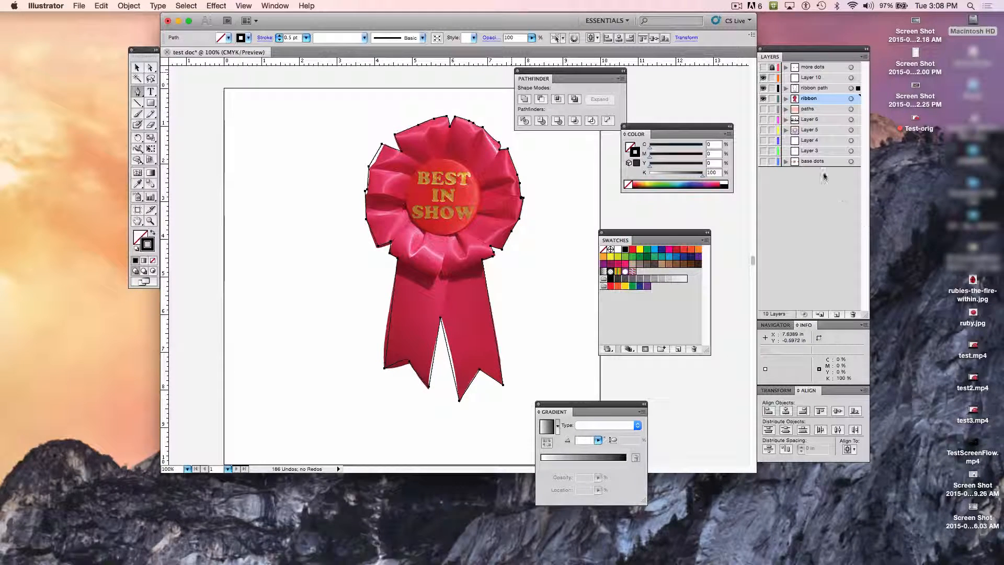
{"action": "left_click", "coordinate": [763, 99]}
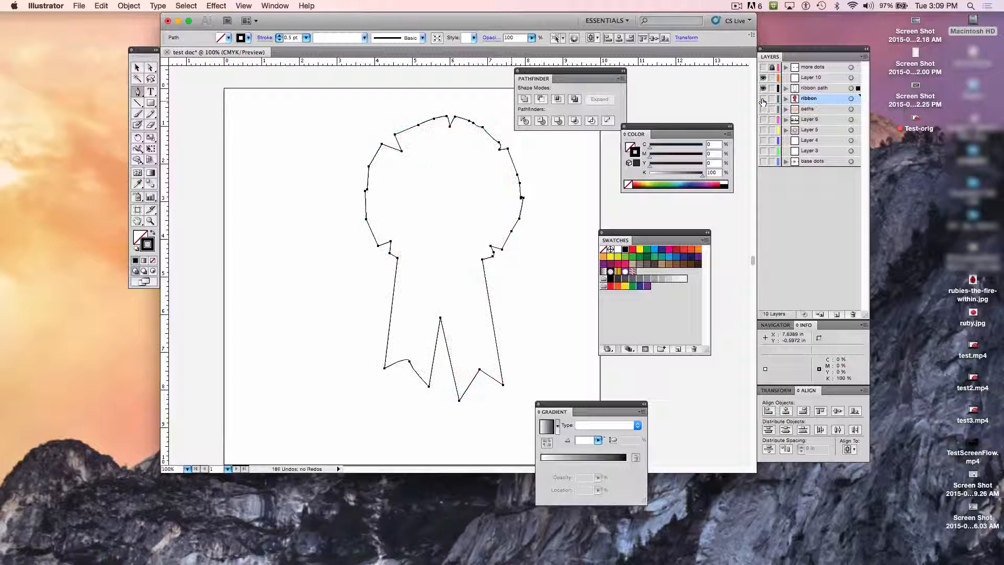
Step: Make the ribbon path layer active and lock all the layers below it, from ribbon to base dots
{"action": "left_click", "coordinate": [821, 88]}
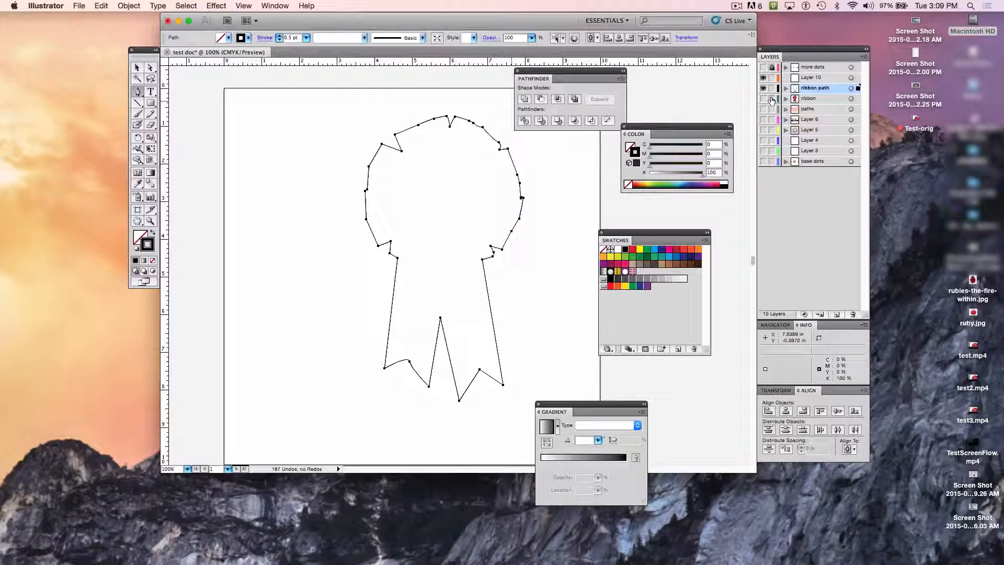
{"action": "left_click_drag", "start_coordinate": [772, 100], "coordinate": [772, 175]}
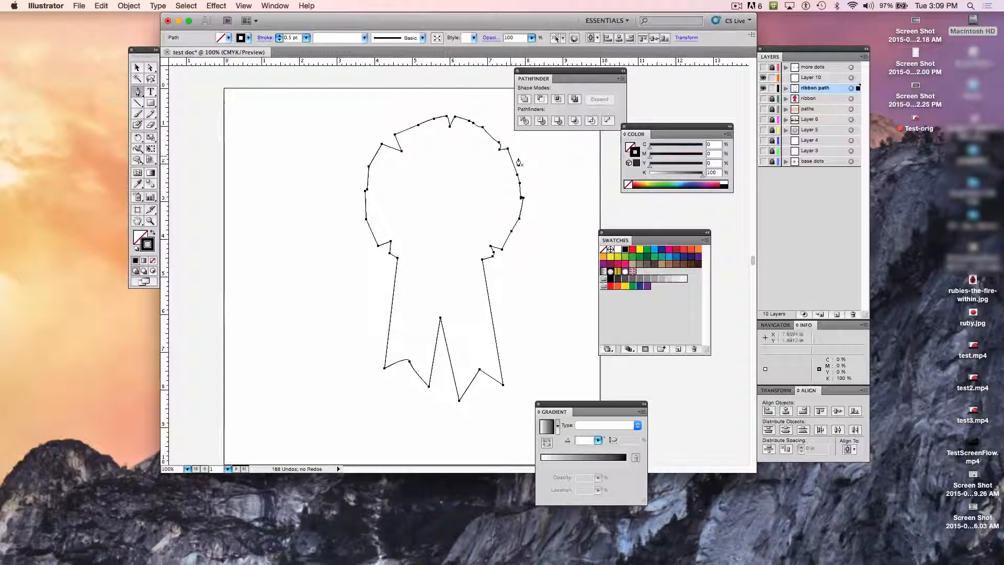
{"action": "left_click", "coordinate": [772, 79]}
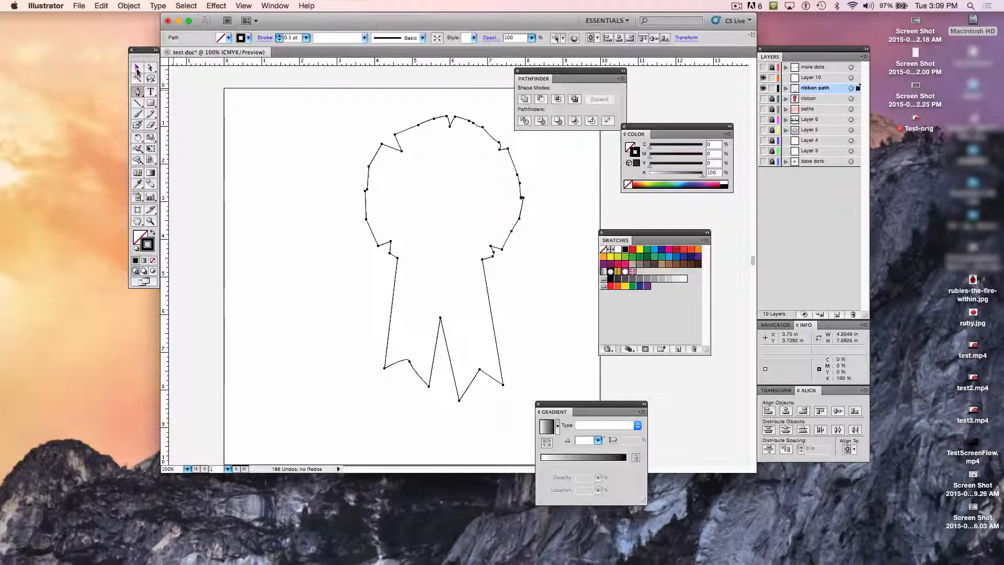
Step: Fill the selected ribbon outline with the yellow-green swatch (C 20, M 0, Y 100, K 0)
{"action": "left_click", "coordinate": [138, 68]}
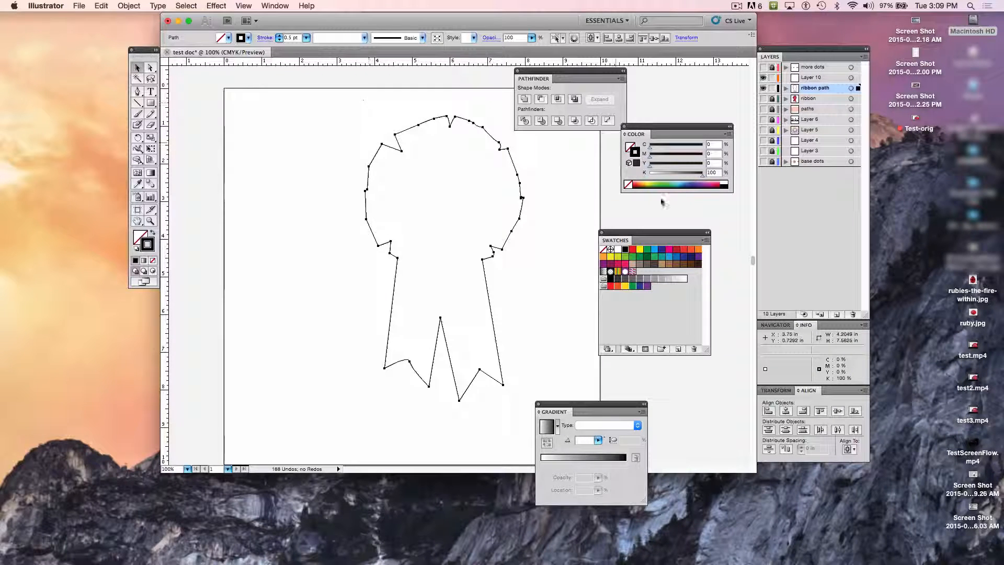
{"action": "left_click", "coordinate": [138, 238]}
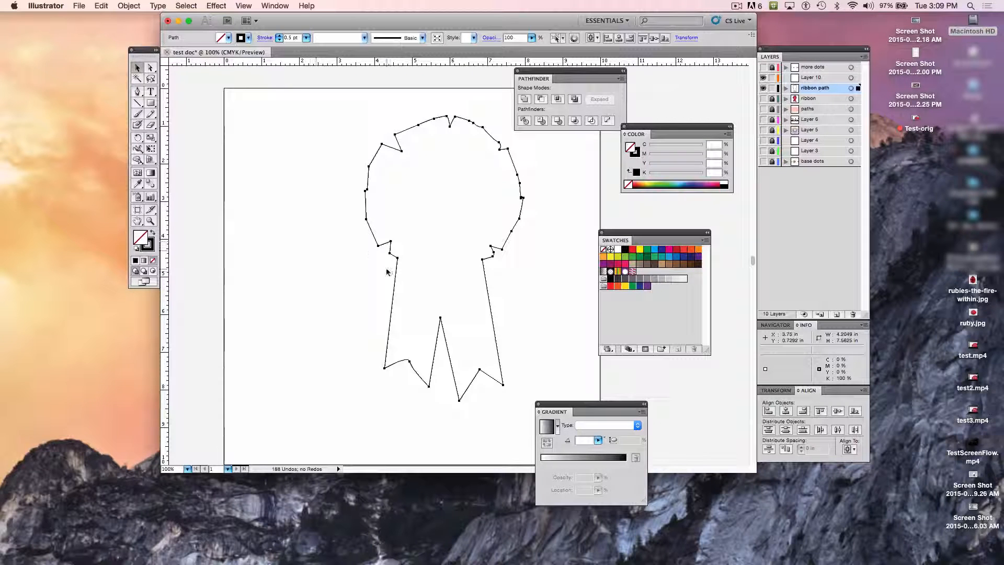
{"action": "left_click", "coordinate": [617, 258]}
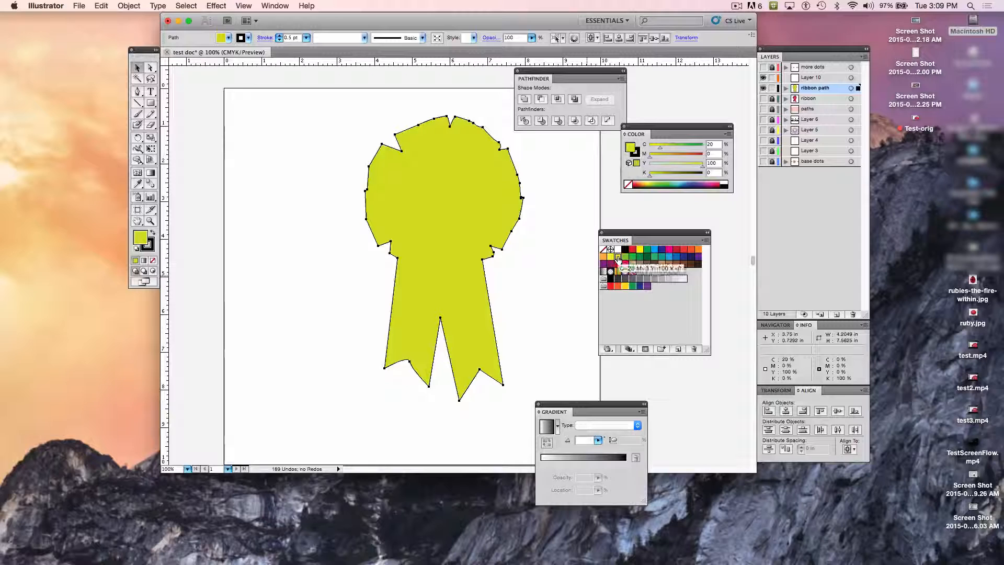
Step: Give the ribbon outline an orange stroke (C 0, M 50, Y 100, K 0) with a weight of 12 pt
{"action": "left_click", "coordinate": [150, 248]}
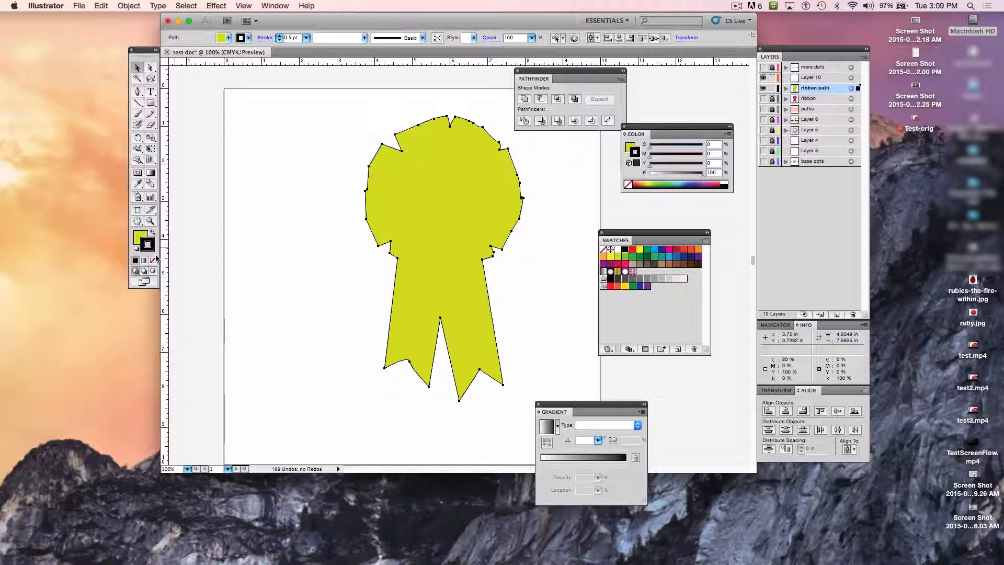
{"action": "left_click", "coordinate": [697, 250]}
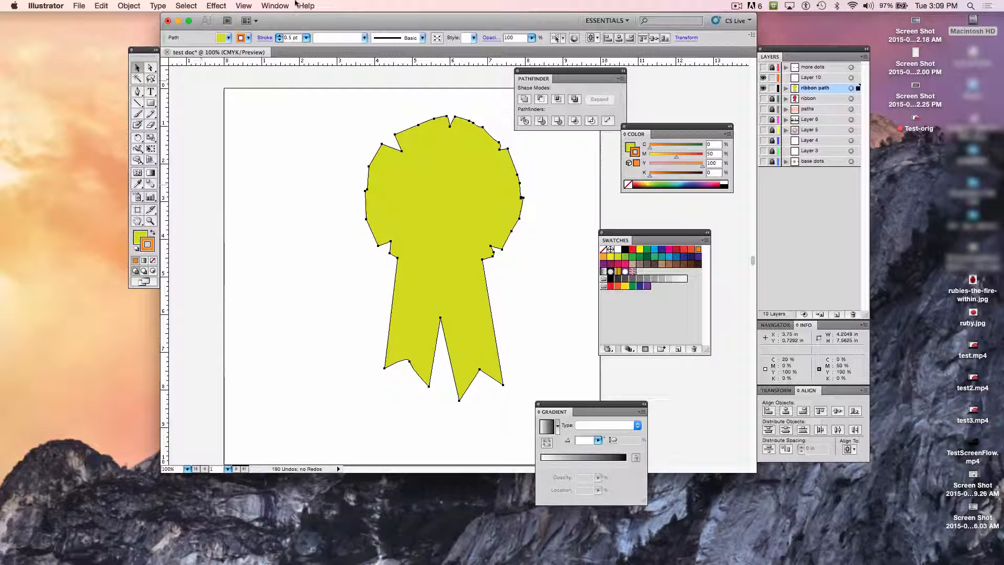
{"action": "left_click", "coordinate": [306, 37]}
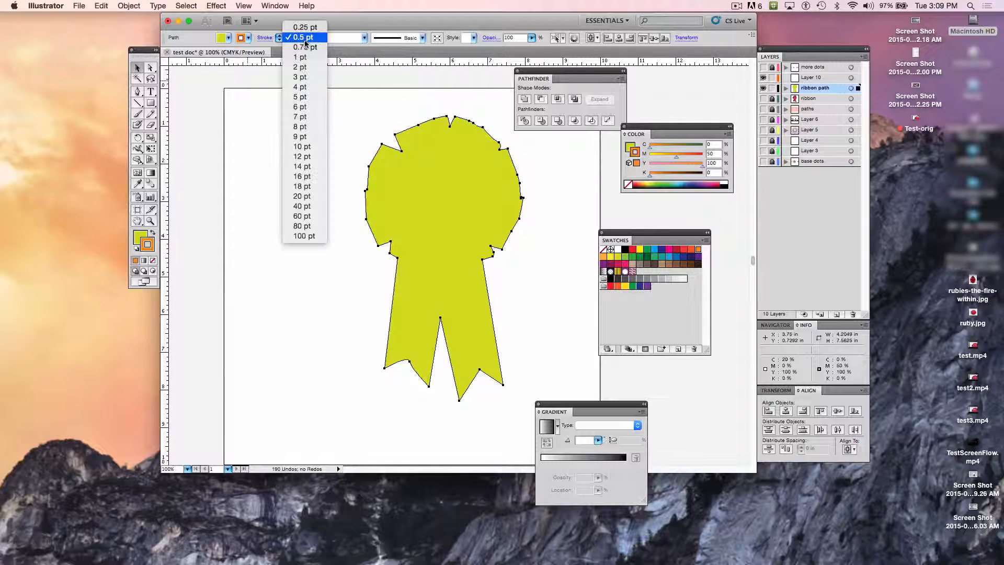
{"action": "left_click", "coordinate": [298, 156]}
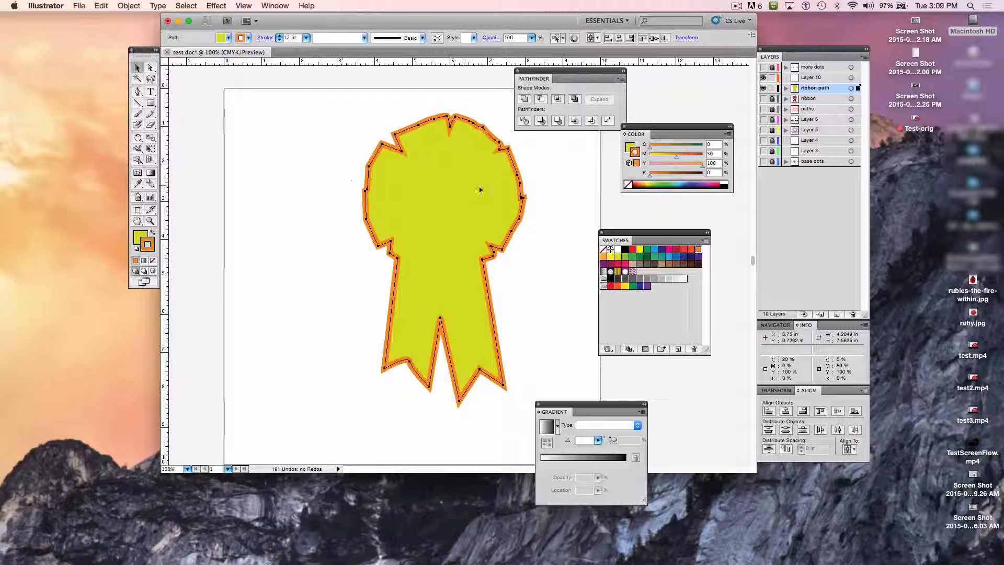
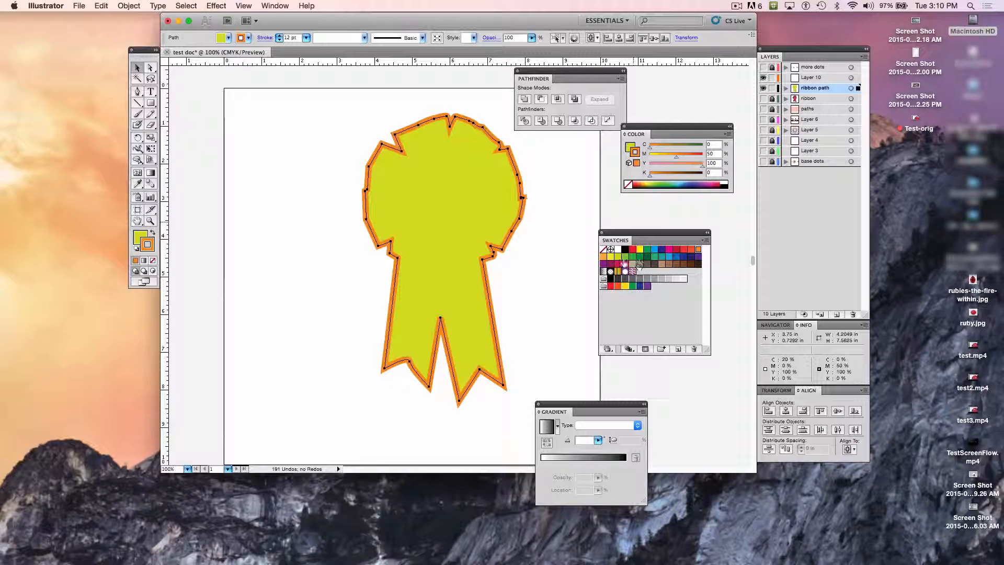
Step: Try blue, teal-green and light green stroke swatches on the ribbon outline, set its stroke to None, and deselect it
{"action": "left_click", "coordinate": [669, 256]}
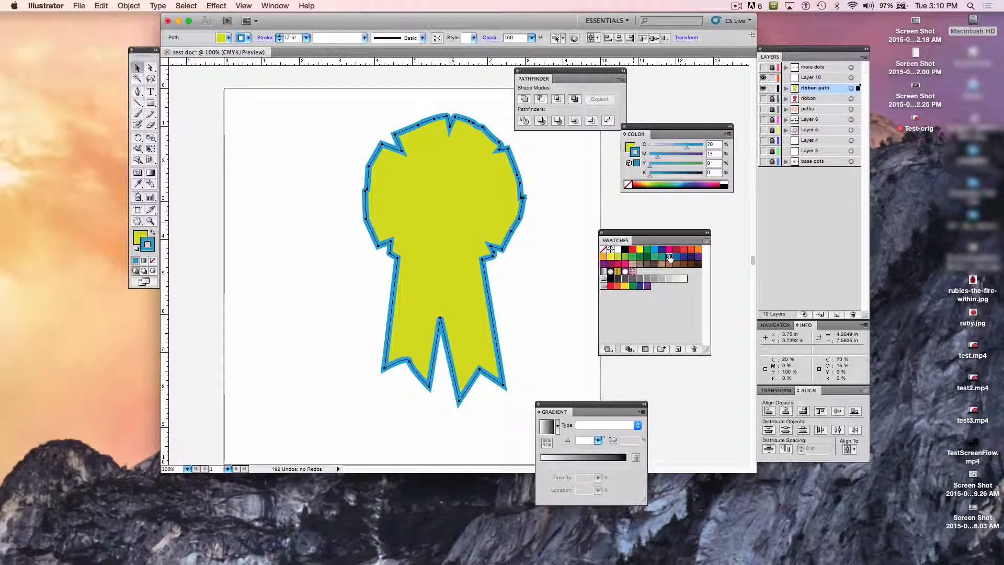
{"action": "left_click", "coordinate": [653, 258]}
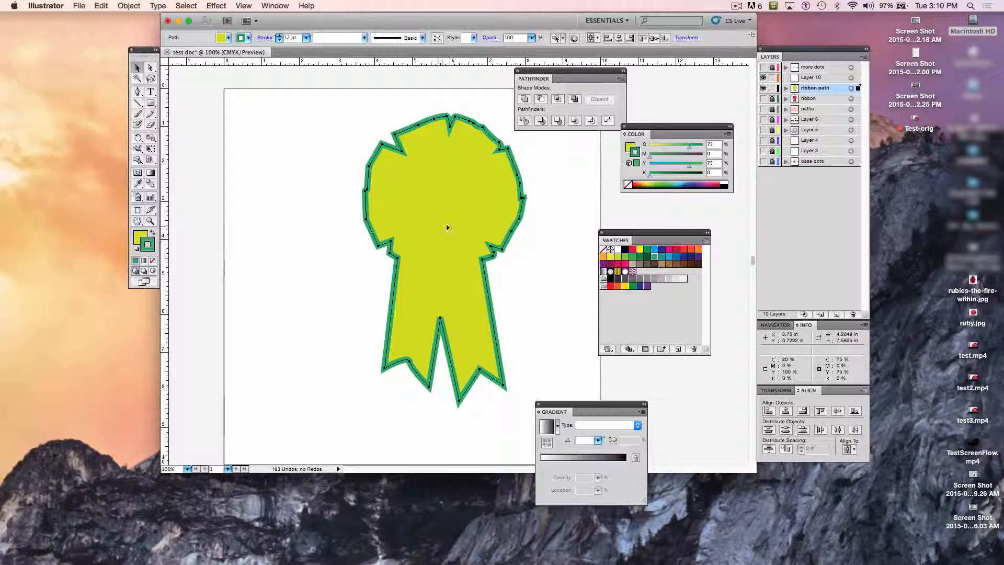
{"action": "left_click", "coordinate": [625, 256]}
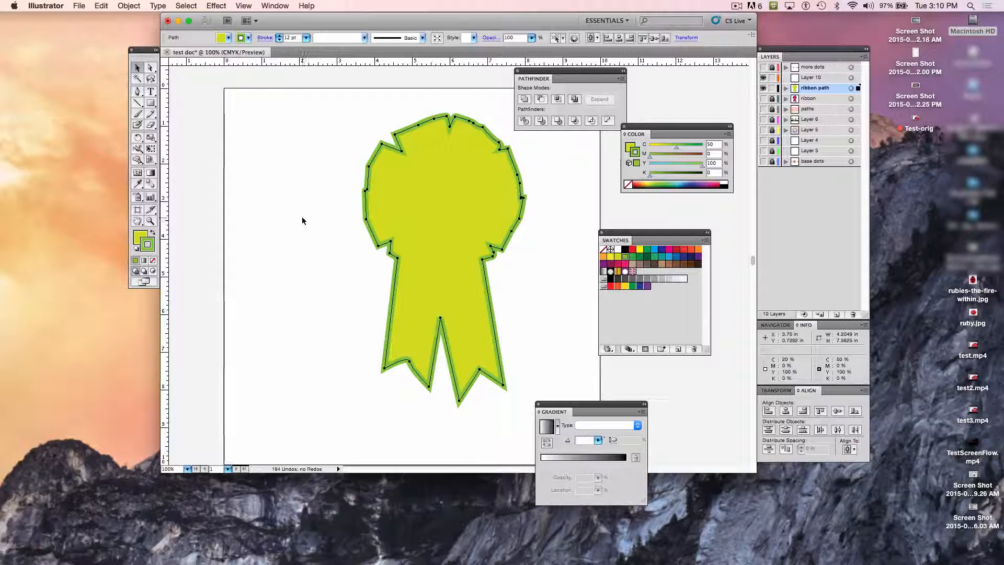
{"action": "left_click", "coordinate": [603, 251]}
{"action": "left_click", "coordinate": [287, 246]}
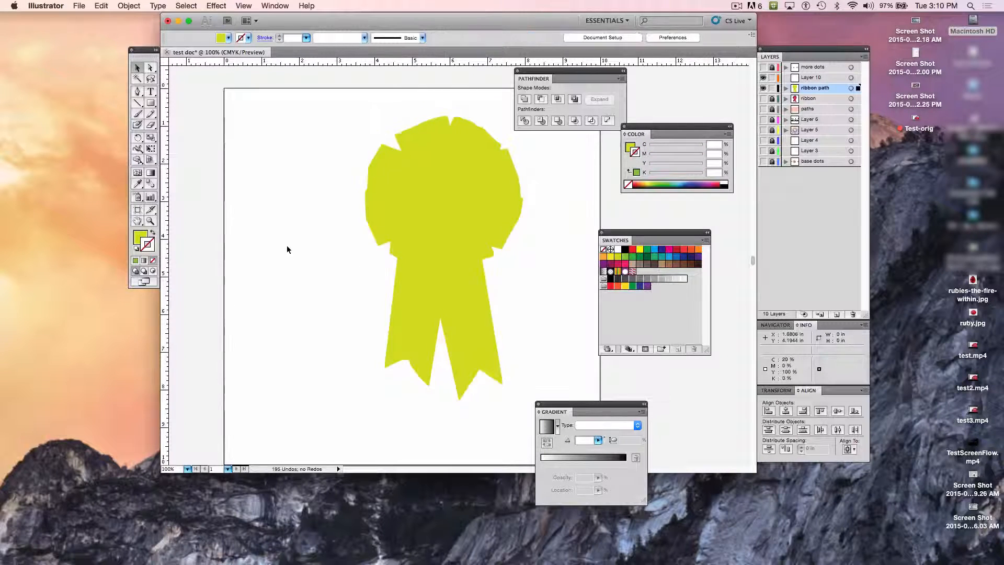
Step: Unlock and show the base dots, Layer 5 and paths layers, and move the Pathfinder panel aside from the artwork
{"action": "left_click", "coordinate": [772, 109]}
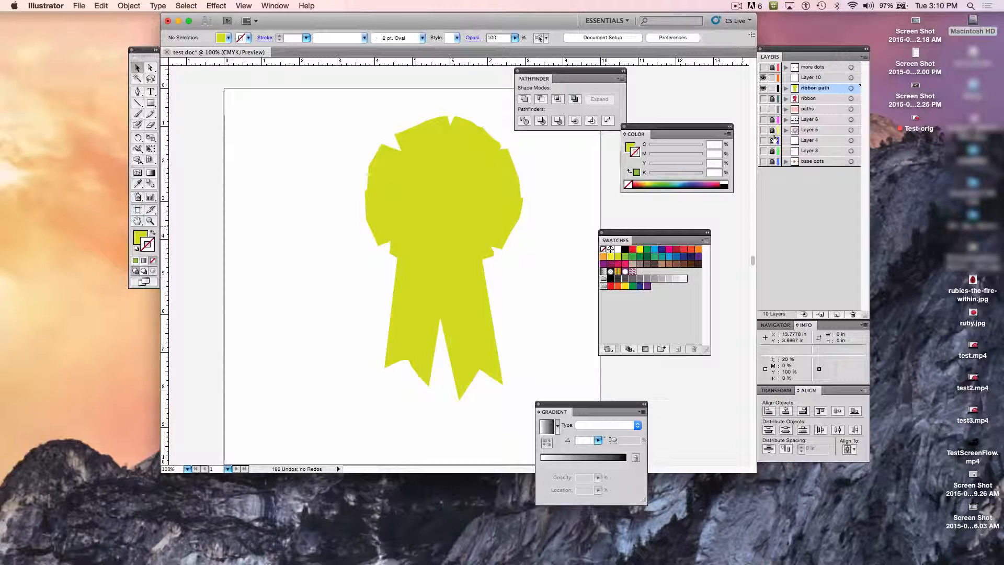
{"action": "left_click", "coordinate": [772, 130]}
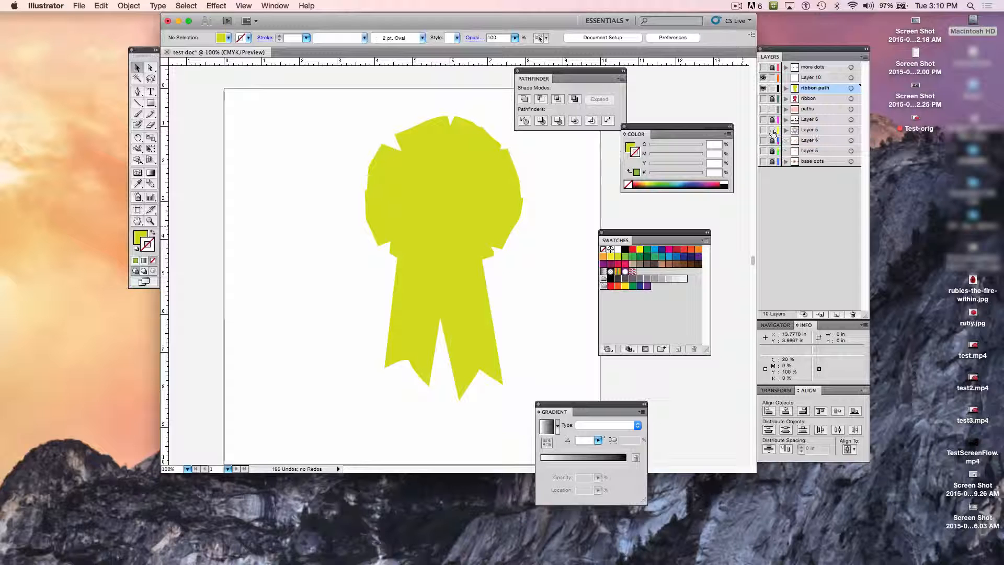
{"action": "left_click", "coordinate": [772, 163]}
{"action": "left_click", "coordinate": [763, 161]}
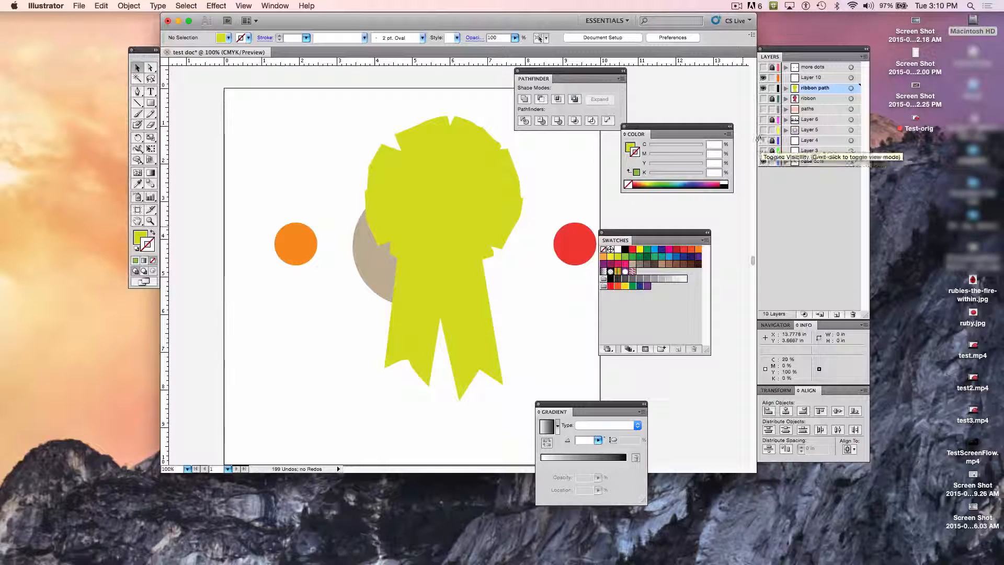
{"action": "left_click", "coordinate": [764, 130]}
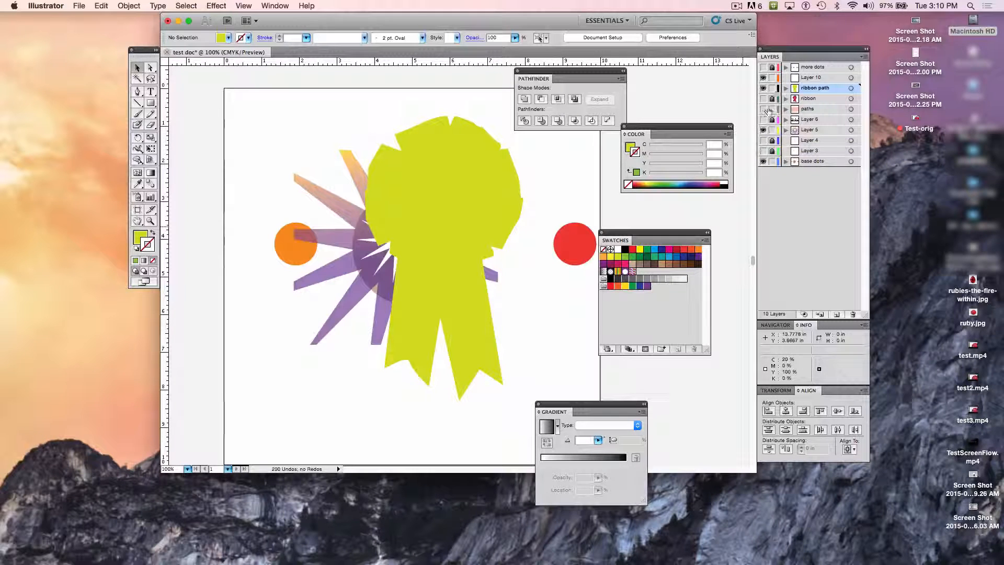
{"action": "left_click", "coordinate": [763, 109]}
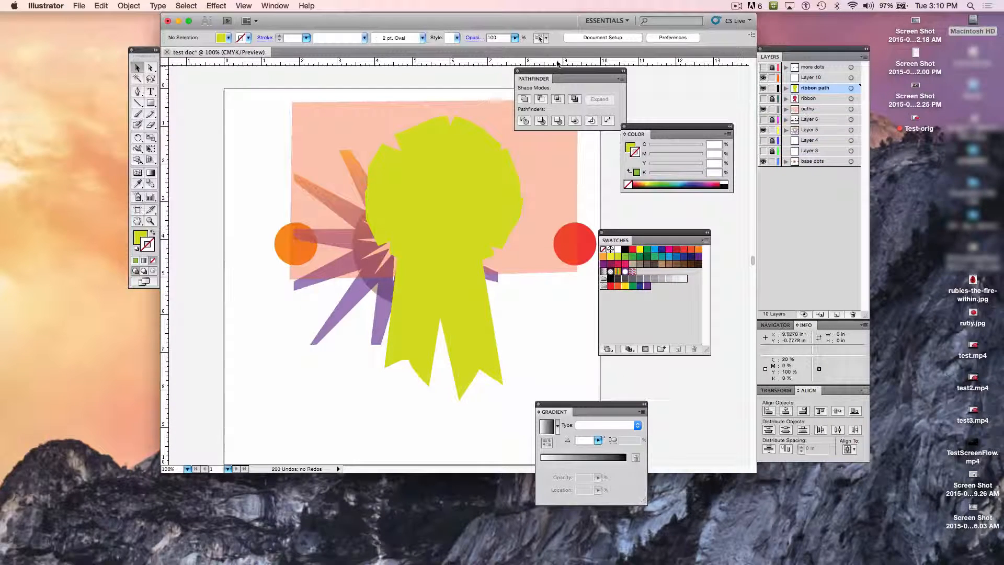
{"action": "left_click_drag", "start_coordinate": [557, 75], "coordinate": [620, 79]}
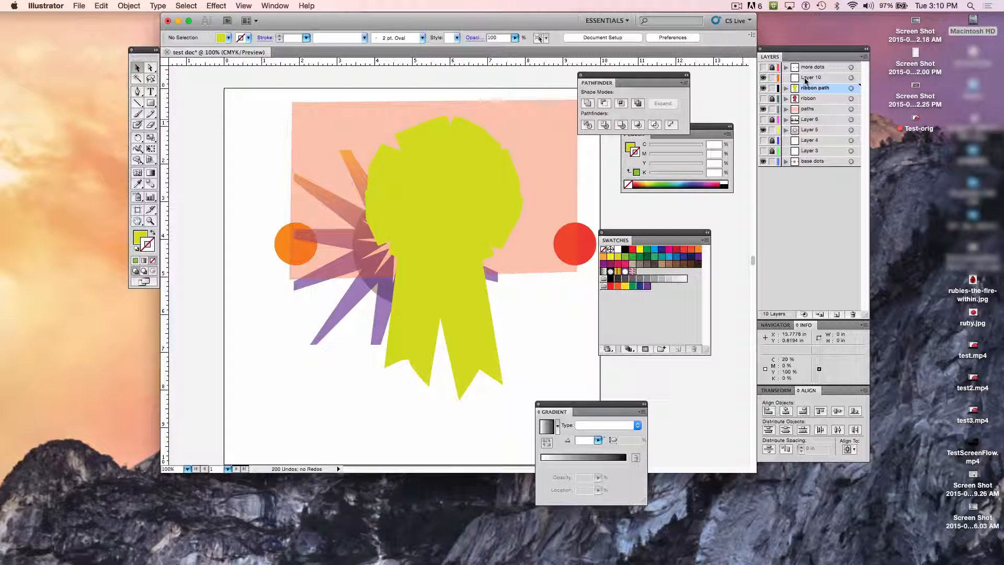
Step: Reorder the layers so ribbon path sits directly below Layer 4 and paths sits at the very bottom of the stack
{"action": "left_click_drag", "start_coordinate": [808, 88], "coordinate": [816, 148]}
{"action": "left_click", "coordinate": [809, 98]}
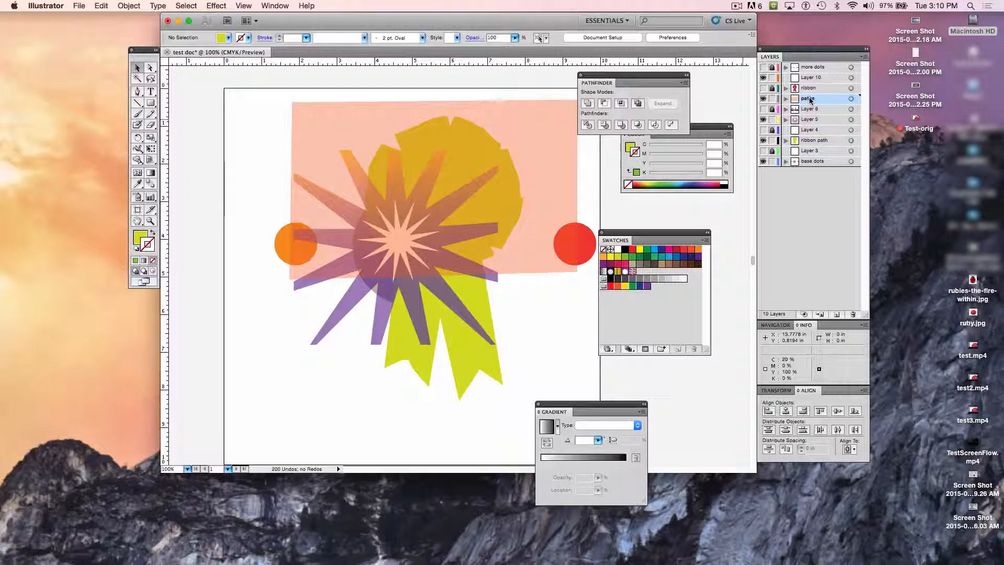
{"action": "left_click_drag", "start_coordinate": [809, 99], "coordinate": [808, 165]}
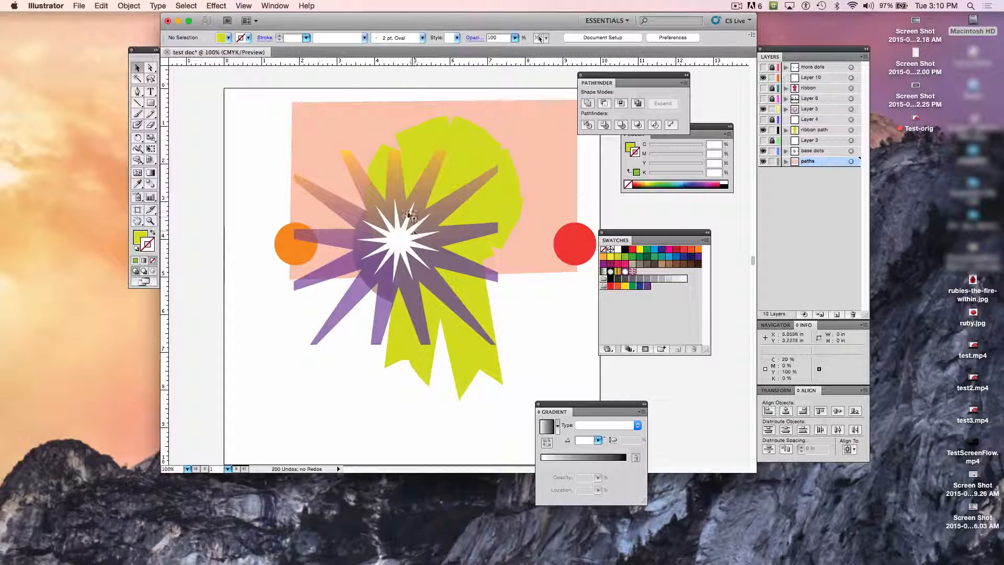
Step: Move the starburst down-left and the ribbon down-right, and fill the ribbon with the crimson swatch (C 10, M 100, Y 50, K 0)
{"action": "left_click_drag", "start_coordinate": [406, 199], "coordinate": [326, 314]}
{"action": "left_click_drag", "start_coordinate": [437, 202], "coordinate": [490, 280]}
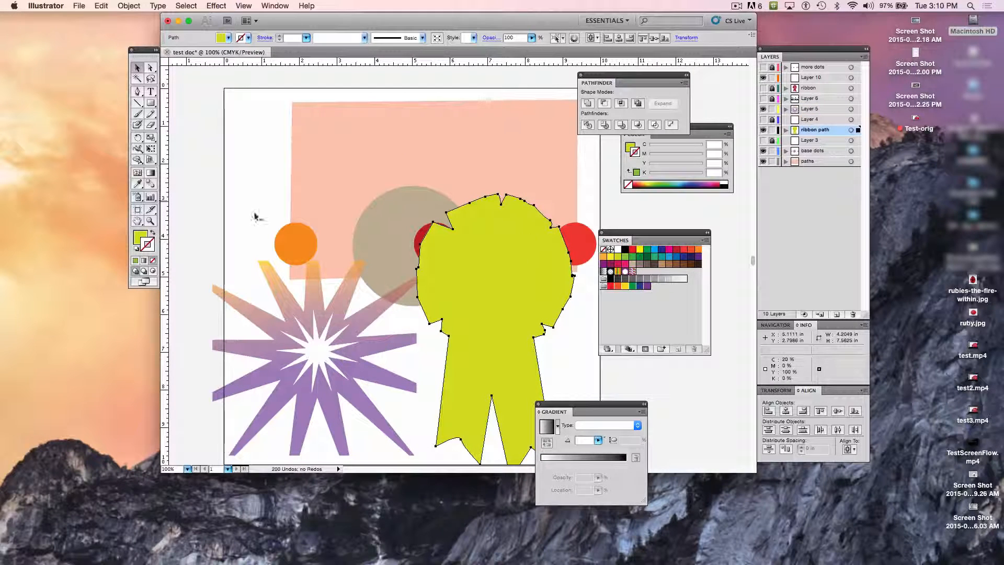
{"action": "left_click", "coordinate": [140, 237]}
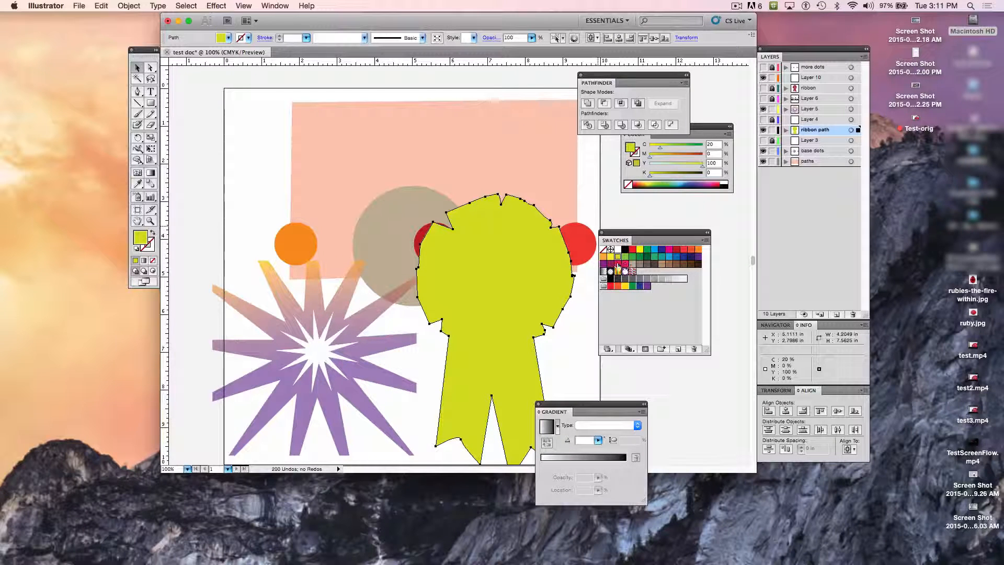
{"action": "left_click", "coordinate": [618, 265]}
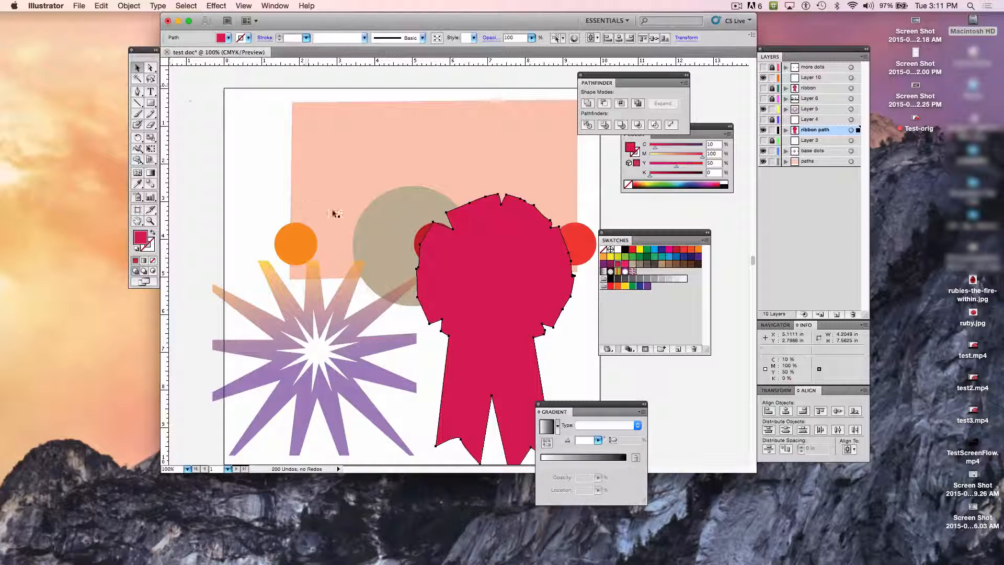
Step: Scale the crimson ribbon down to about 58% and reposition it just below the rightmost red dot
{"action": "left_click_drag", "start_coordinate": [510, 323], "coordinate": [494, 245]}
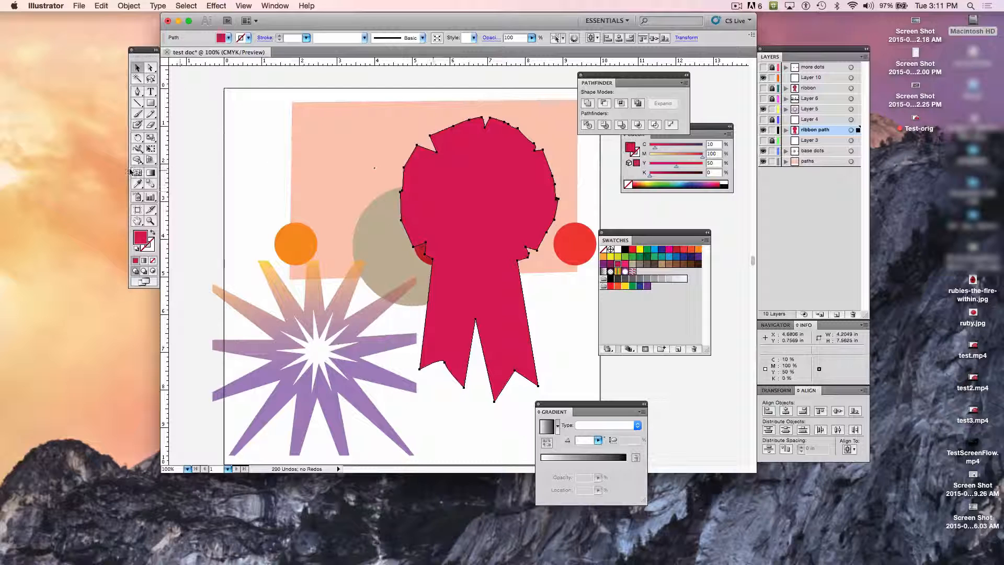
{"action": "left_click", "coordinate": [151, 137]}
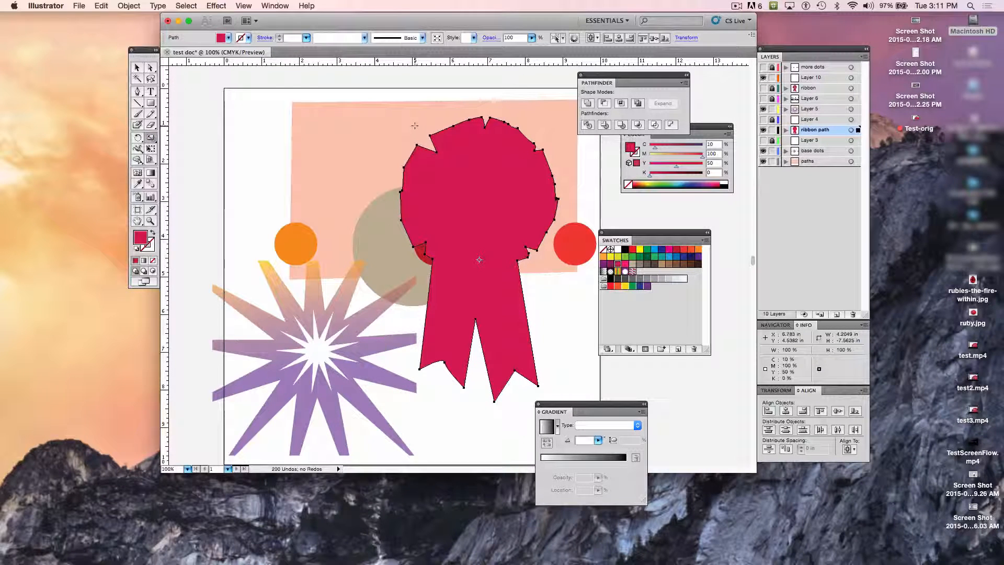
{"action": "left_click_drag", "start_coordinate": [413, 126], "coordinate": [442, 181]}
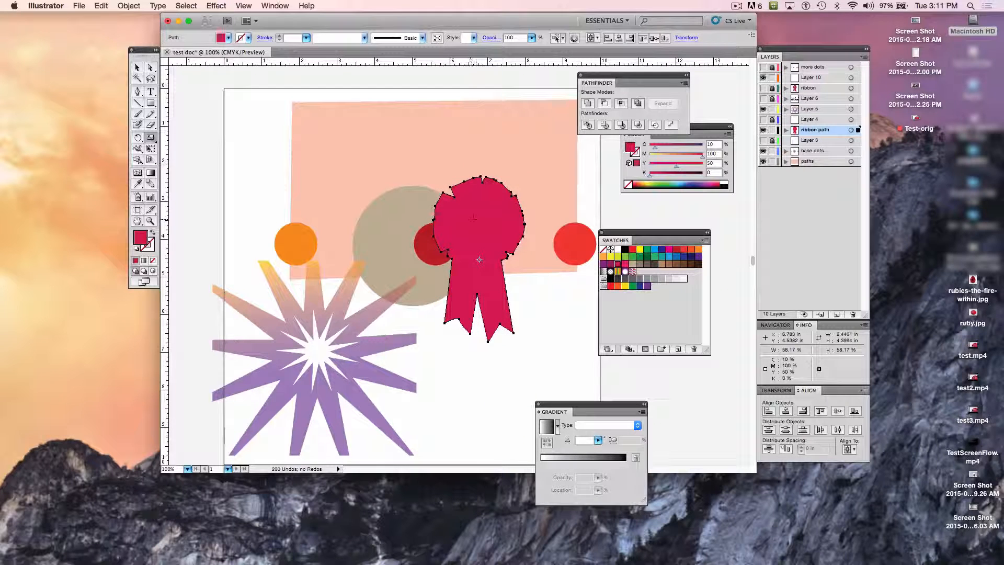
{"action": "key", "text": "v"}
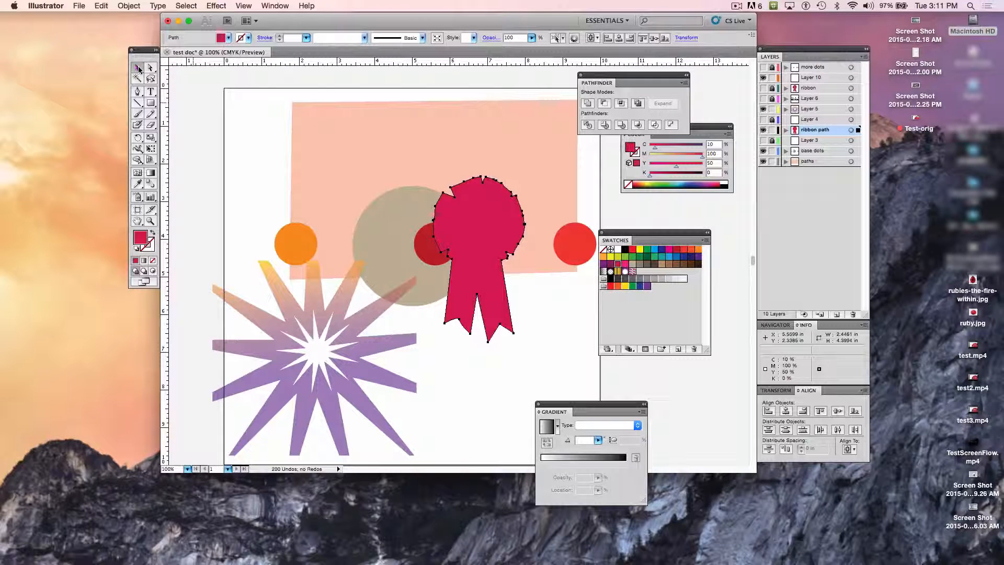
{"action": "left_click_drag", "start_coordinate": [479, 225], "coordinate": [534, 296]}
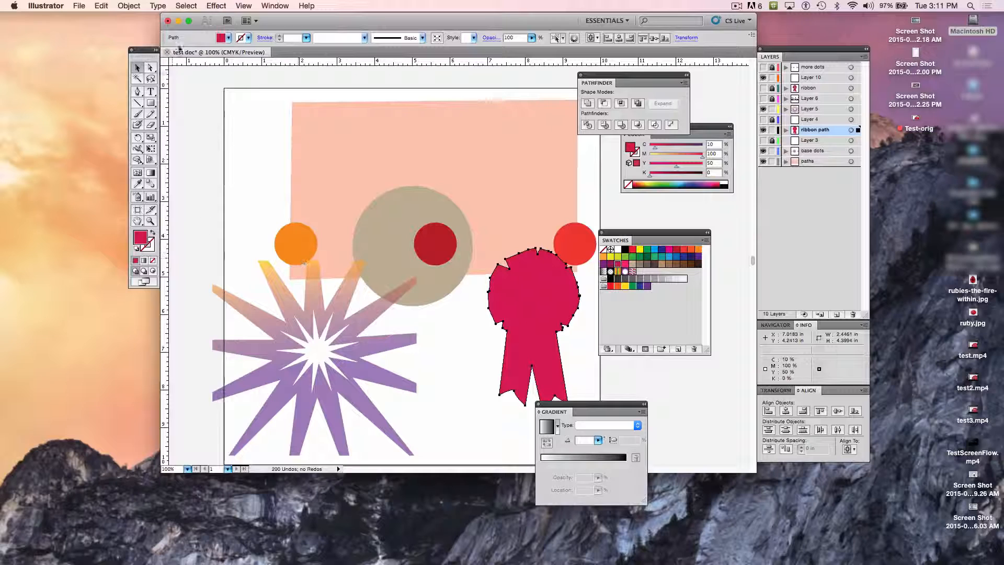
Step: Move the starburst group back over the circles and nest Layer 5 inside the base dots layer, above its paths
{"action": "left_click", "coordinate": [323, 313]}
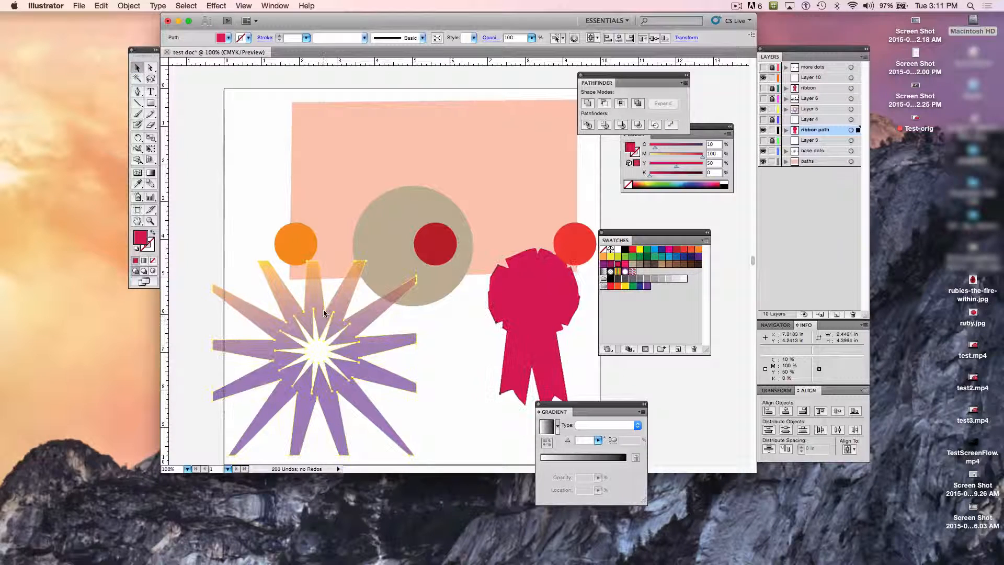
{"action": "left_click_drag", "start_coordinate": [324, 309], "coordinate": [384, 200]}
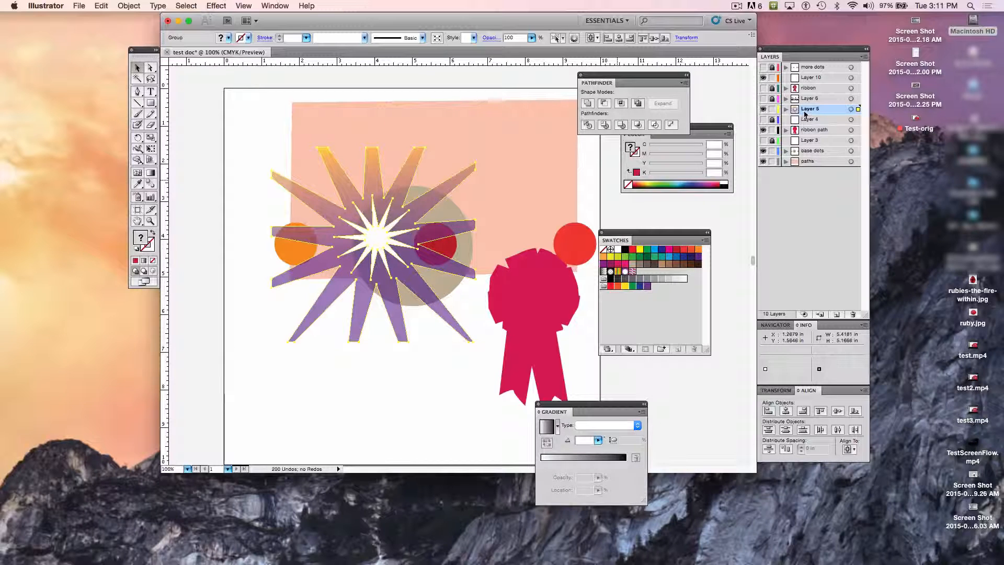
{"action": "left_click_drag", "start_coordinate": [804, 114], "coordinate": [805, 156]}
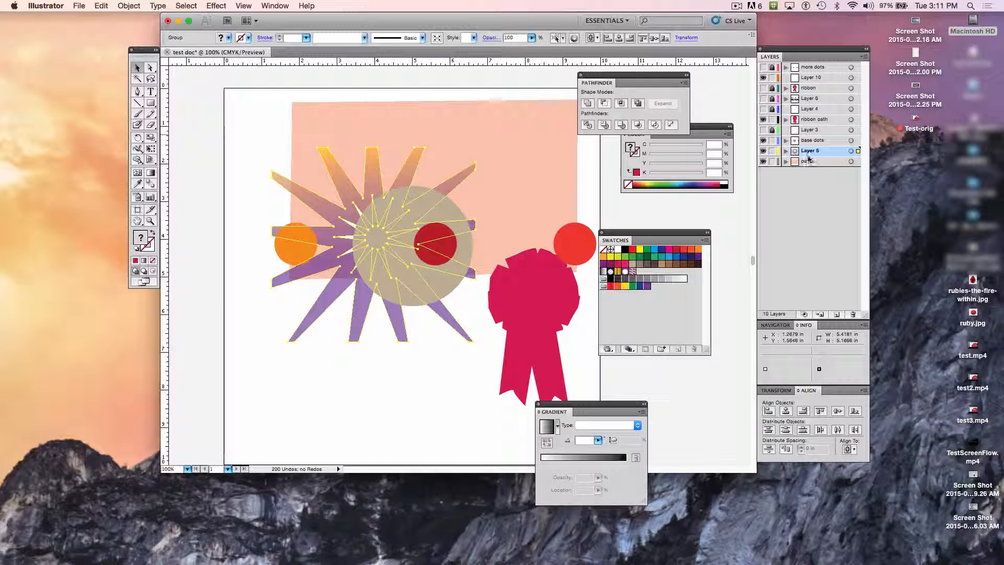
{"action": "left_click_drag", "start_coordinate": [808, 154], "coordinate": [809, 141]}
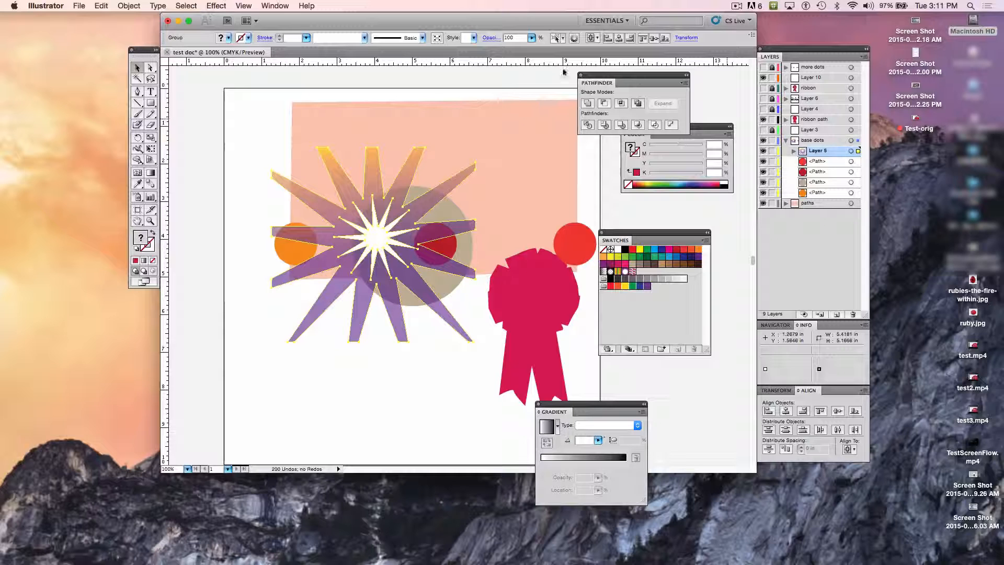
Step: Set the starburst's opacity to 75%, move the ribbon up-left between the two red dots, and set the ribbon's opacity to 39%
{"action": "left_click", "coordinate": [531, 37]}
{"action": "left_click_drag", "start_coordinate": [530, 49], "coordinate": [517, 51]}
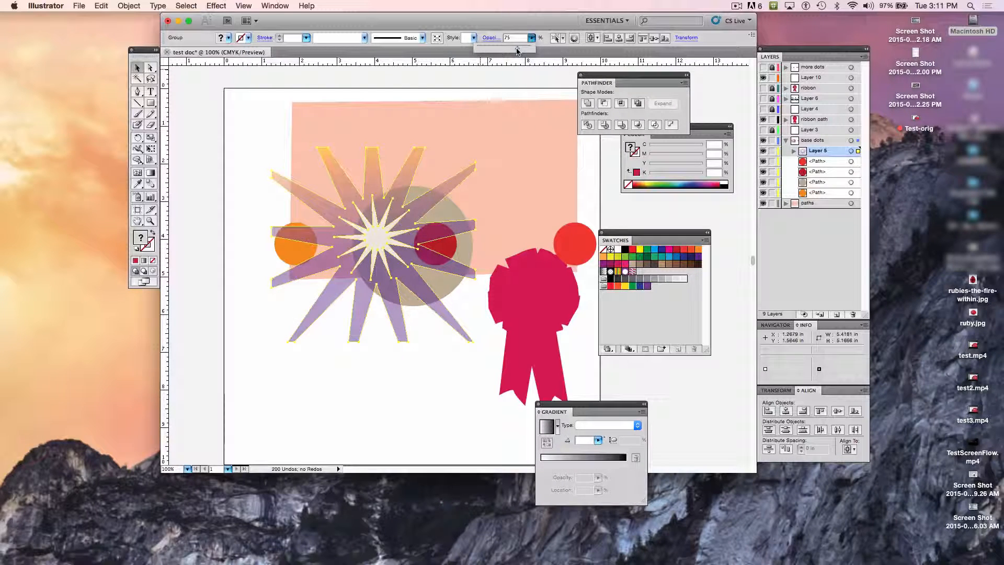
{"action": "left_click", "coordinate": [530, 294]}
{"action": "left_click_drag", "start_coordinate": [530, 294], "coordinate": [503, 245]}
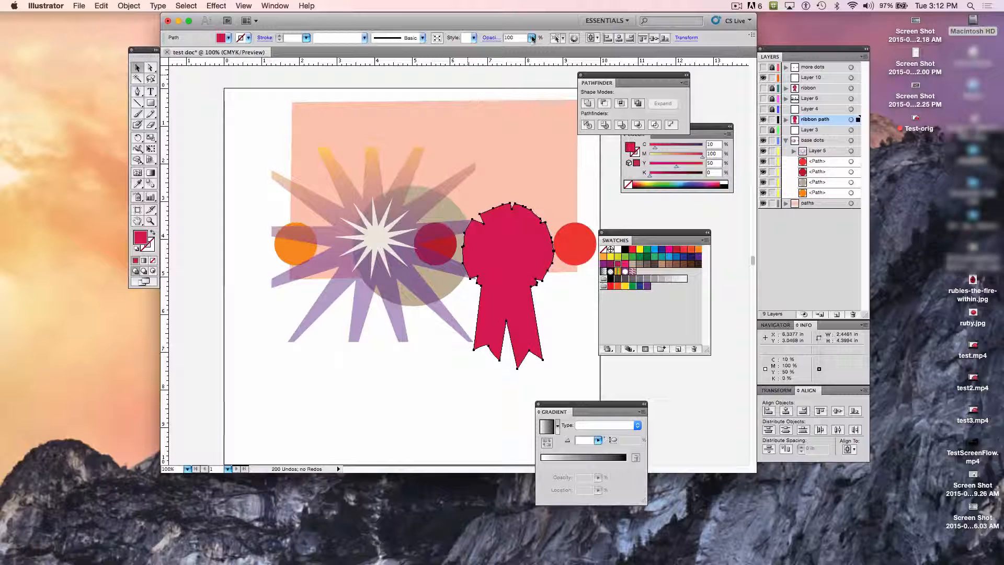
{"action": "left_click_drag", "start_coordinate": [532, 39], "coordinate": [498, 48]}
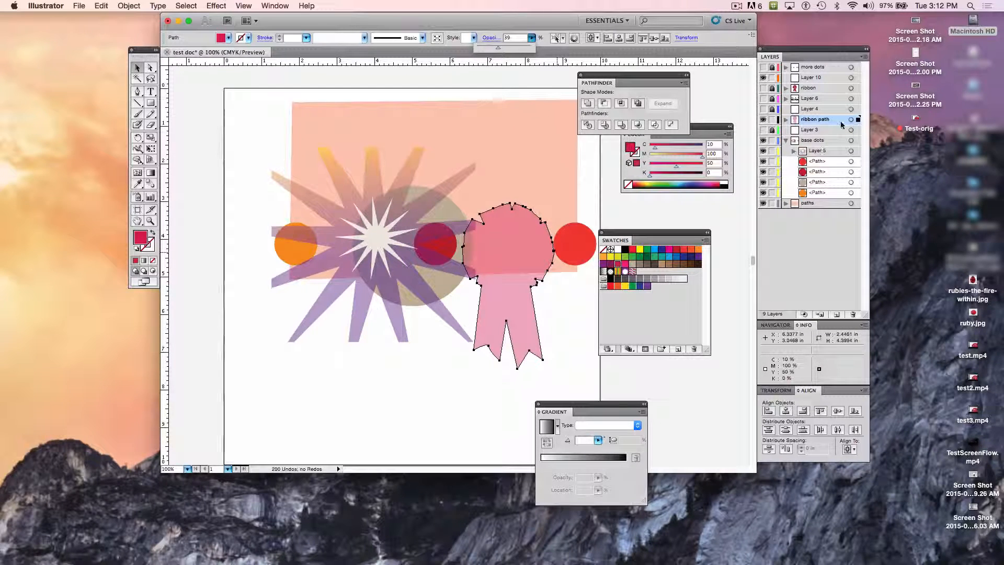
Step: Show the more dots layer and shift the starburst group slightly right and down over the large beige circle, fine-tuning with small nudges
{"action": "left_click", "coordinate": [762, 67]}
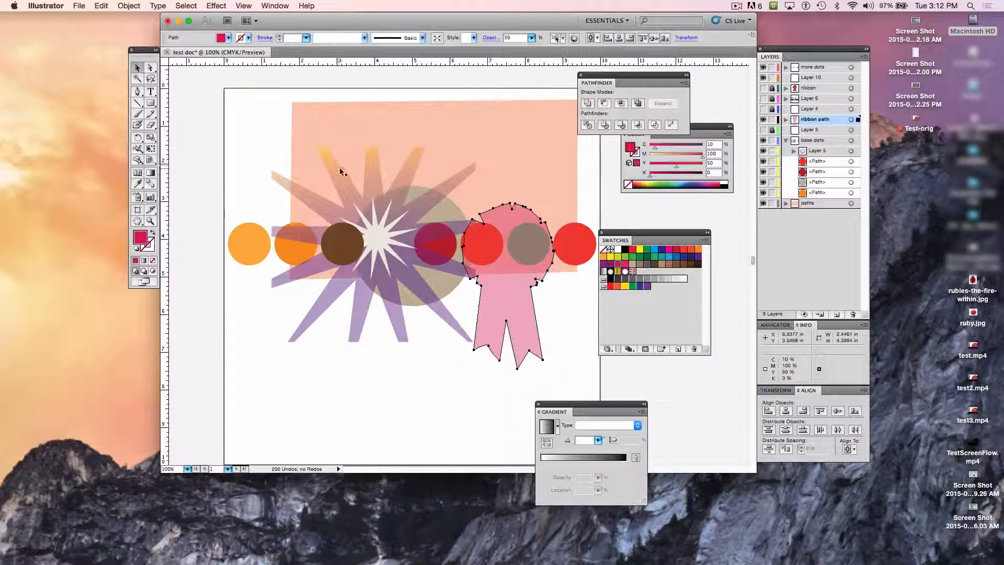
{"action": "left_click", "coordinate": [376, 180]}
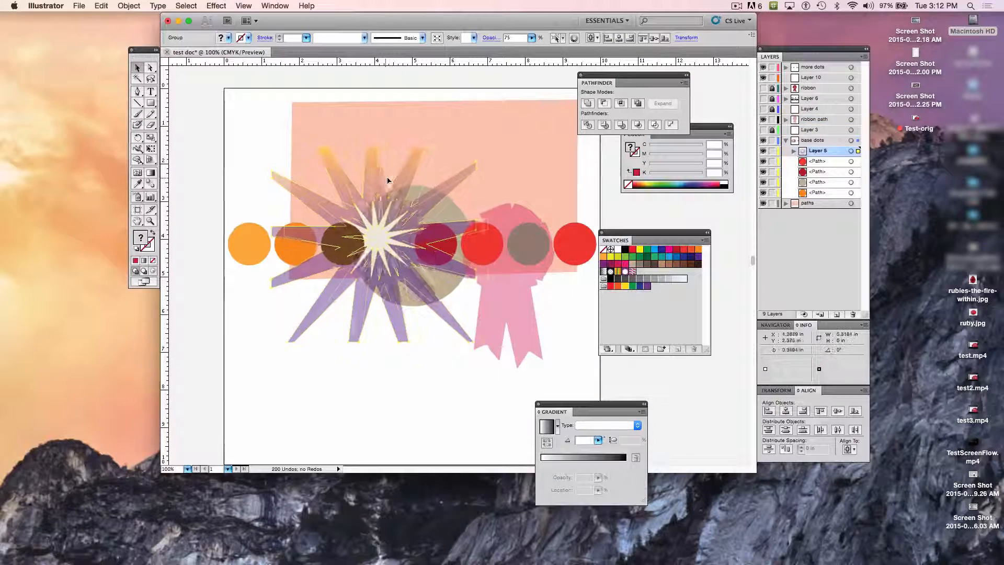
{"action": "left_click_drag", "start_coordinate": [387, 180], "coordinate": [393, 186]}
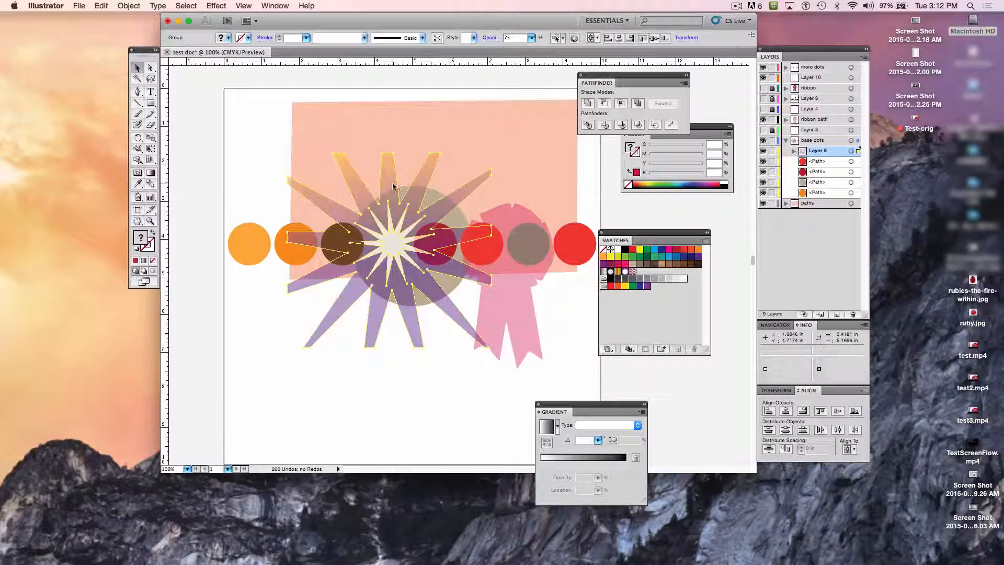
{"action": "key", "text": "Left"}
{"action": "key", "text": "Left"}
{"action": "key", "text": "Left"}
{"action": "key", "text": "Left"}
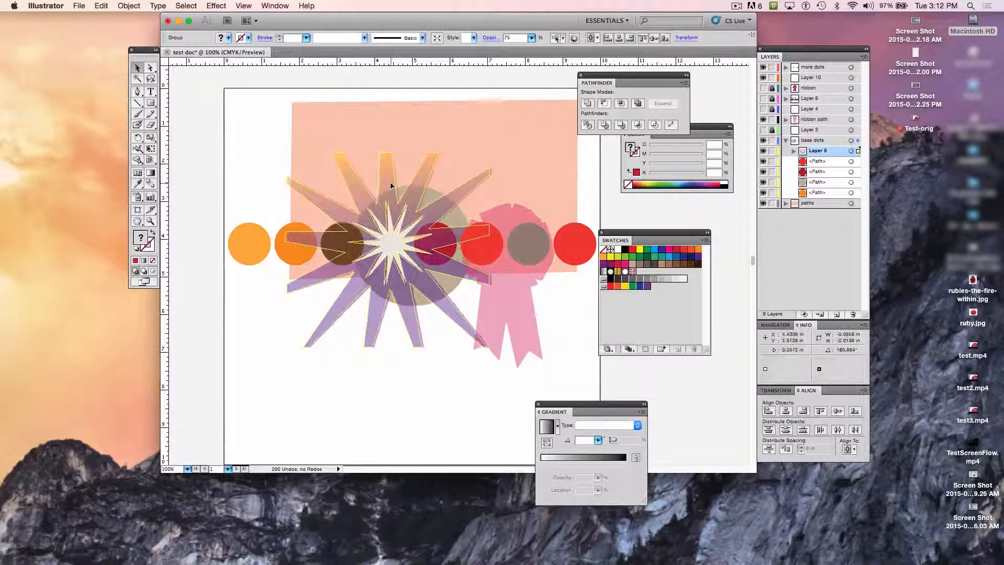
{"action": "key", "text": "Up"}
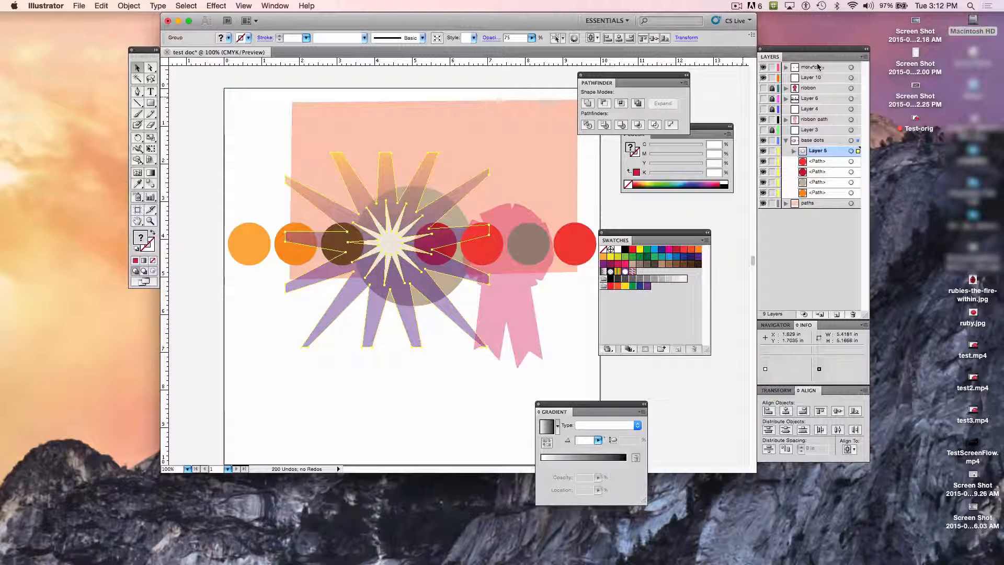
Step: Check the visibility of the empty Layer 10 and delete that layer
{"action": "left_click", "coordinate": [763, 78]}
{"action": "left_click", "coordinate": [807, 78]}
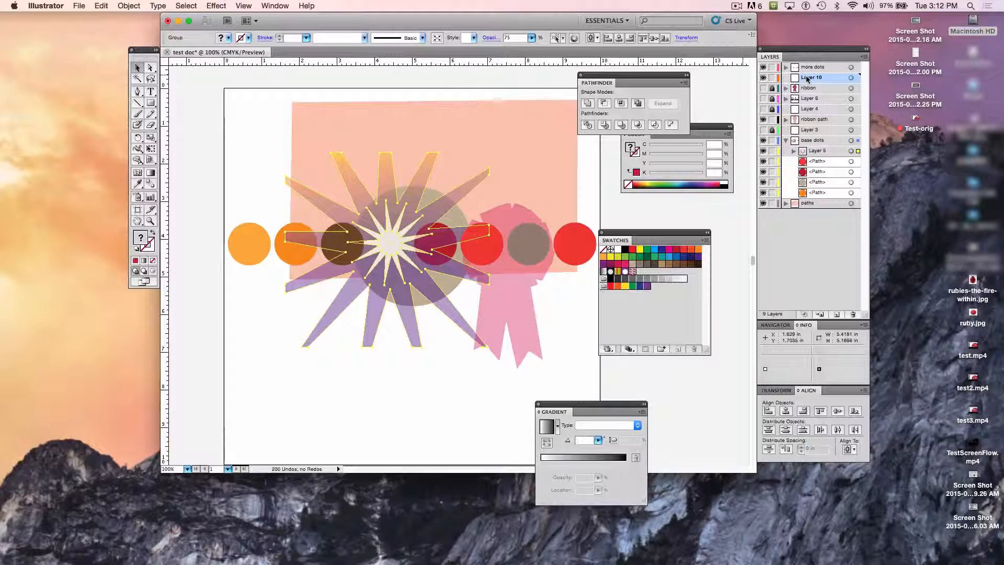
{"action": "left_click_drag", "start_coordinate": [808, 78], "coordinate": [853, 315]}
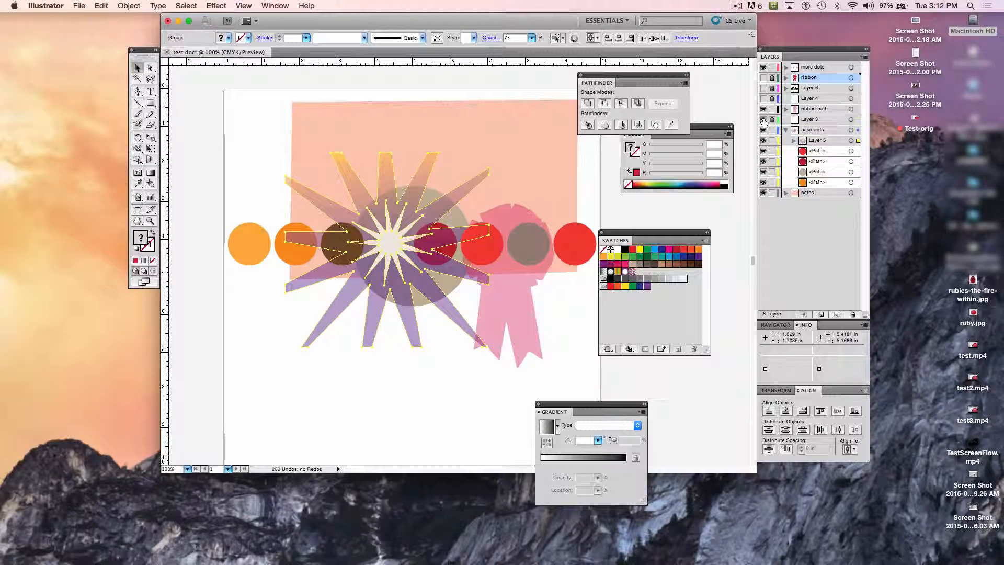
Step: Delete the empty Layer 3, deselect the starburst group, and select the red dot at the ribbon's left edge
{"action": "left_click_drag", "start_coordinate": [809, 119], "coordinate": [853, 314]}
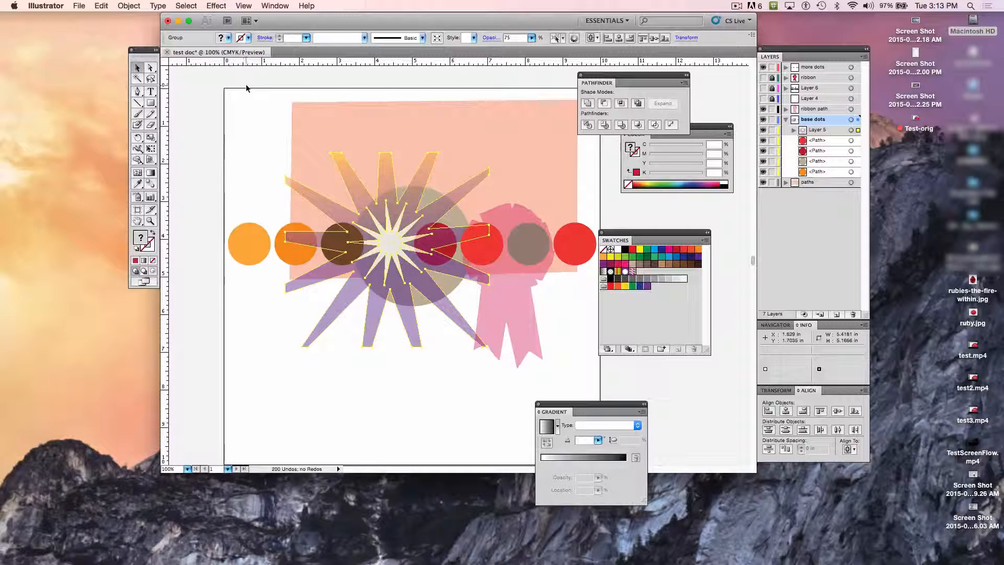
{"action": "left_click", "coordinate": [242, 101]}
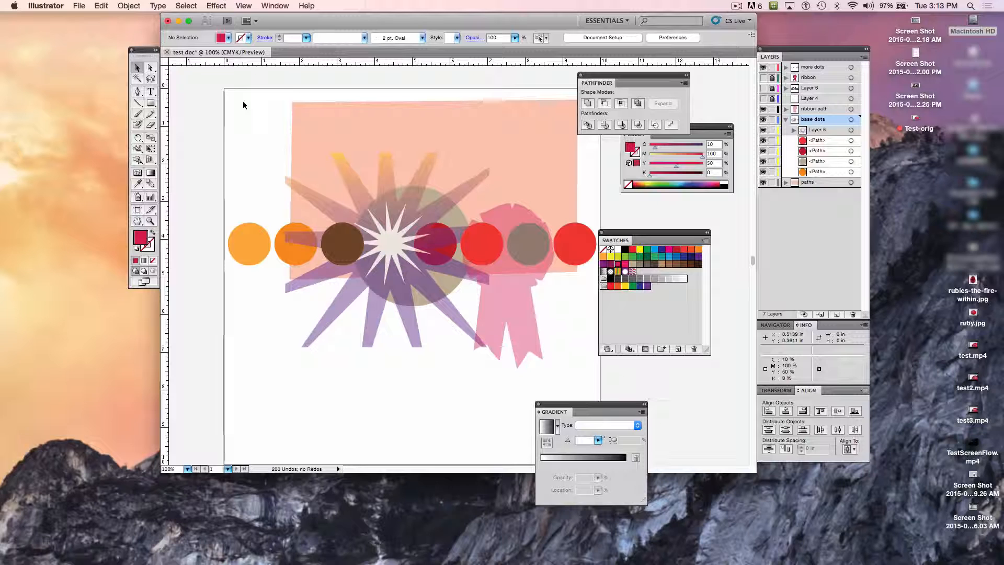
{"action": "left_click", "coordinate": [490, 254]}
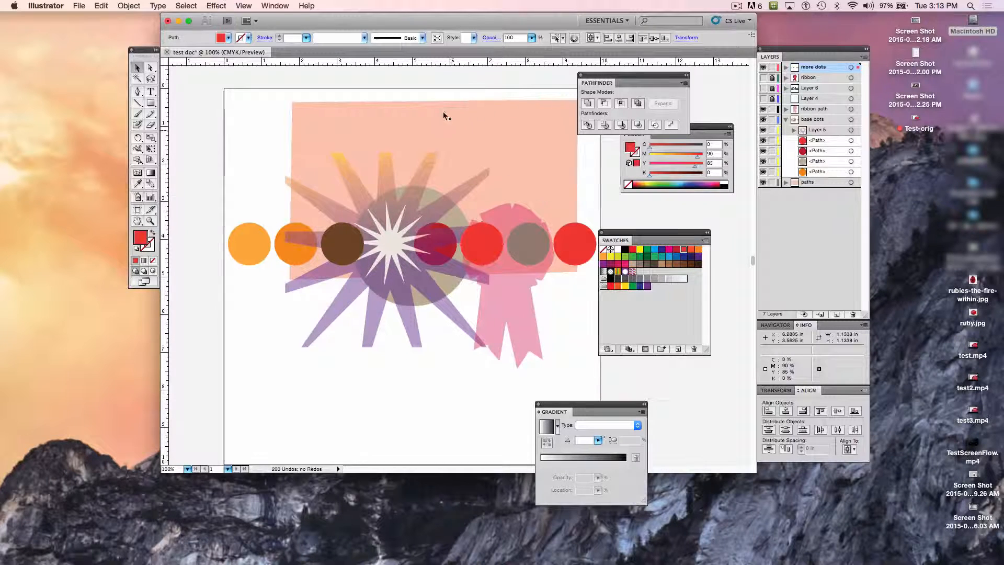
Step: Move the Swatches, Pathfinder and Gradient panels to the right, clear of the artboard
{"action": "mouse_move", "coordinate": [333, 54]}
{"action": "left_mouse_down"}
{"action": "mouse_move", "coordinate": [309, 55]}
{"action": "mouse_move", "coordinate": [340, 52]}
{"action": "left_mouse_up"}
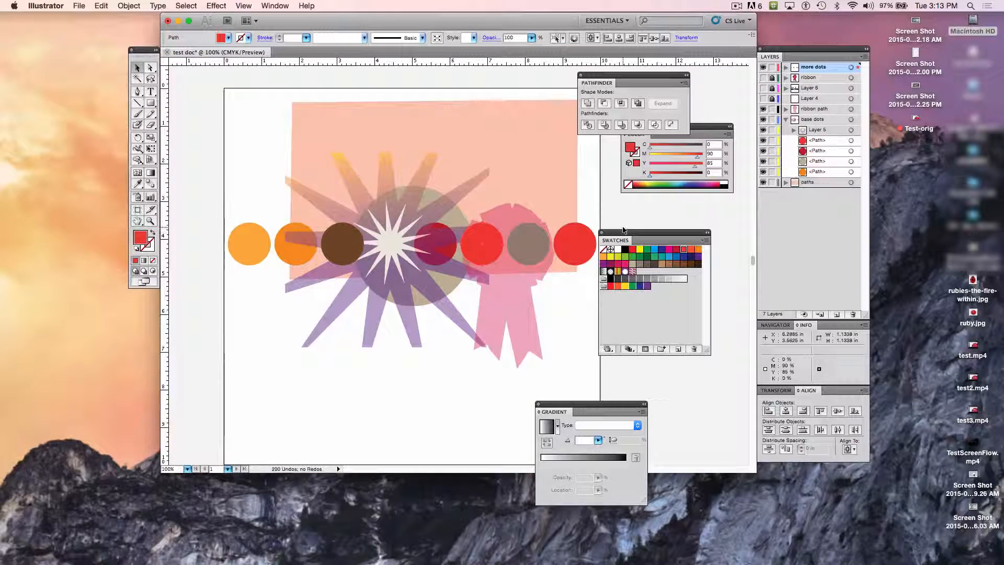
{"action": "left_click_drag", "start_coordinate": [627, 238], "coordinate": [715, 266]}
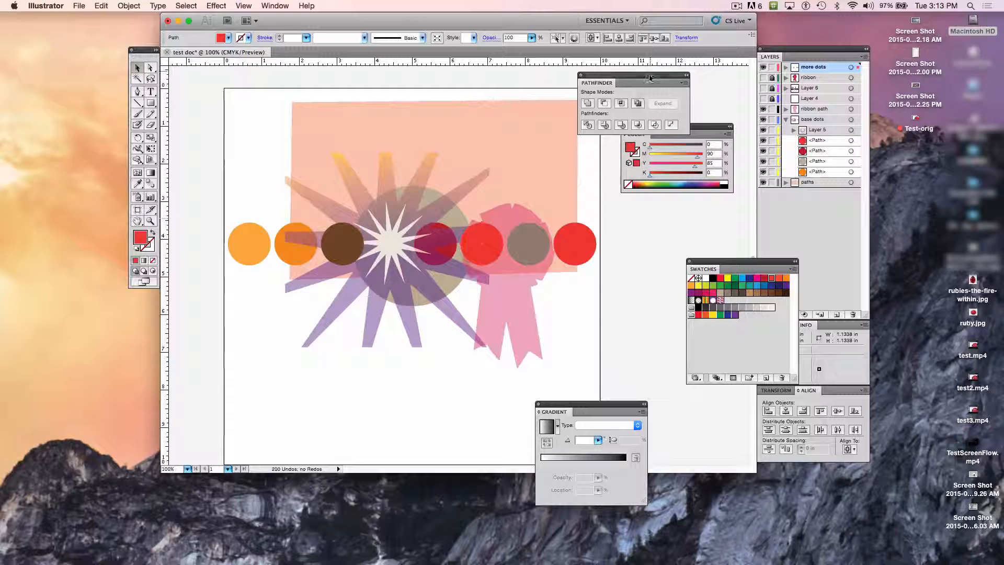
{"action": "left_click_drag", "start_coordinate": [655, 78], "coordinate": [703, 72]}
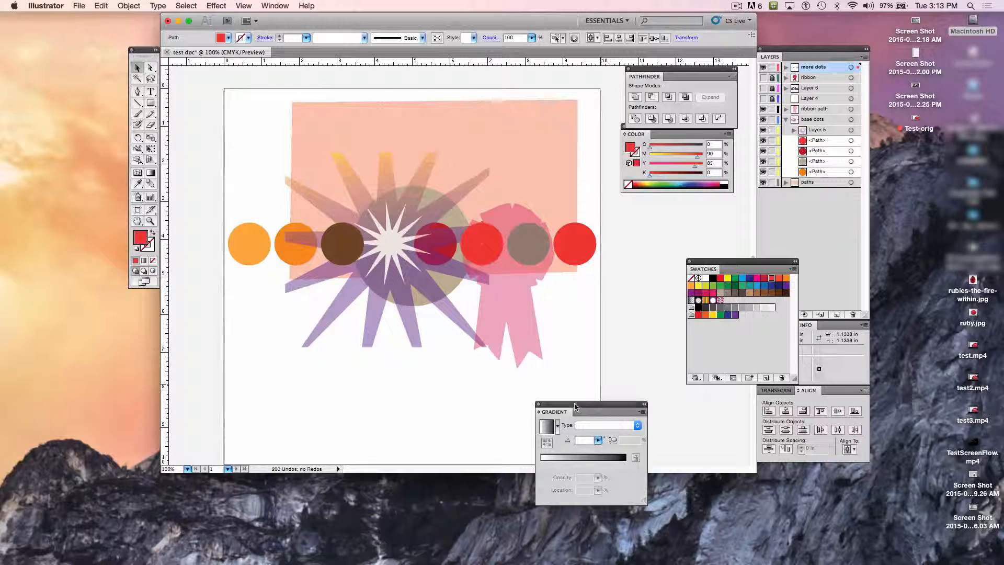
{"action": "left_click_drag", "start_coordinate": [574, 403], "coordinate": [673, 406]}
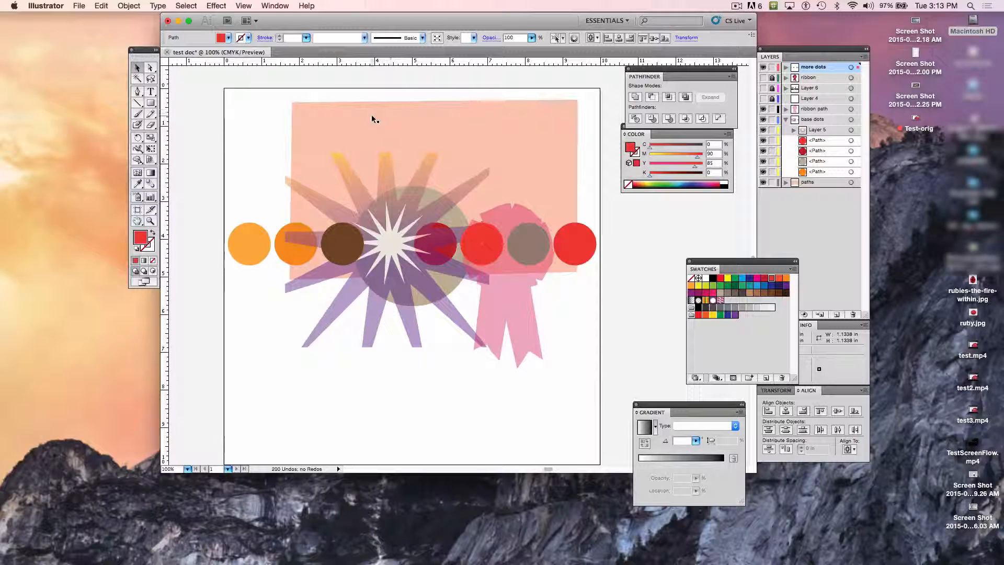
Step: Enter artboard editing from the document setup and enlarge the document window until the artboard's whole lower edge shows
{"action": "left_click", "coordinate": [80, 6]}
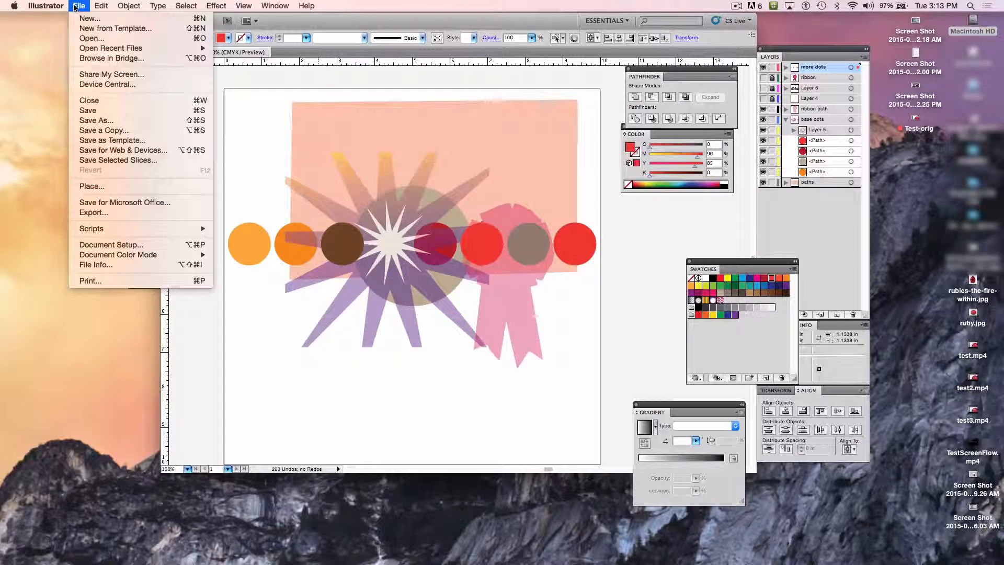
{"action": "left_click", "coordinate": [154, 245]}
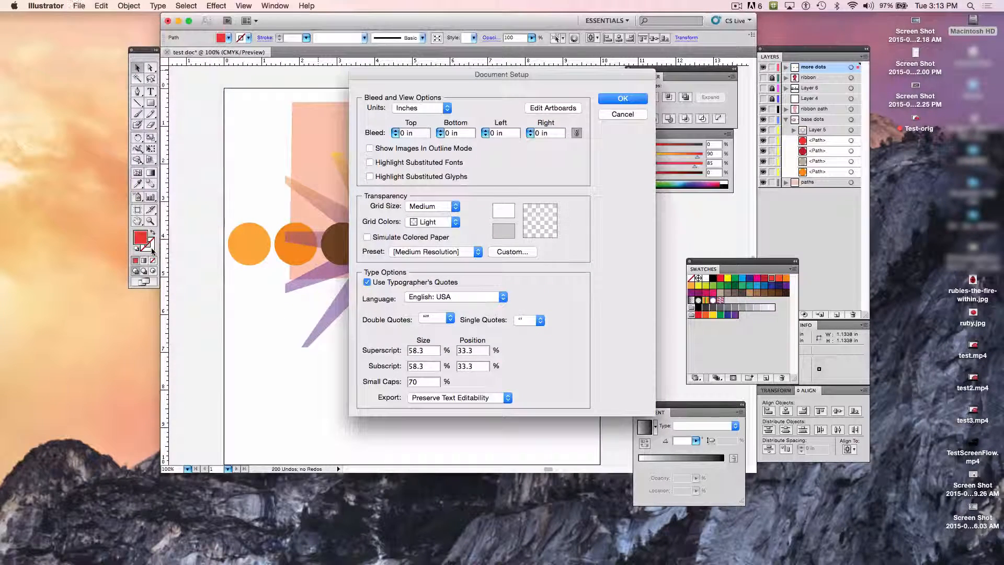
{"action": "left_click", "coordinate": [556, 110]}
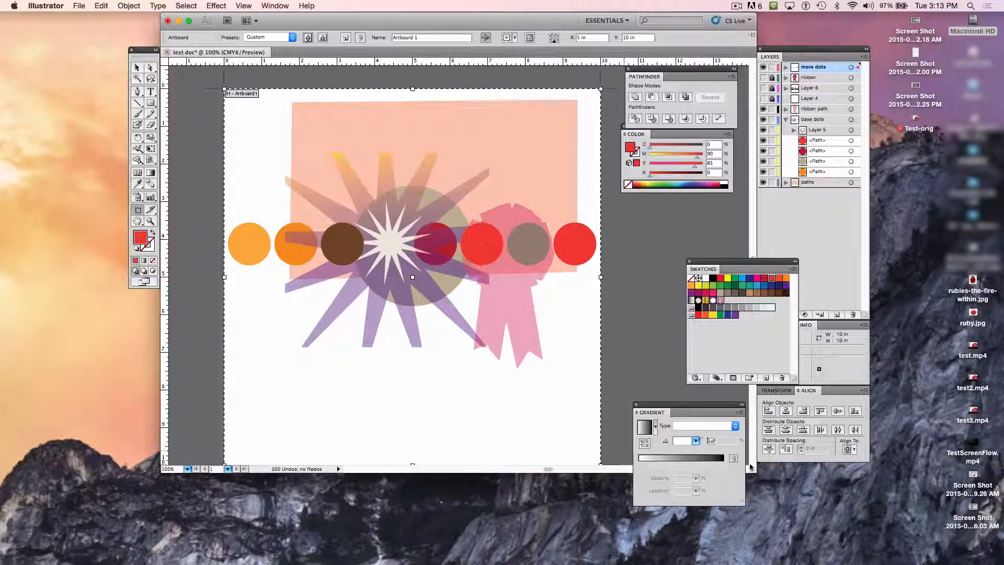
{"action": "left_click_drag", "start_coordinate": [751, 468], "coordinate": [753, 479]}
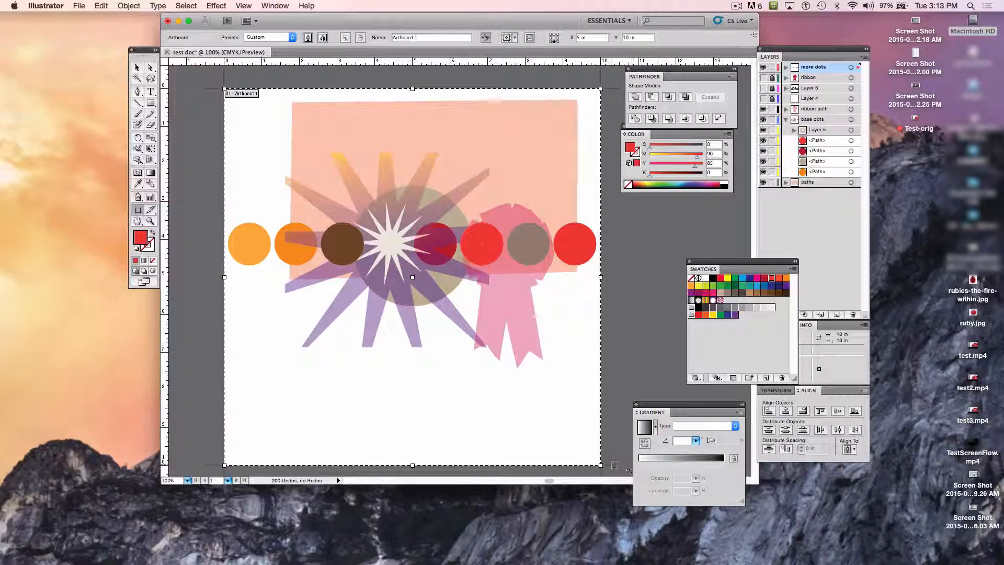
{"action": "left_click_drag", "start_coordinate": [599, 464], "coordinate": [599, 448]}
{"action": "key", "text": "super+z"}
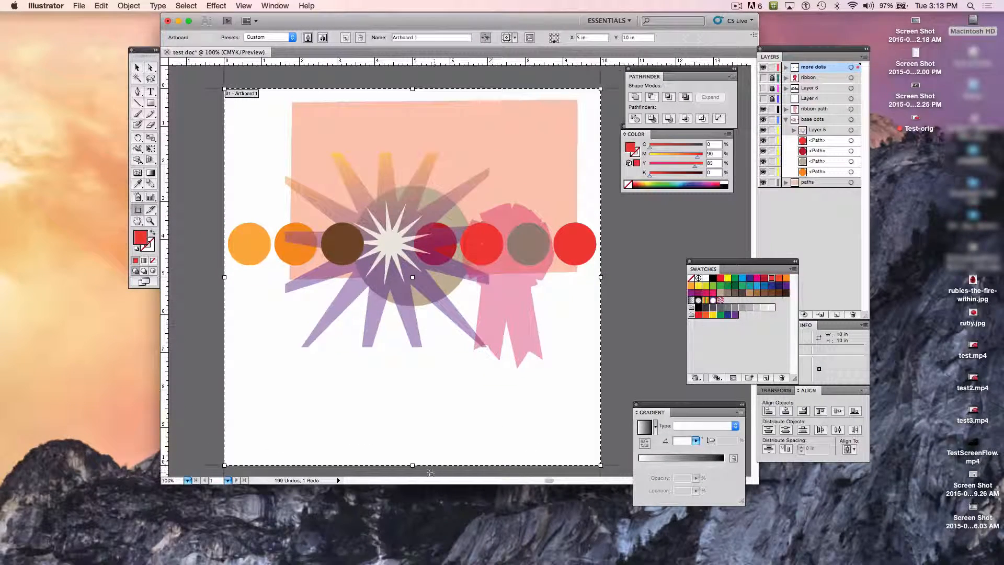
Step: Shorten the artboard below the ribbon and widen it on both sides of the dots to about 11.19 by 8.38 in
{"action": "left_click_drag", "start_coordinate": [413, 464], "coordinate": [412, 378]}
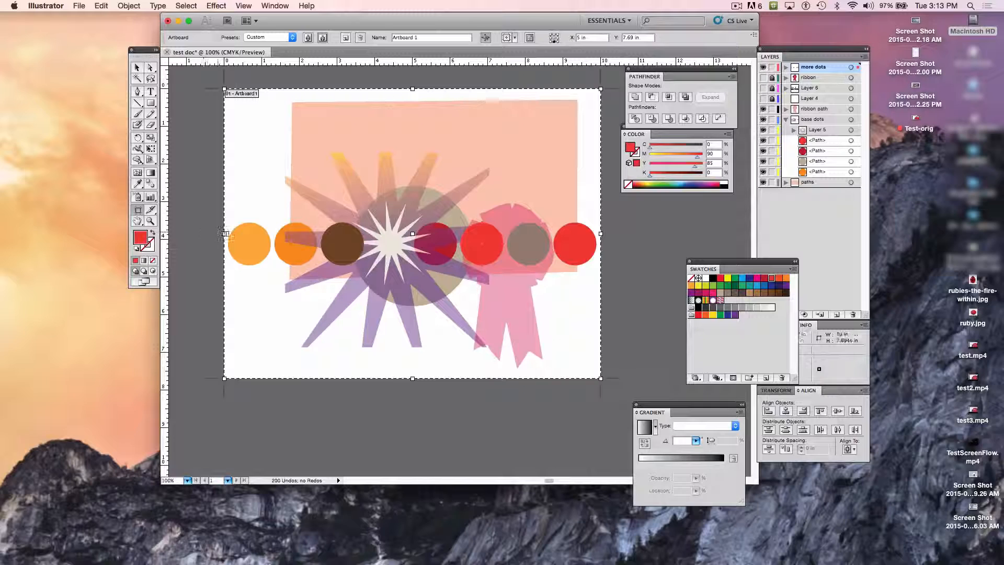
{"action": "left_click_drag", "start_coordinate": [225, 234], "coordinate": [203, 234]}
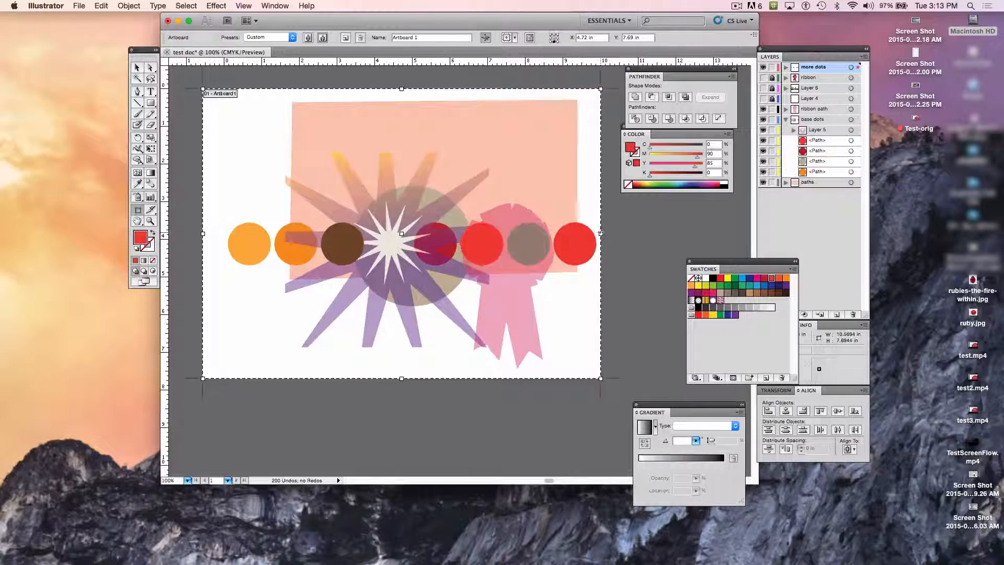
{"action": "left_click_drag", "start_coordinate": [601, 233], "coordinate": [624, 234]}
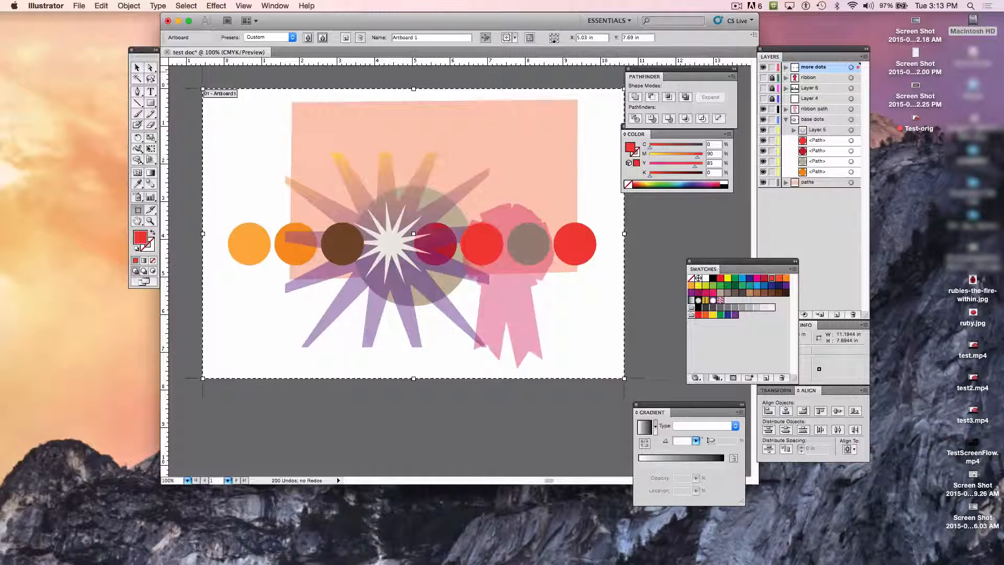
{"action": "left_click_drag", "start_coordinate": [414, 88], "coordinate": [414, 83]}
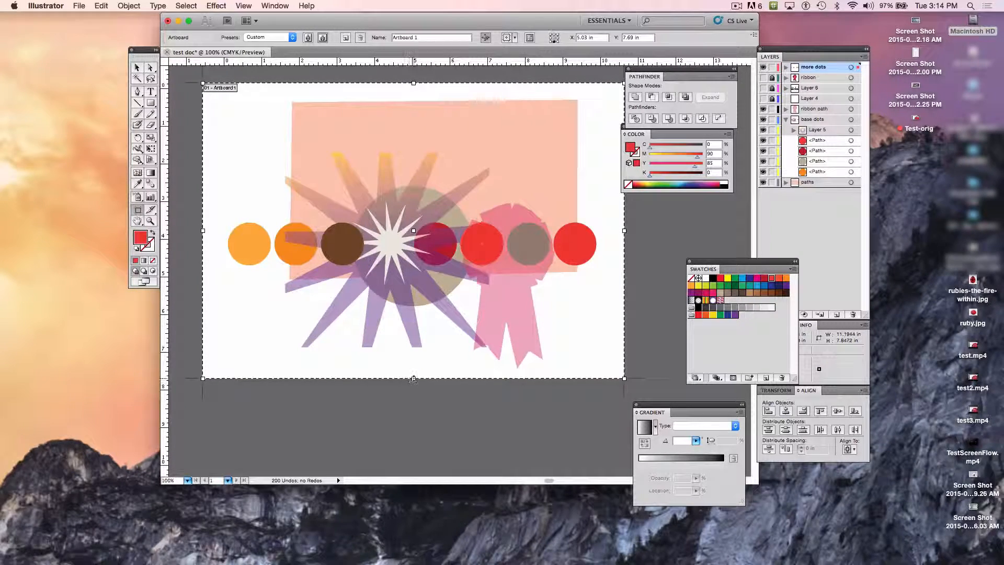
{"action": "left_click_drag", "start_coordinate": [413, 378], "coordinate": [414, 398]}
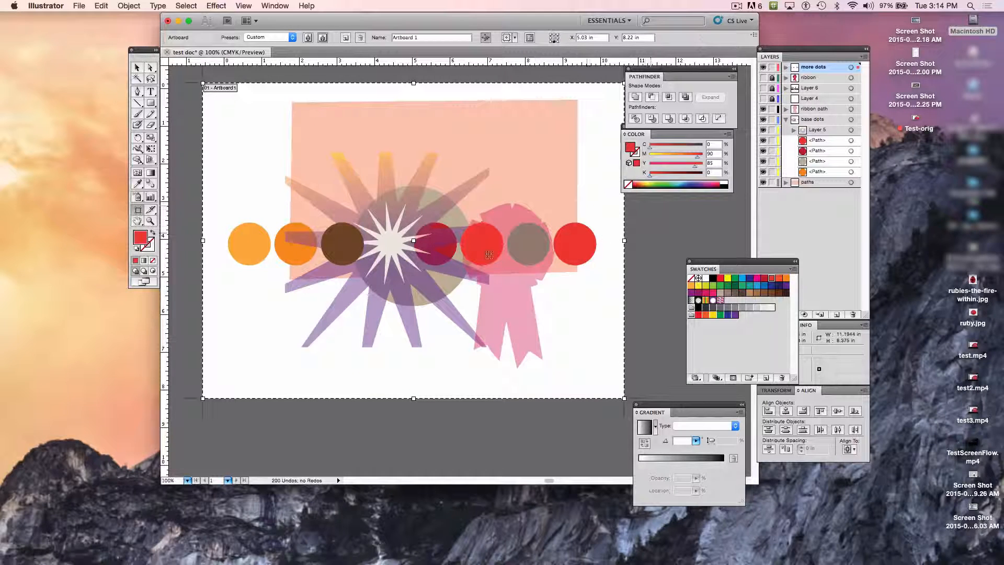
Step: Fine-tune the artboard's edges to about 11.44 by 8.03 in, keeping its position, and leave artboard editing
{"action": "left_click_drag", "start_coordinate": [203, 398], "coordinate": [186, 400]}
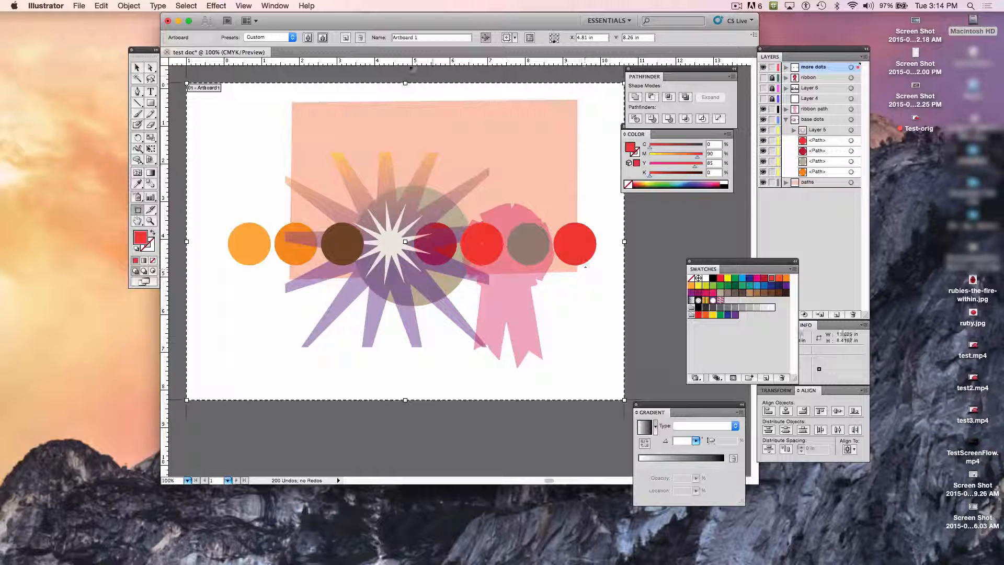
{"action": "left_click_drag", "start_coordinate": [405, 83], "coordinate": [405, 88]}
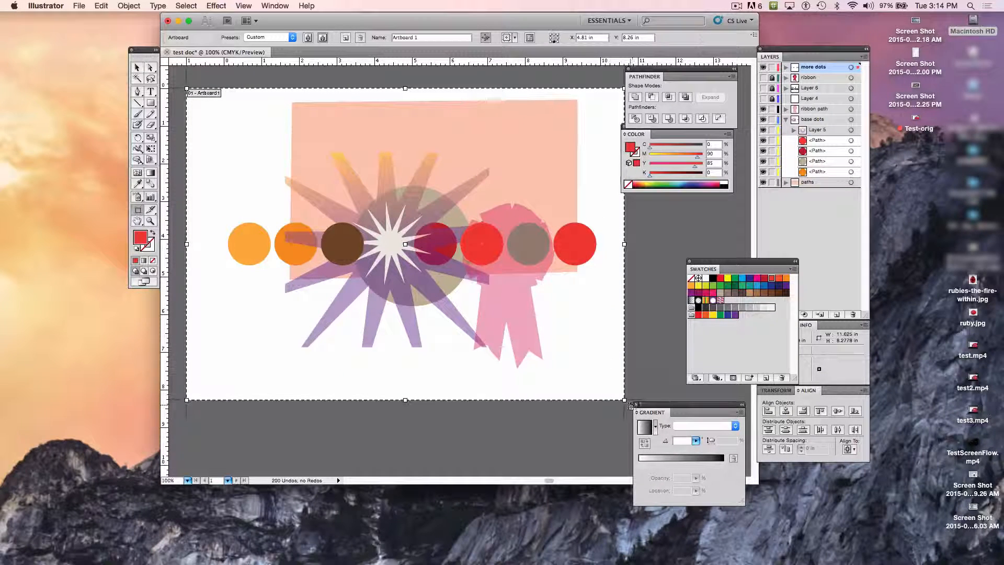
{"action": "left_click_drag", "start_coordinate": [624, 400], "coordinate": [617, 390]}
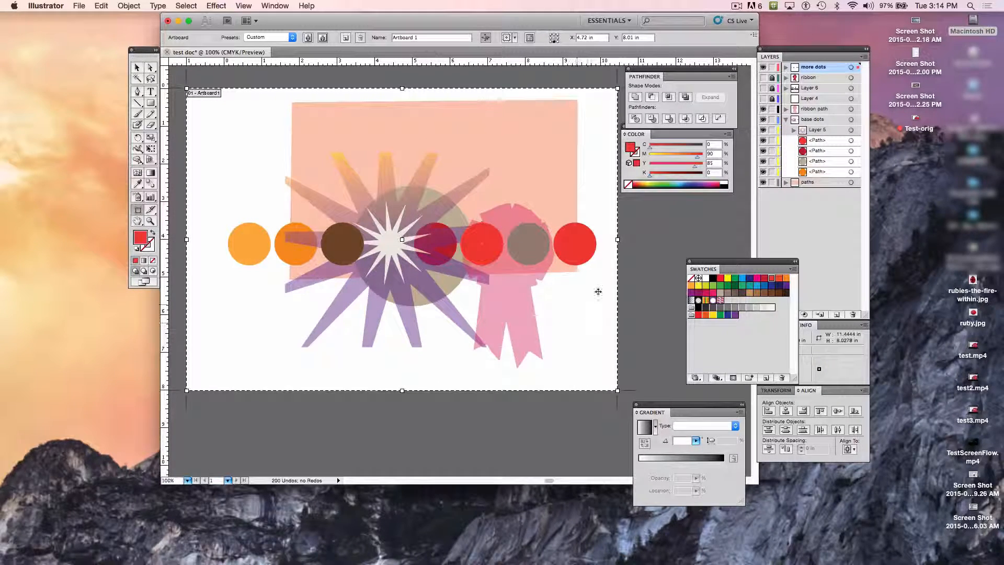
{"action": "left_click_drag", "start_coordinate": [388, 239], "coordinate": [358, 221]}
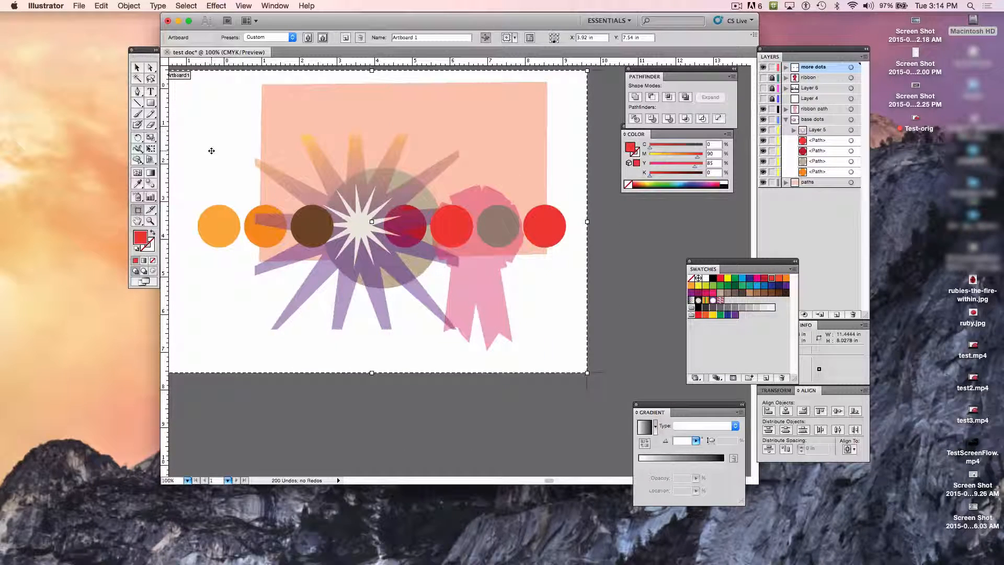
{"action": "key", "text": "super+z"}
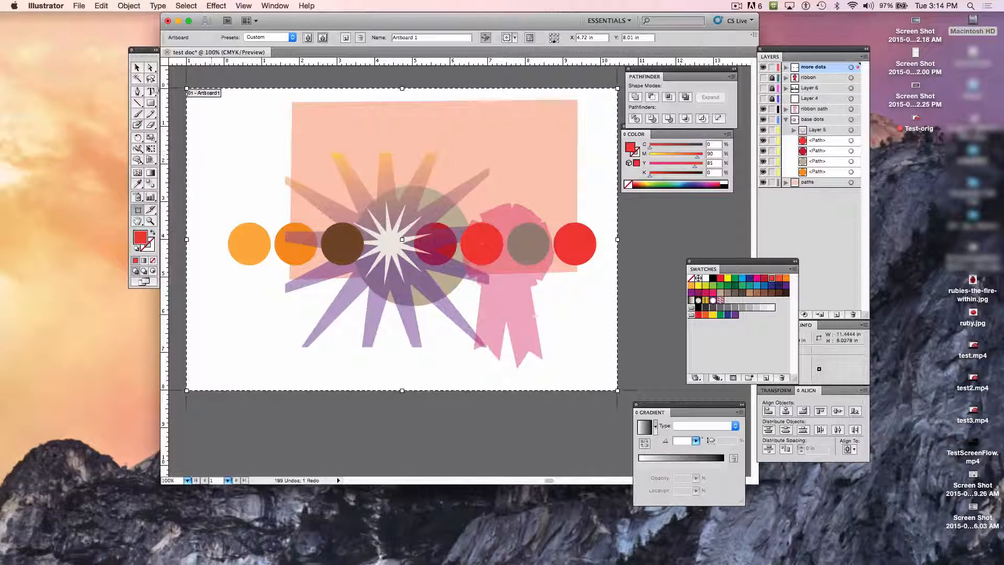
{"action": "left_click", "coordinate": [137, 67]}
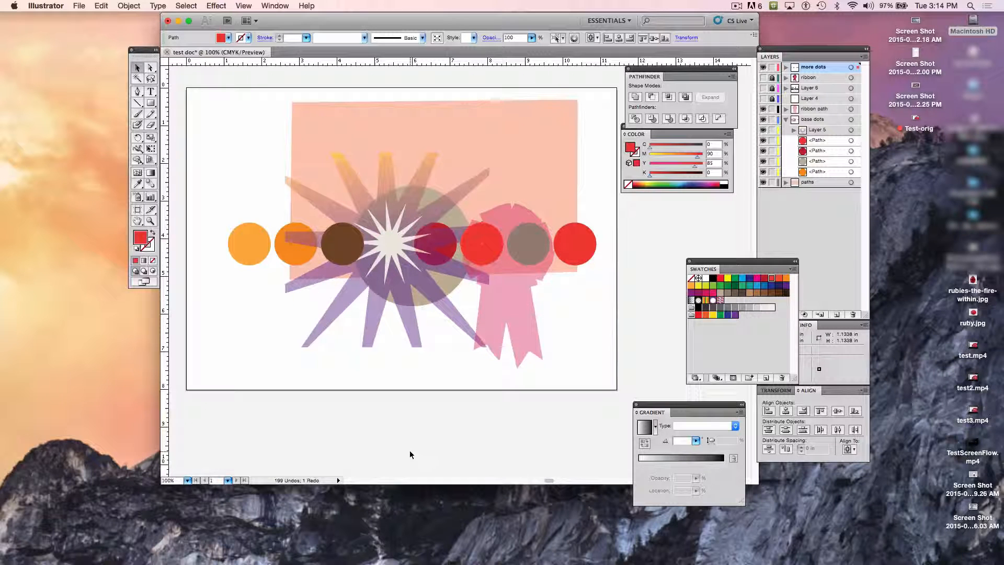
Step: Save the document as test doc.ai in the DP101 Videos+Files folder, in Illustrator CS5 version with the default options
{"action": "left_click", "coordinate": [79, 5]}
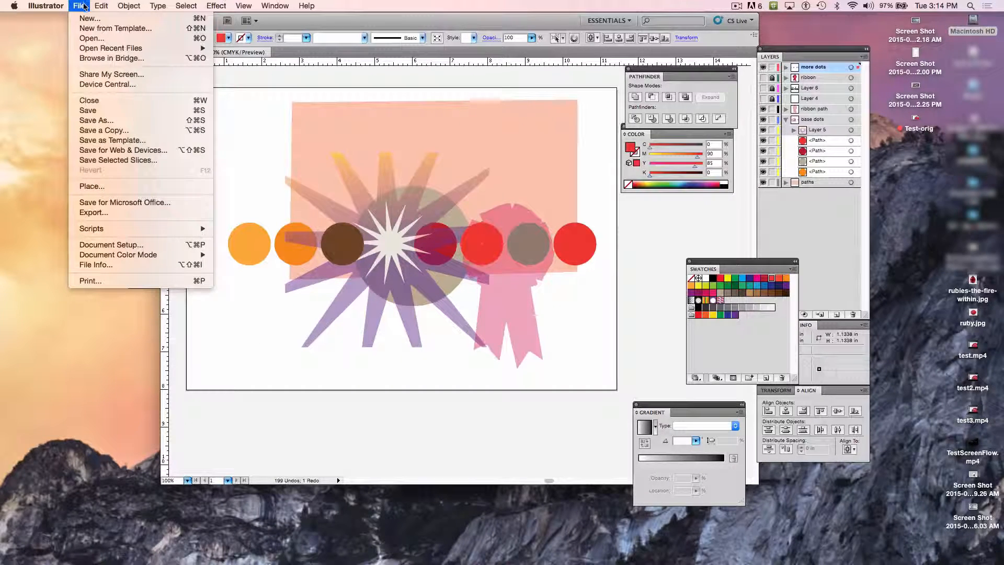
{"action": "left_click", "coordinate": [130, 121]}
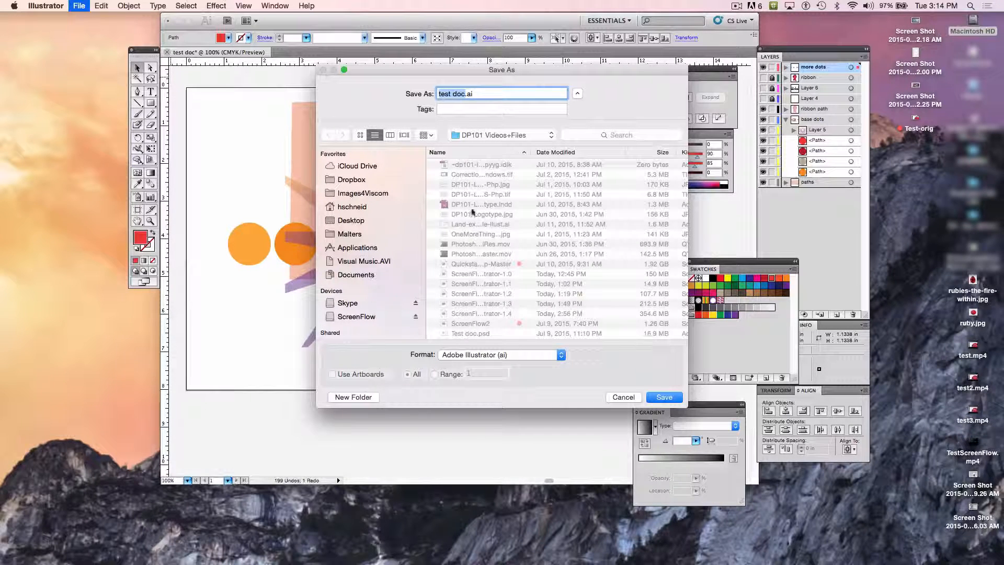
{"action": "key", "text": "Return"}
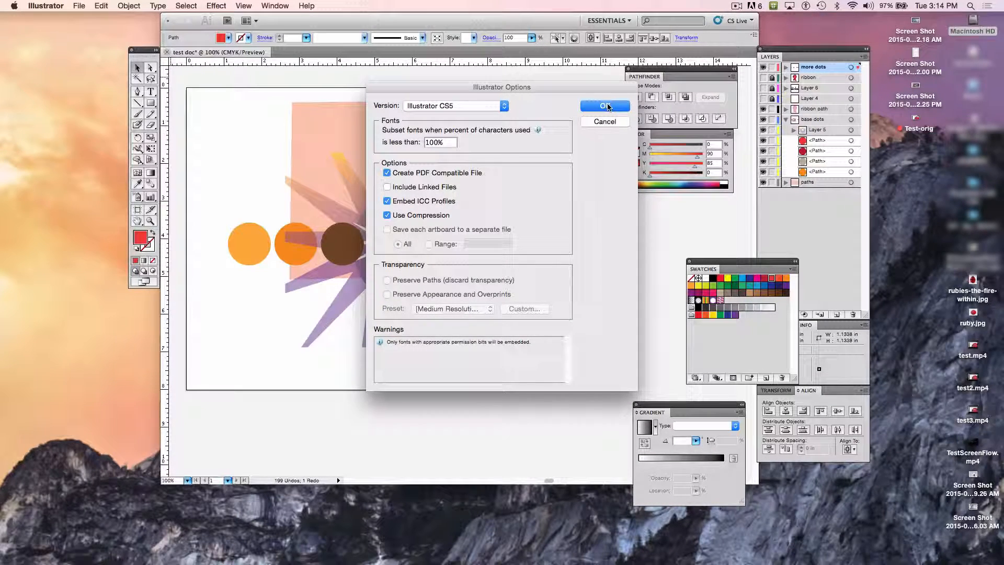
{"action": "left_click", "coordinate": [605, 107]}
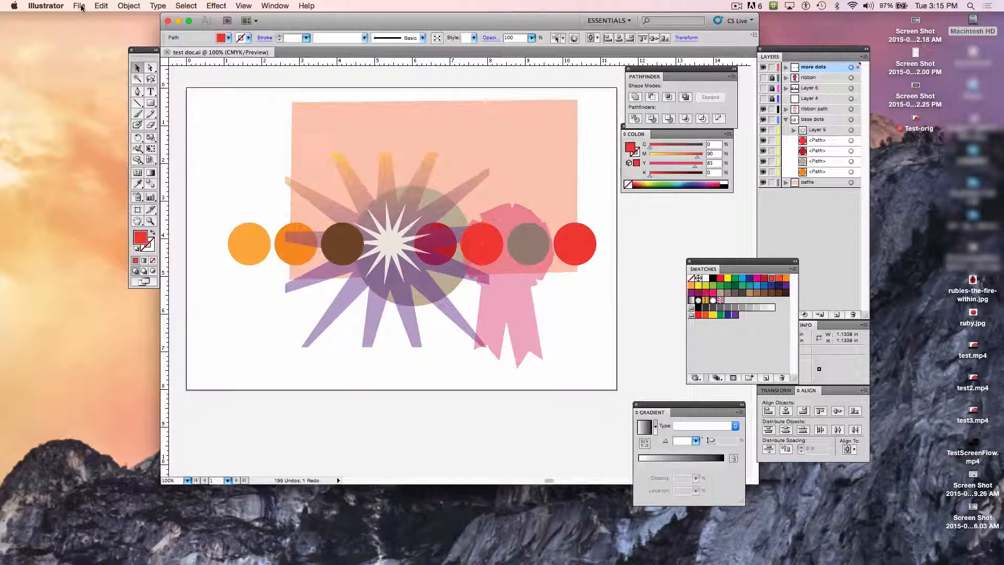
Step: Open the artwork in Save for Web & Devices and bring the starburst and dots into view in the four previews
{"action": "left_click", "coordinate": [81, 7]}
{"action": "mouse_move", "coordinate": [100, 6]}
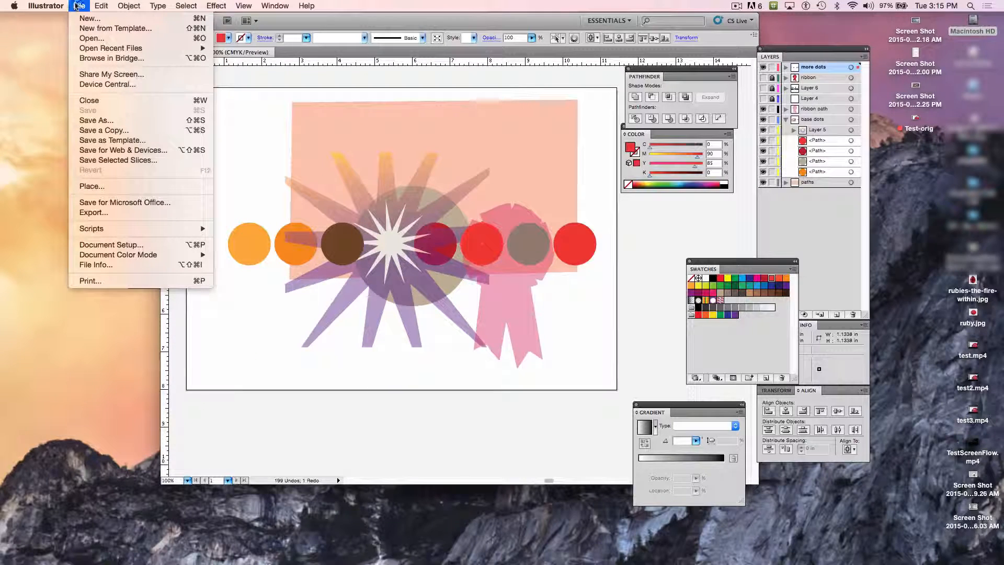
{"action": "left_click", "coordinate": [129, 151]}
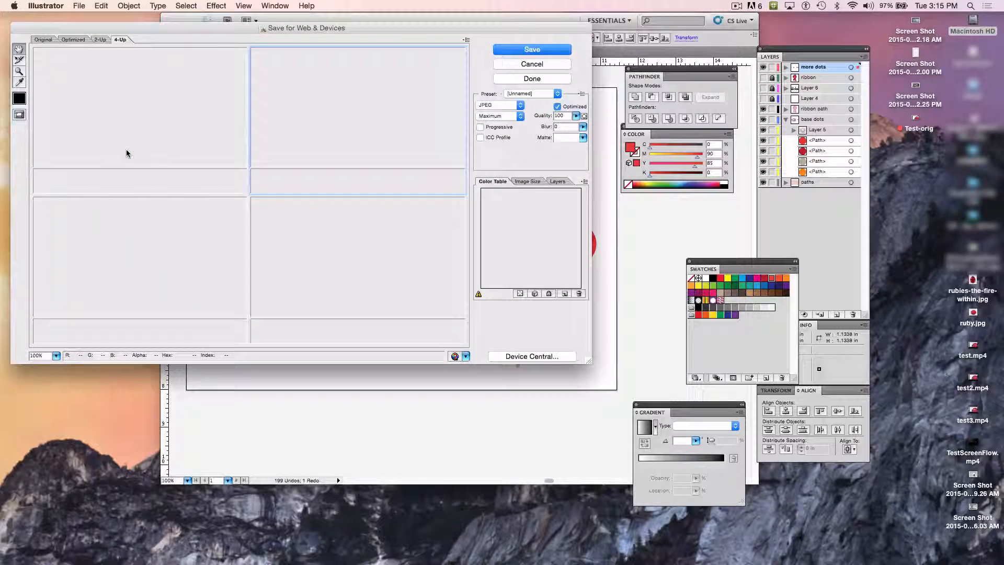
{"action": "left_click_drag", "start_coordinate": [165, 32], "coordinate": [345, 36]}
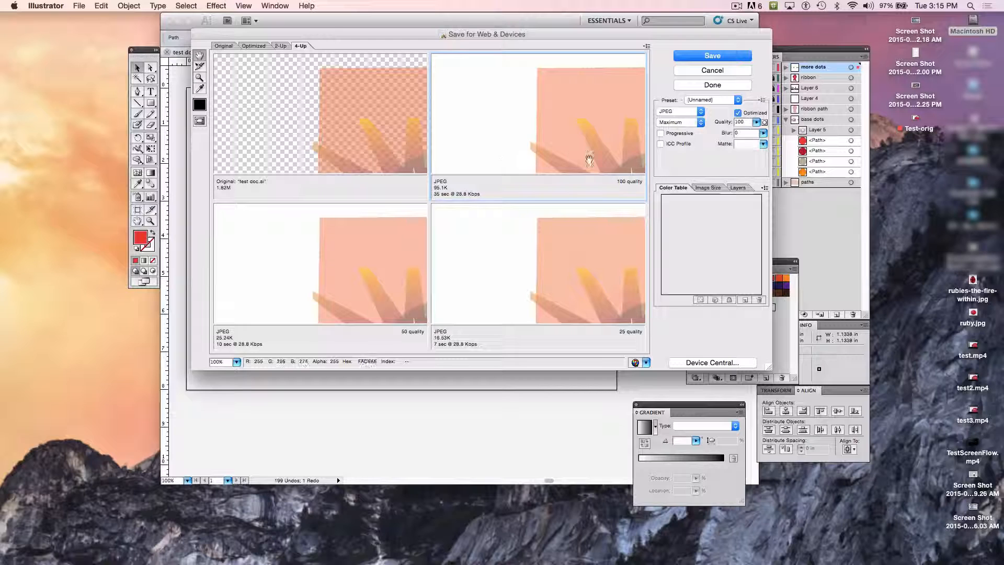
{"action": "left_click_drag", "start_coordinate": [600, 159], "coordinate": [541, 117]}
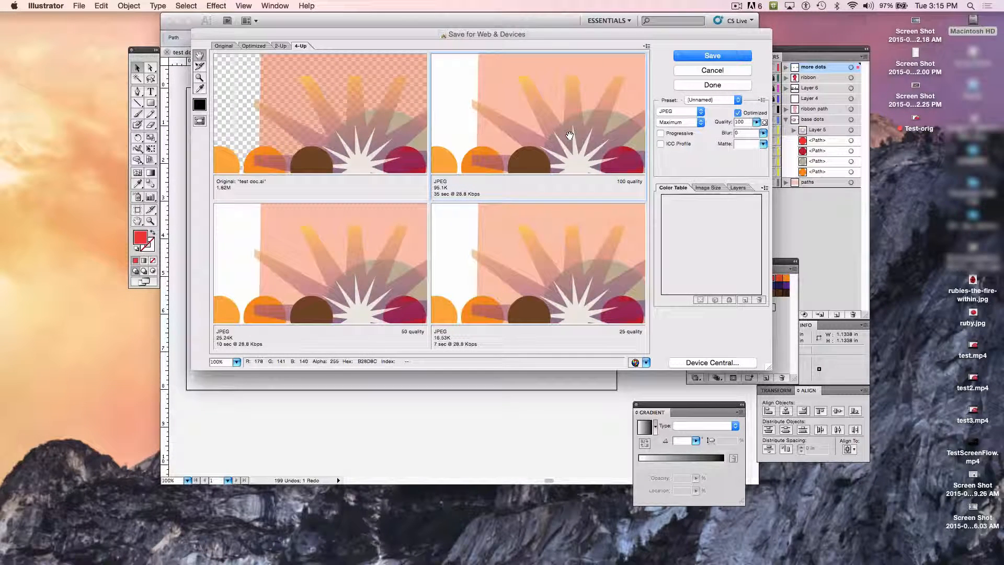
Step: Change the 50-quality JPEG preview to GIF format and reduce its palette to 8 colors
{"action": "left_click", "coordinate": [350, 272]}
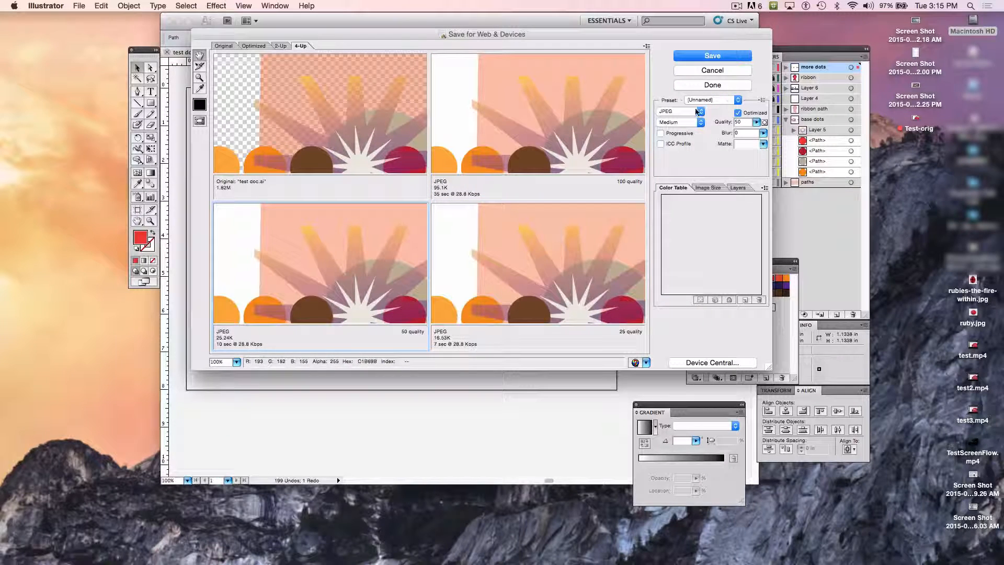
{"action": "left_click", "coordinate": [696, 111]}
{"action": "left_click", "coordinate": [682, 105]}
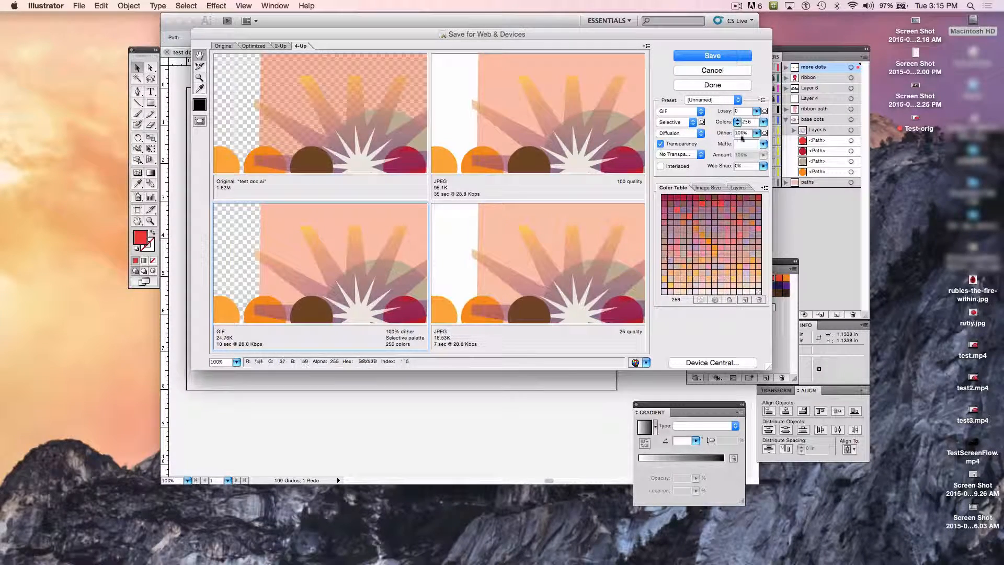
{"action": "left_click", "coordinate": [763, 123]}
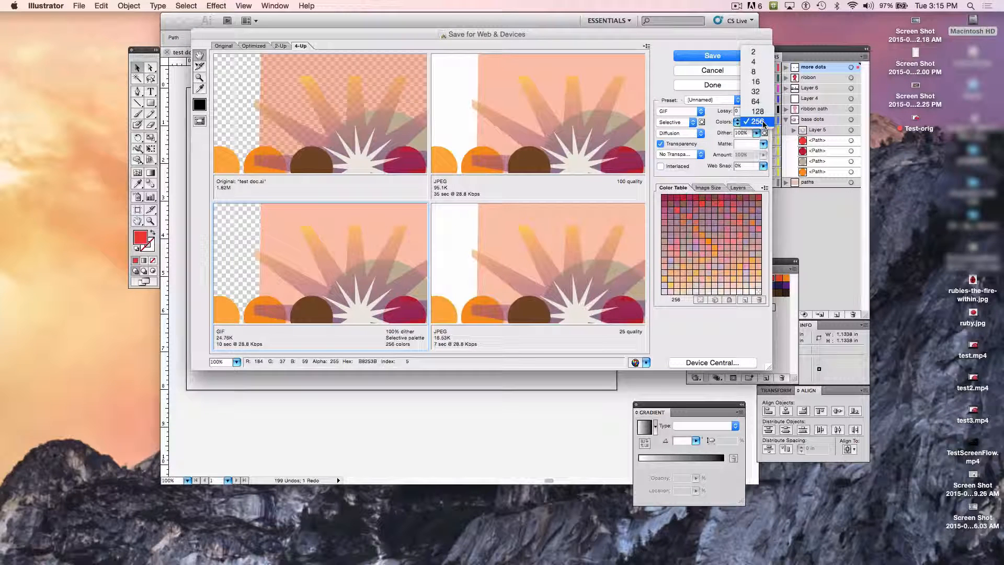
{"action": "left_click", "coordinate": [756, 71]}
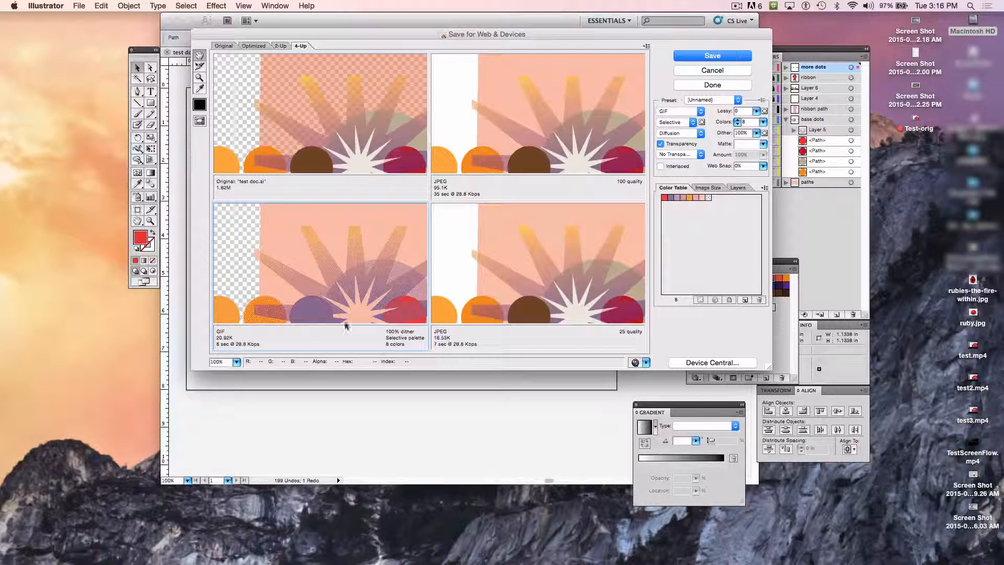
Step: Set the GIF preview's palette to 256 colors and select the 100-quality JPEG preview for comparison
{"action": "left_click", "coordinate": [763, 122]}
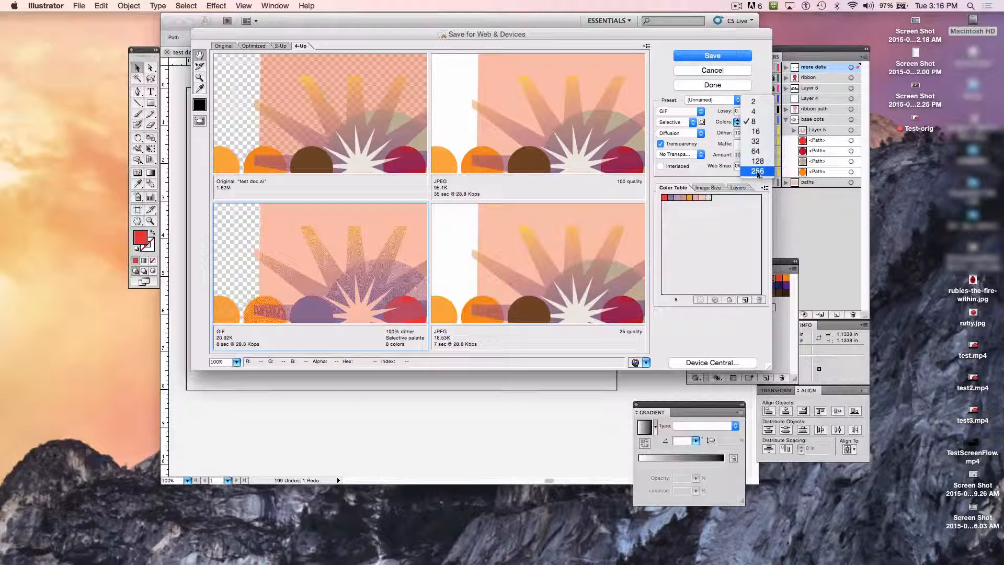
{"action": "left_click", "coordinate": [757, 171]}
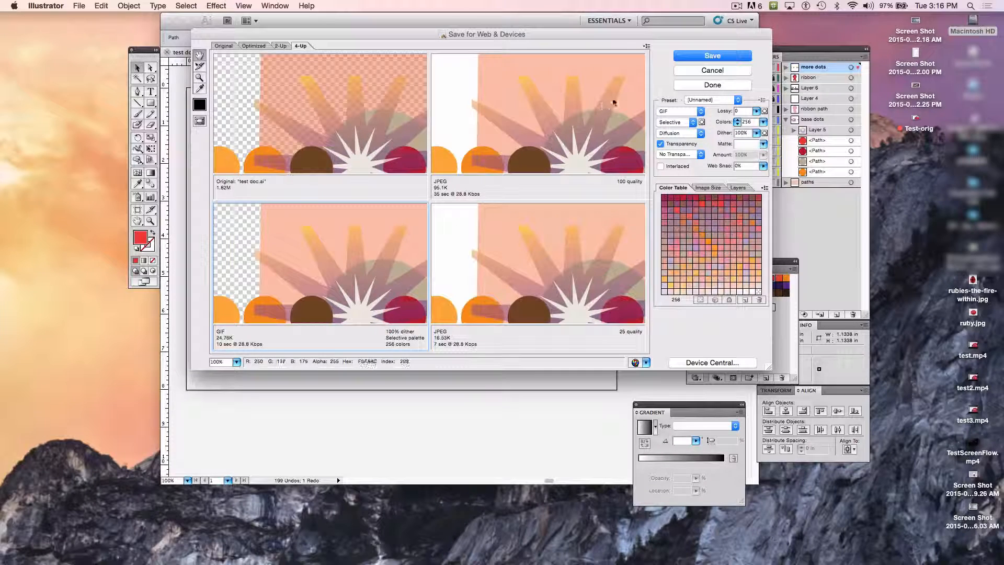
{"action": "left_click", "coordinate": [606, 76]}
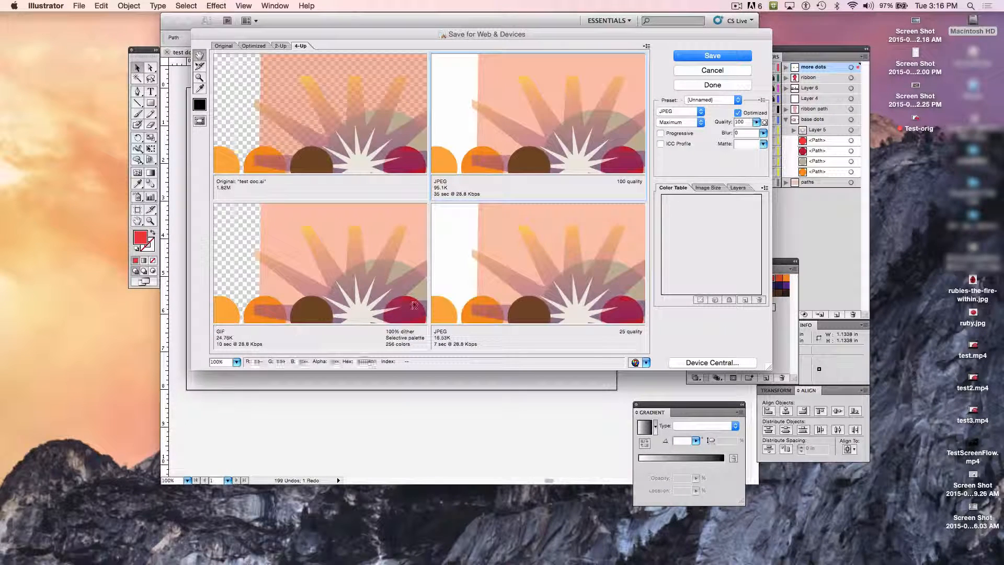
Step: Change the 25-quality JPEG preview to PNG-24 format
{"action": "left_click", "coordinate": [552, 243]}
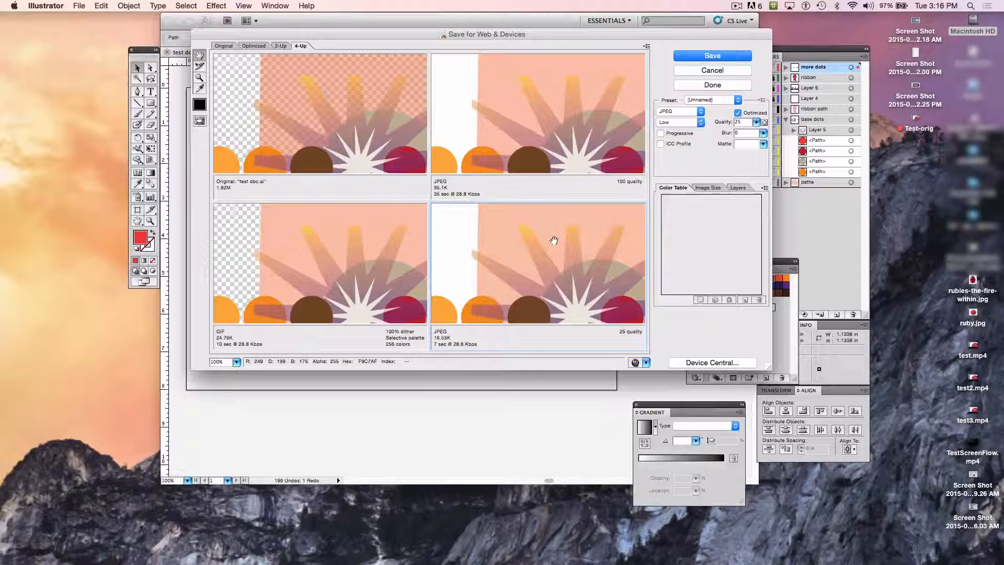
{"action": "left_click", "coordinate": [699, 112]}
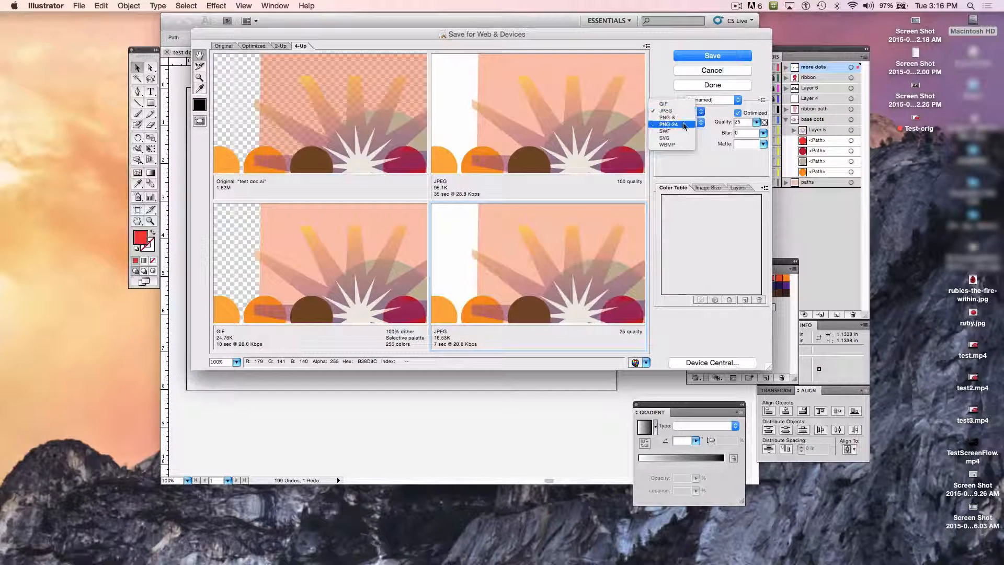
{"action": "left_click", "coordinate": [681, 124]}
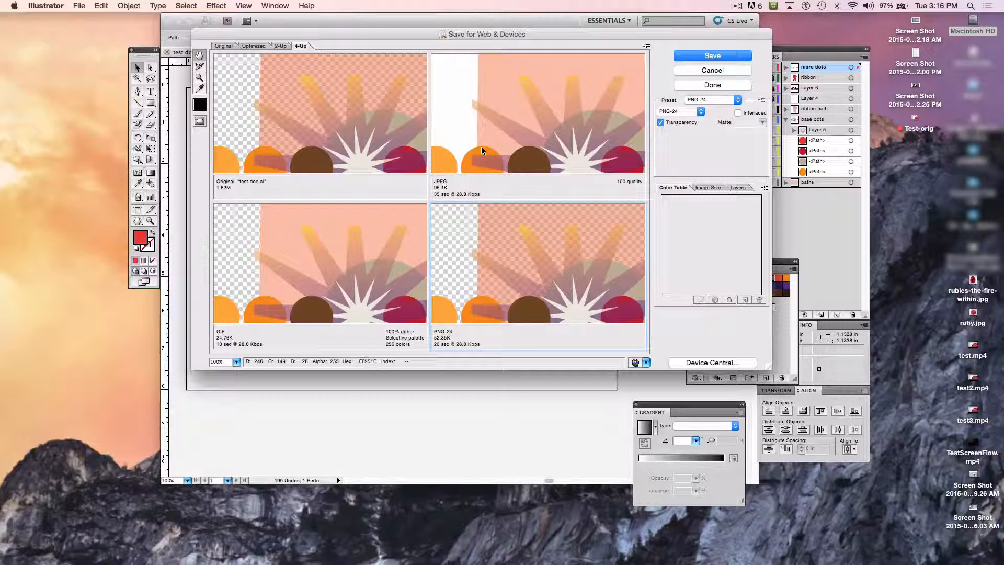
Step: Try a quality of 26 on the 100-quality JPEG preview, and settle on a quality of 60
{"action": "left_click", "coordinate": [595, 115]}
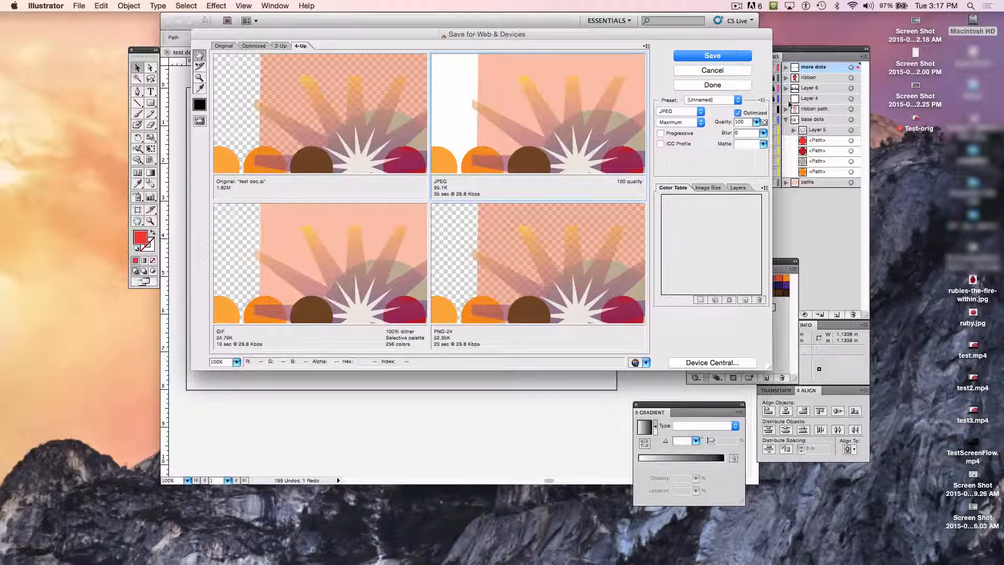
{"action": "left_click", "coordinate": [756, 122]}
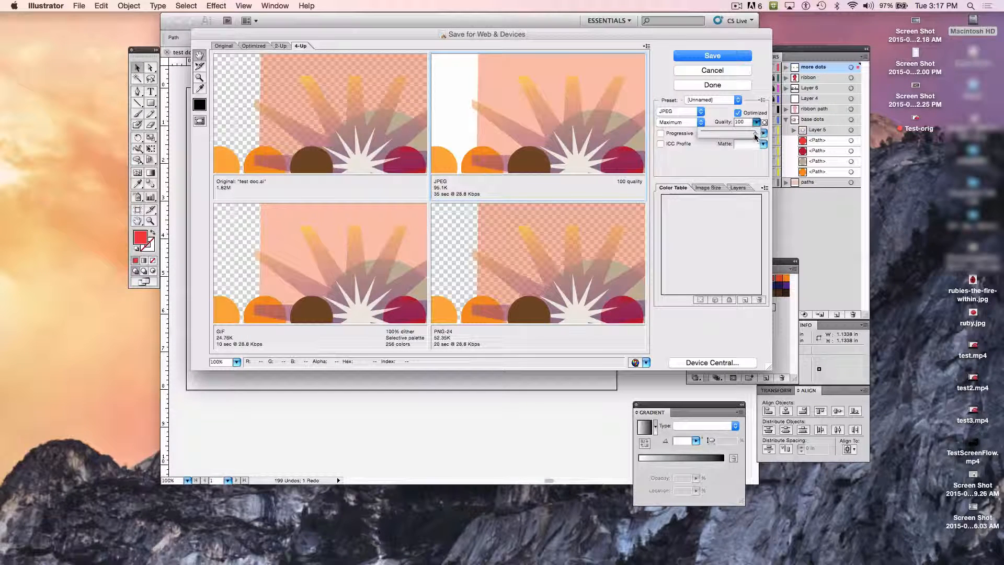
{"action": "left_click_drag", "start_coordinate": [755, 135], "coordinate": [715, 135]}
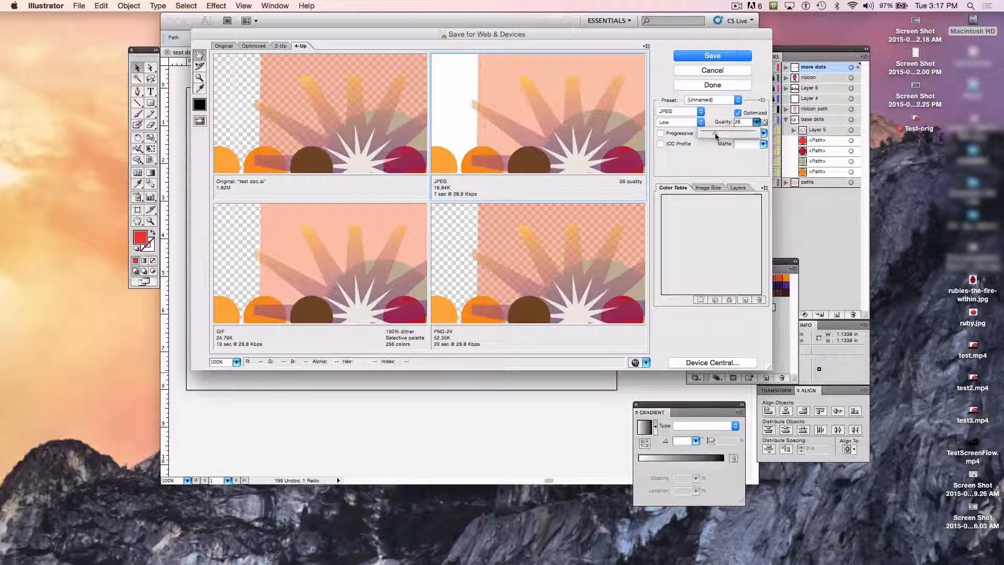
{"action": "left_click_drag", "start_coordinate": [716, 136], "coordinate": [733, 137]}
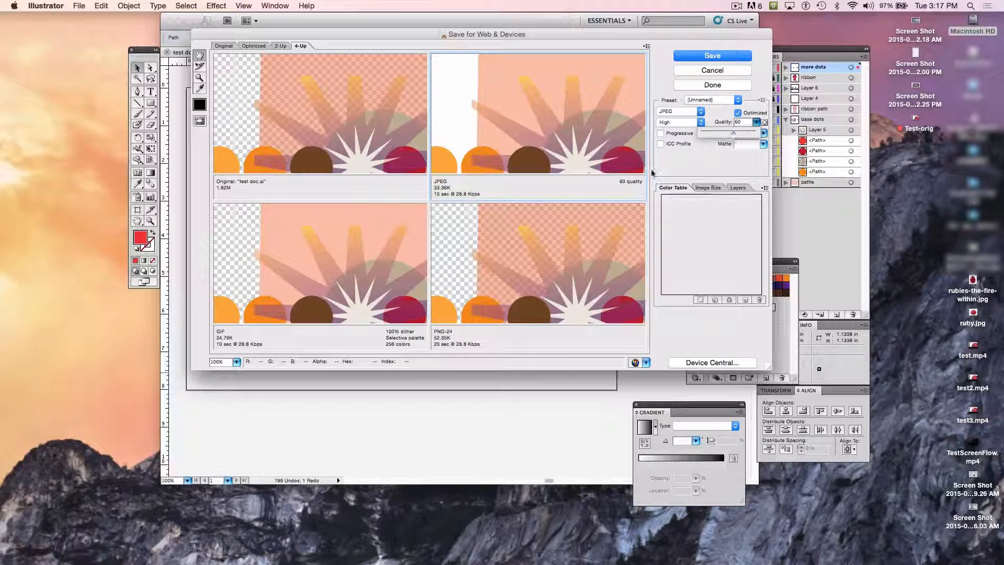
Step: Save the optimized JPEG as test-doc2.jpg in the DP101 Videos+Files folder, exporting images only with the default settings
{"action": "left_click", "coordinate": [708, 60]}
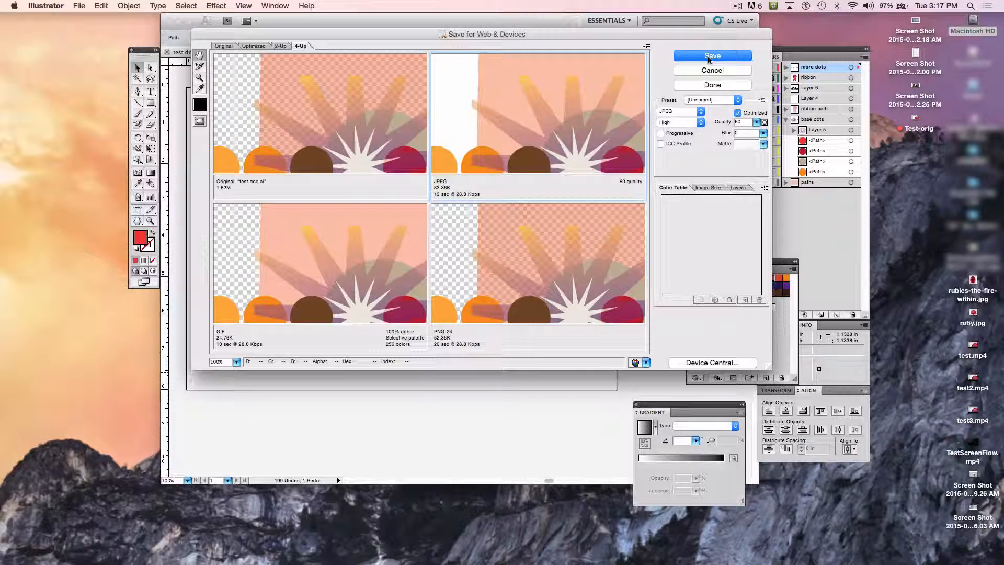
{"action": "left_click", "coordinate": [708, 58]}
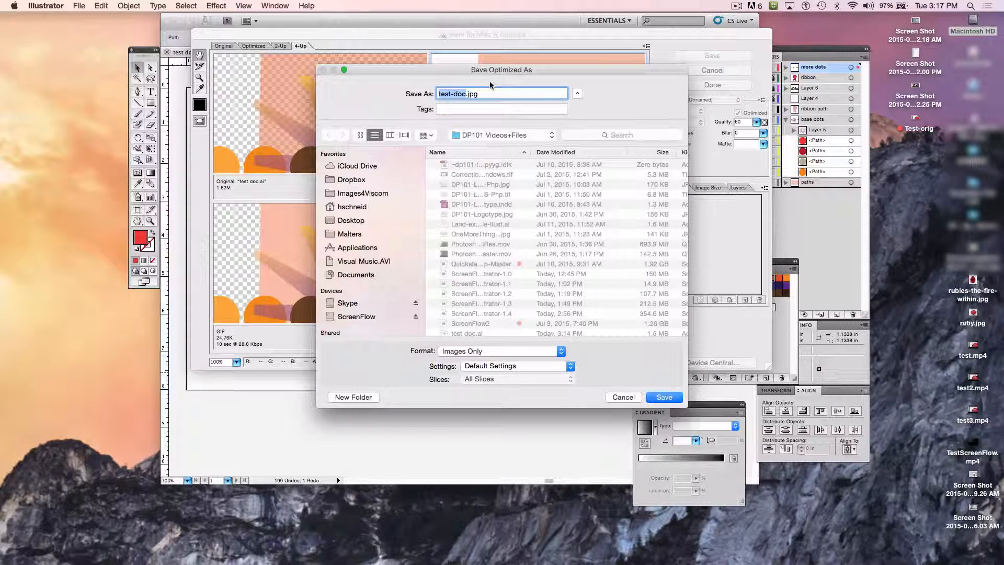
{"action": "key", "text": "Right"}
{"action": "type", "text": "2"}
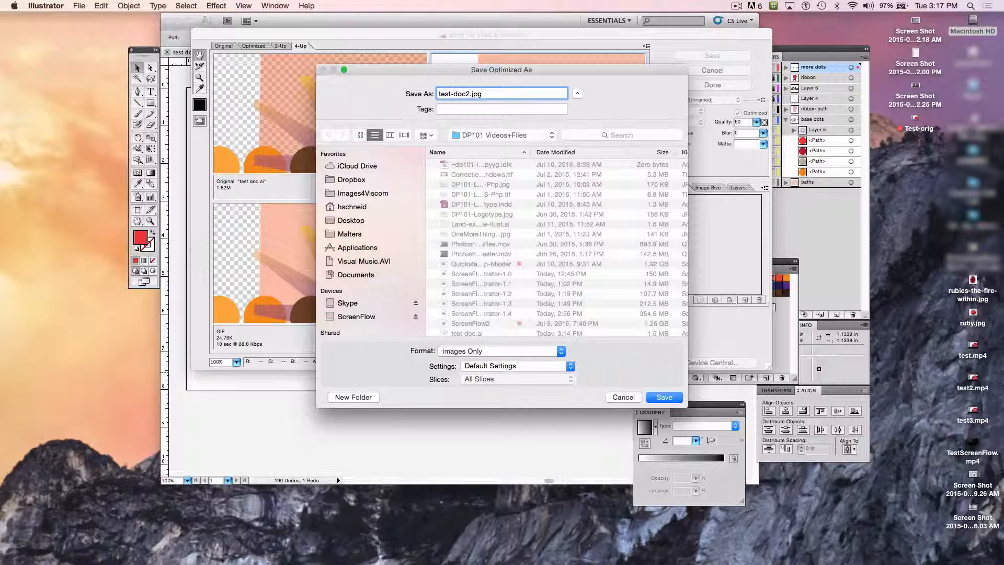
{"action": "key", "text": "Return"}
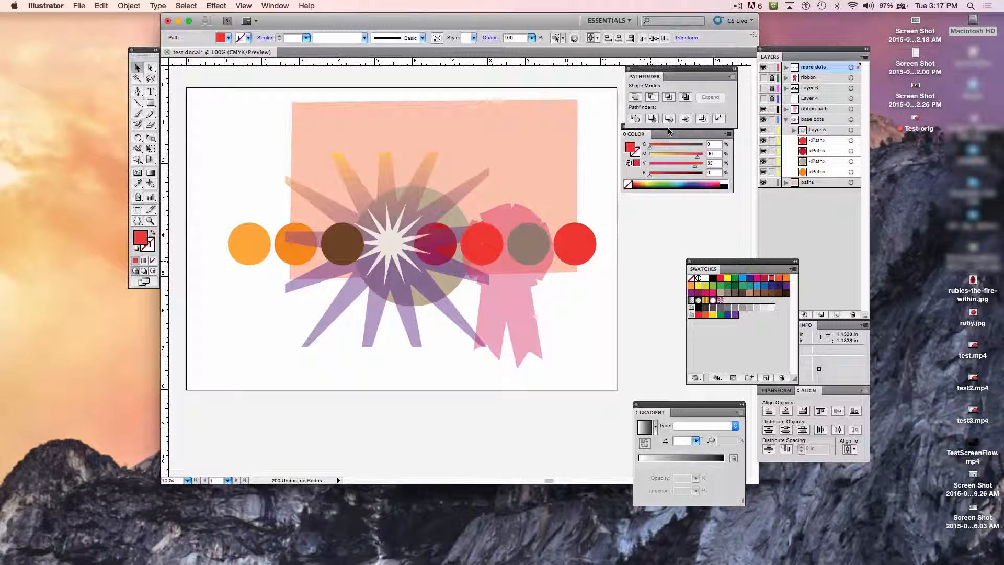
{"action": "left_click", "coordinate": [738, 7]}
{"action": "left_click", "coordinate": [758, 27]}
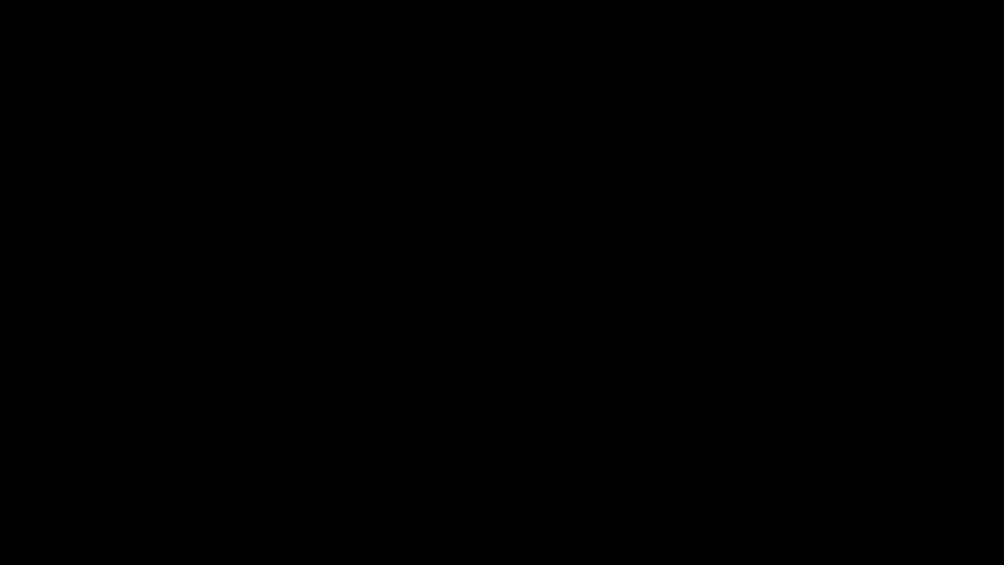